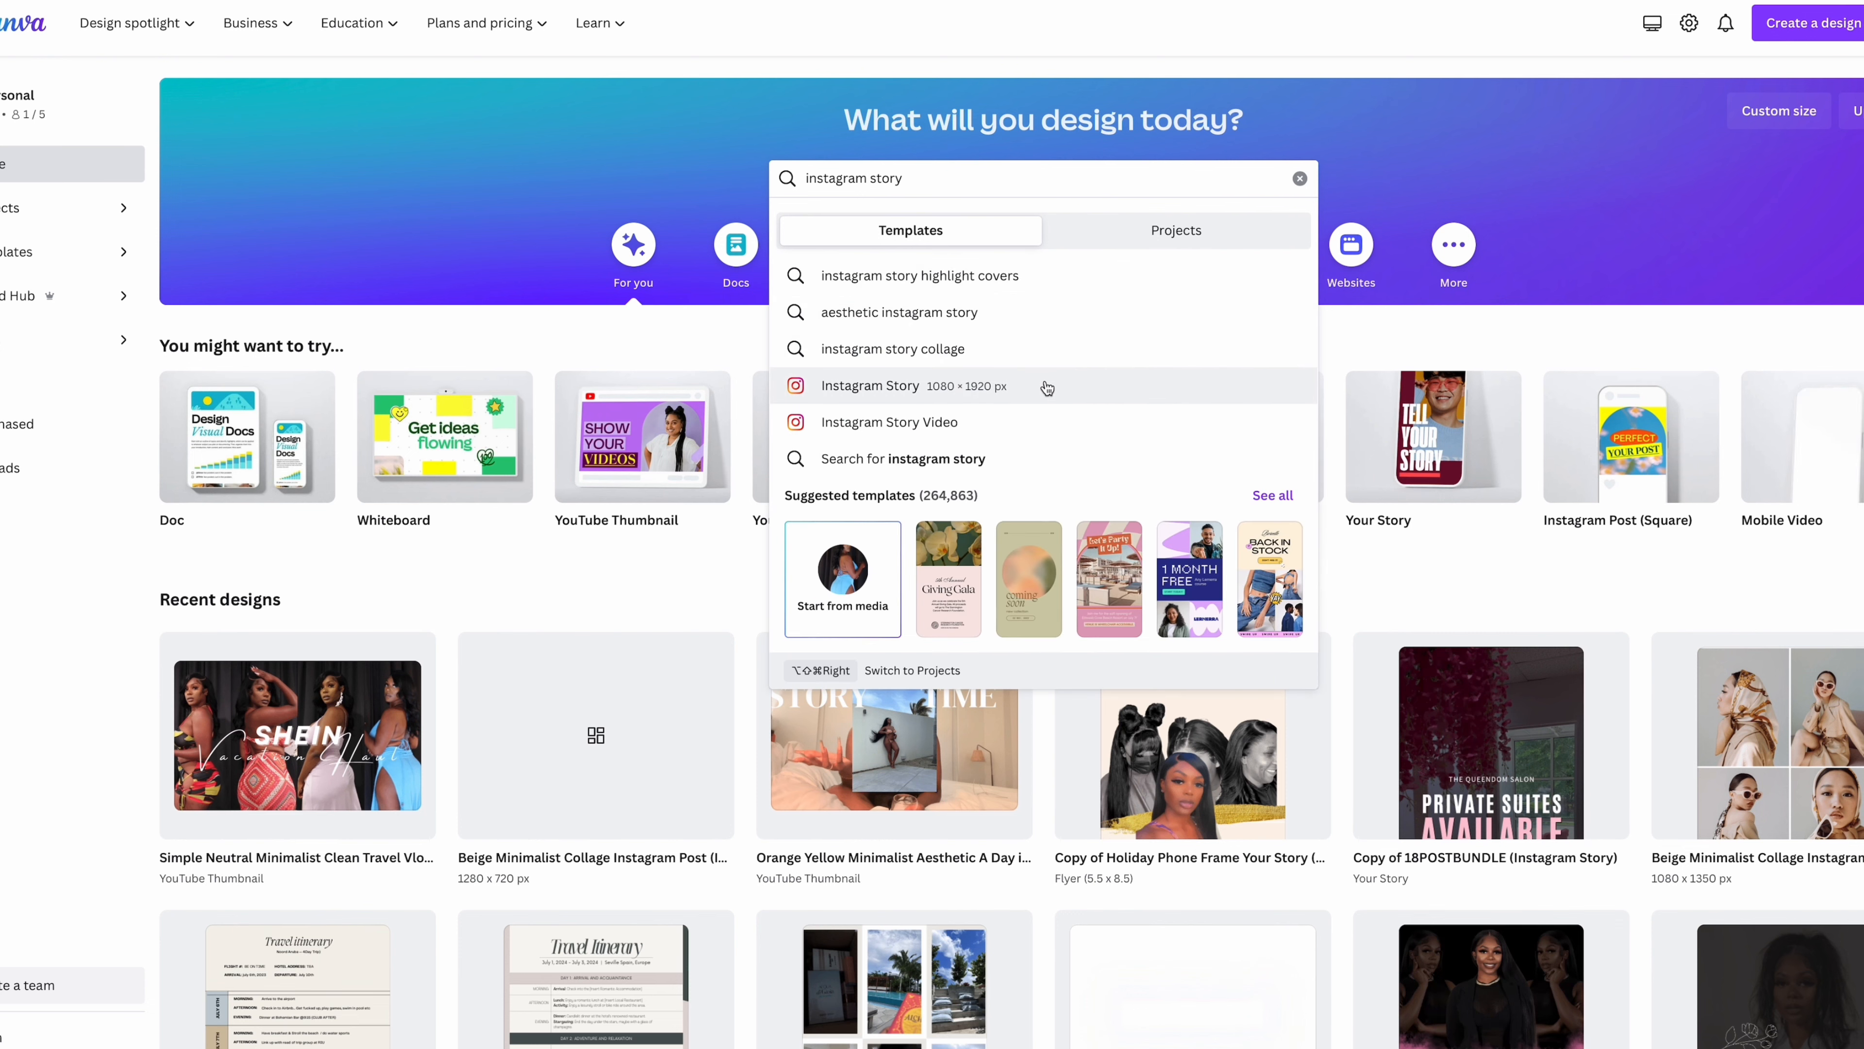
# Step: Create a blank Instagram Story design at 1080 × 1920 px
pyautogui.click(870, 385)
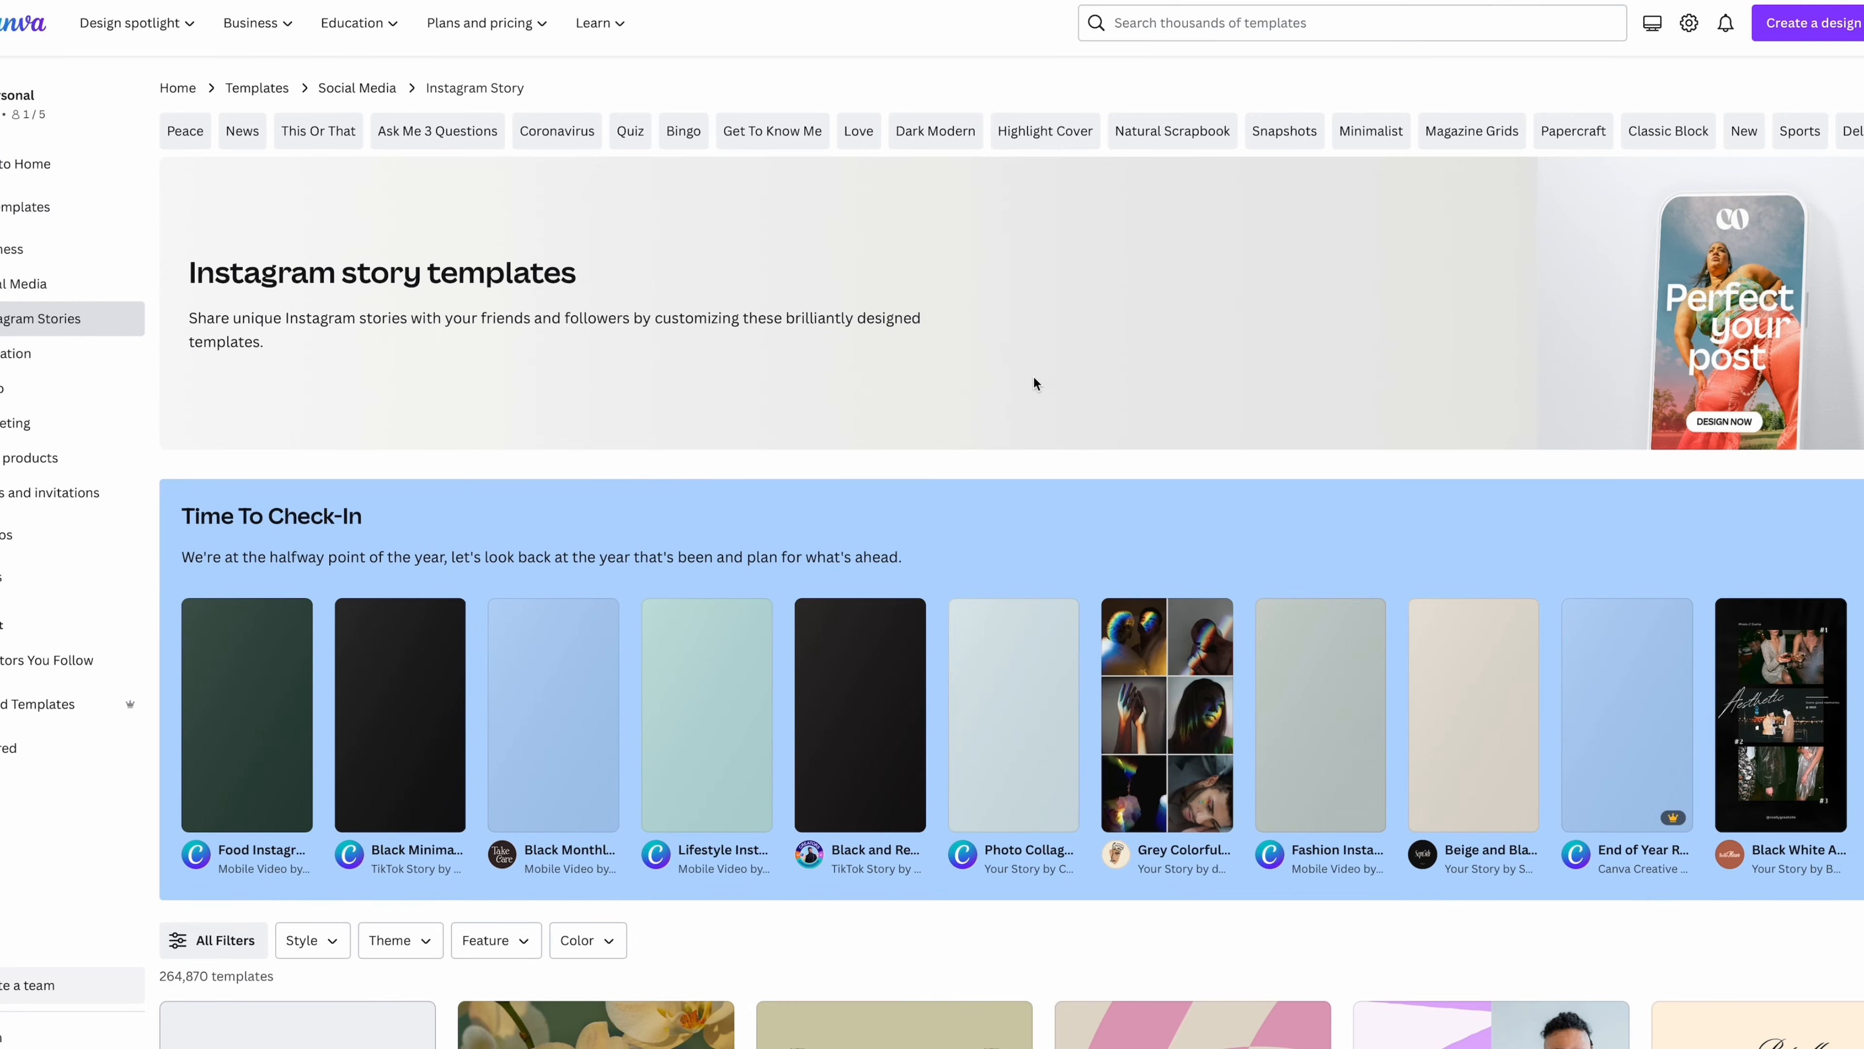
pyautogui.scroll(-10, 1034, 377)
pyautogui.click(290, 376)
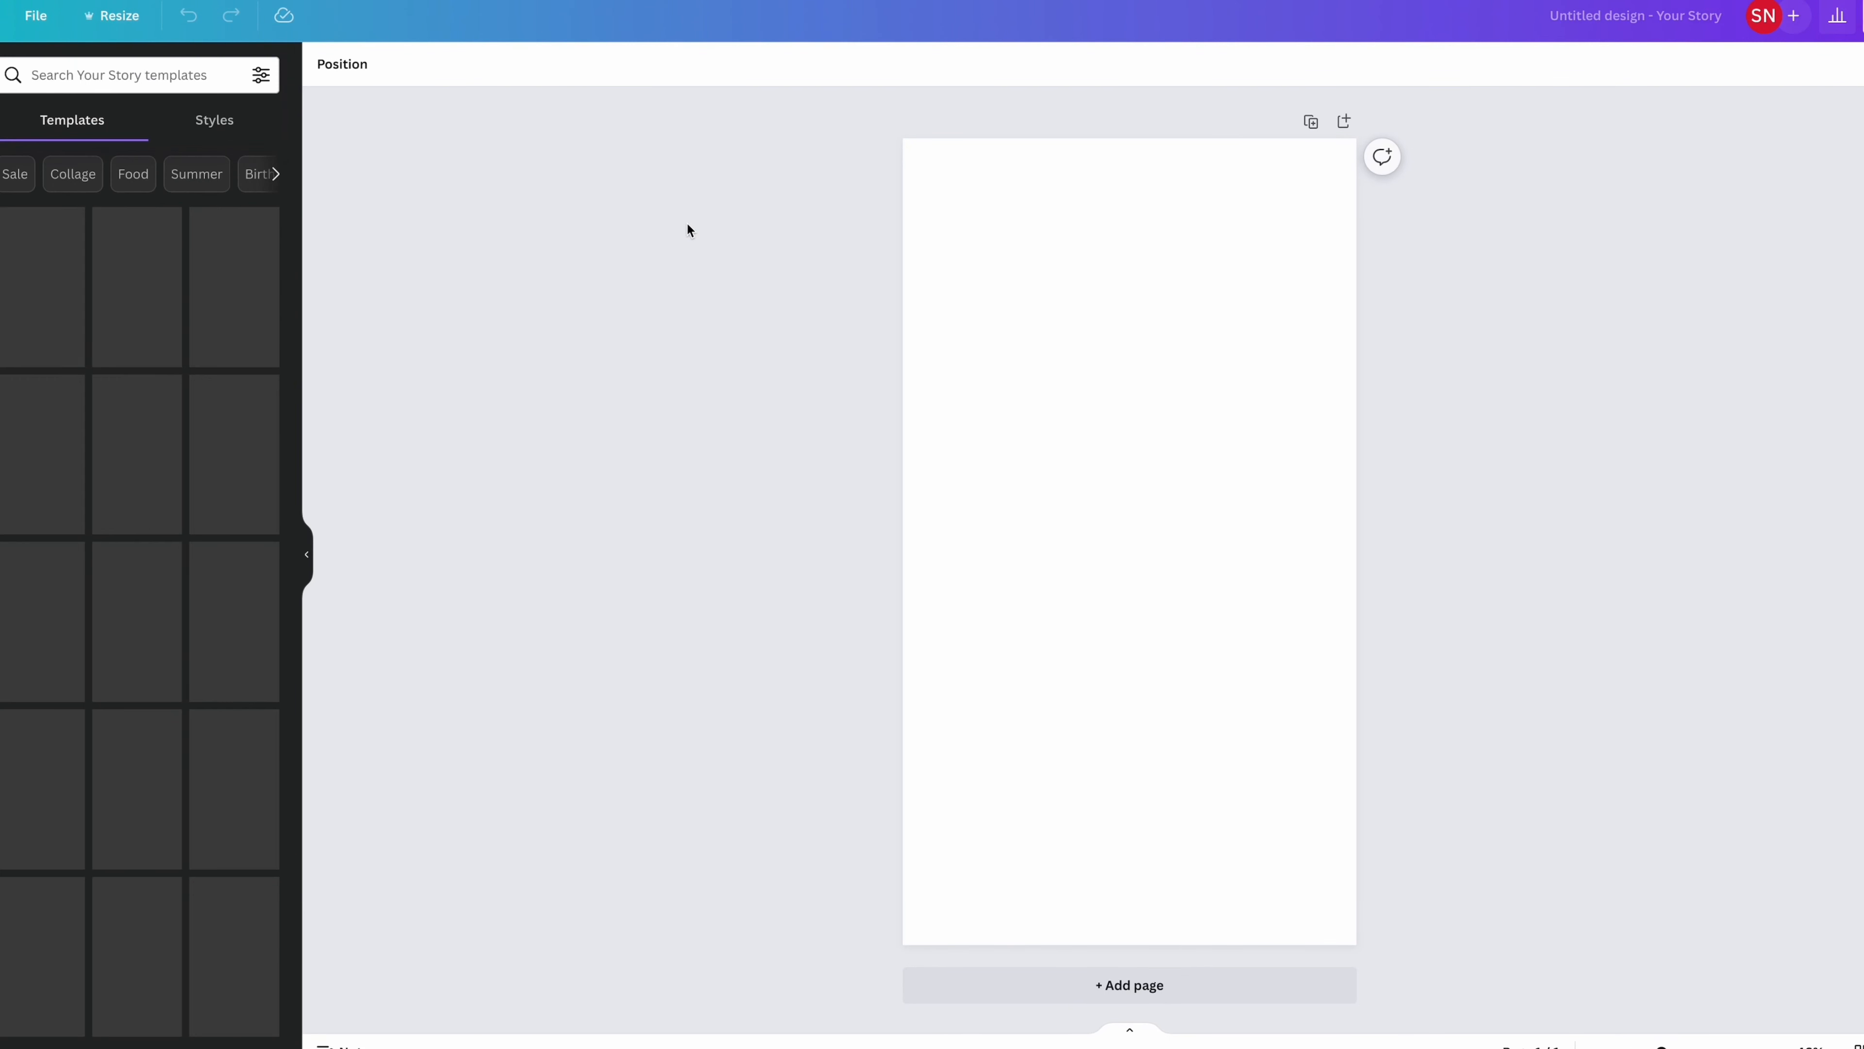
# Step: Search the elements for "phone", add the black smartphone frame and place it in the left half of the page
pyautogui.click(220, 74)
pyautogui.write('phone')
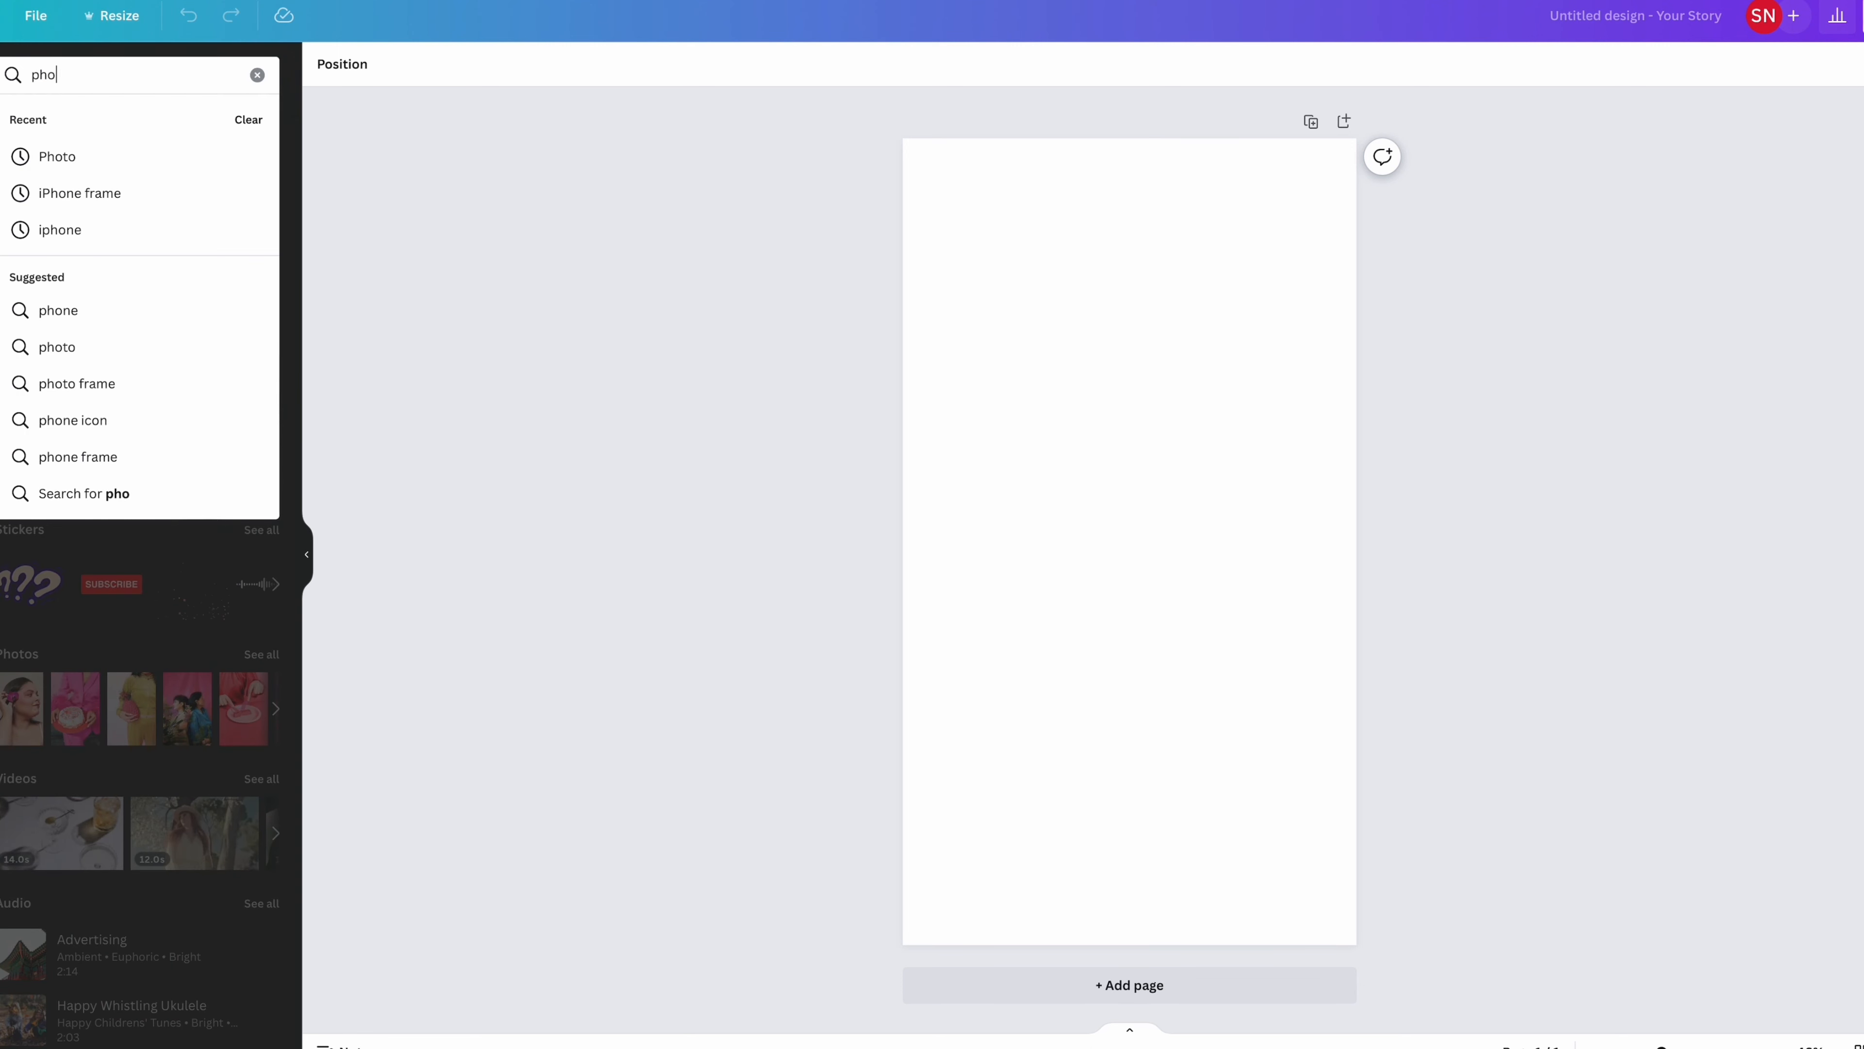
pyautogui.press('Return')
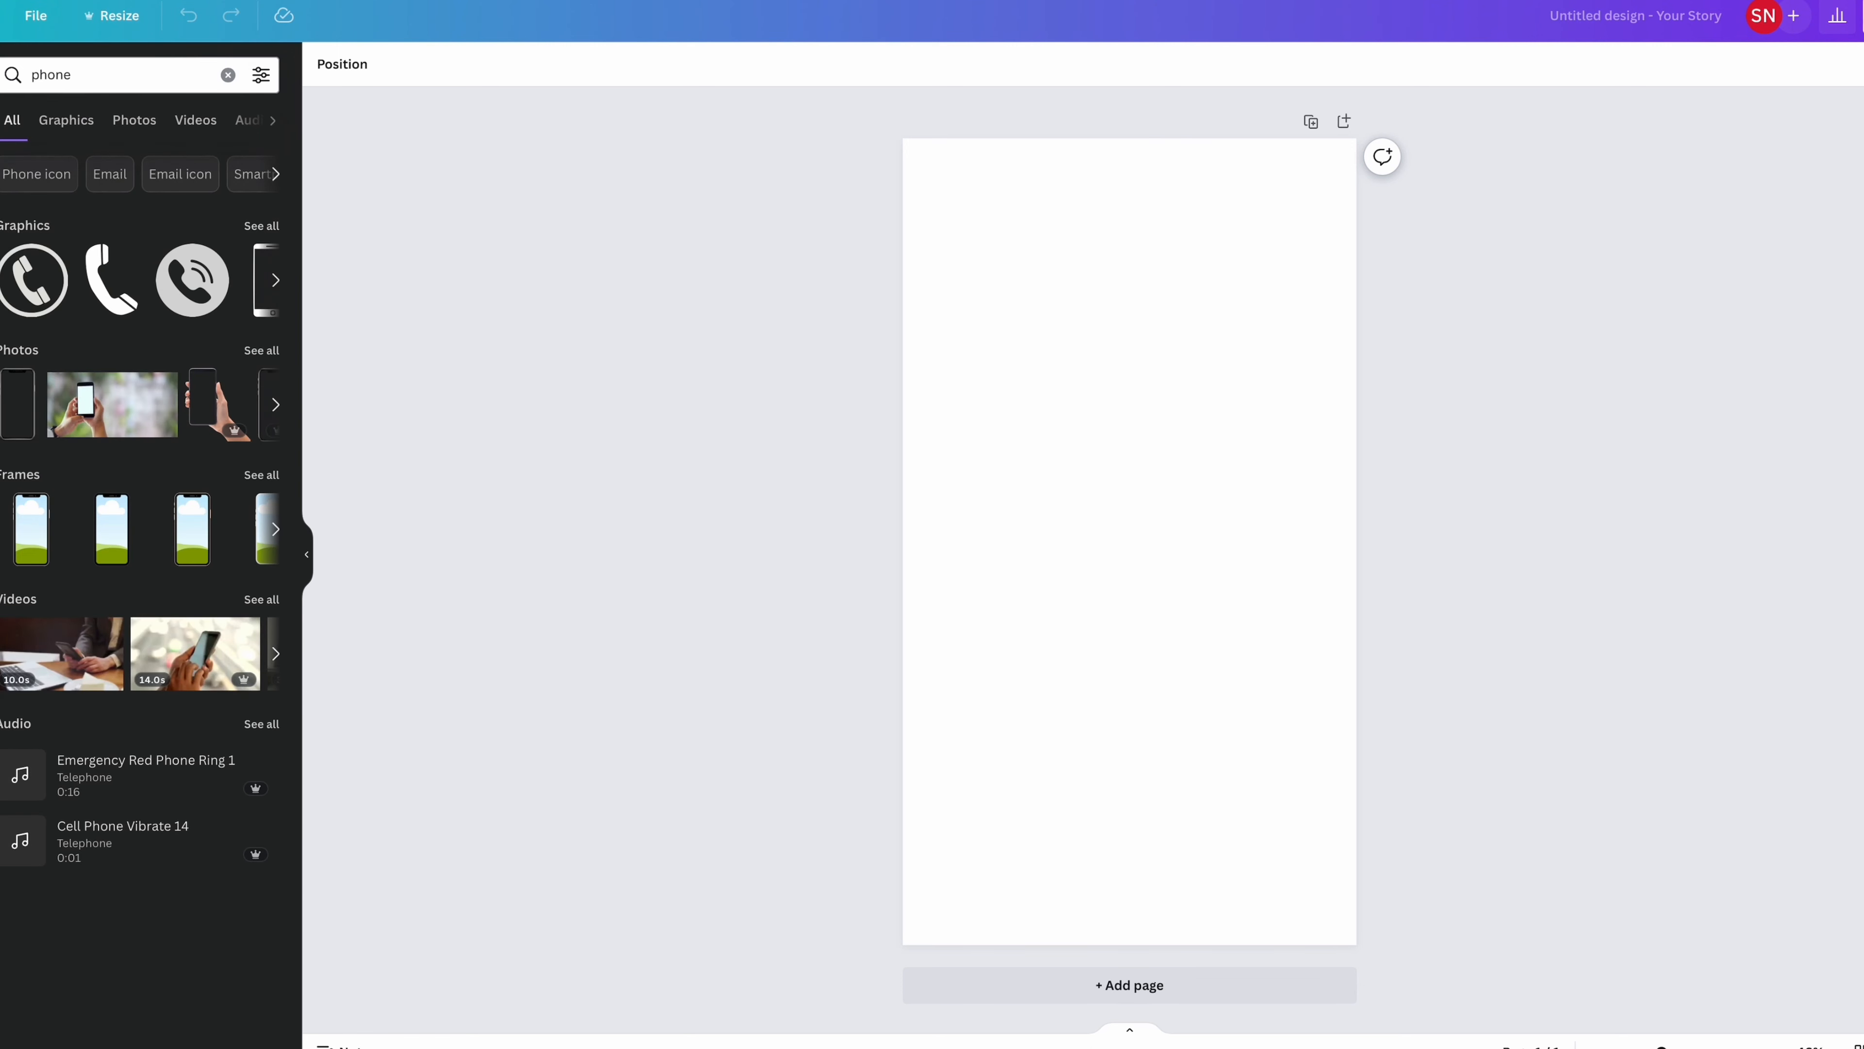
pyautogui.click(262, 474)
pyautogui.click(137, 200)
pyautogui.moveTo(1142, 564); pyautogui.dragTo(1050, 600)
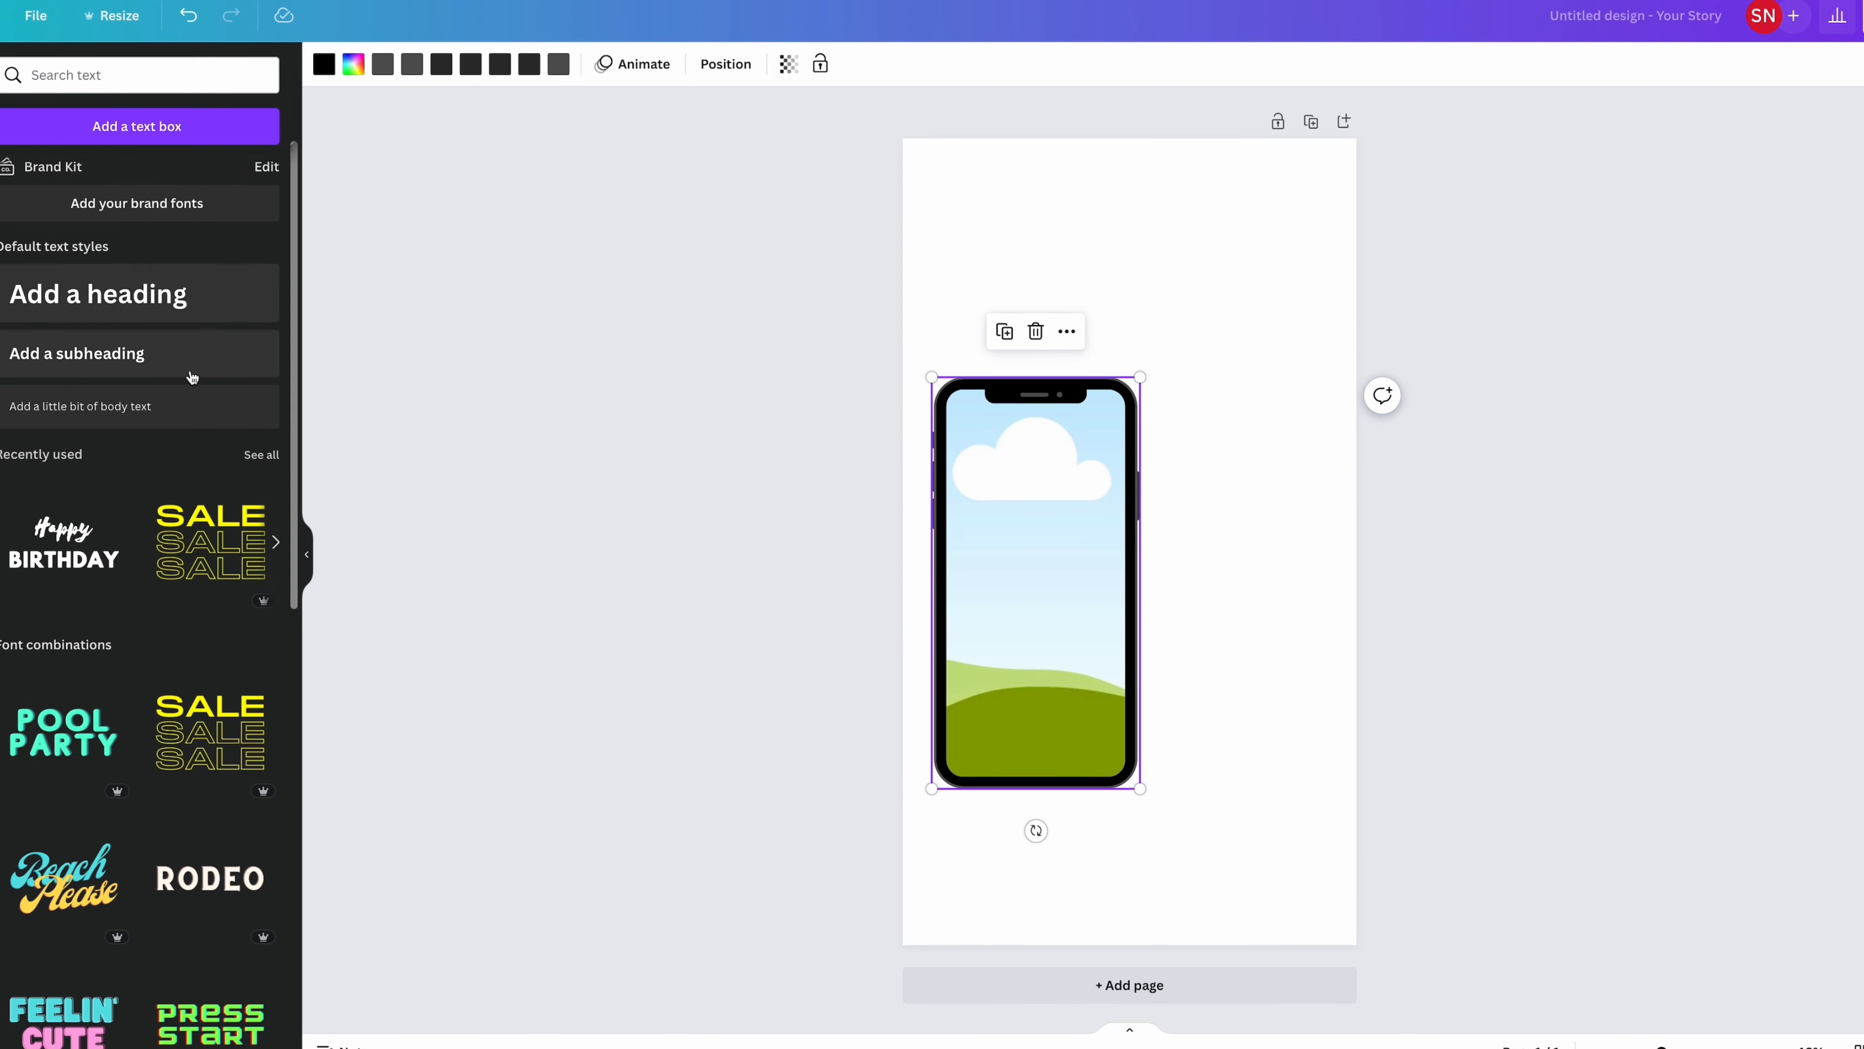
# Step: Look through the ready-made text styles, and search the elements for "letters"
pyautogui.scroll(-8, 190, 378)
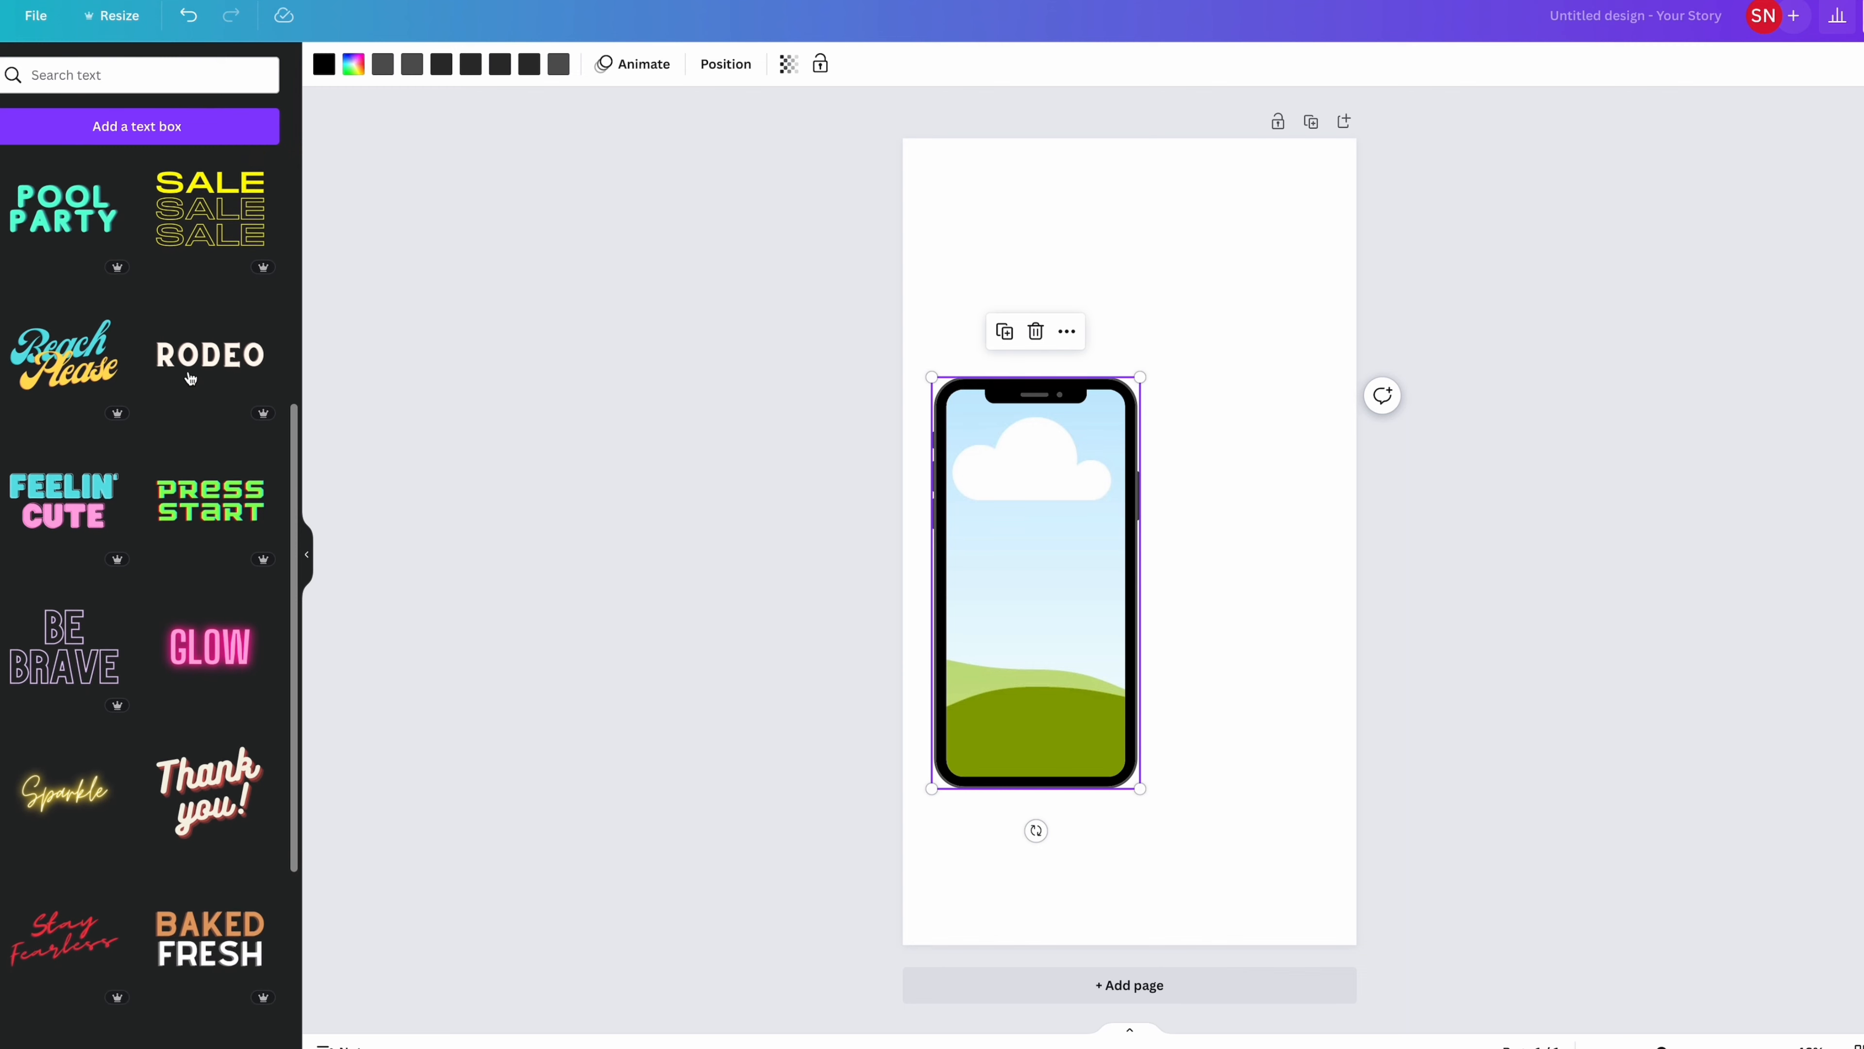
pyautogui.scroll(-3, 190, 377)
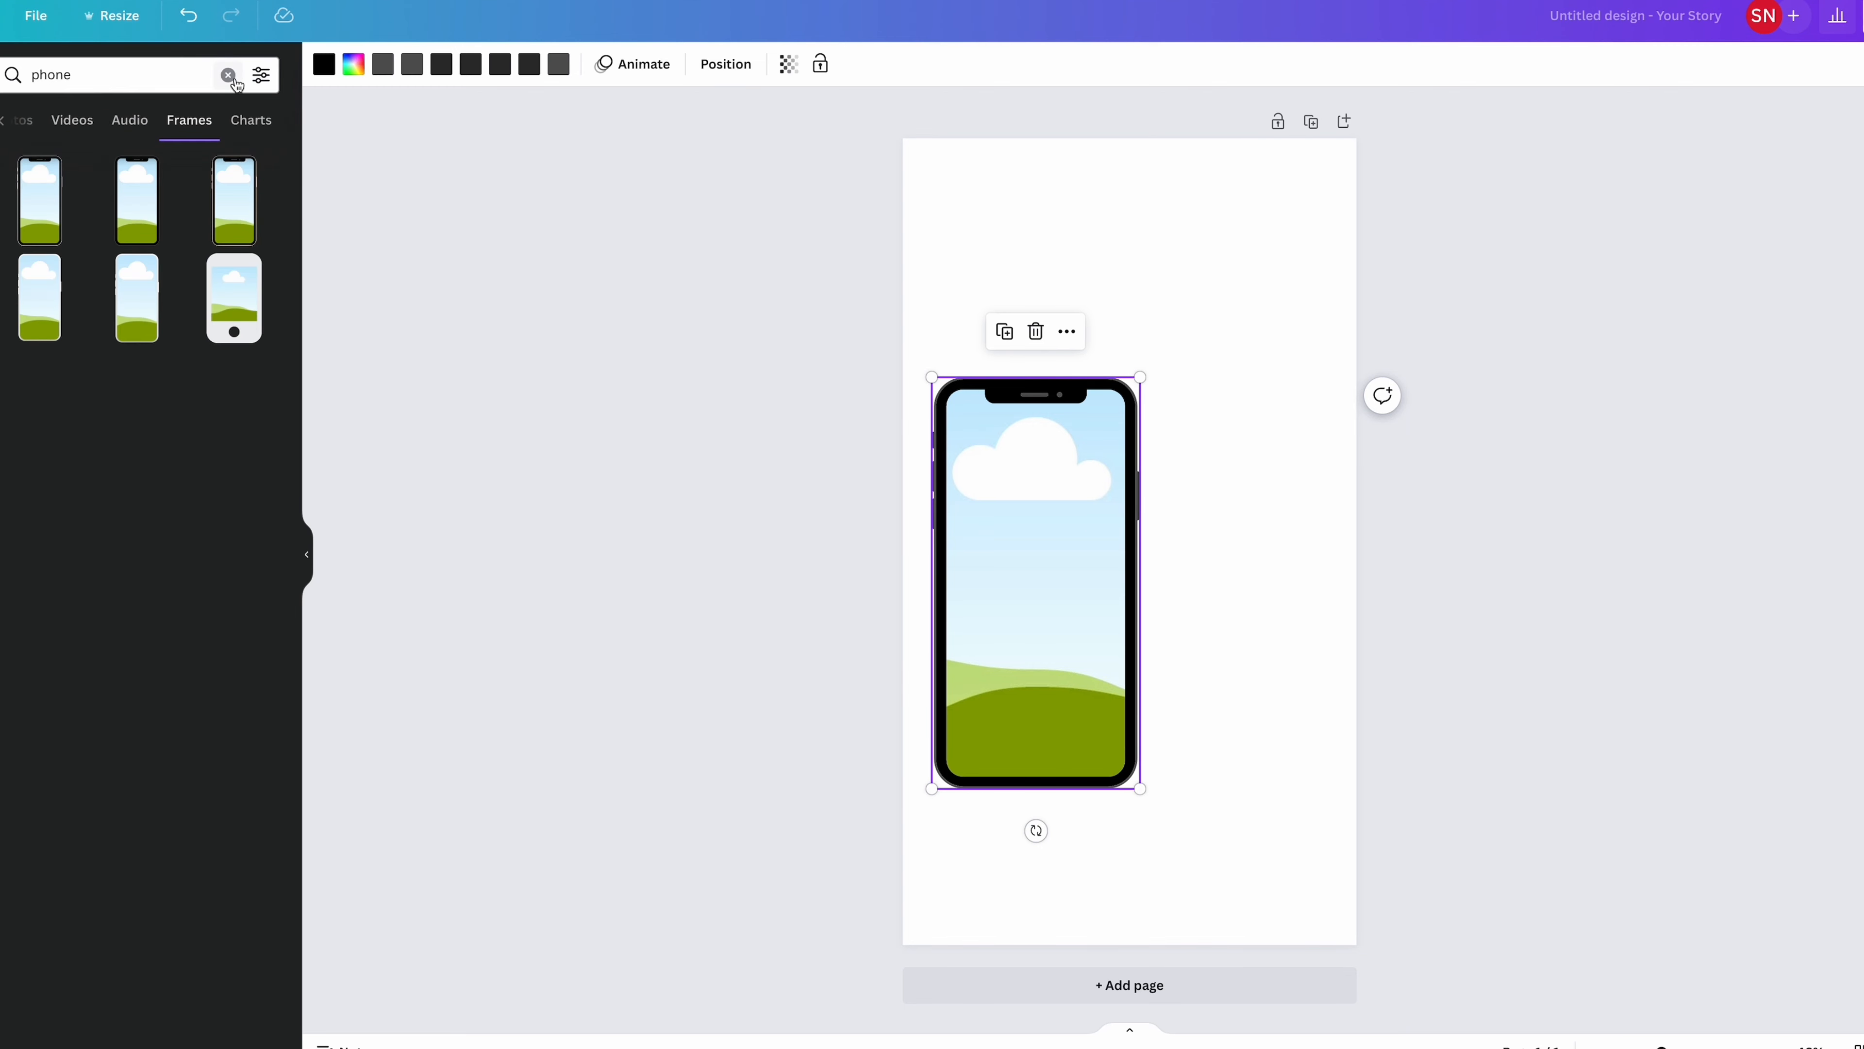
pyautogui.click(230, 76)
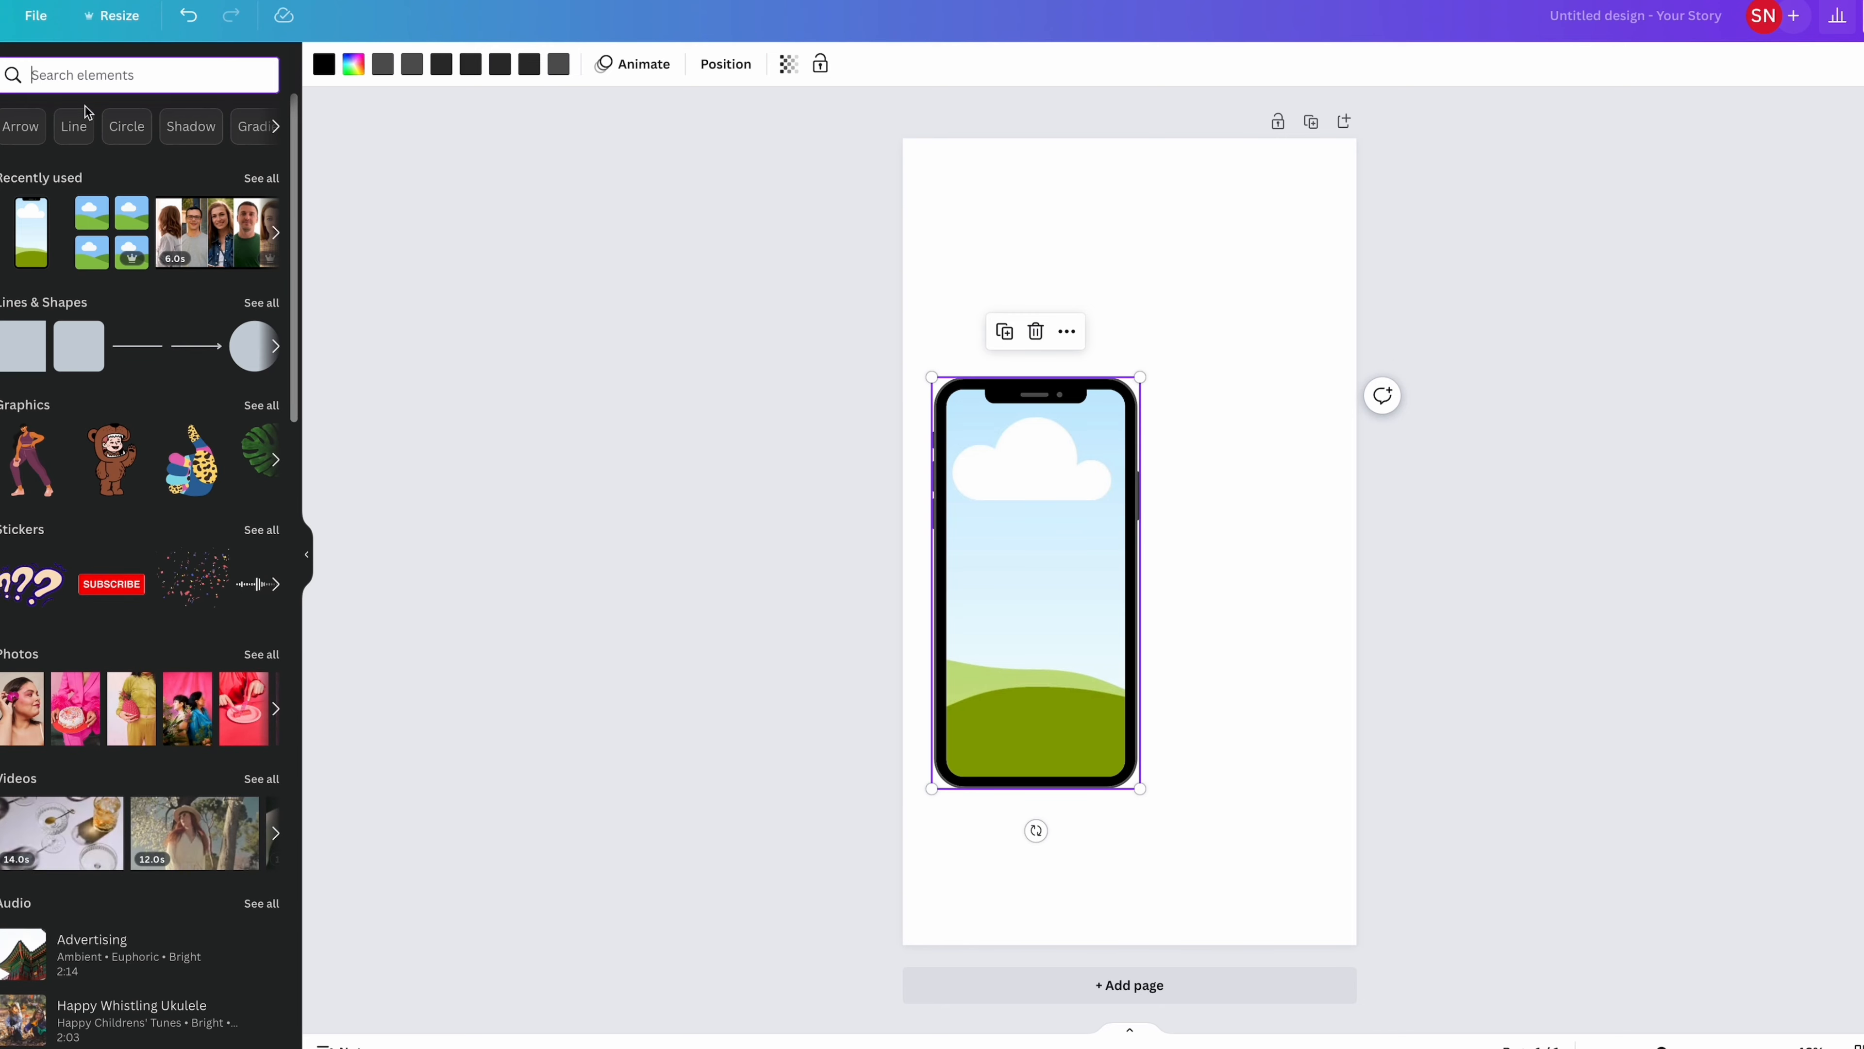
pyautogui.write('letters')
pyautogui.press('Return')
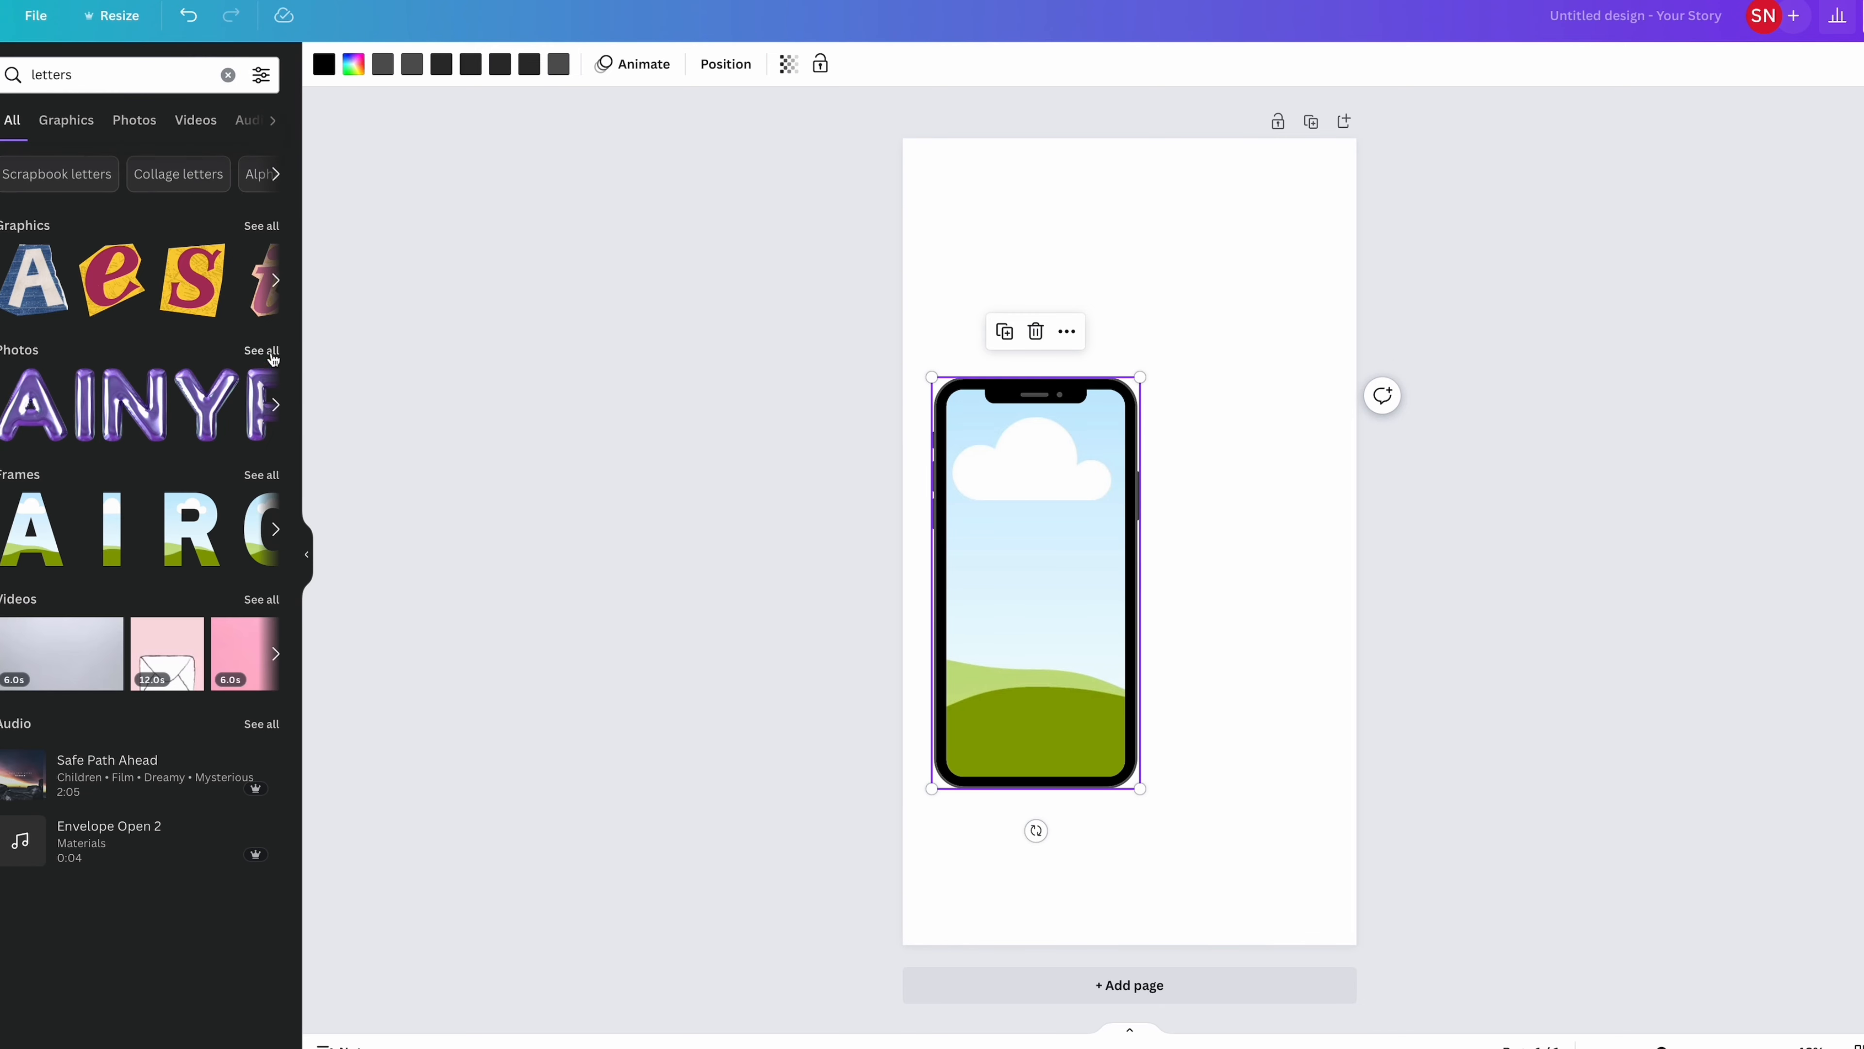
# Step: Browse the letter graphics and photos for a lettering style that suits the headline
pyautogui.click(275, 281)
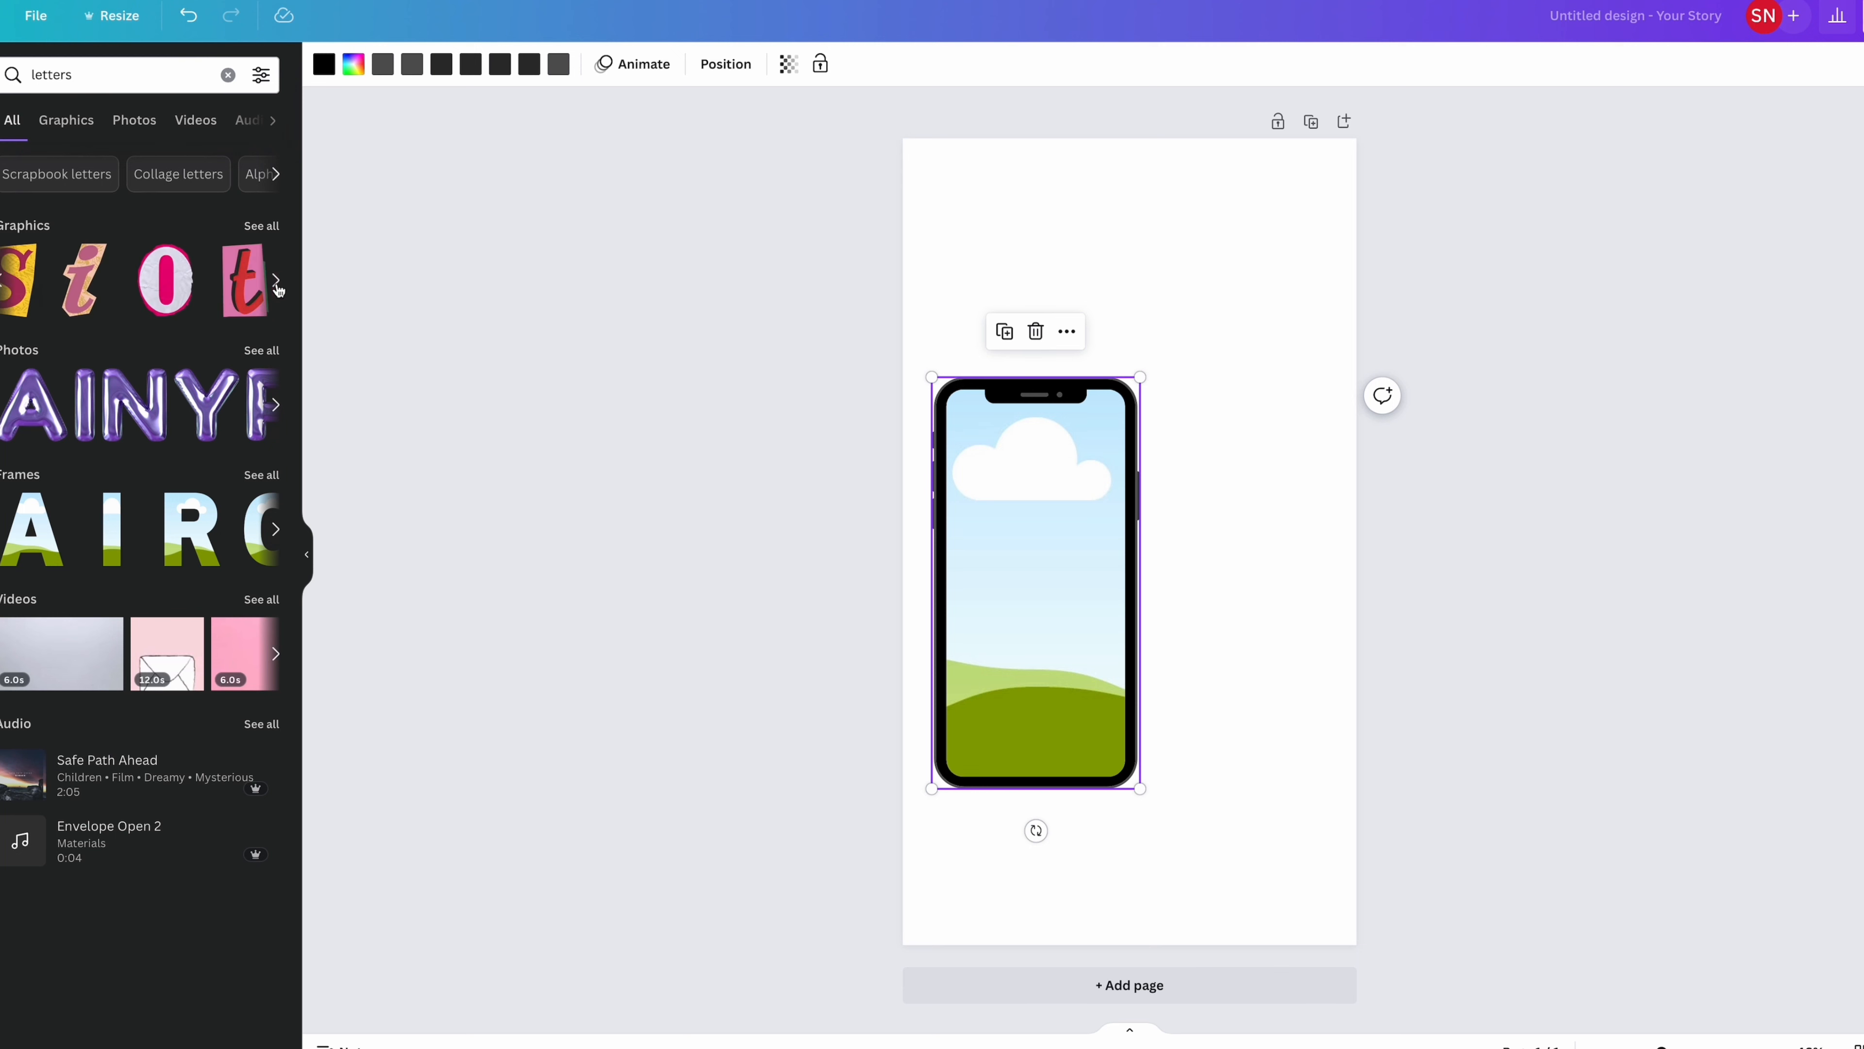
pyautogui.click(275, 281)
pyautogui.click(276, 281)
pyautogui.click(276, 281)
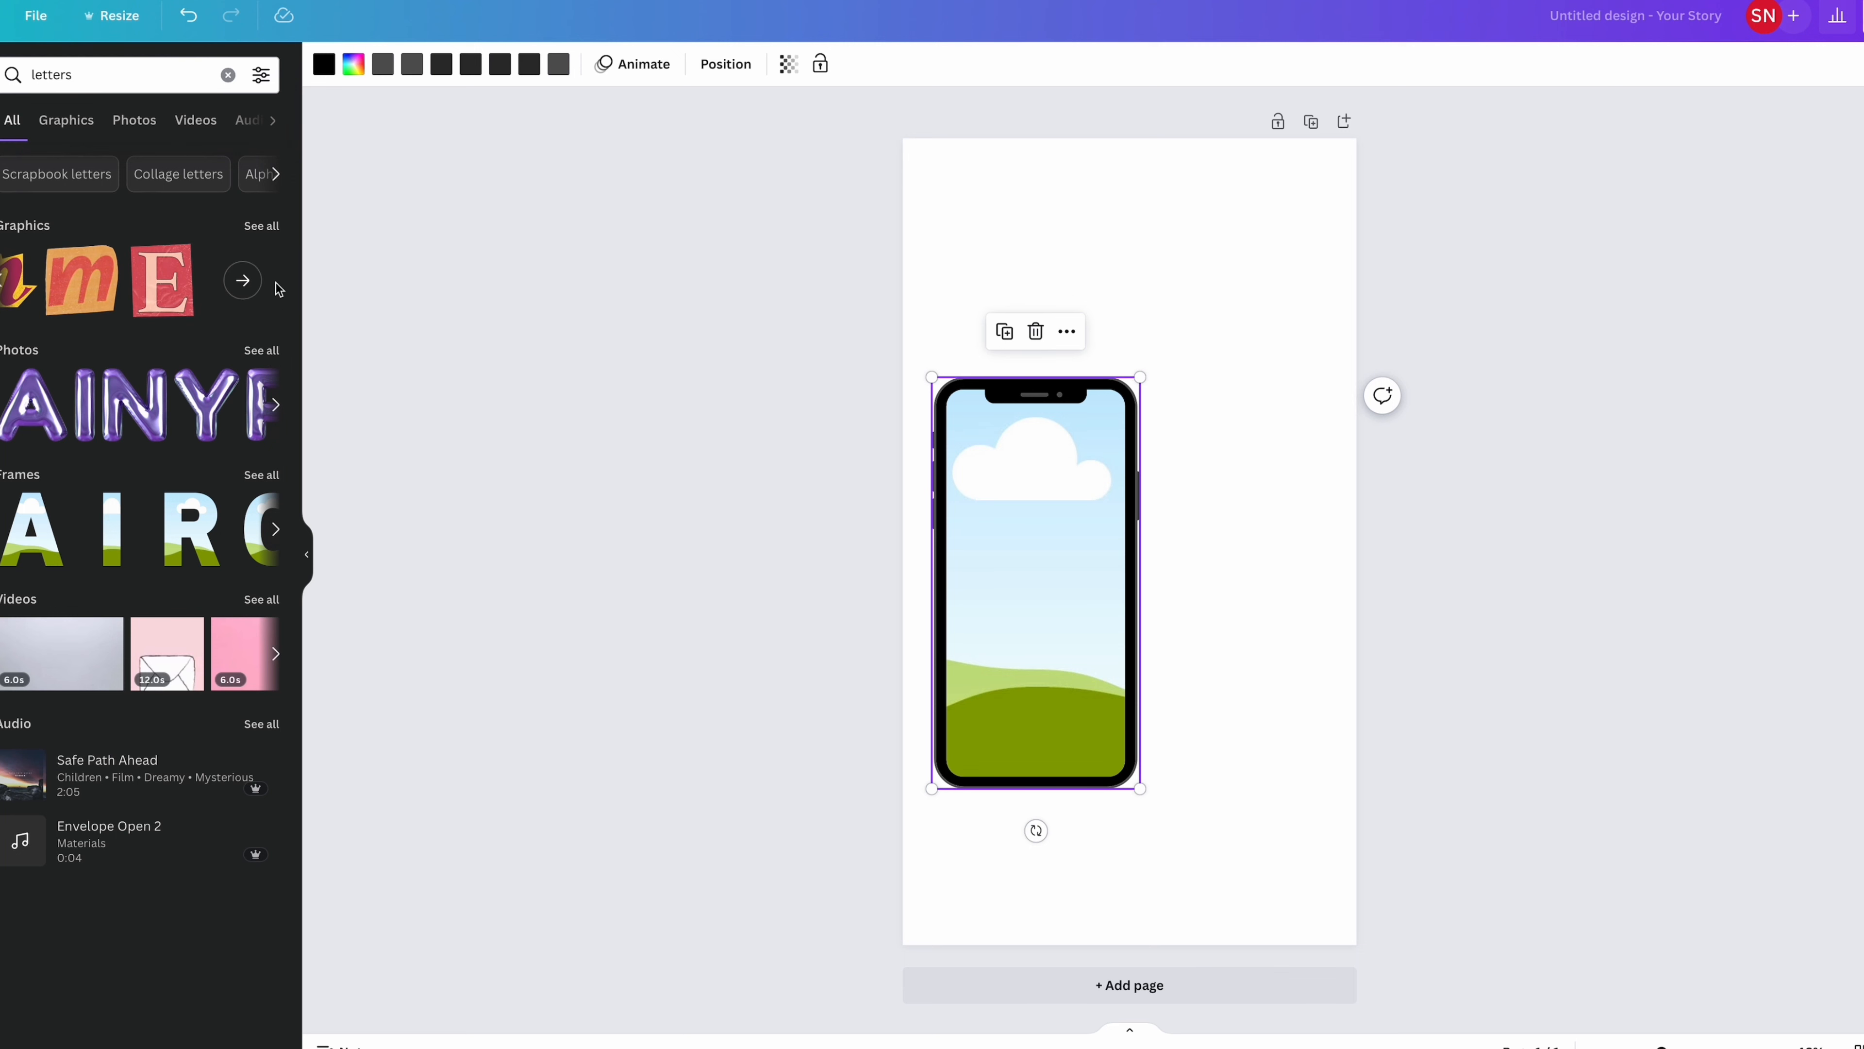
pyautogui.click(276, 406)
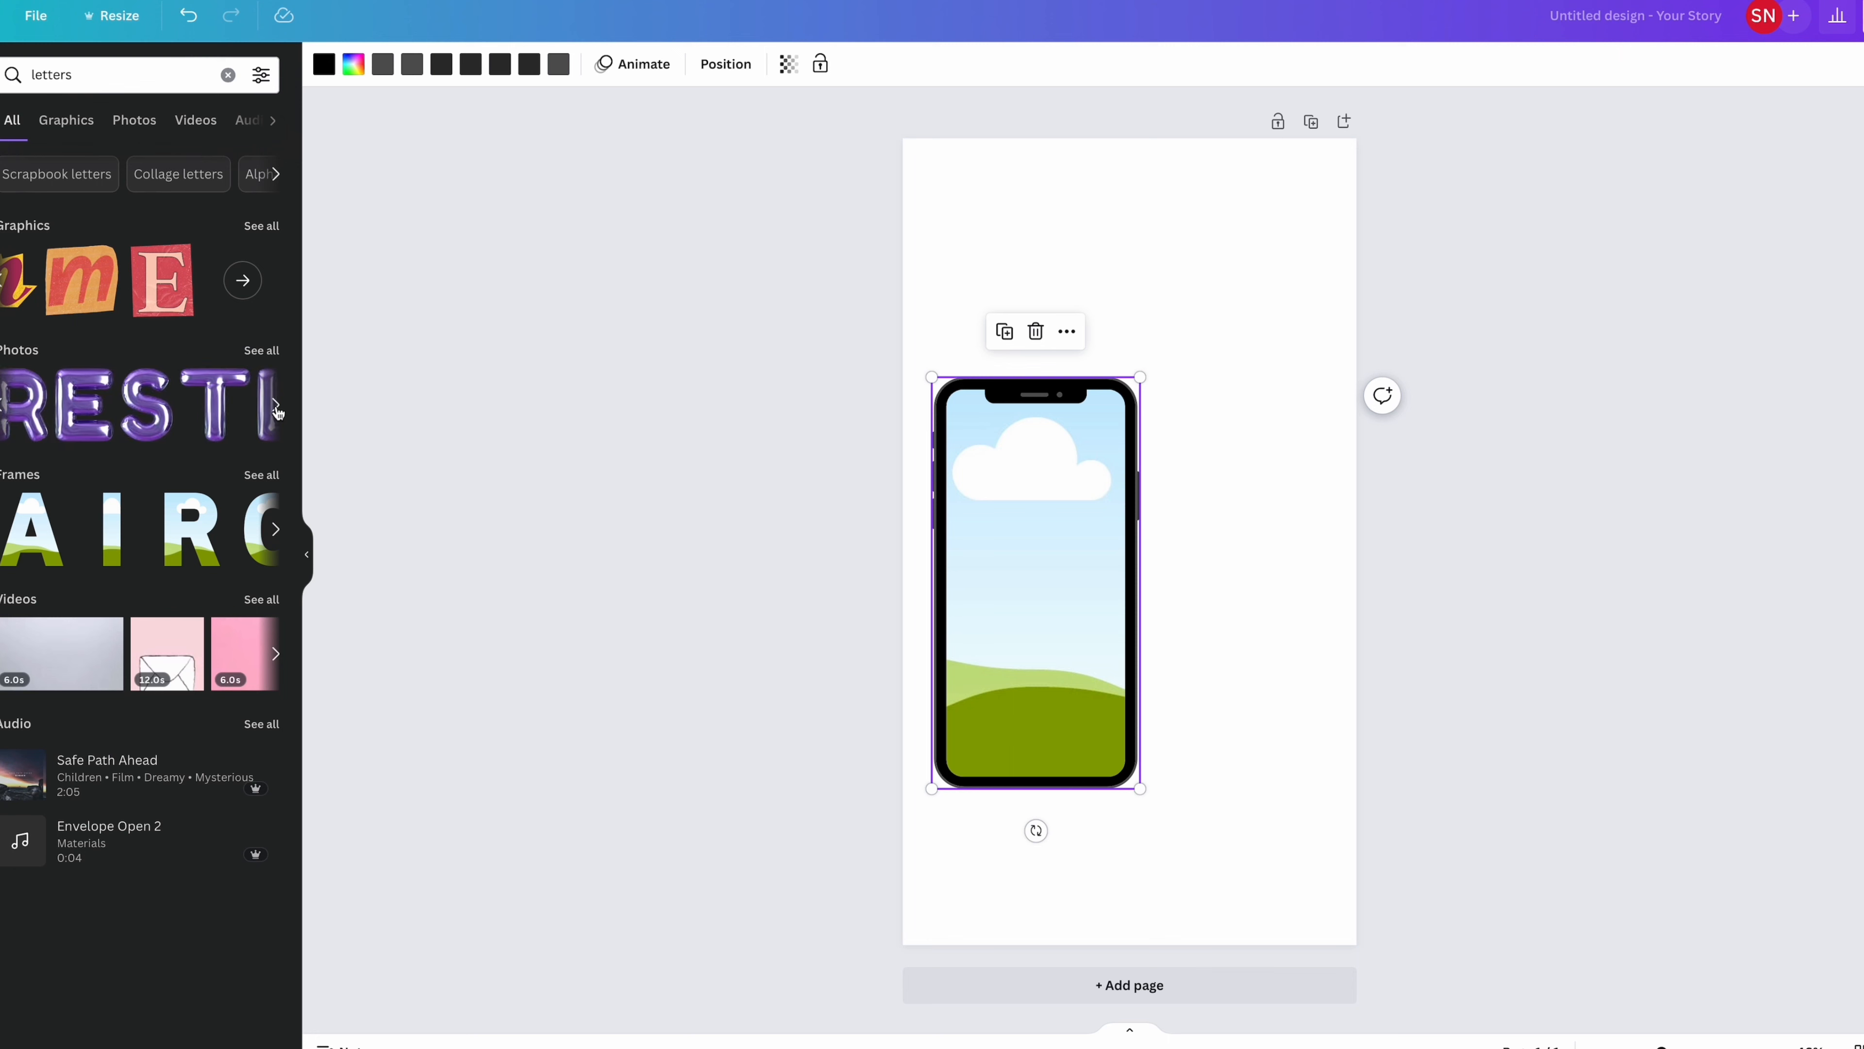
pyautogui.click(276, 406)
pyautogui.click(261, 226)
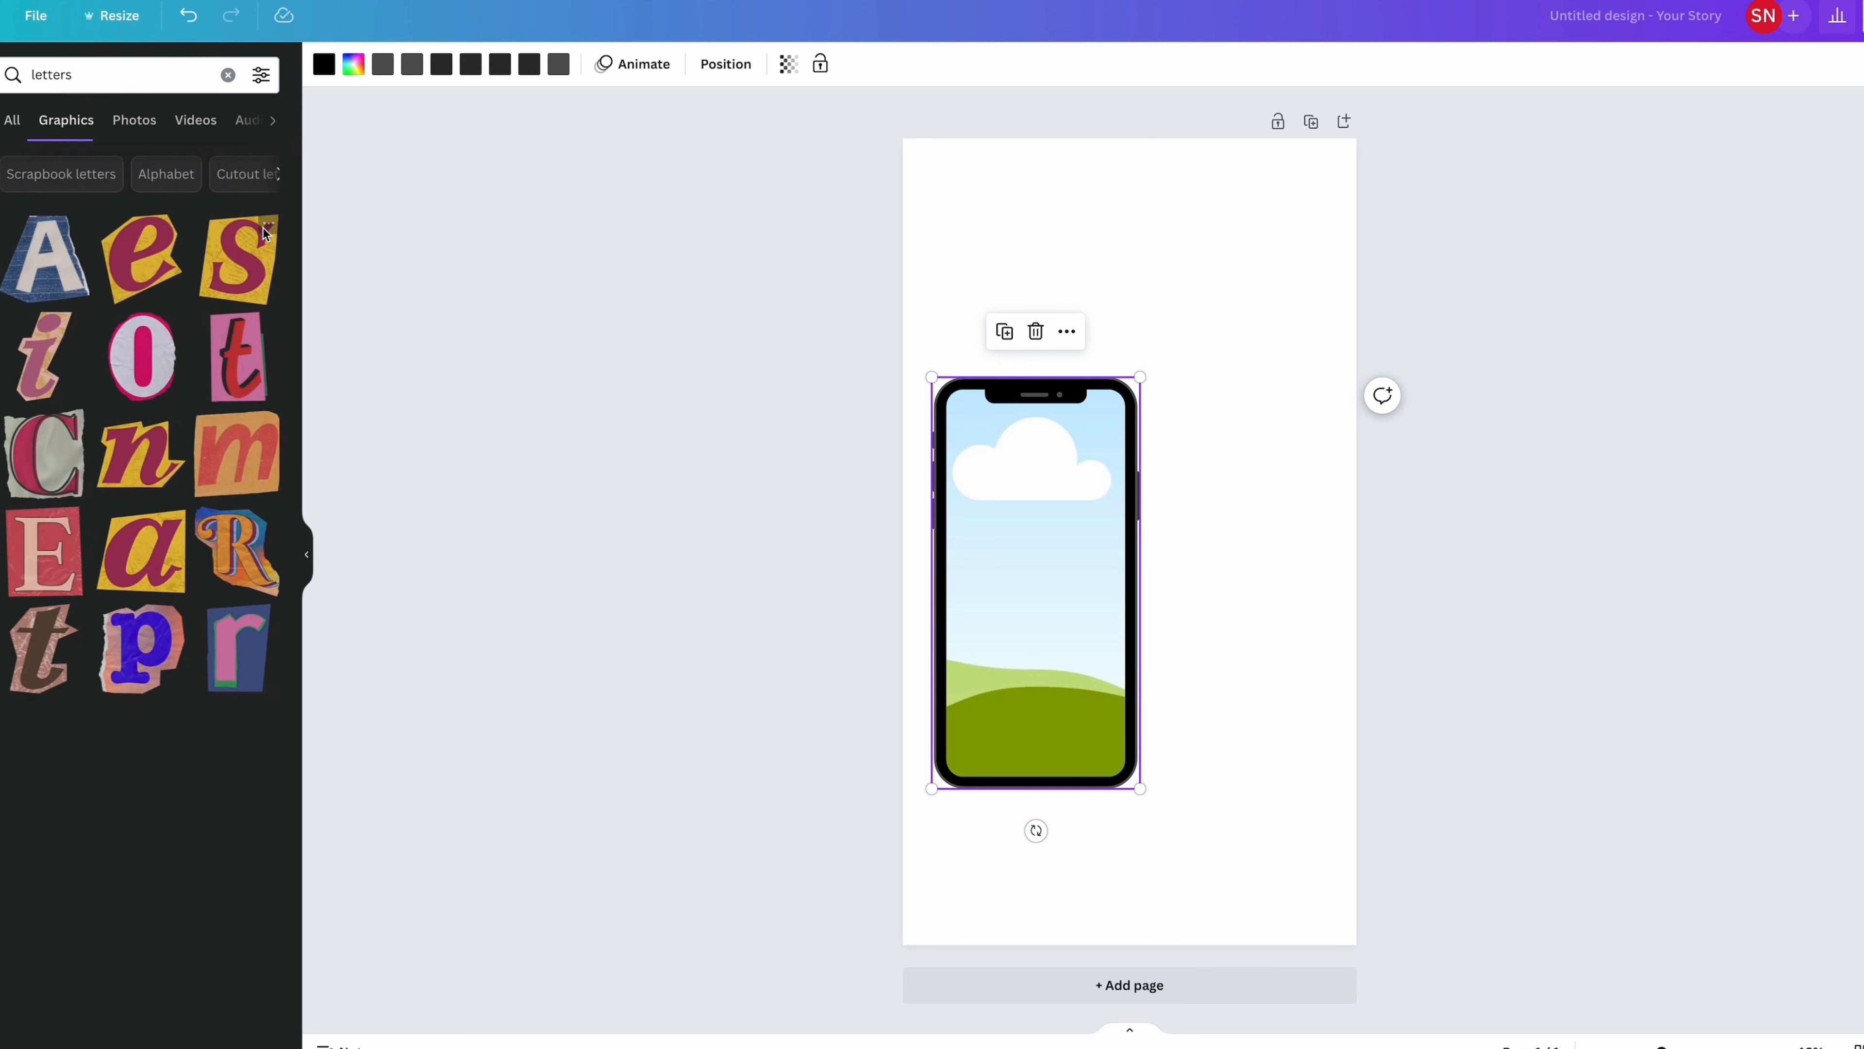
pyautogui.scroll(-3, 221, 502)
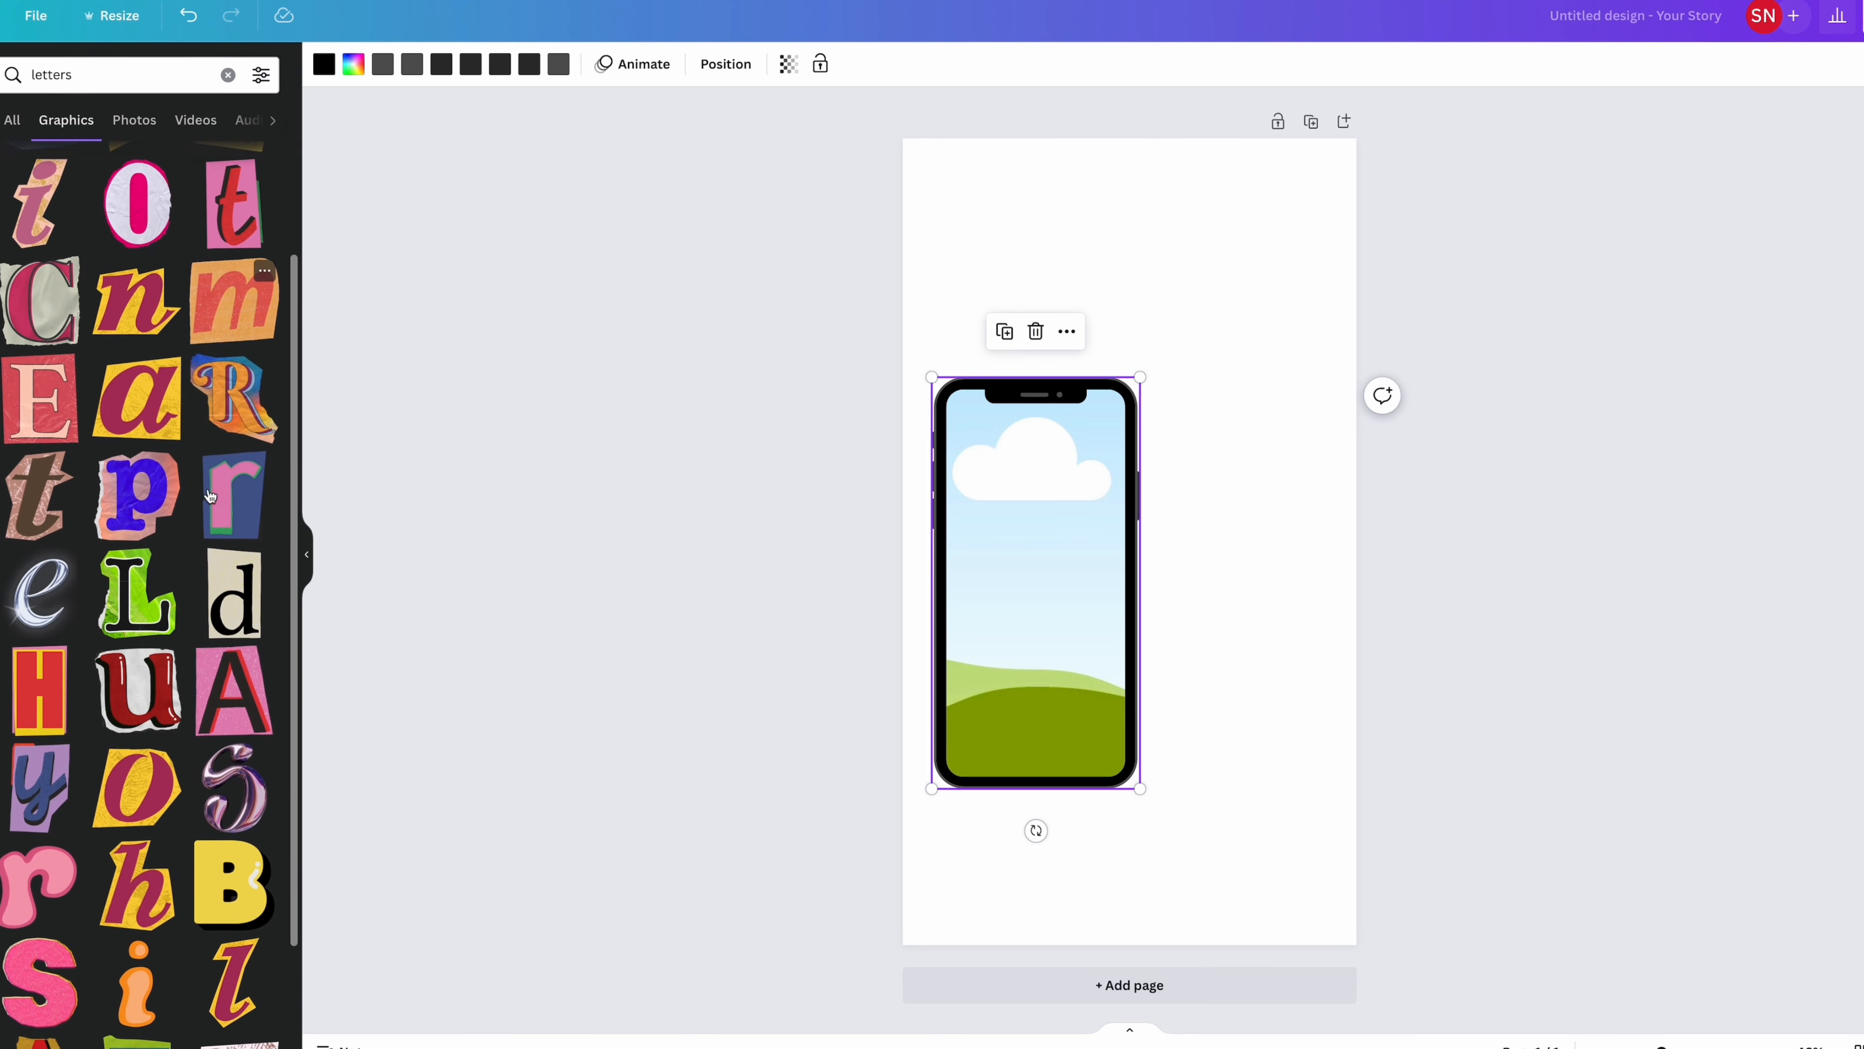
pyautogui.scroll(1, 168, 598)
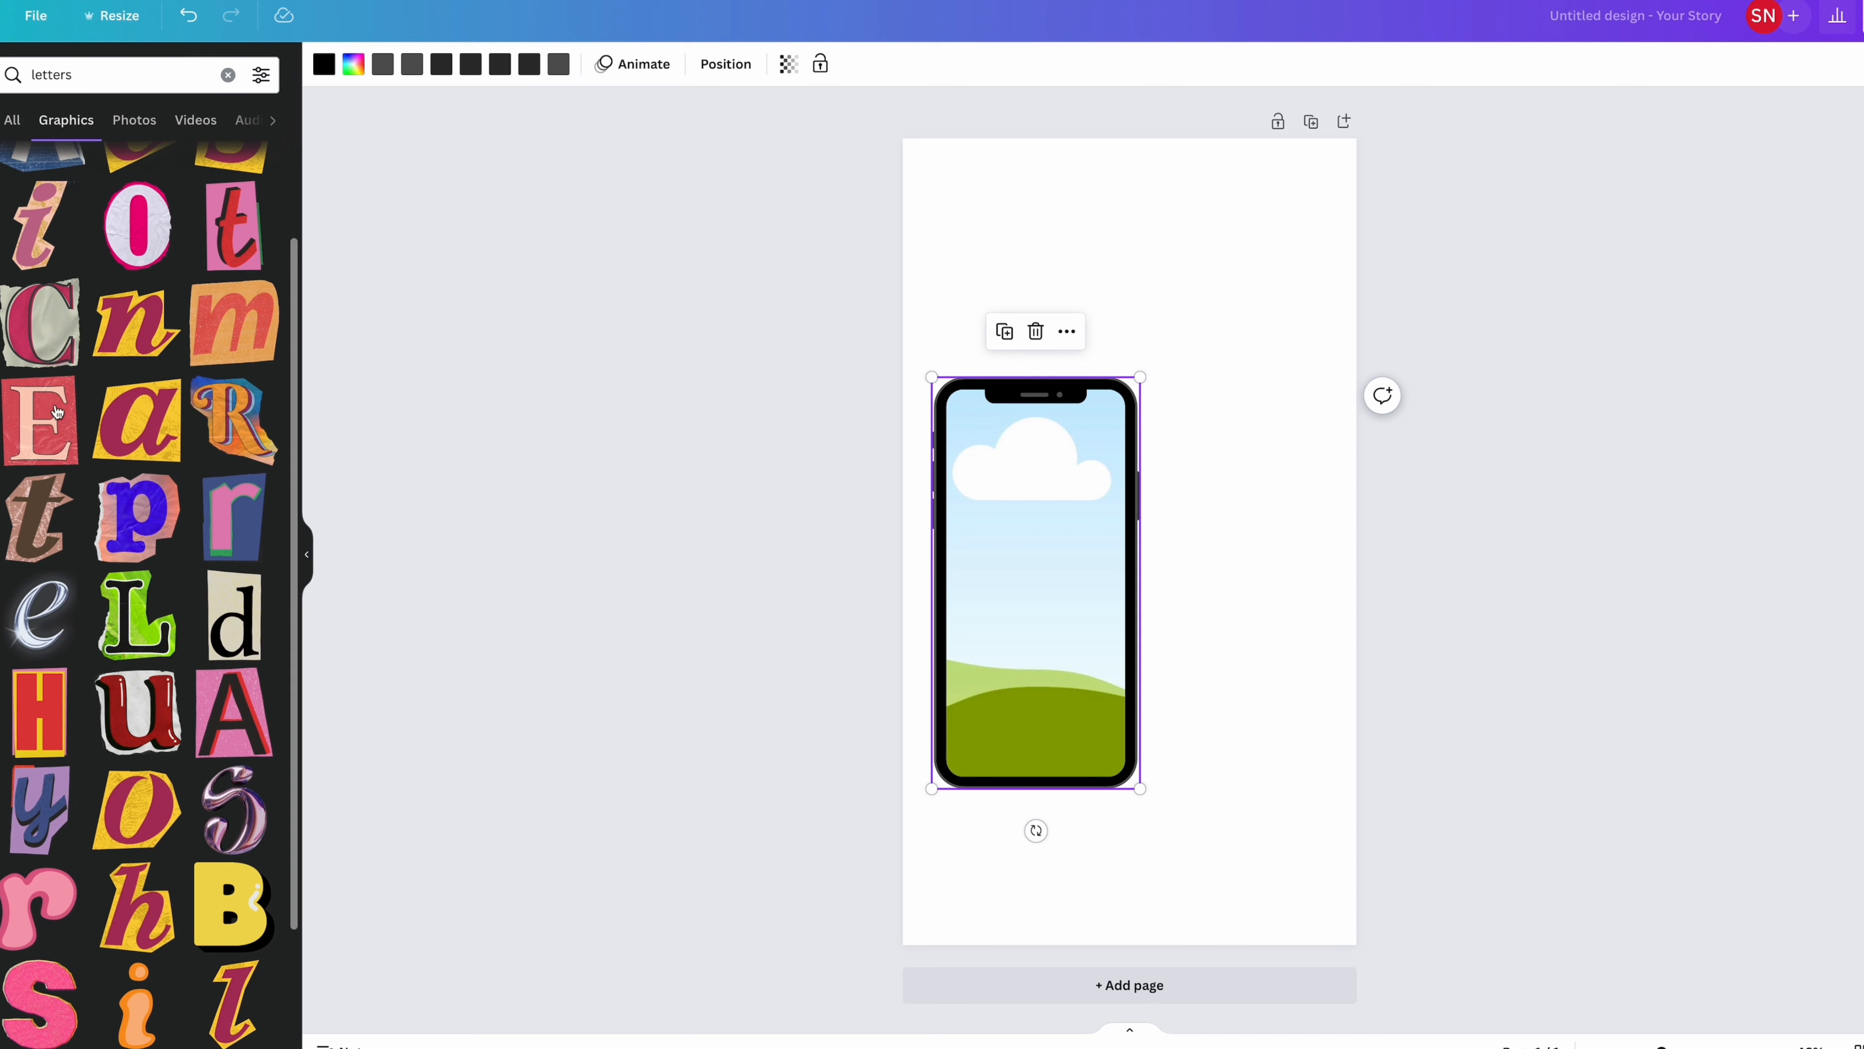
pyautogui.scroll(-7, 139, 674)
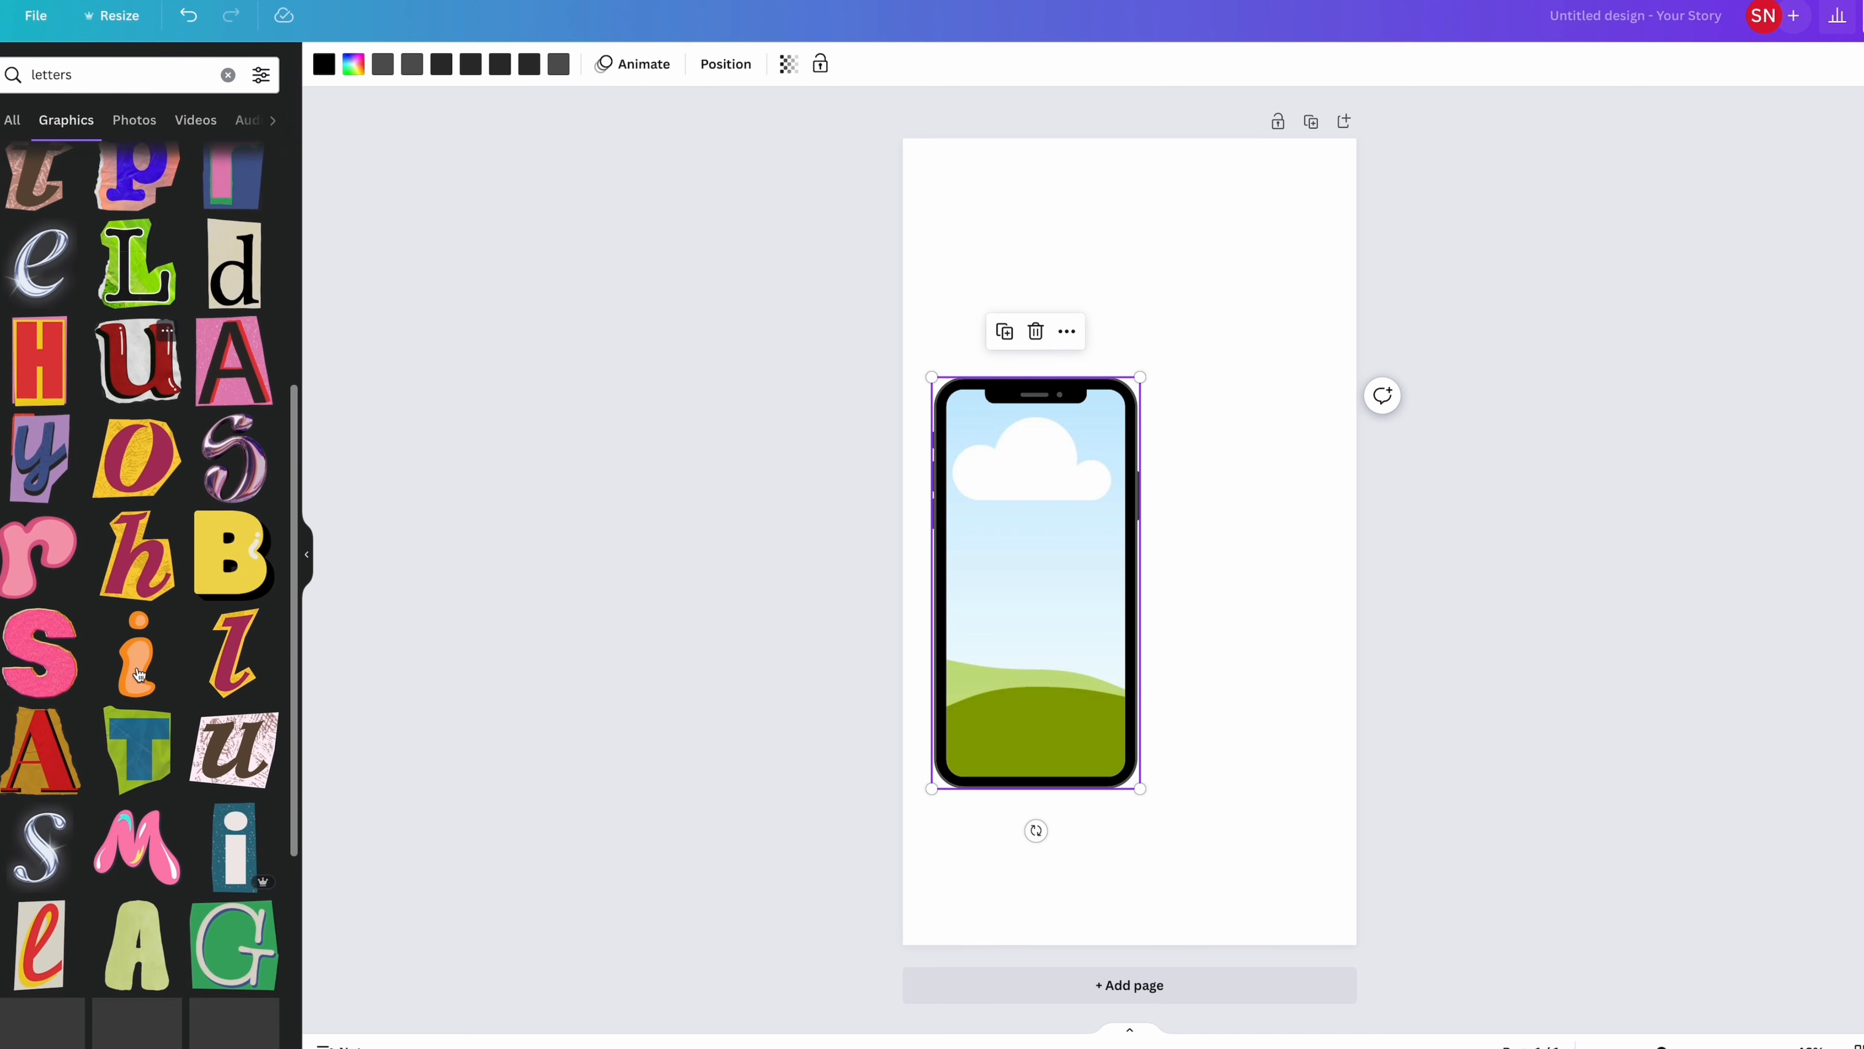
pyautogui.scroll(-3, 139, 675)
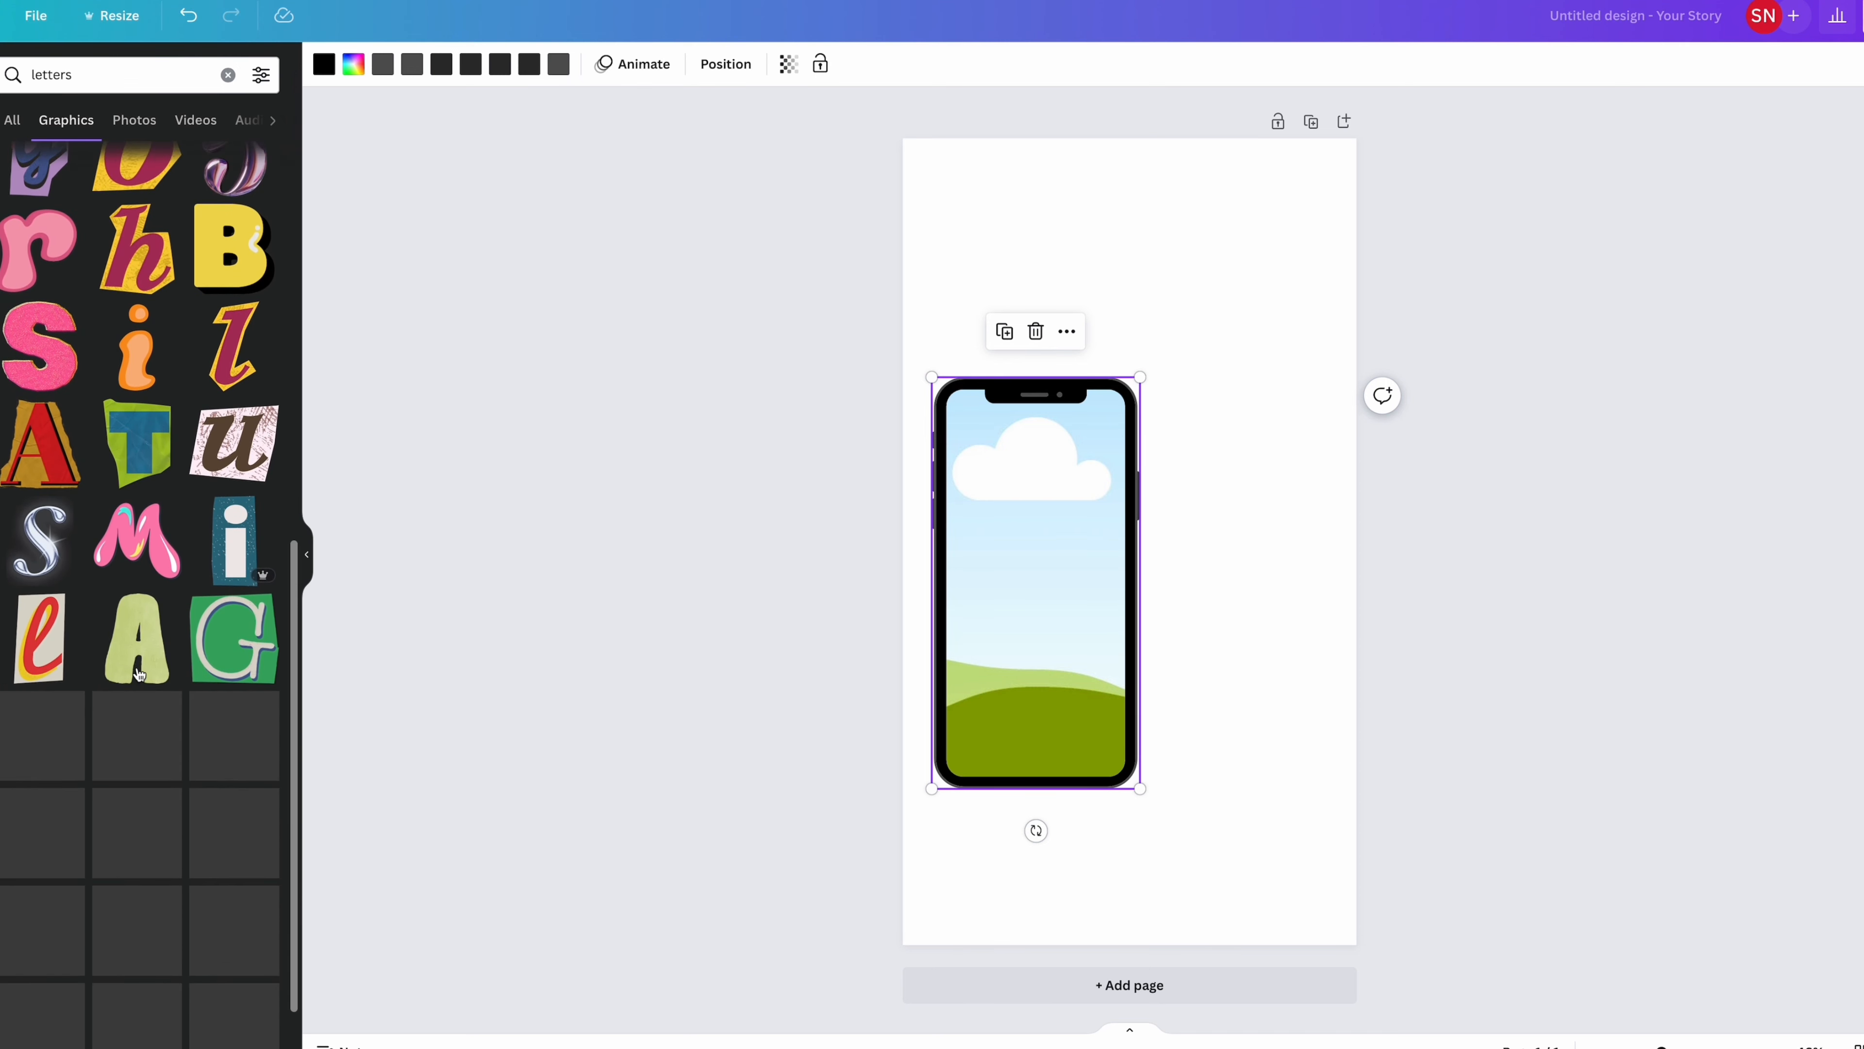
pyautogui.scroll(-9, 139, 675)
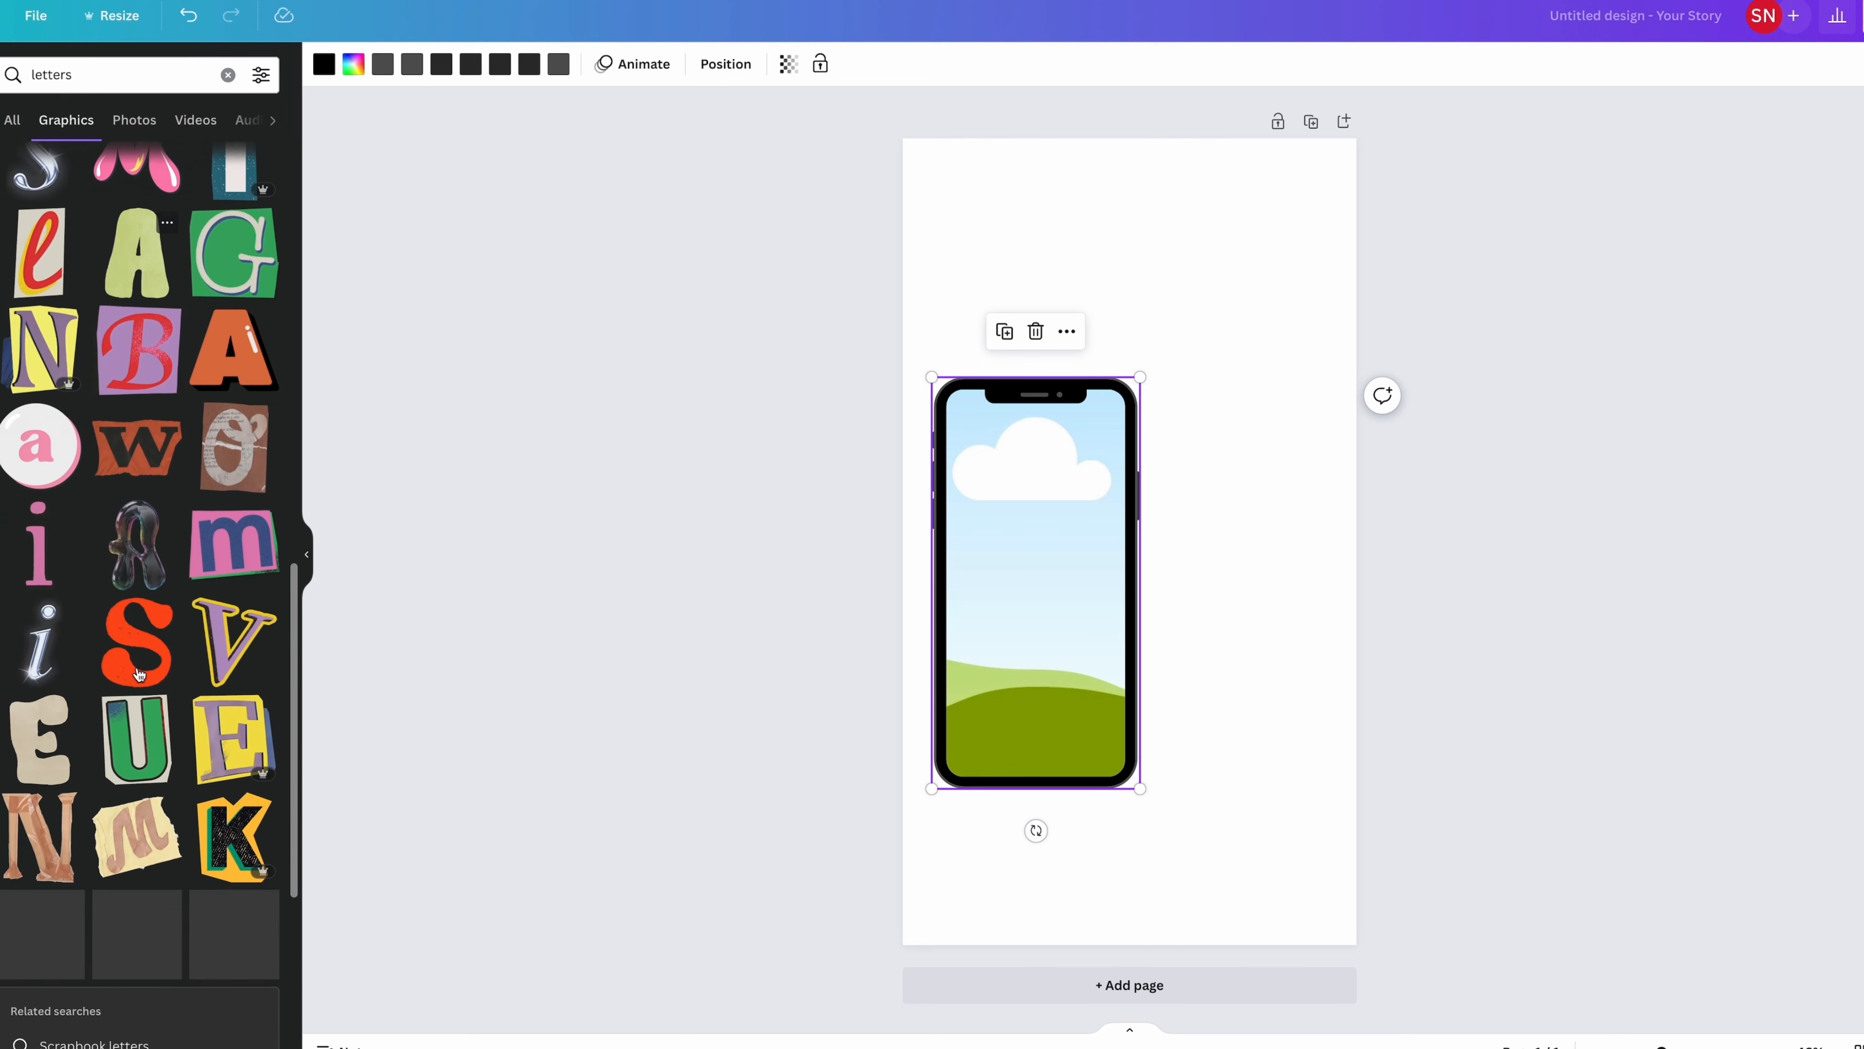
pyautogui.scroll(-4, 139, 674)
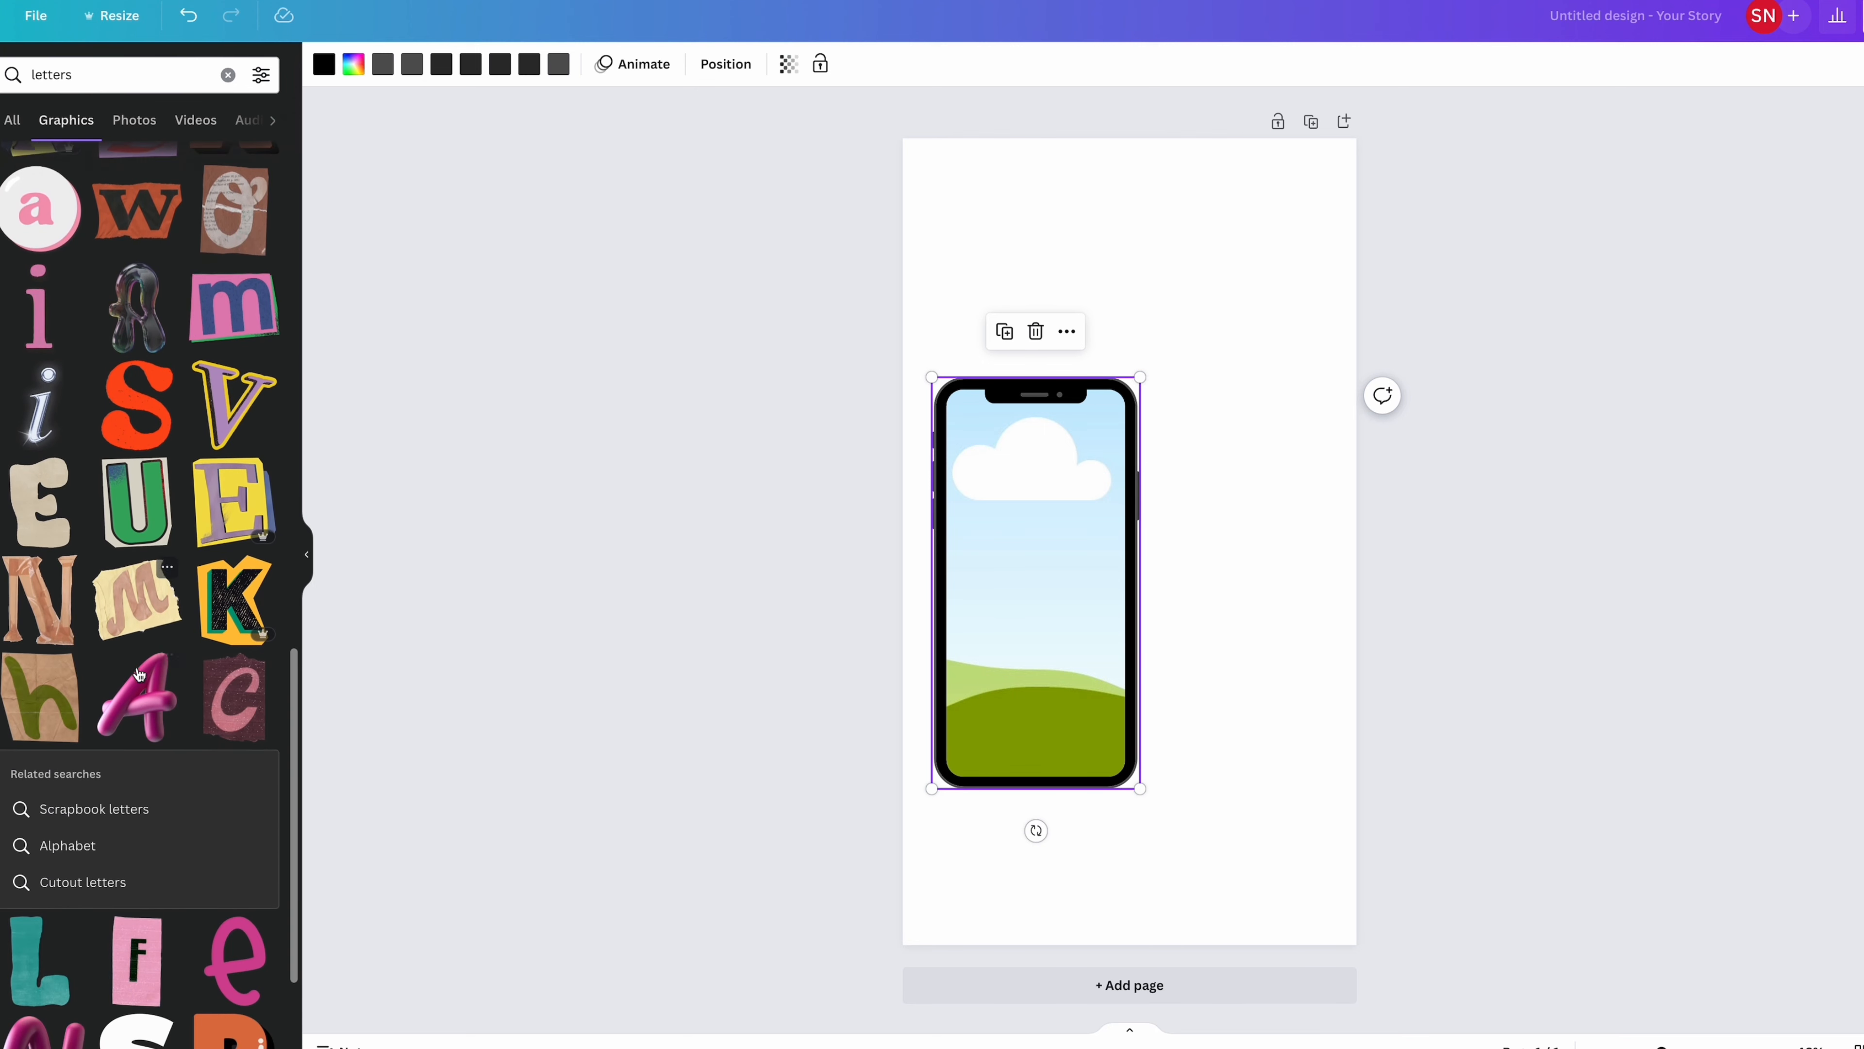
pyautogui.scroll(-1, 138, 674)
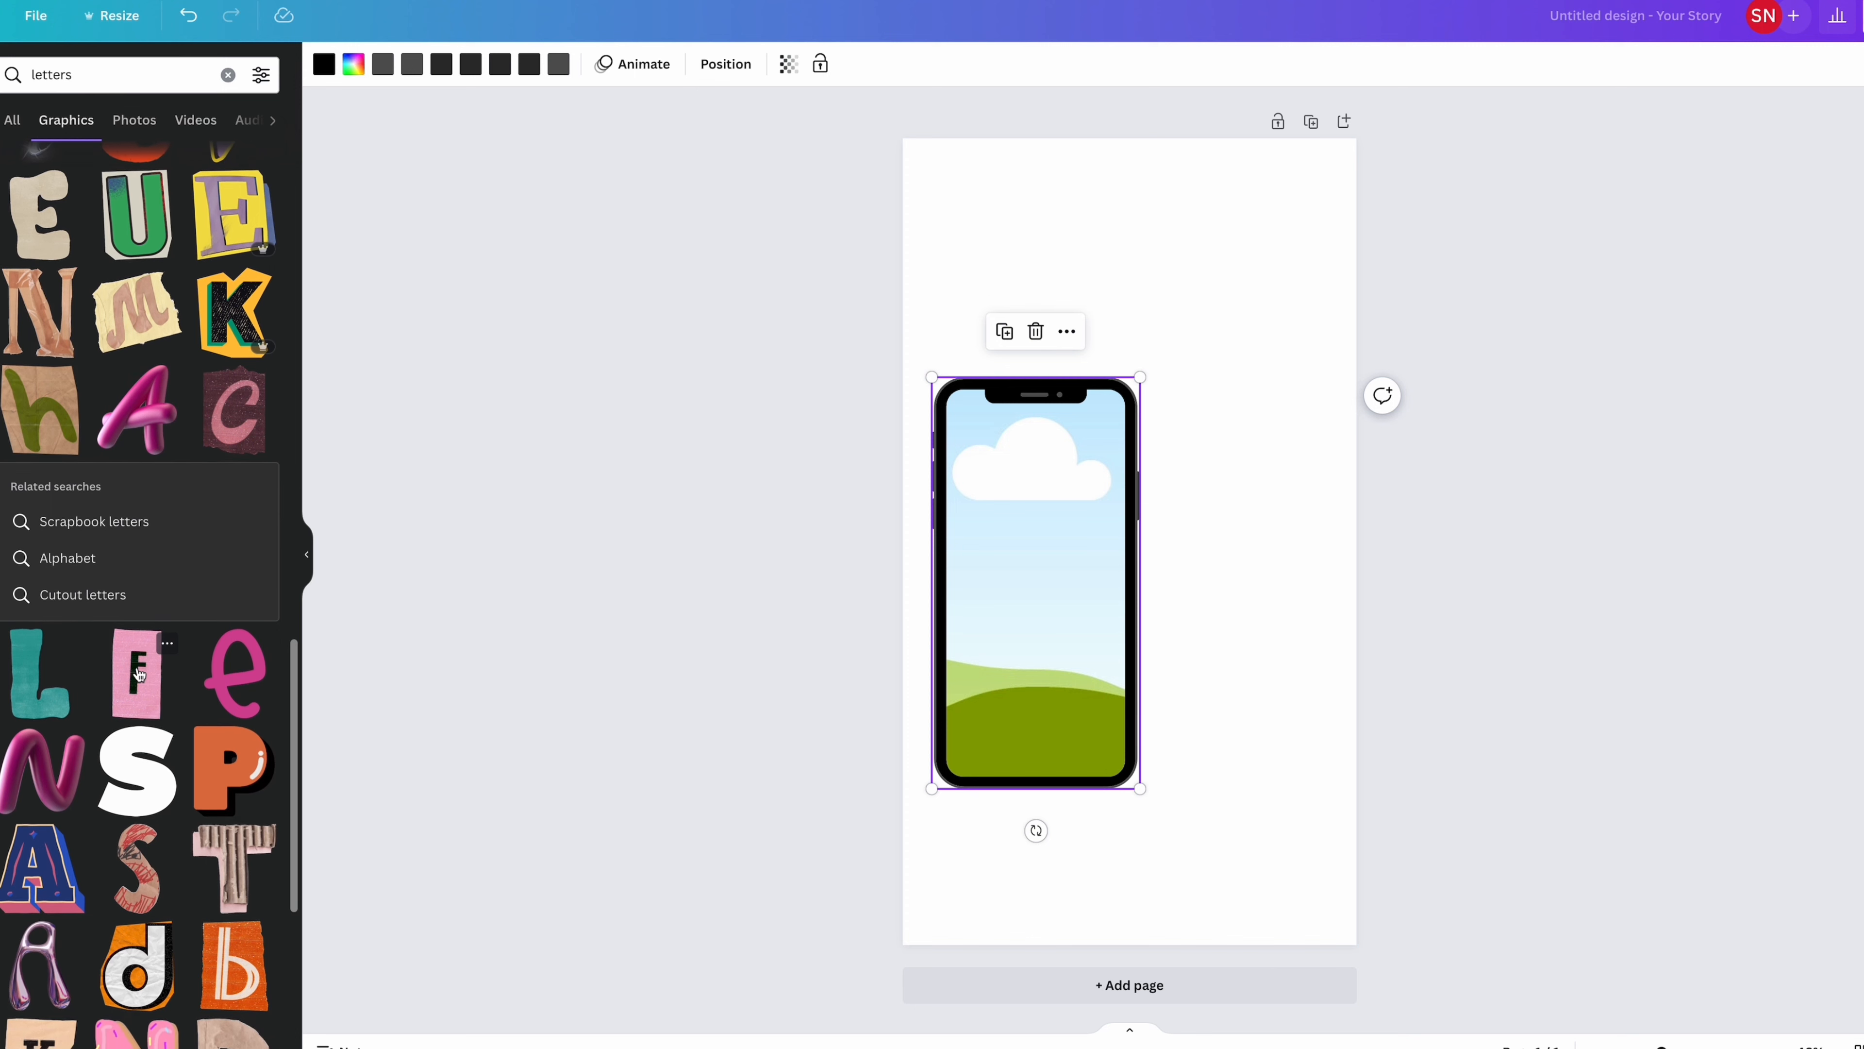
# Step: Add the glossy pink 3D letter A and shrink it into place above the phone's left side
pyautogui.click(132, 417)
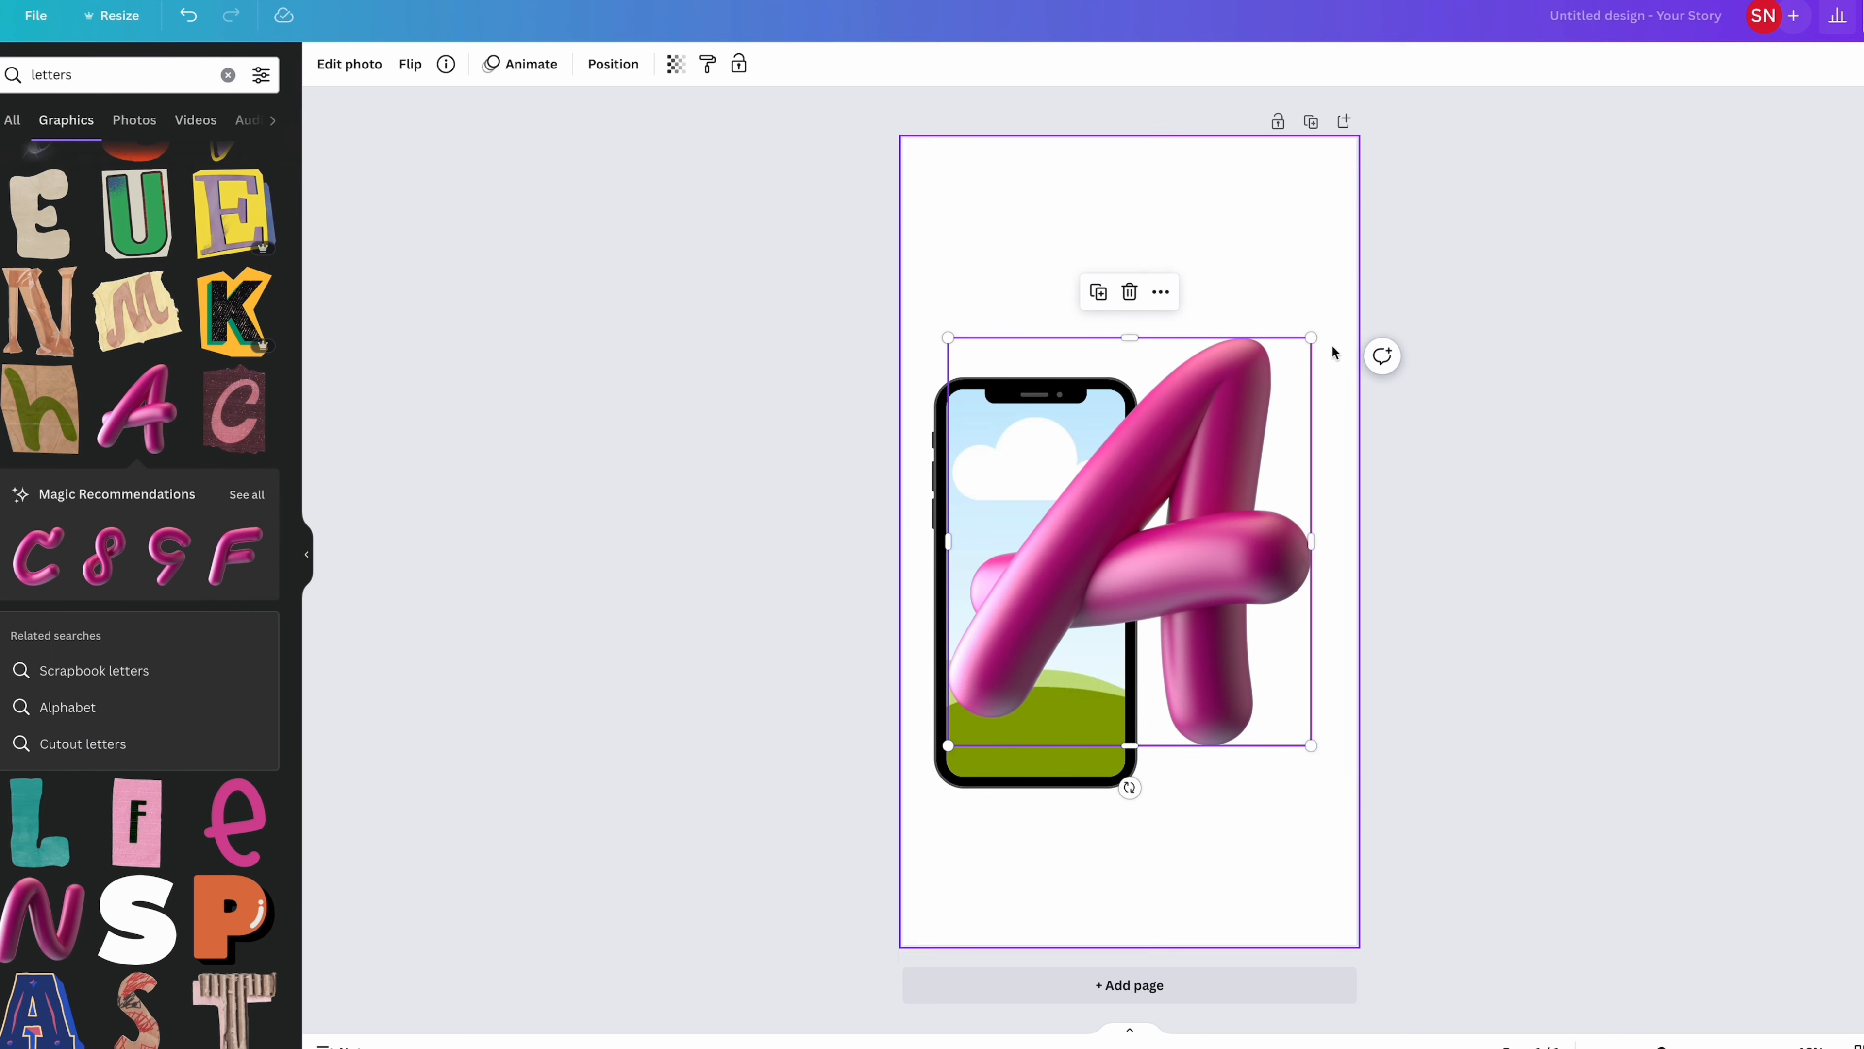
pyautogui.moveTo(1311, 338); pyautogui.dragTo(1037, 233)
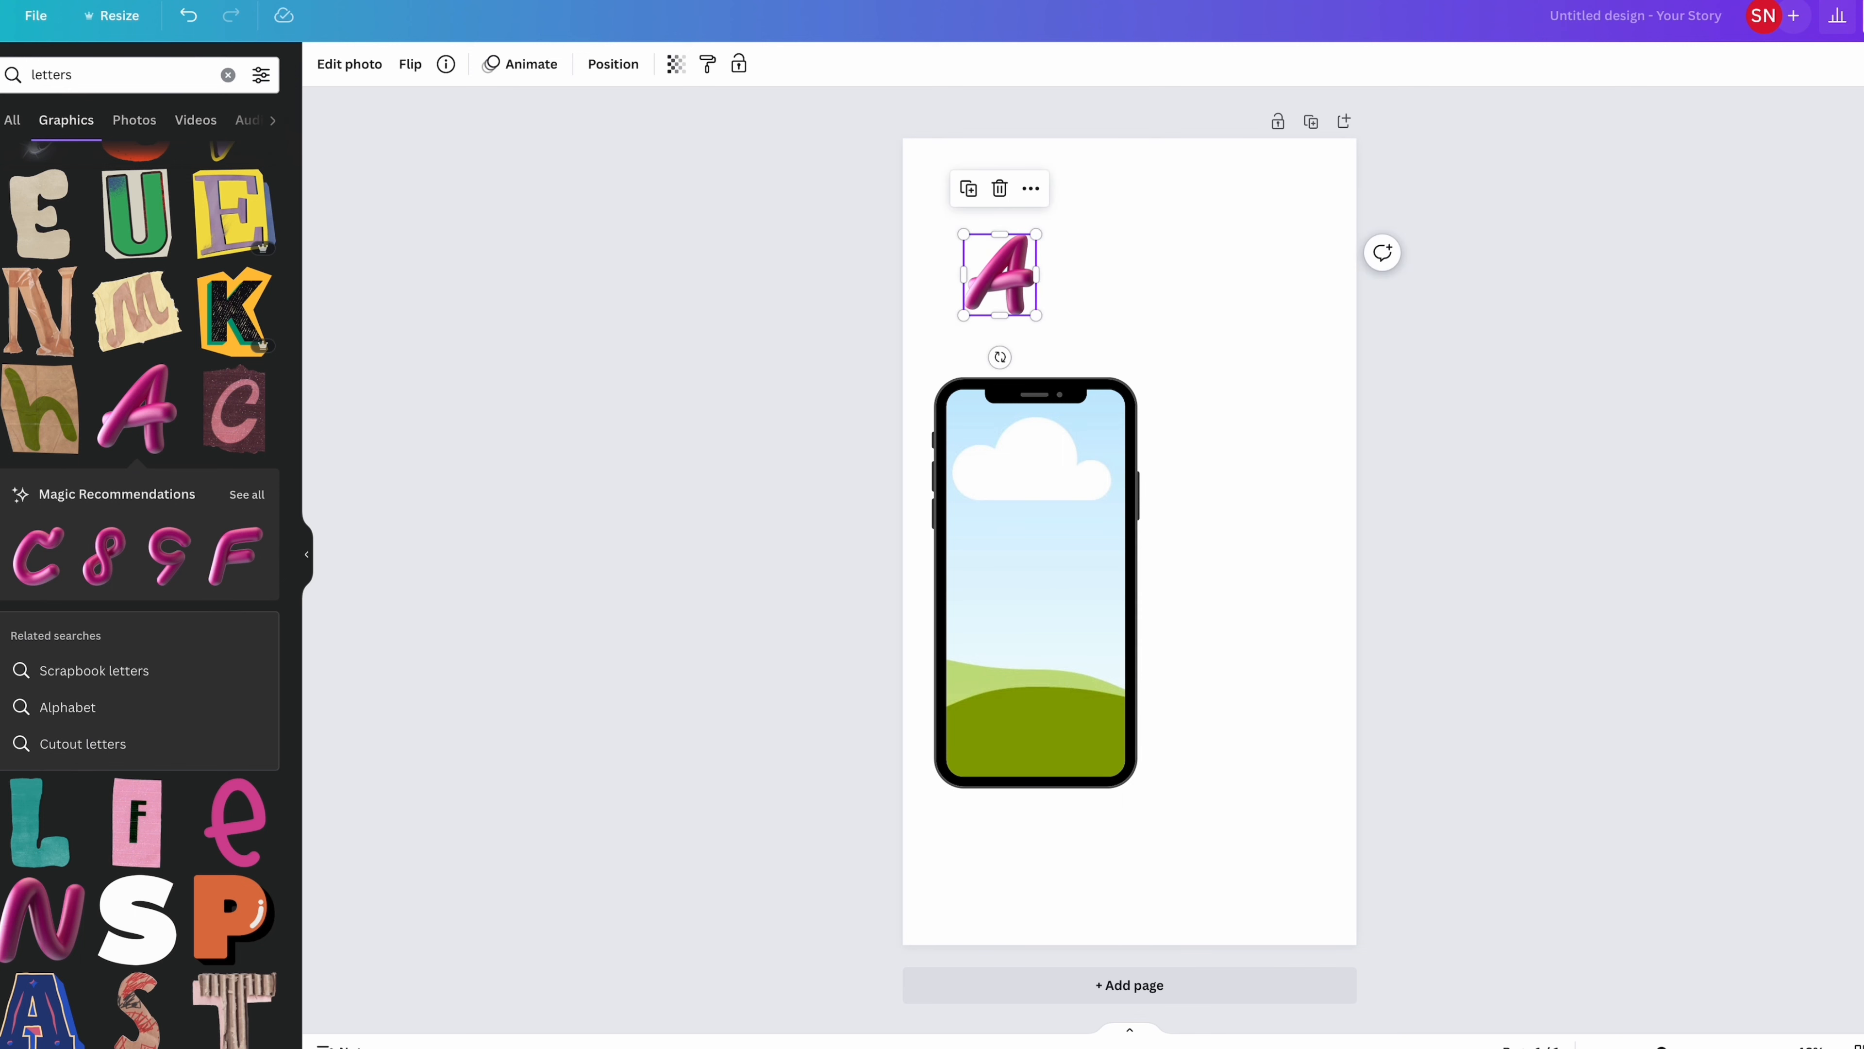
# Step: Add U, G, U, S and T from the matching pink letter set, sized and lined up after the A to spell AUGUST
pyautogui.click(239, 499)
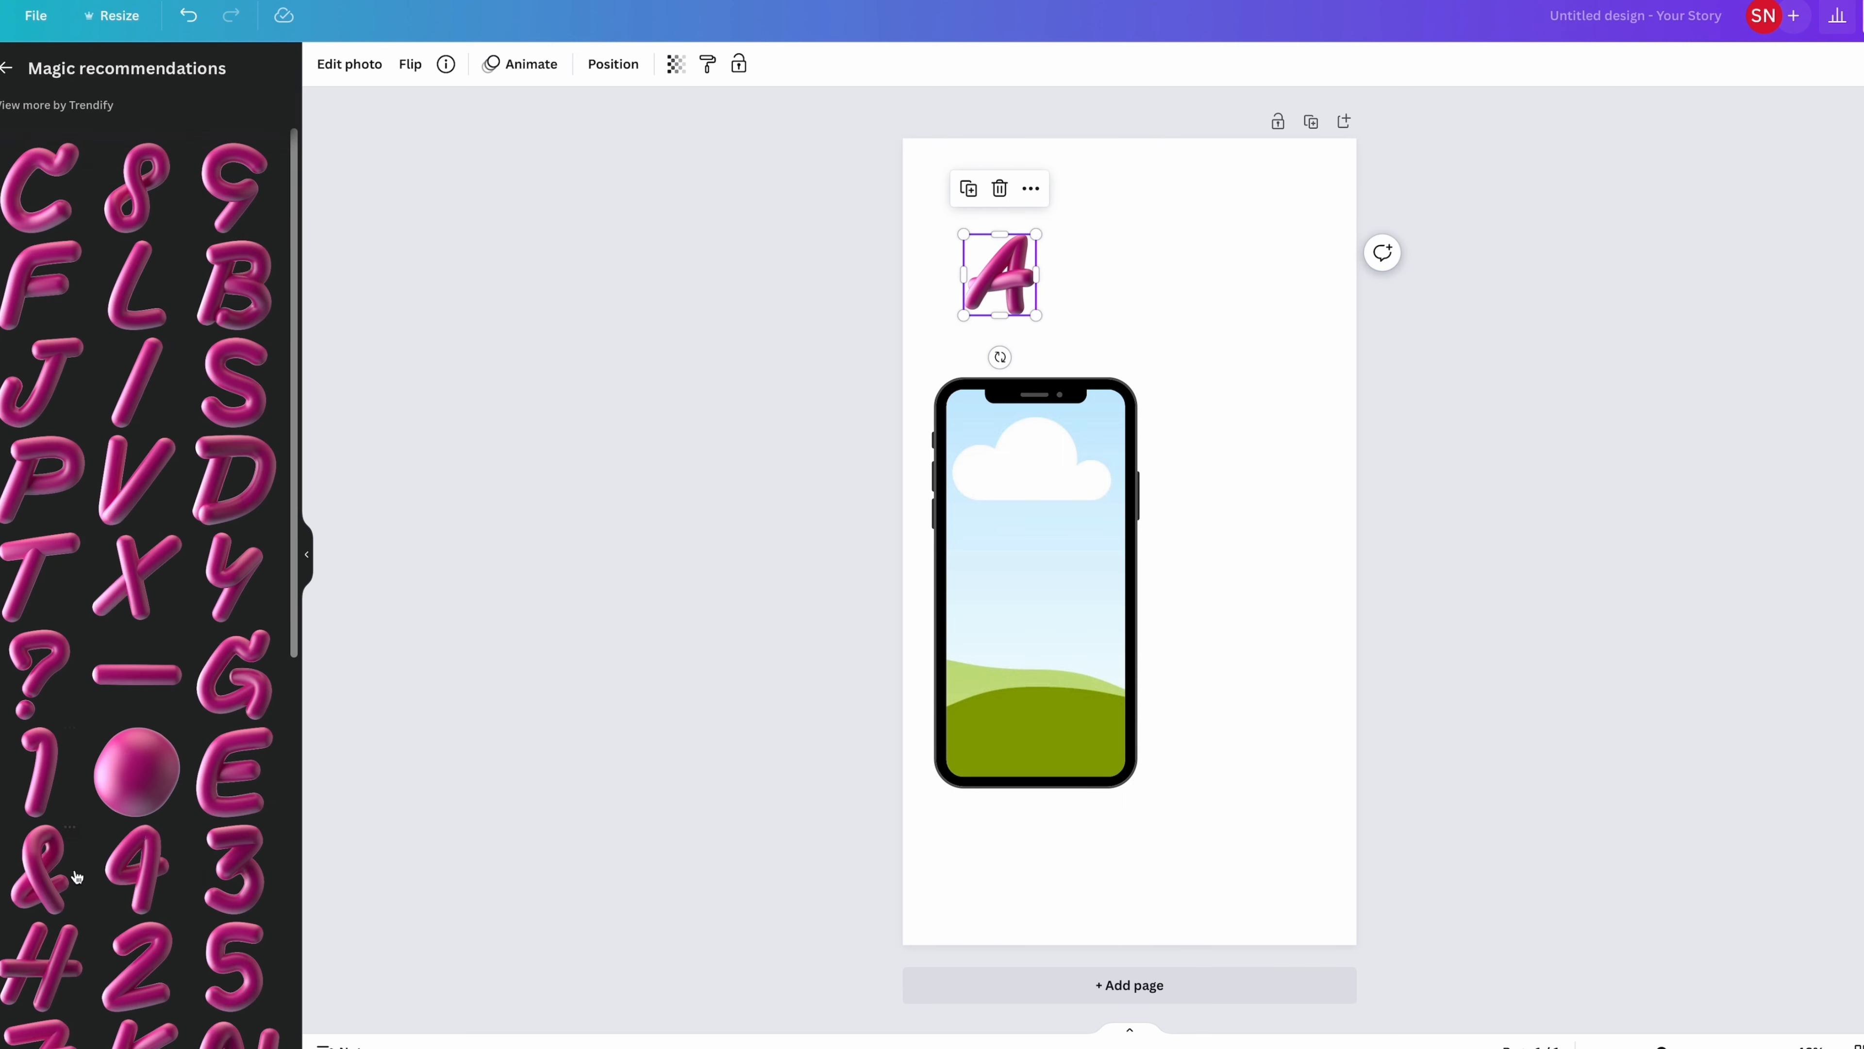
pyautogui.scroll(-5, 129, 745)
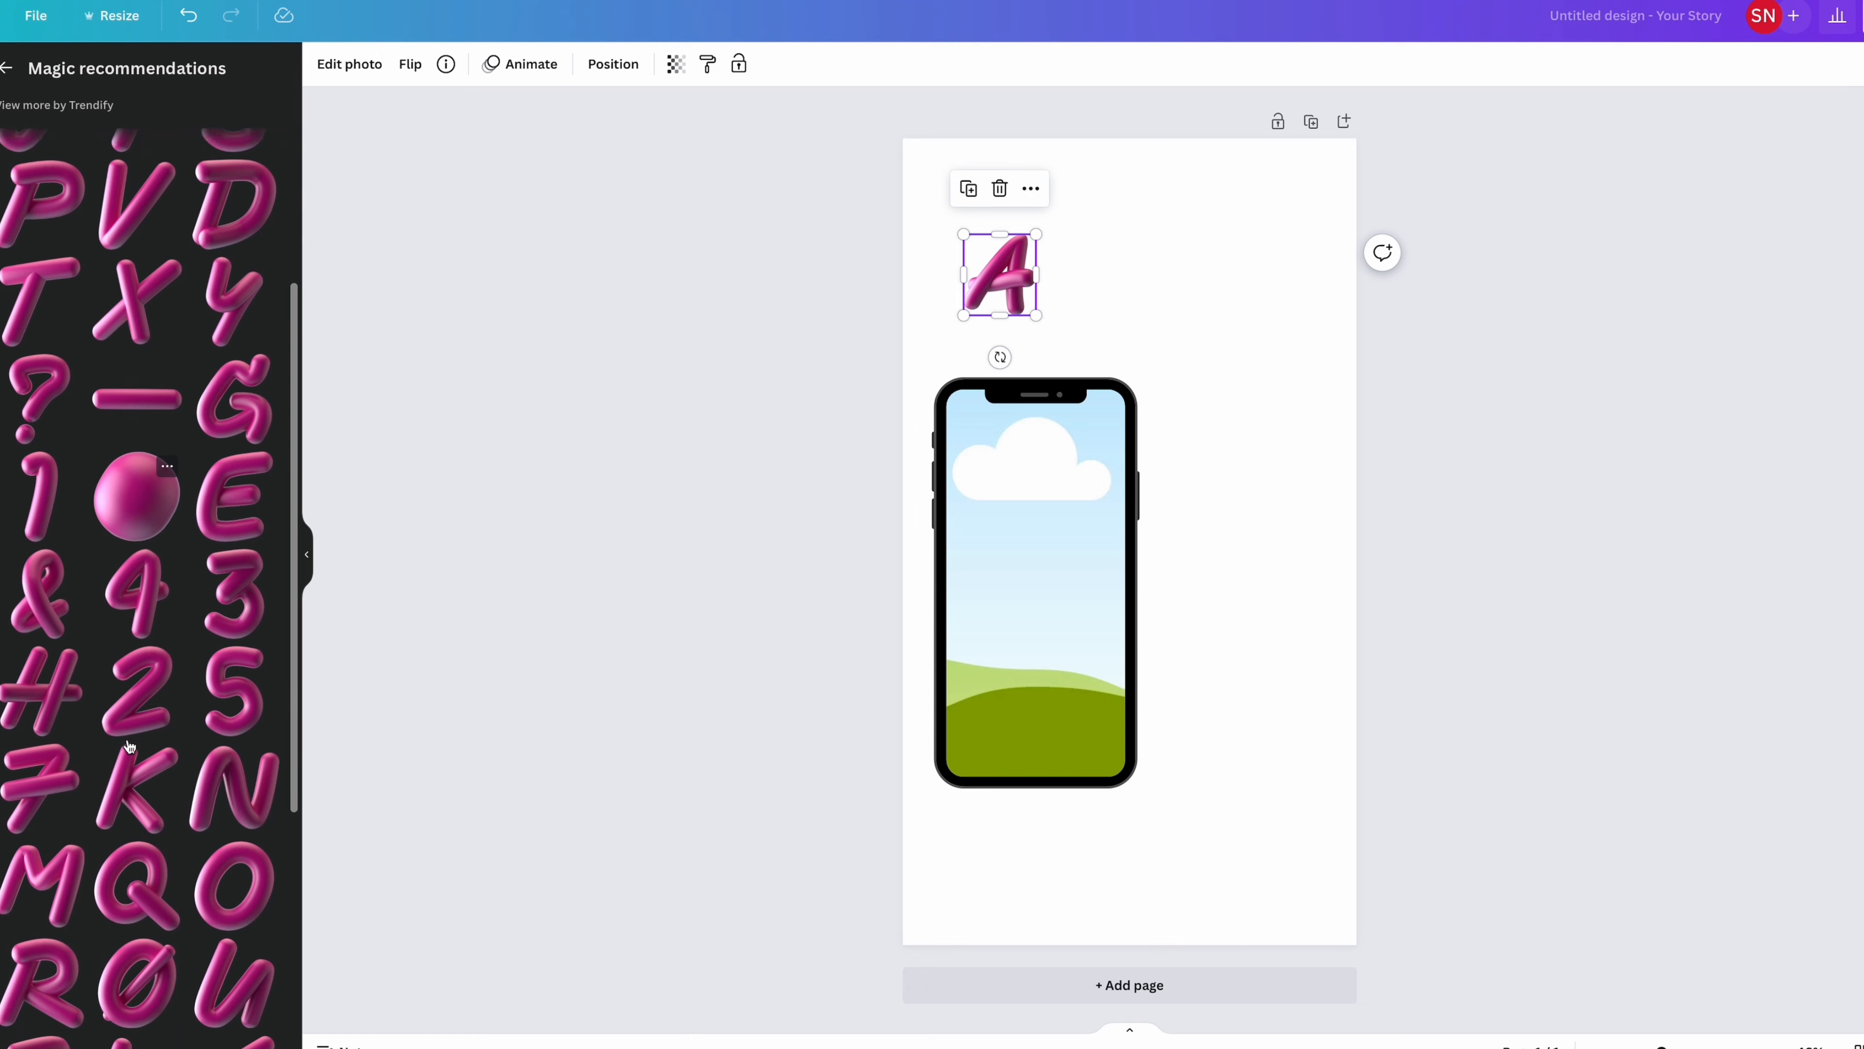
pyautogui.click(213, 781)
pyautogui.click(233, 530)
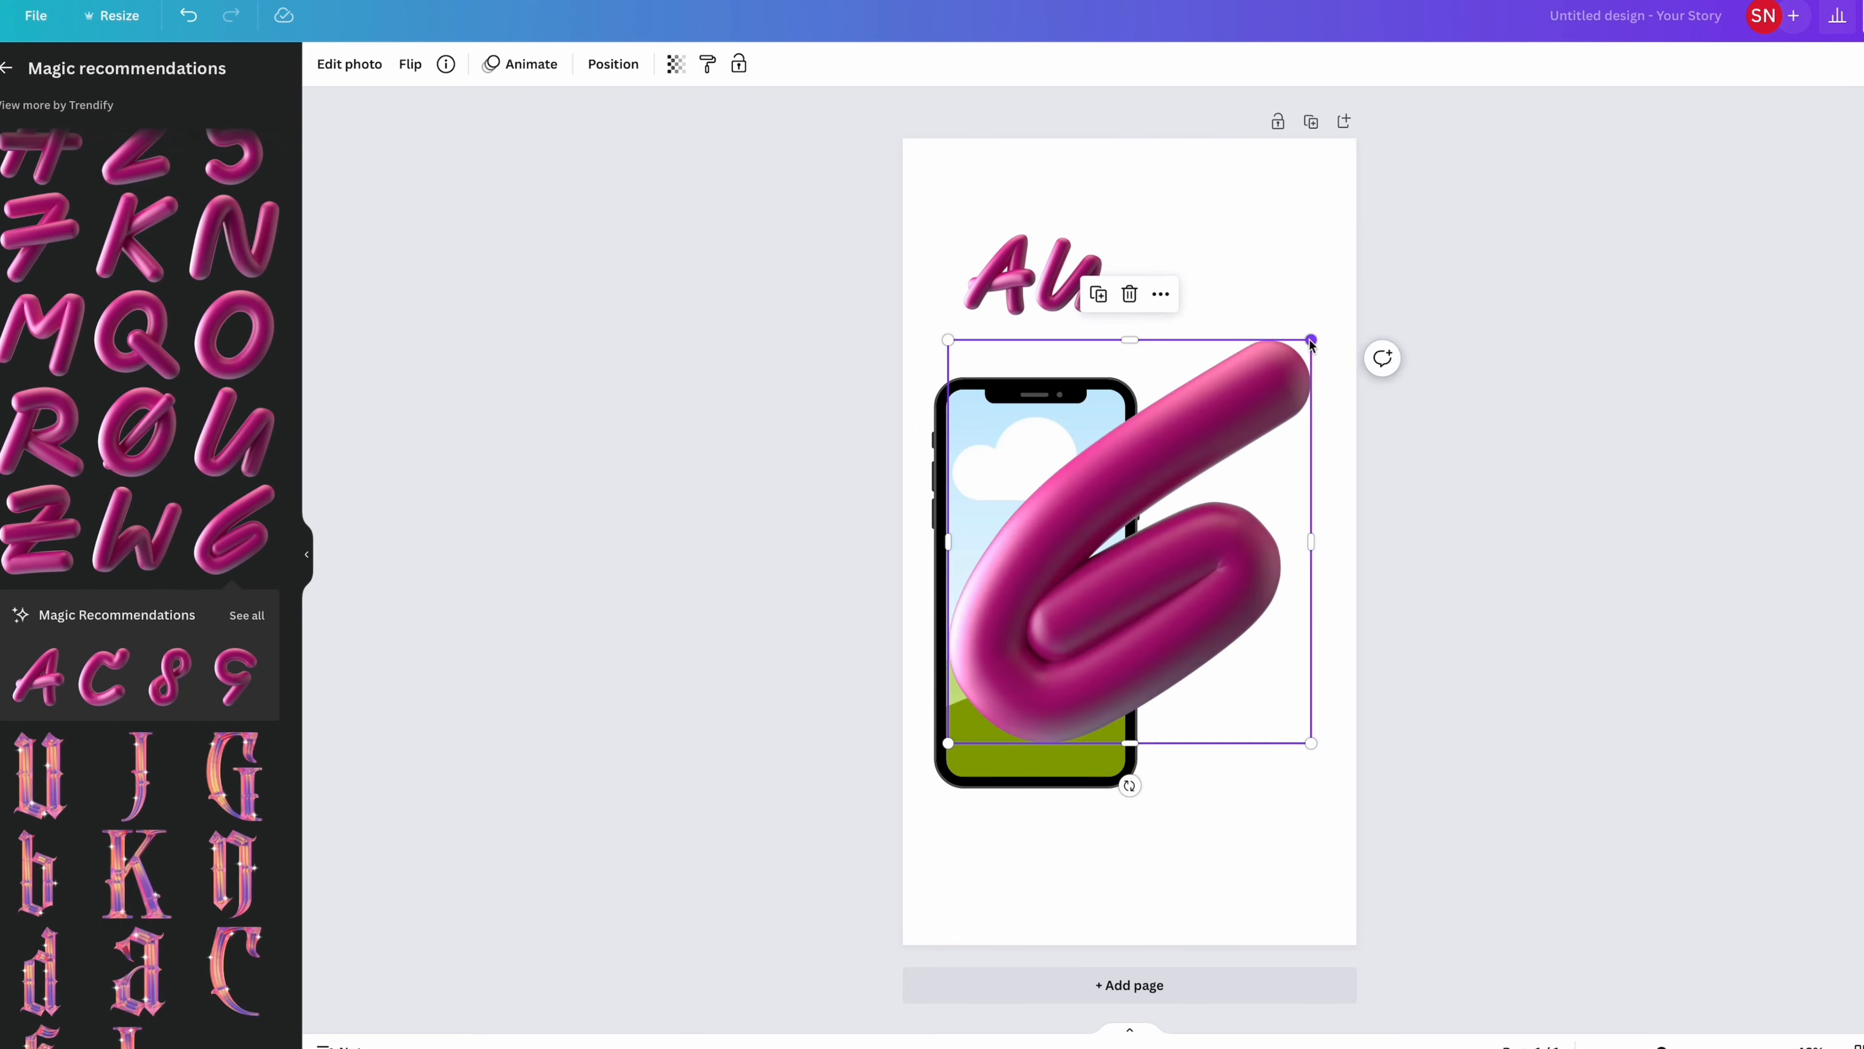
pyautogui.press('BackSpace')
pyautogui.scroll(5, 154, 528)
pyautogui.click(235, 373)
pyautogui.moveTo(1157, 295); pyautogui.dragTo(1136, 286)
pyautogui.click(233, 255)
pyautogui.click(42, 448)
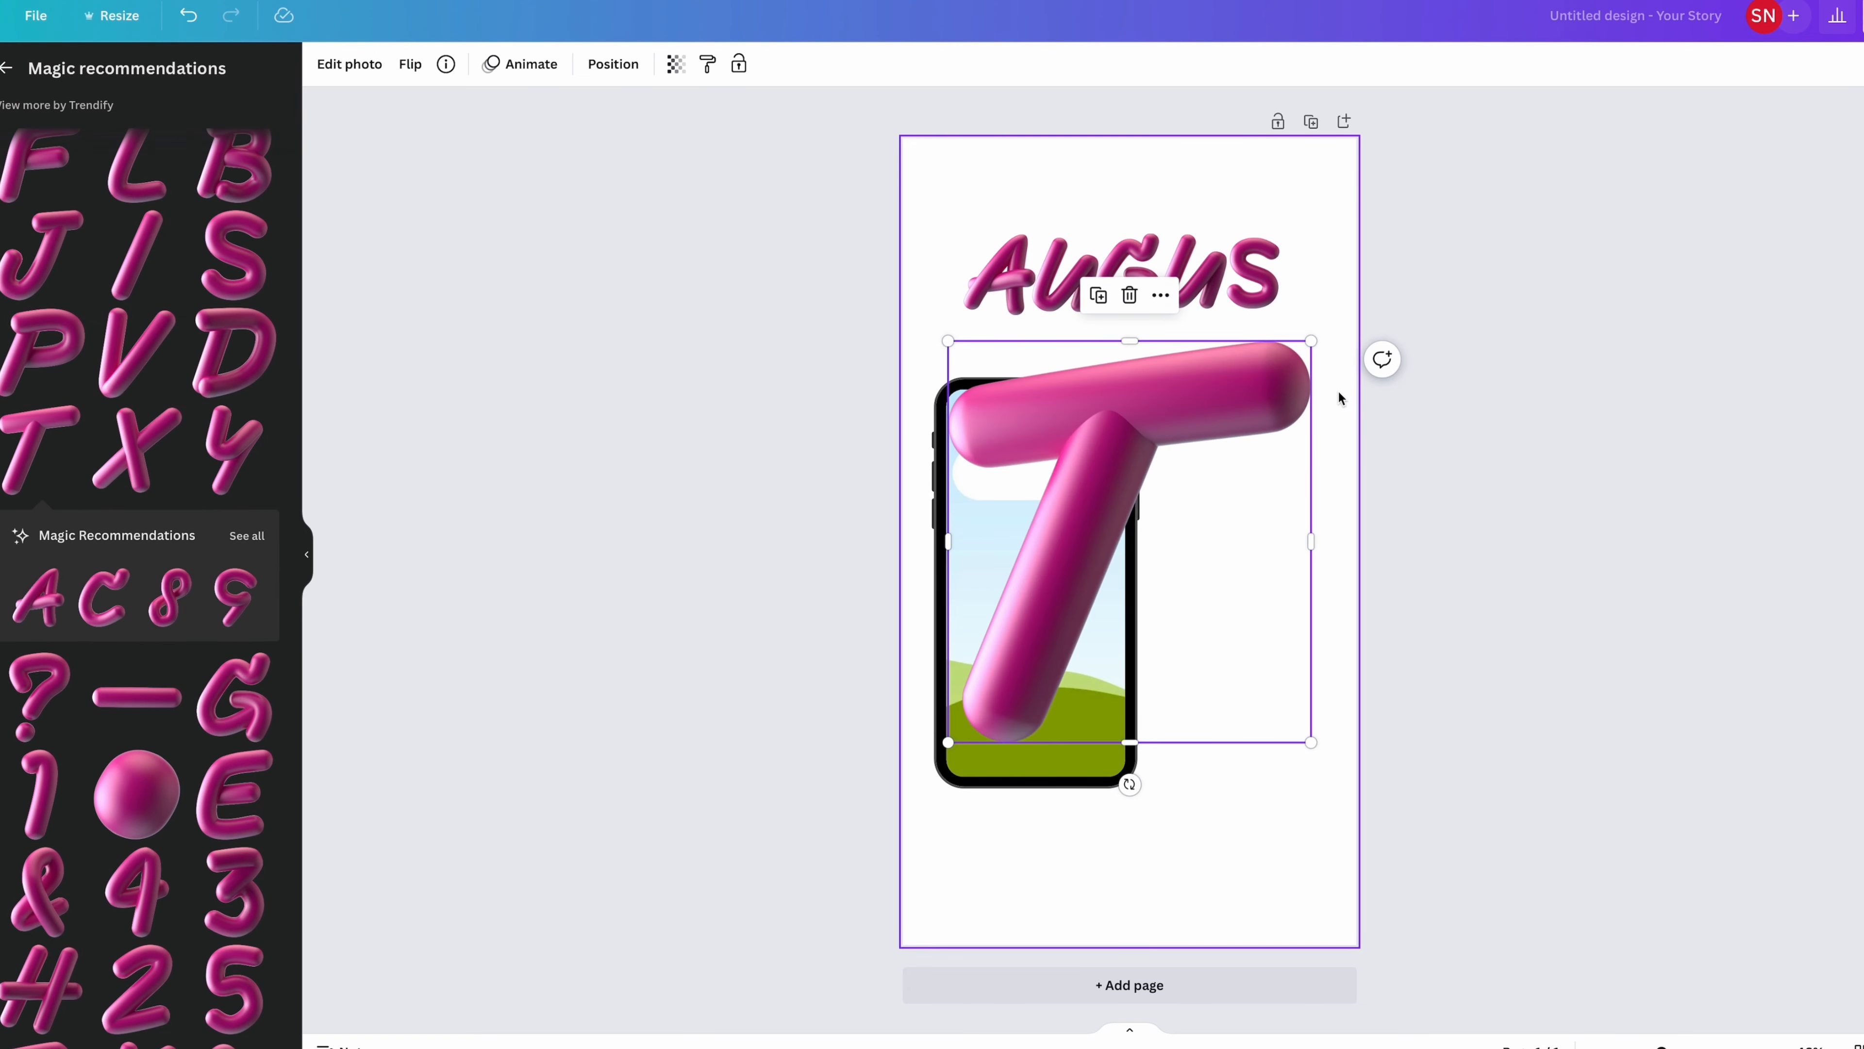
pyautogui.moveTo(1311, 342); pyautogui.dragTo(1296, 285)
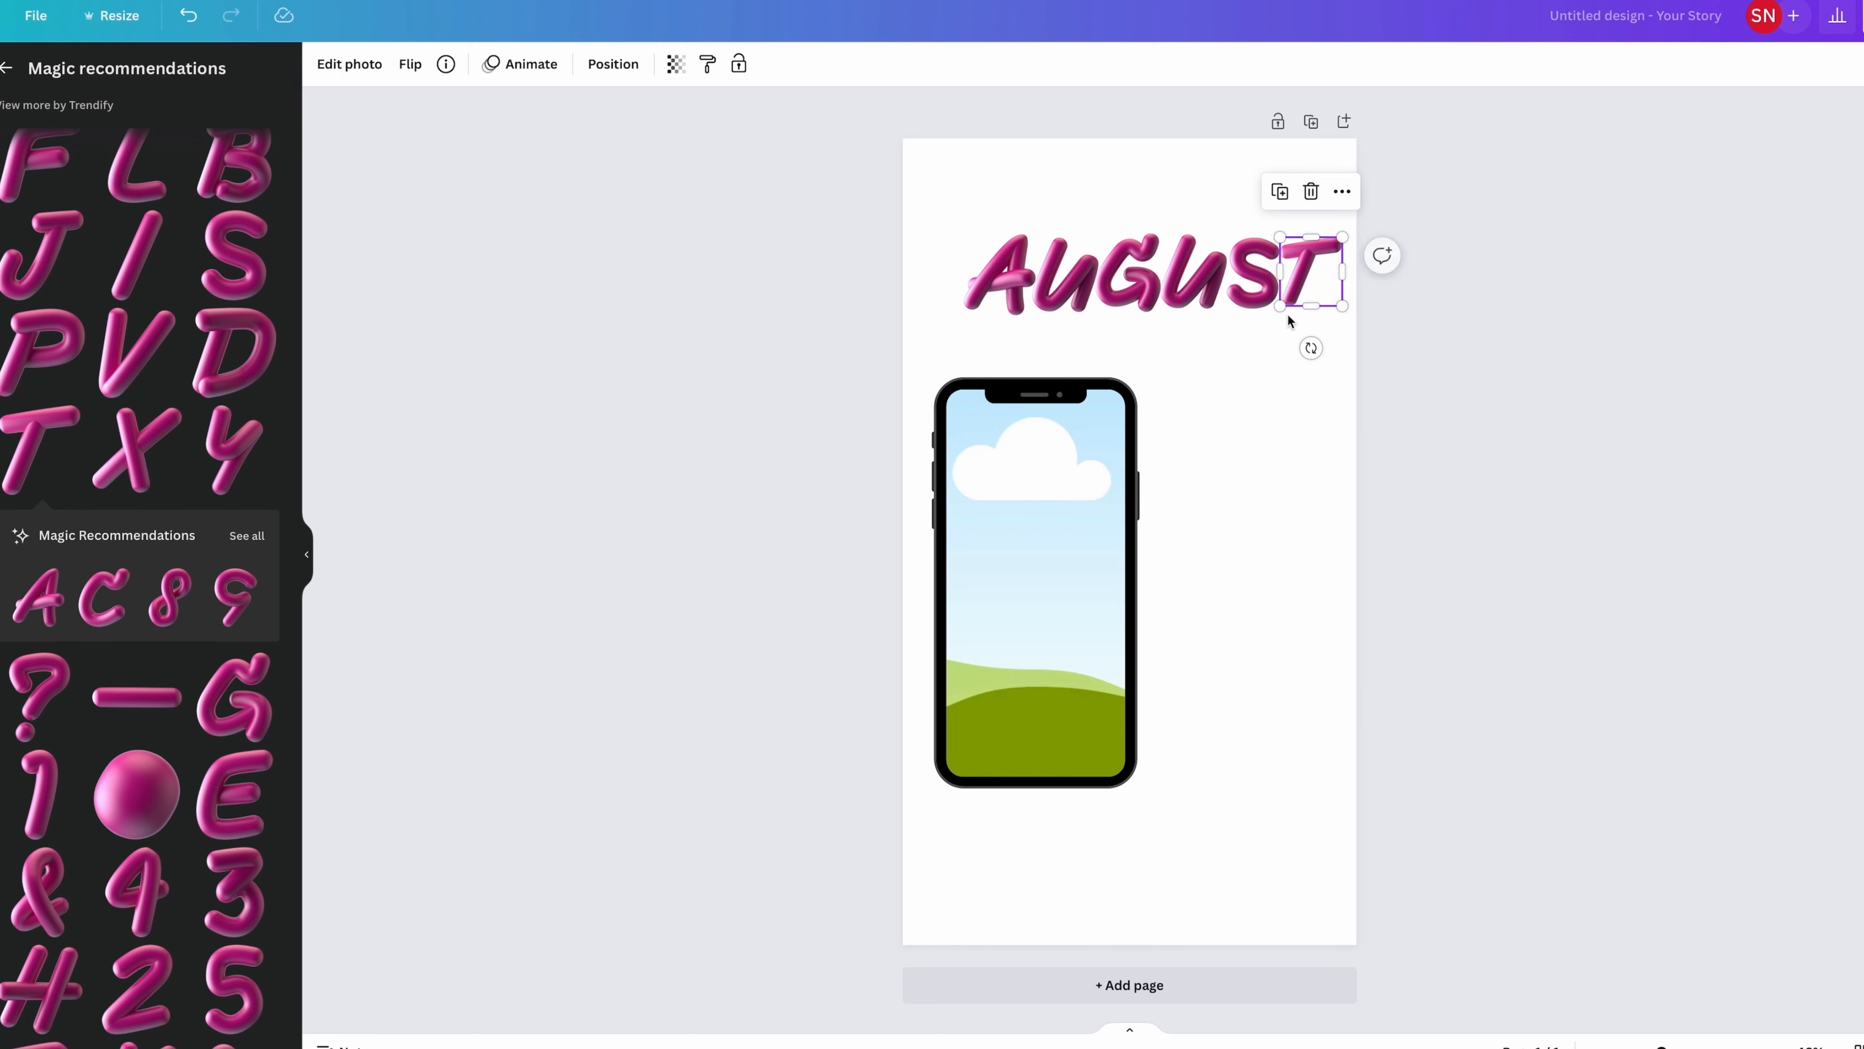
# Step: Group the six AUGUST letters and move the group up to the horizontal centre near the page's top
pyautogui.click(1143, 308)
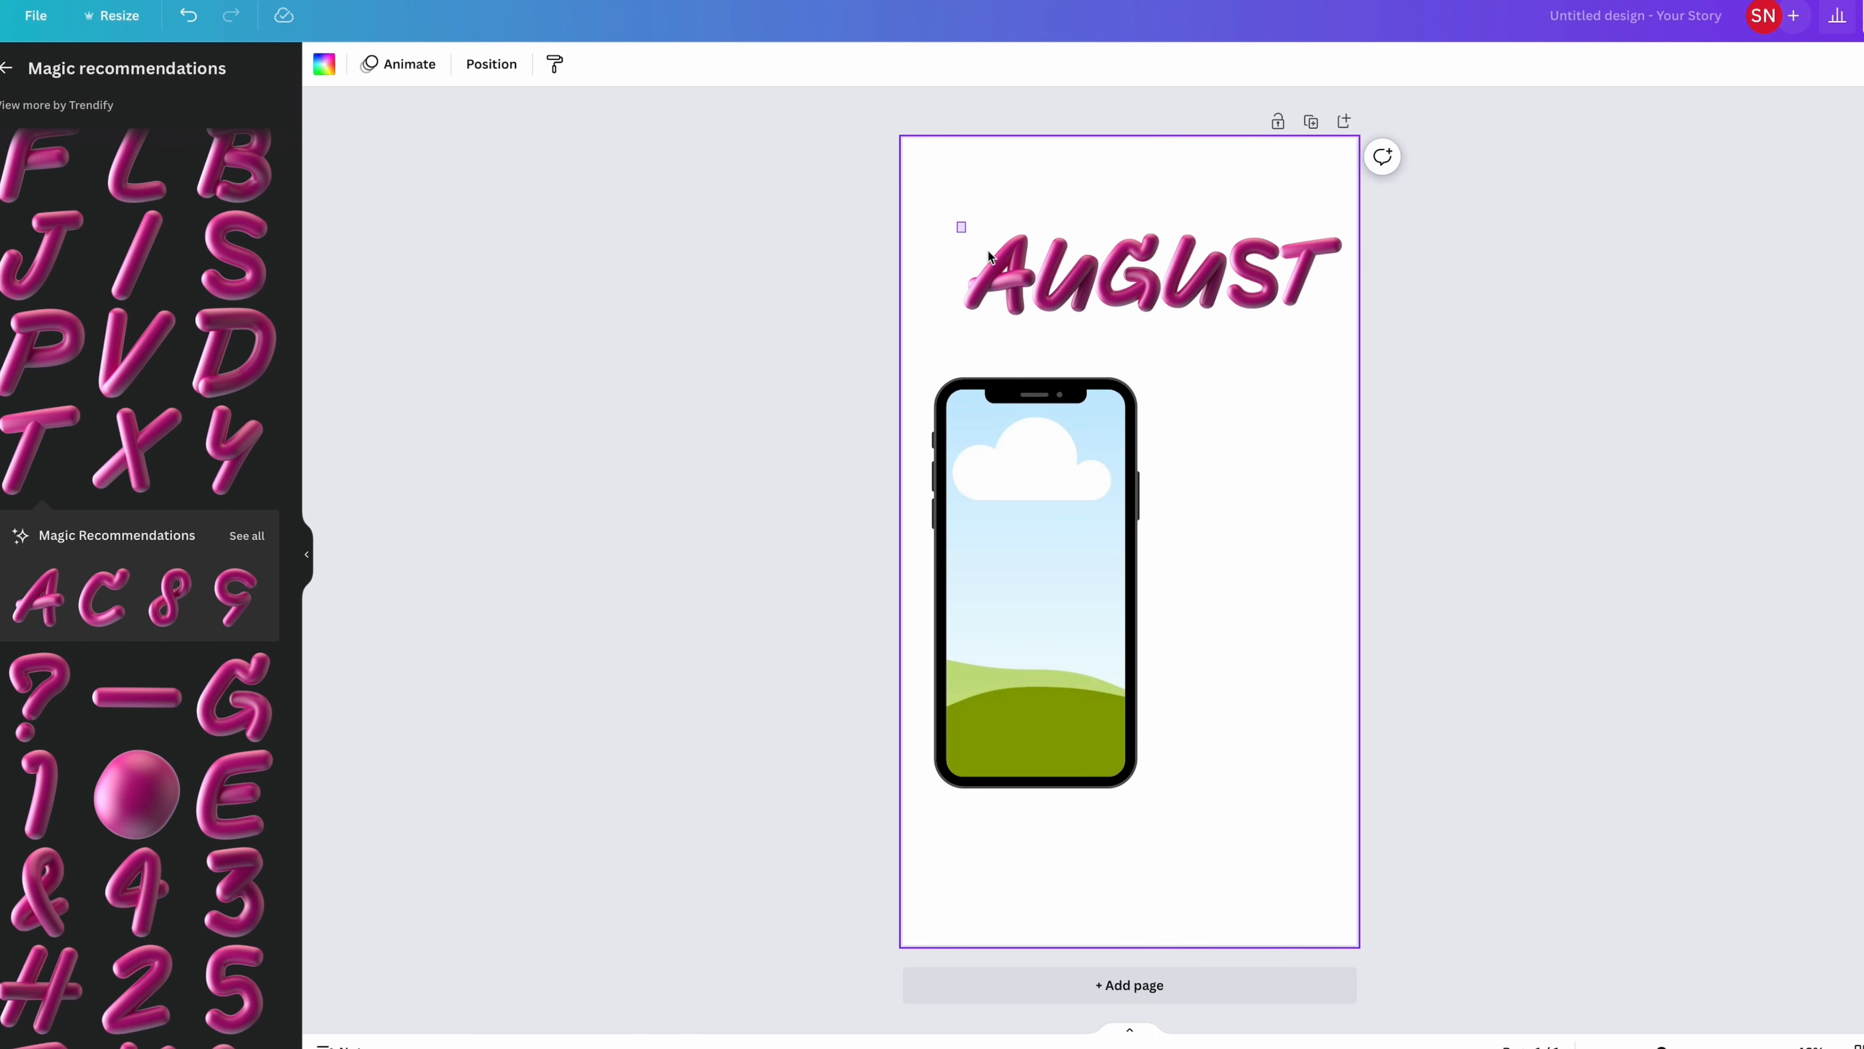
pyautogui.moveTo(962, 229); pyautogui.dragTo(1324, 299)
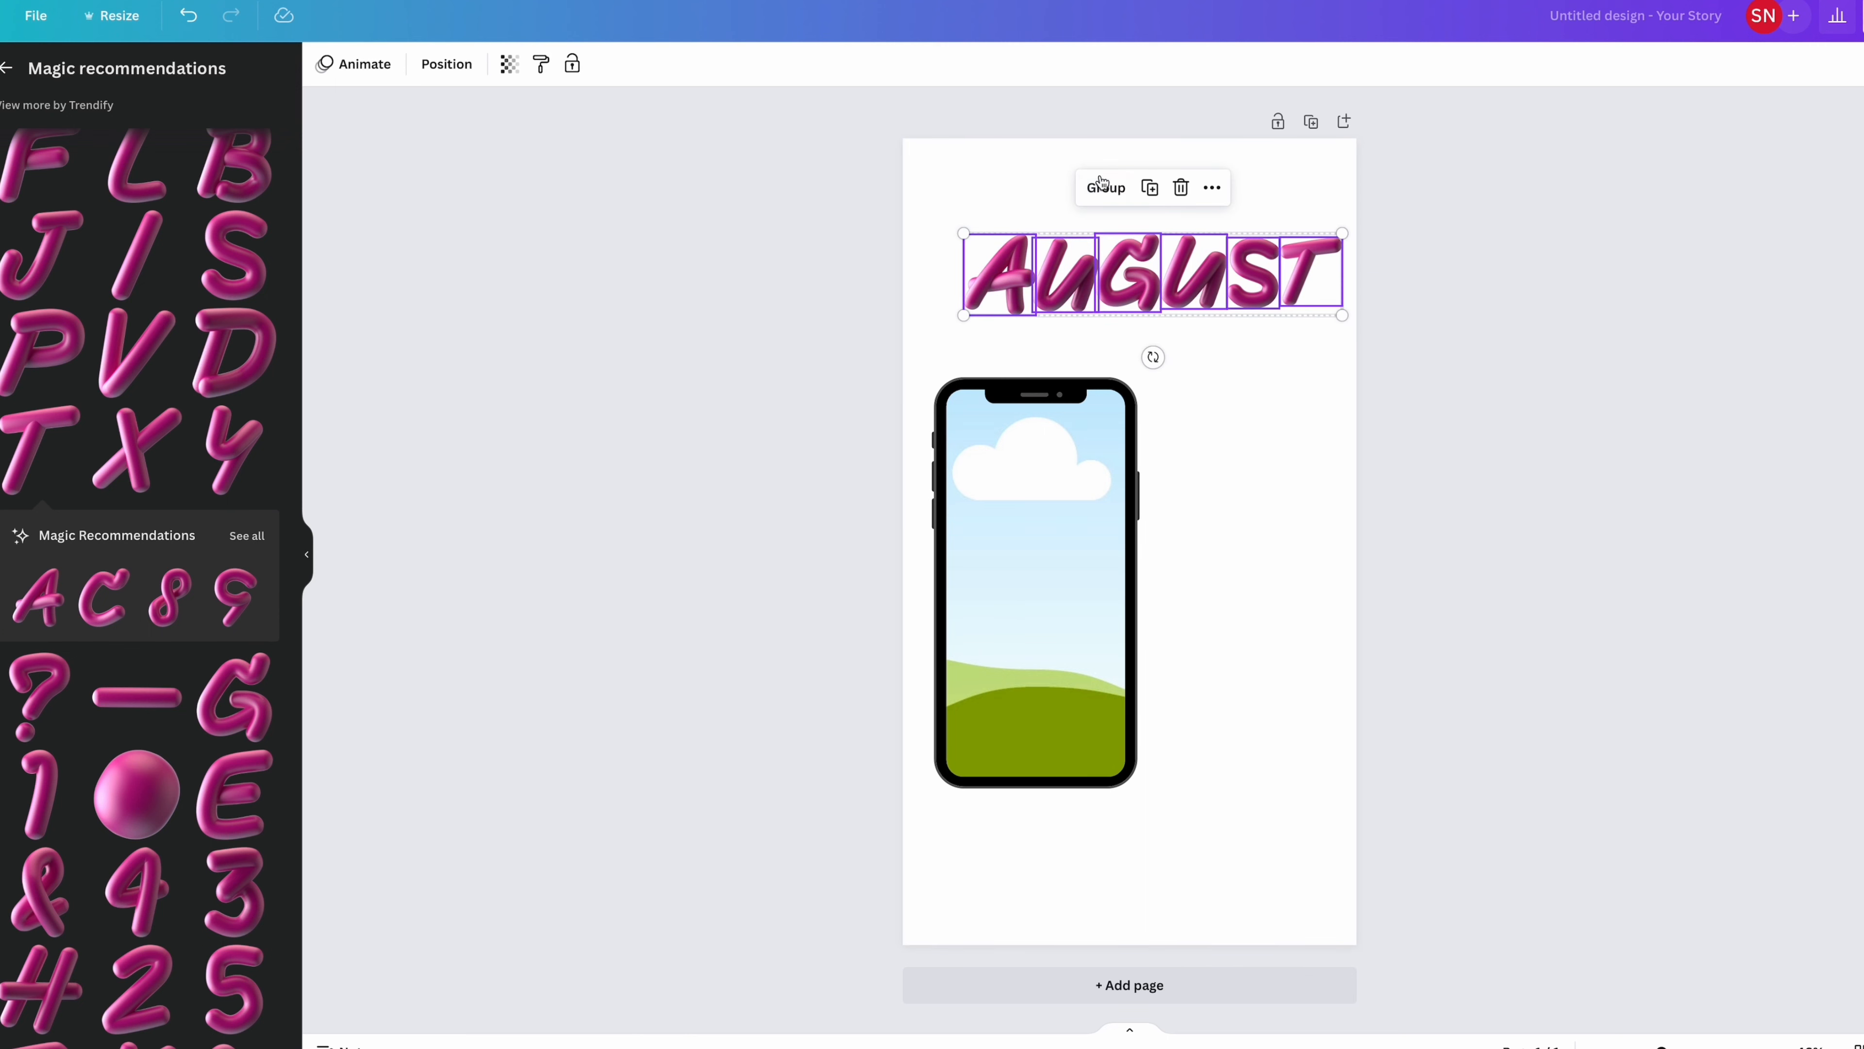
pyautogui.click(1124, 195)
pyautogui.moveTo(1191, 271); pyautogui.dragTo(1169, 245)
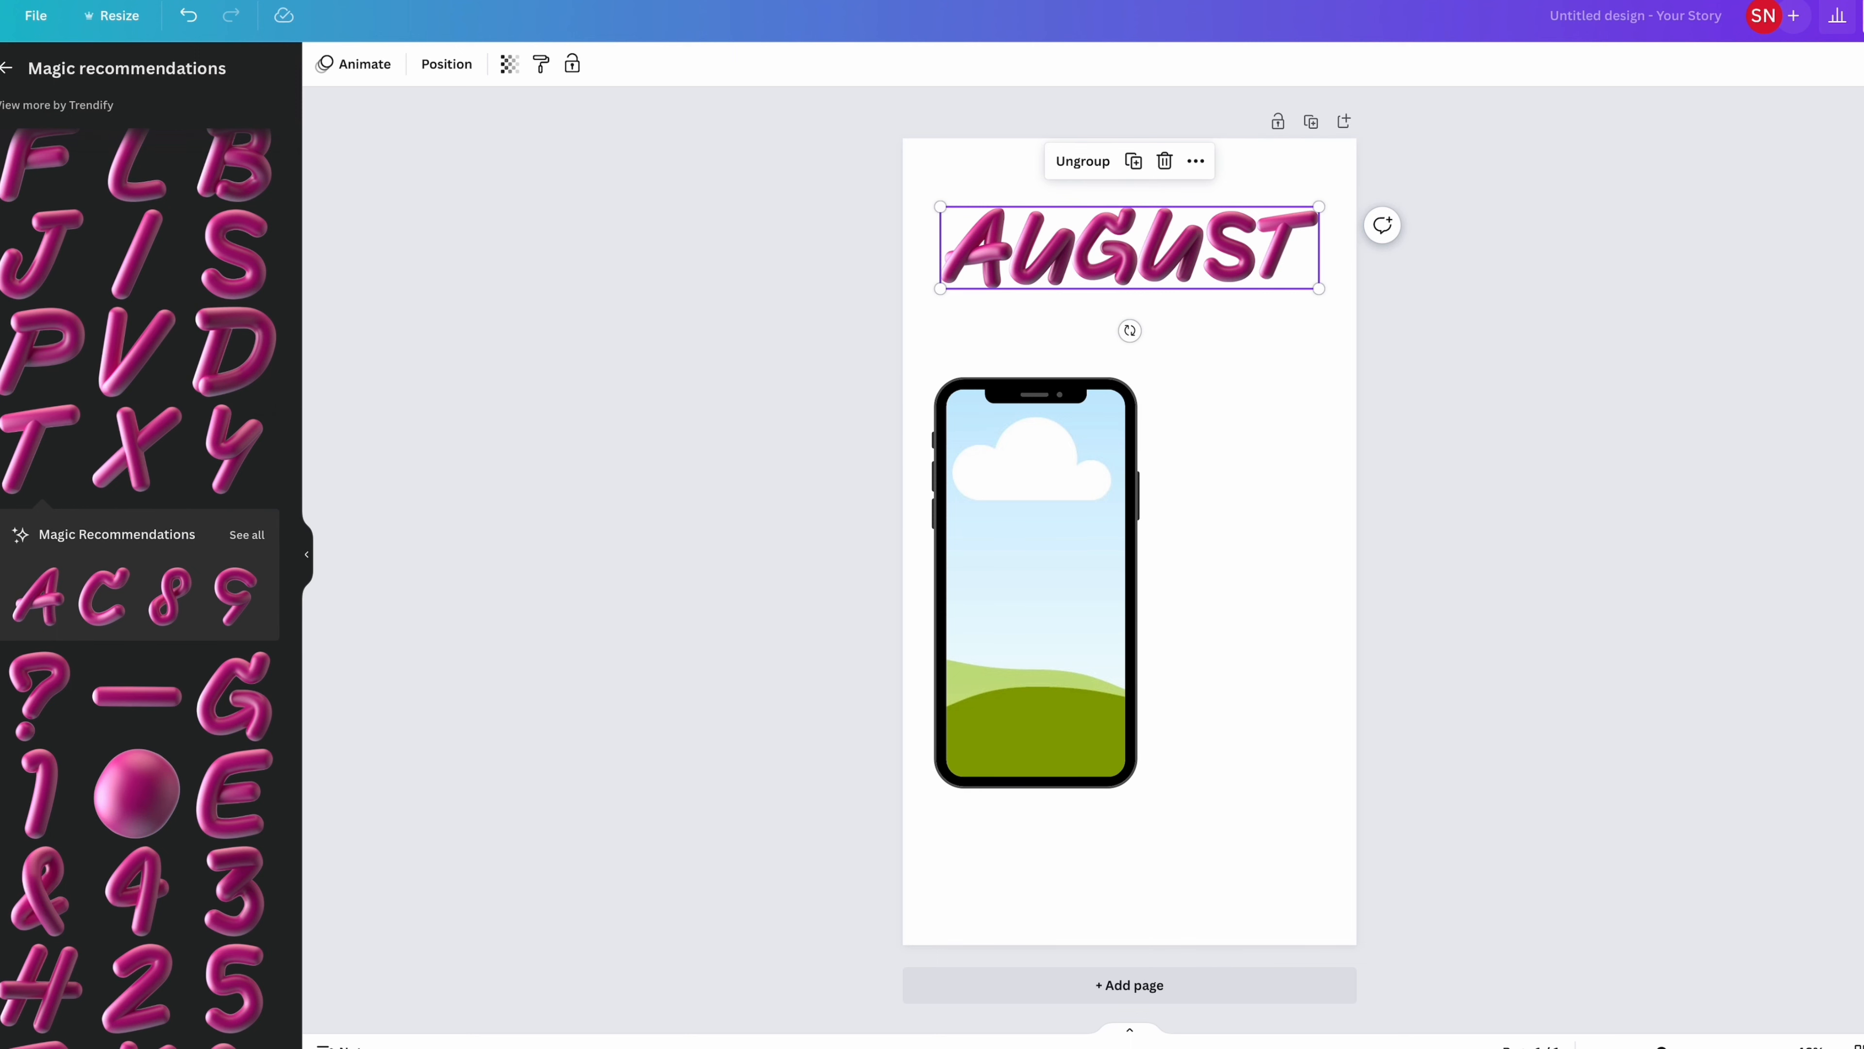
# Step: Add a text box reading "BOOKING" directly below AUGUST and set its font to Anton
pyautogui.click(1, 345)
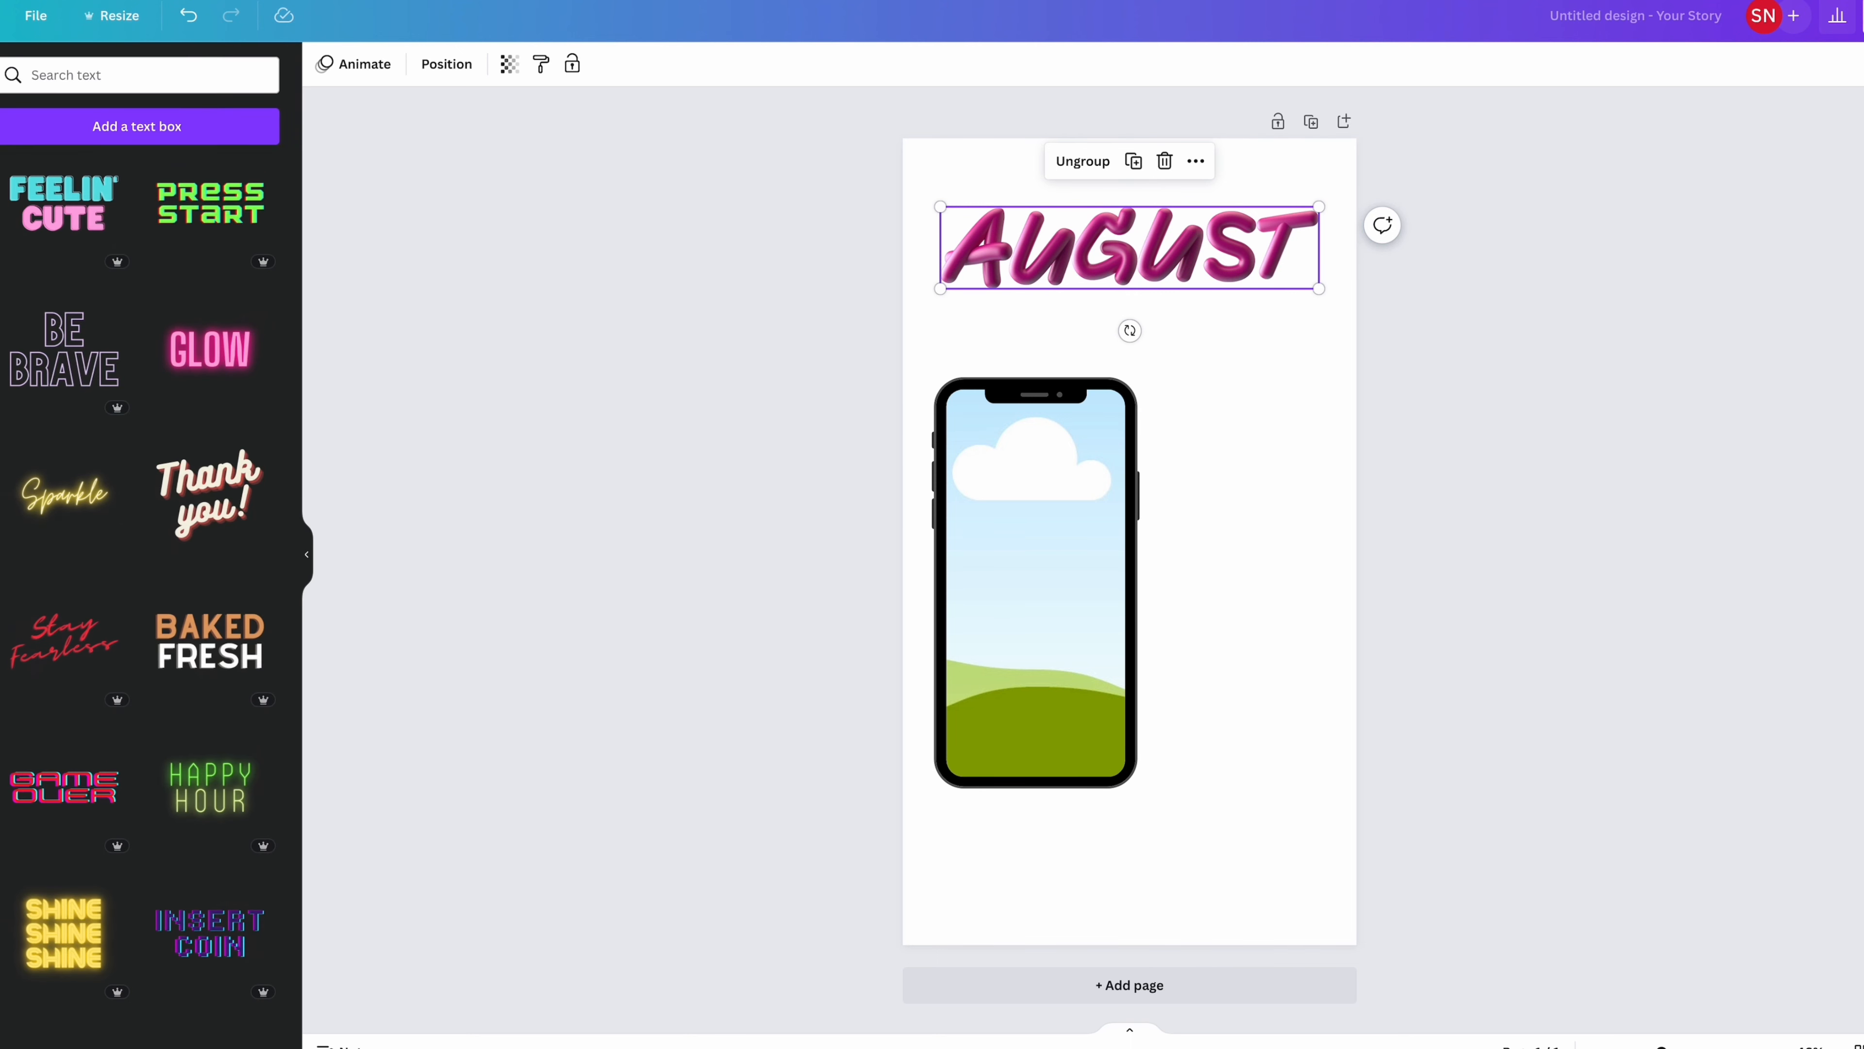
pyautogui.click(123, 135)
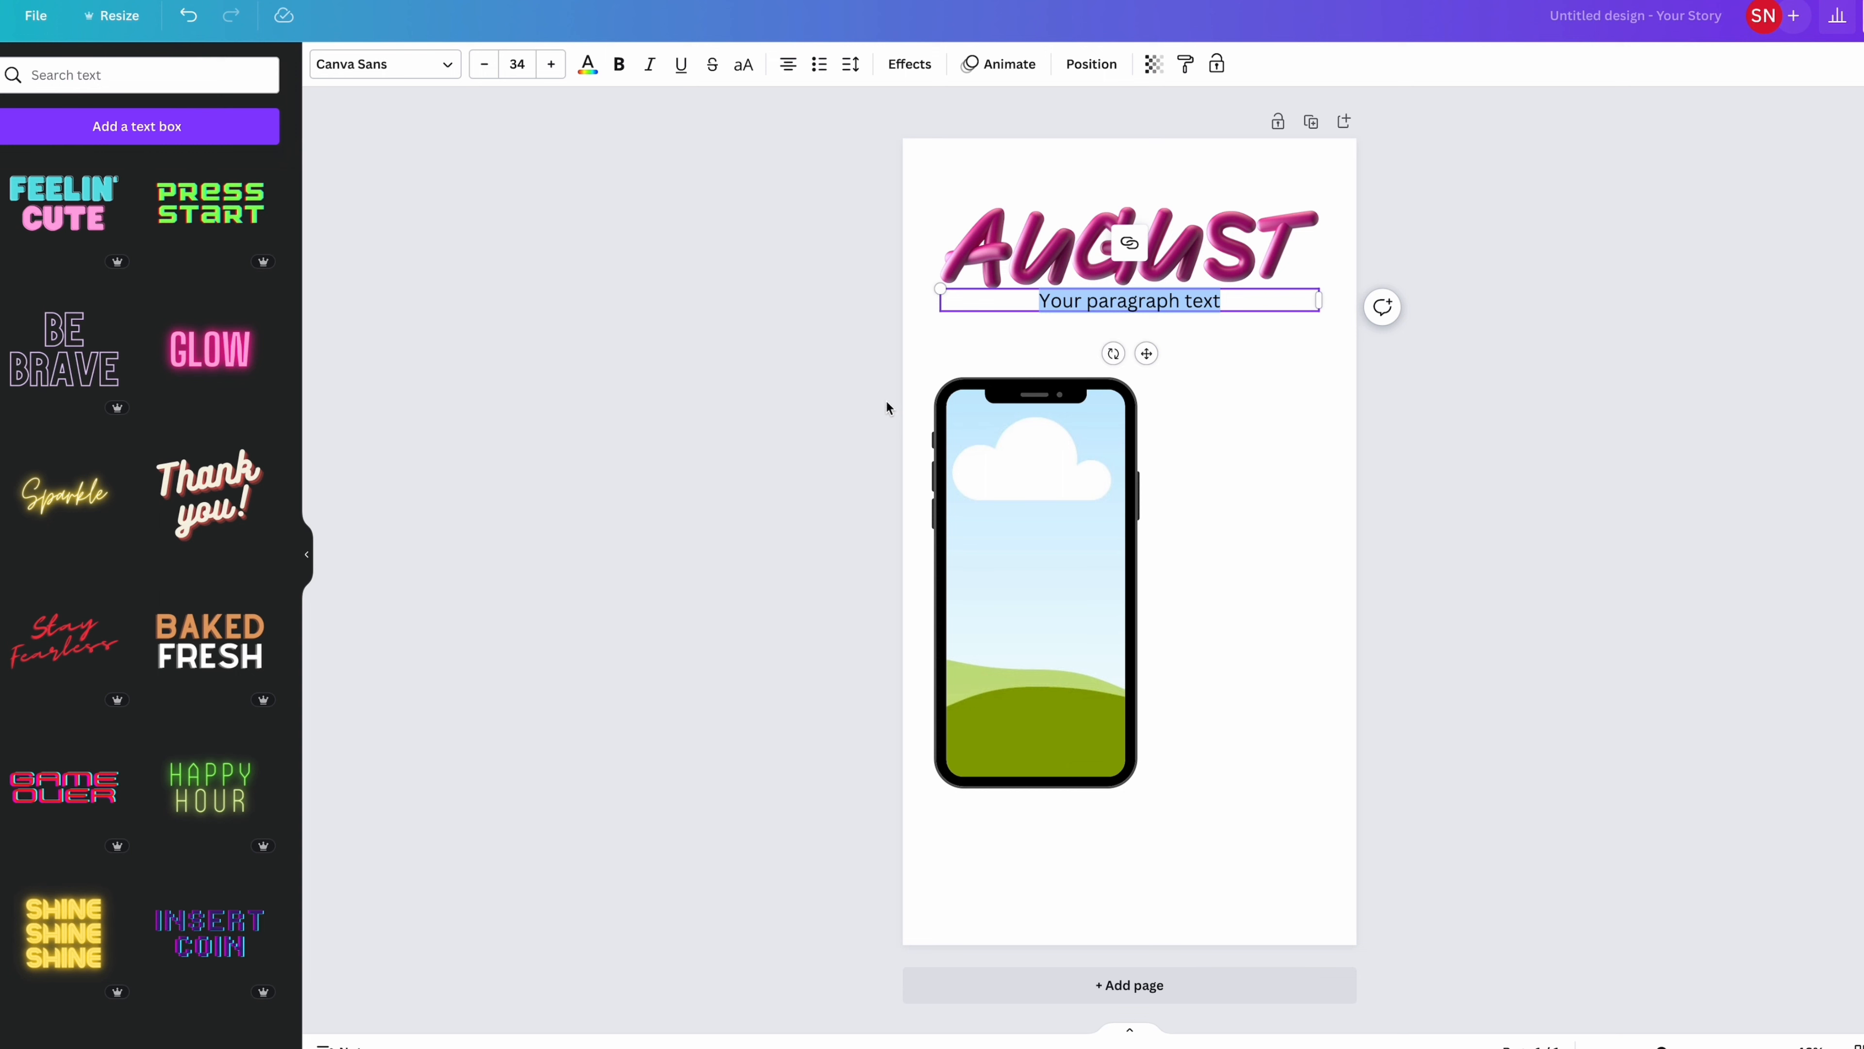
pyautogui.write('BOOKING')
pyautogui.click(370, 64)
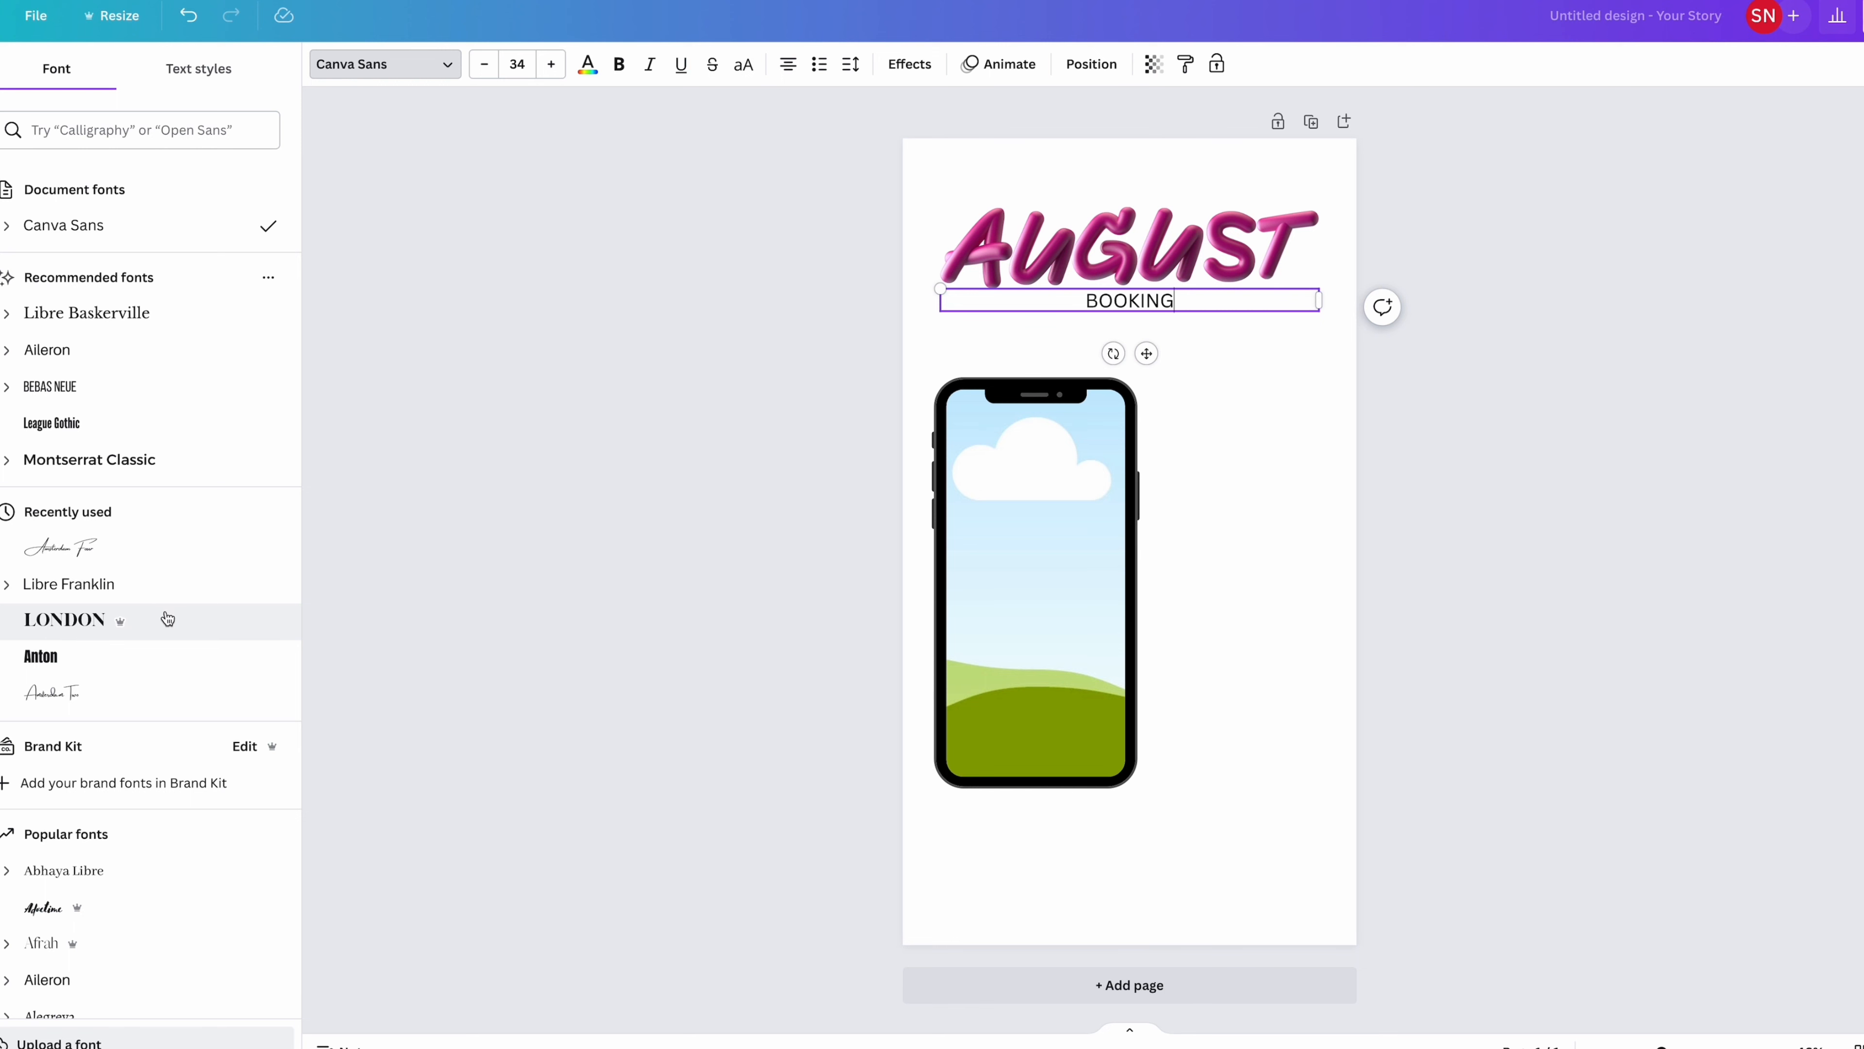
pyautogui.click(90, 655)
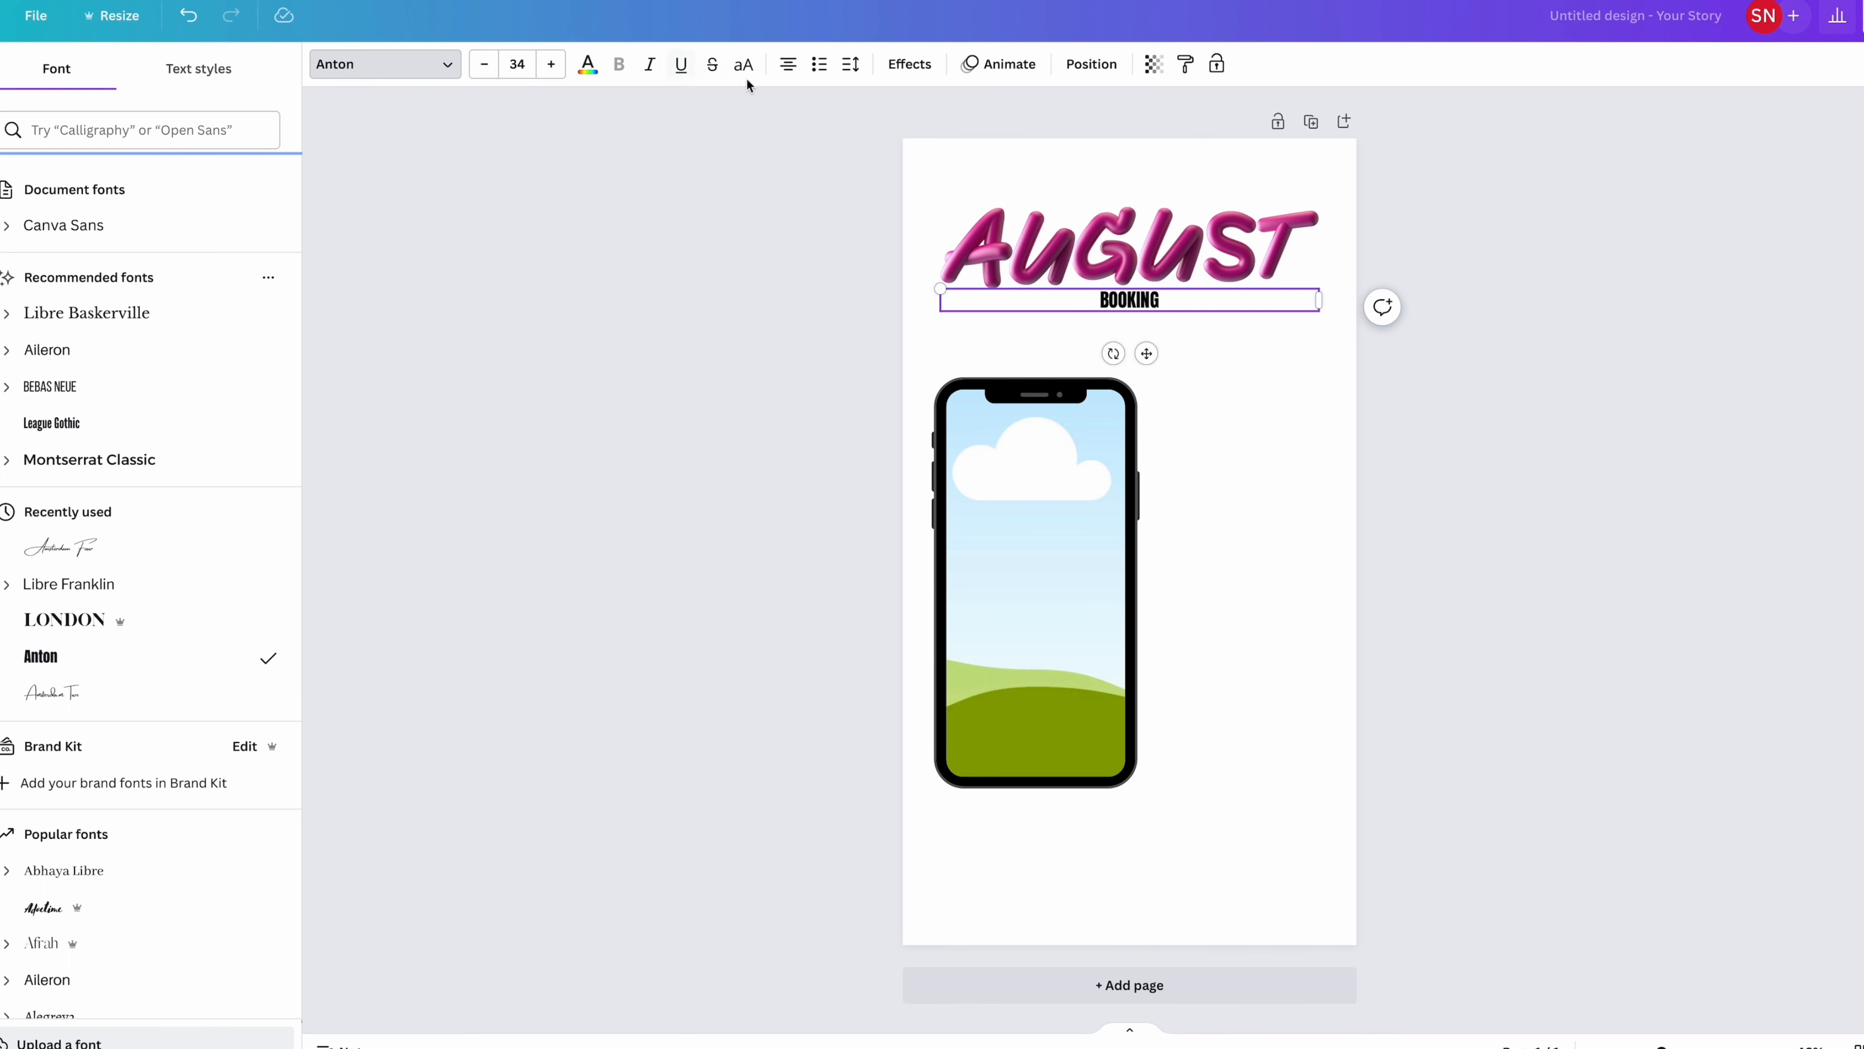
# Step: Change the page background colour to black
pyautogui.click(1025, 167)
pyautogui.click(321, 66)
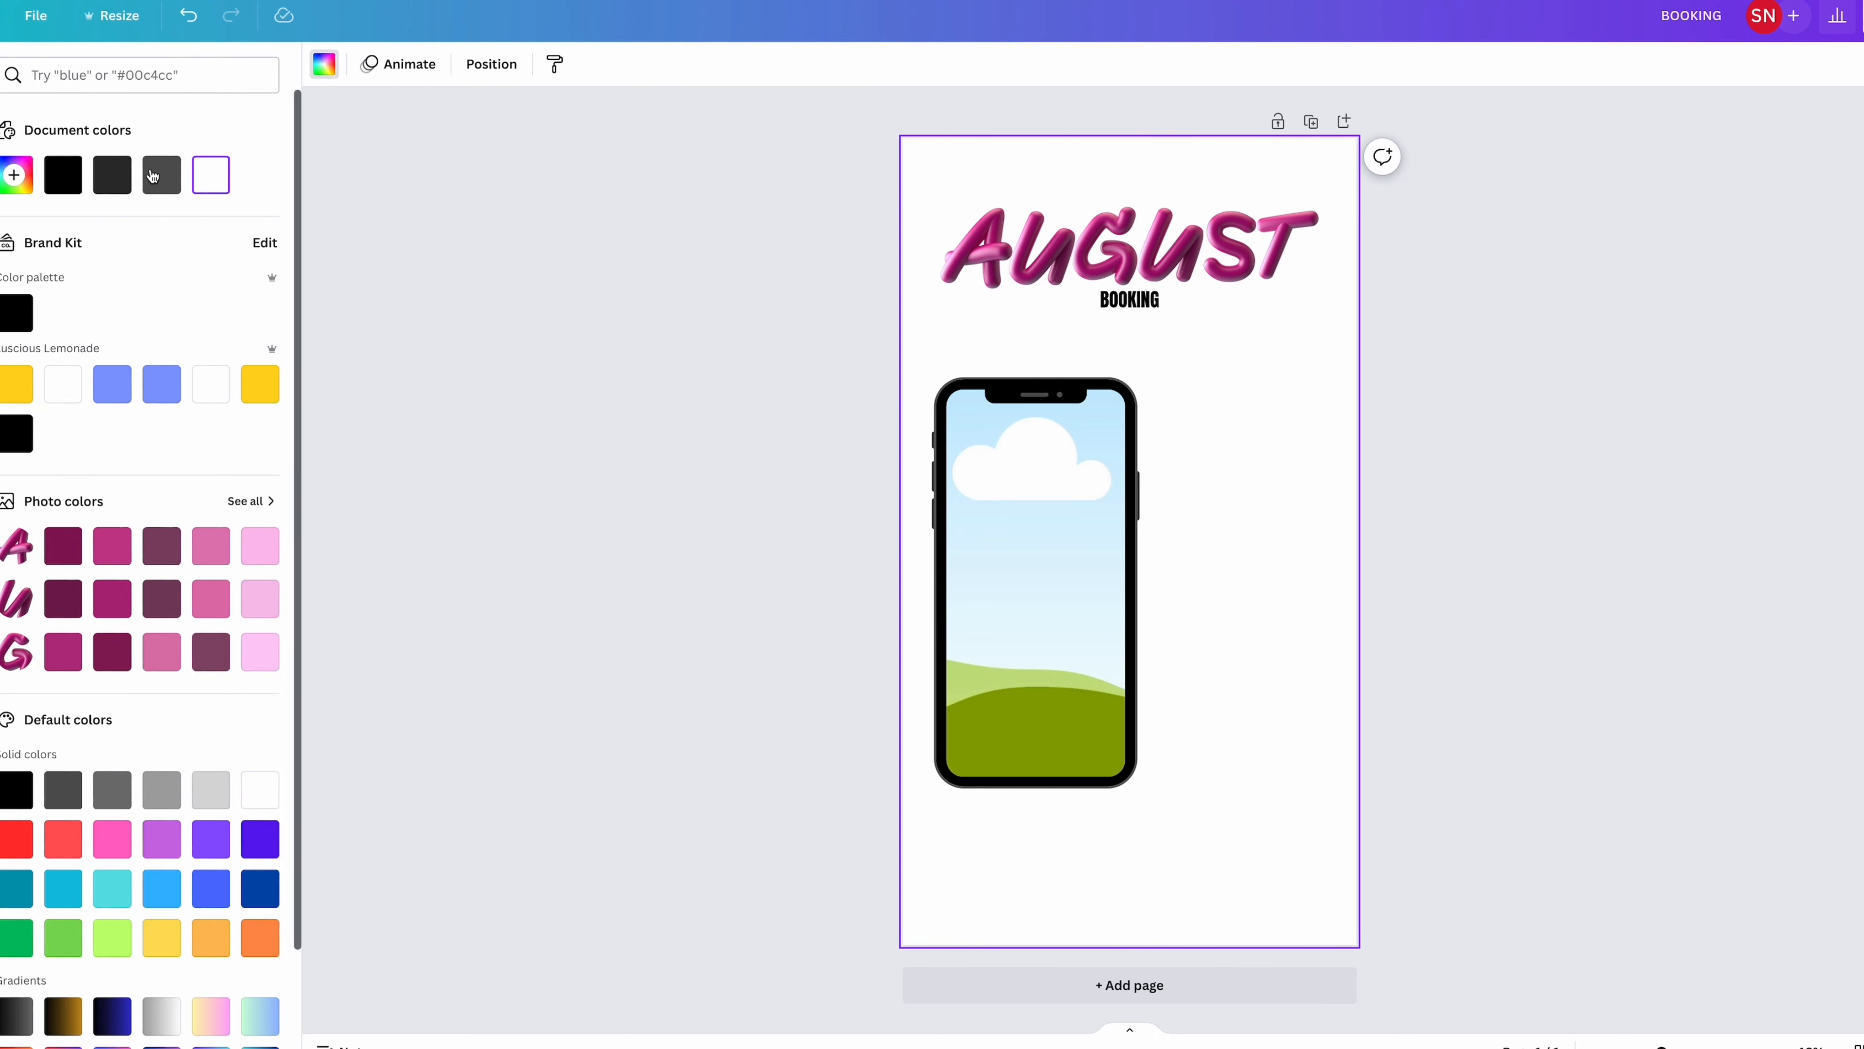
pyautogui.click(82, 171)
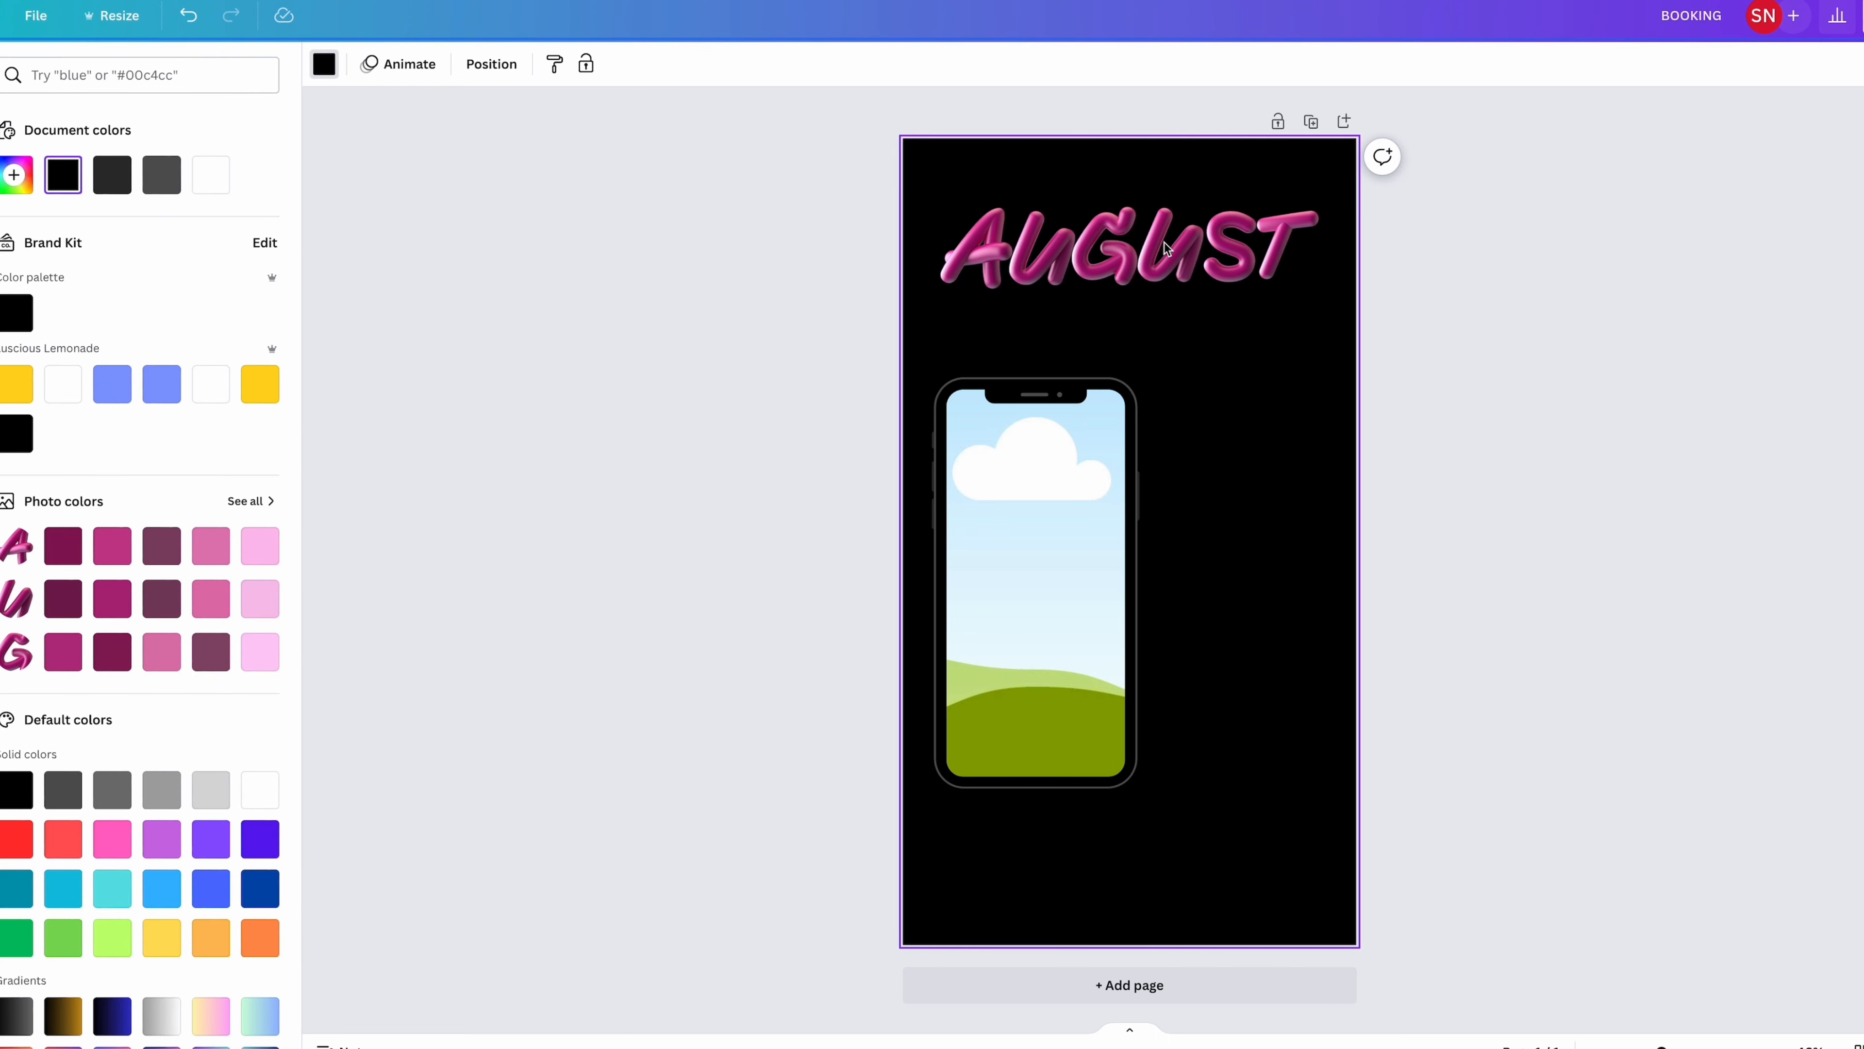
# Step: Recolour the BOOKING text white so it reads against the page background
pyautogui.click(1167, 303)
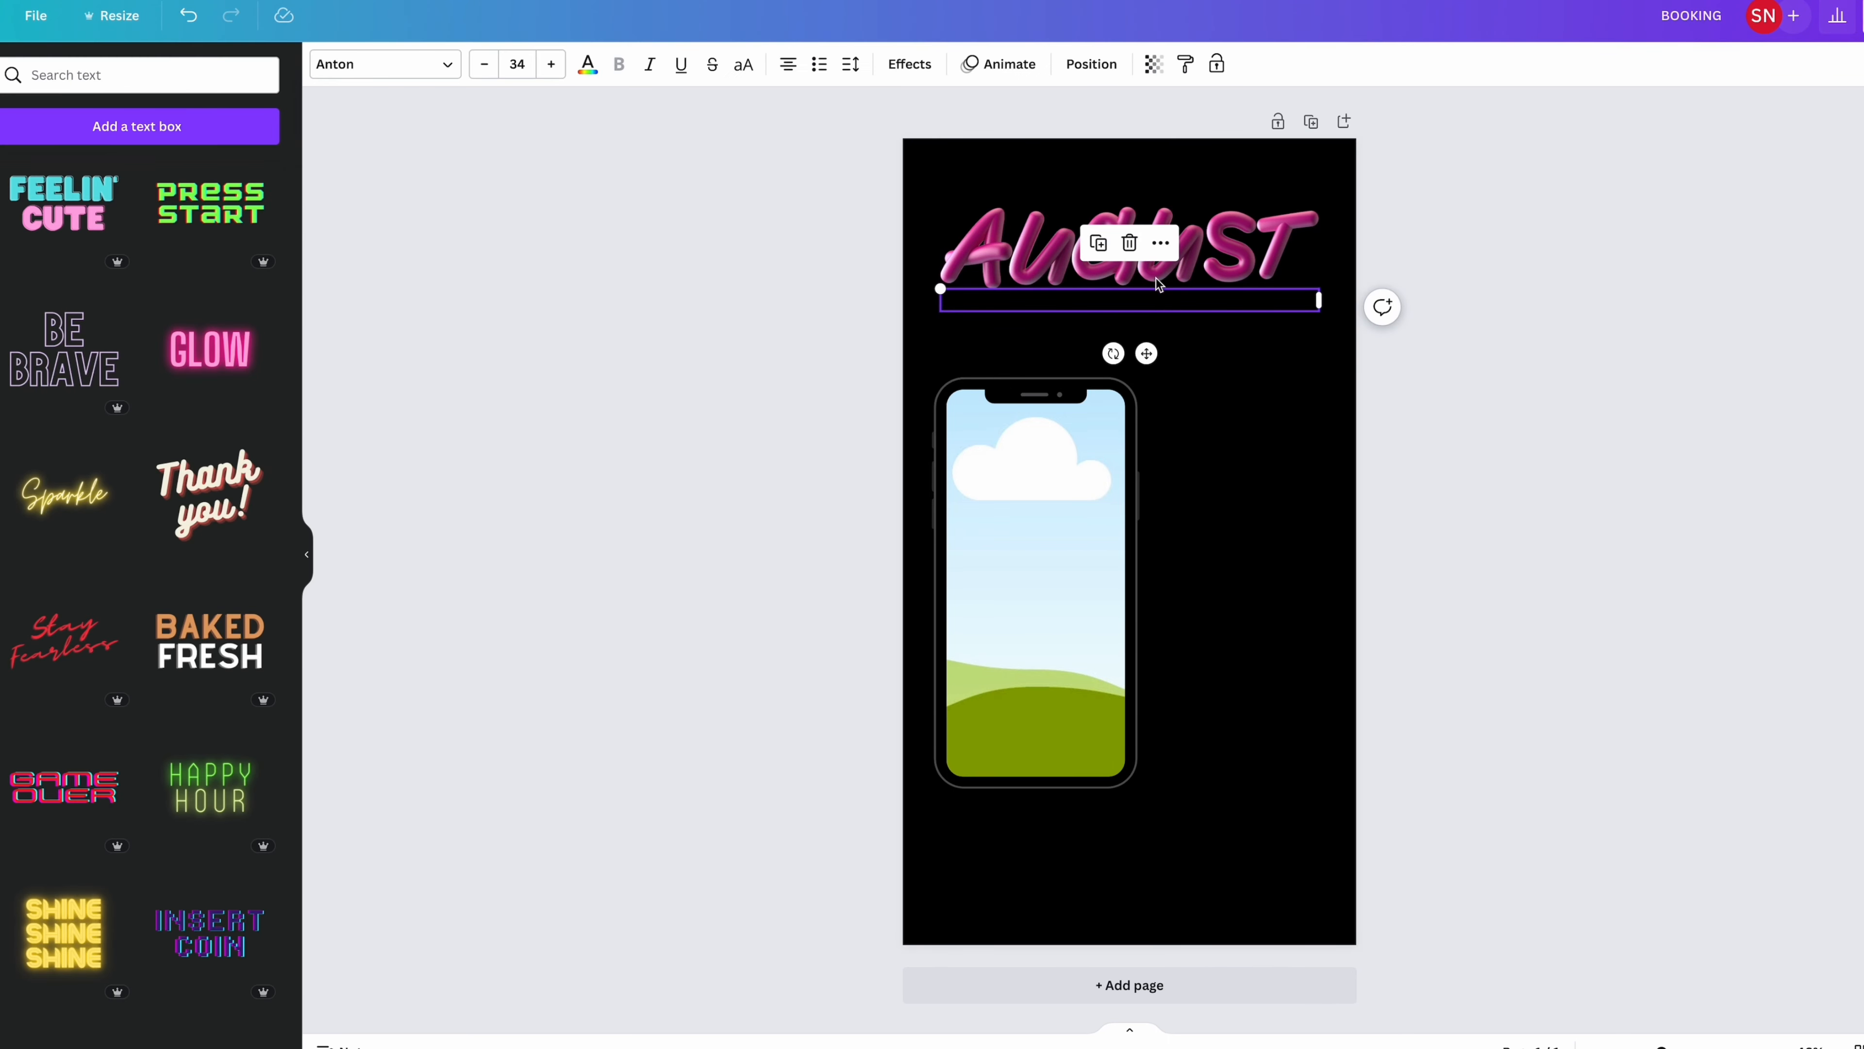
pyautogui.click(589, 70)
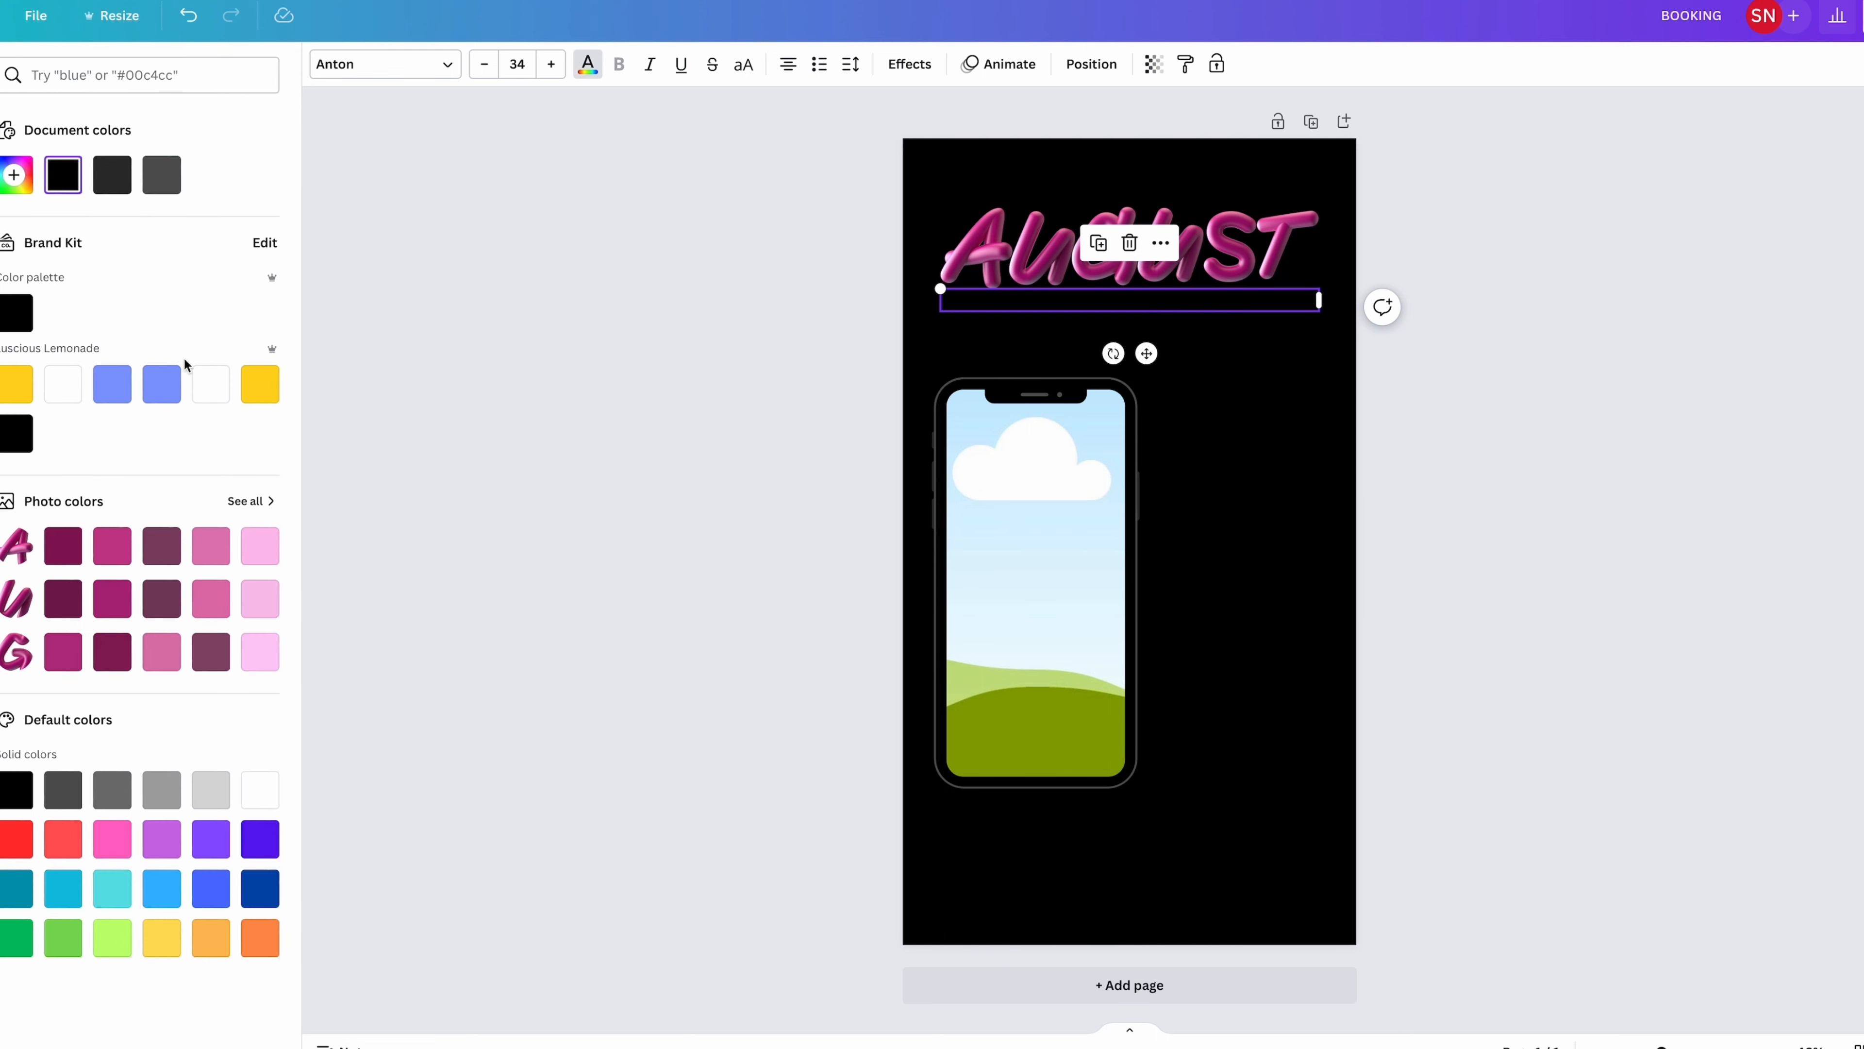
pyautogui.click(212, 383)
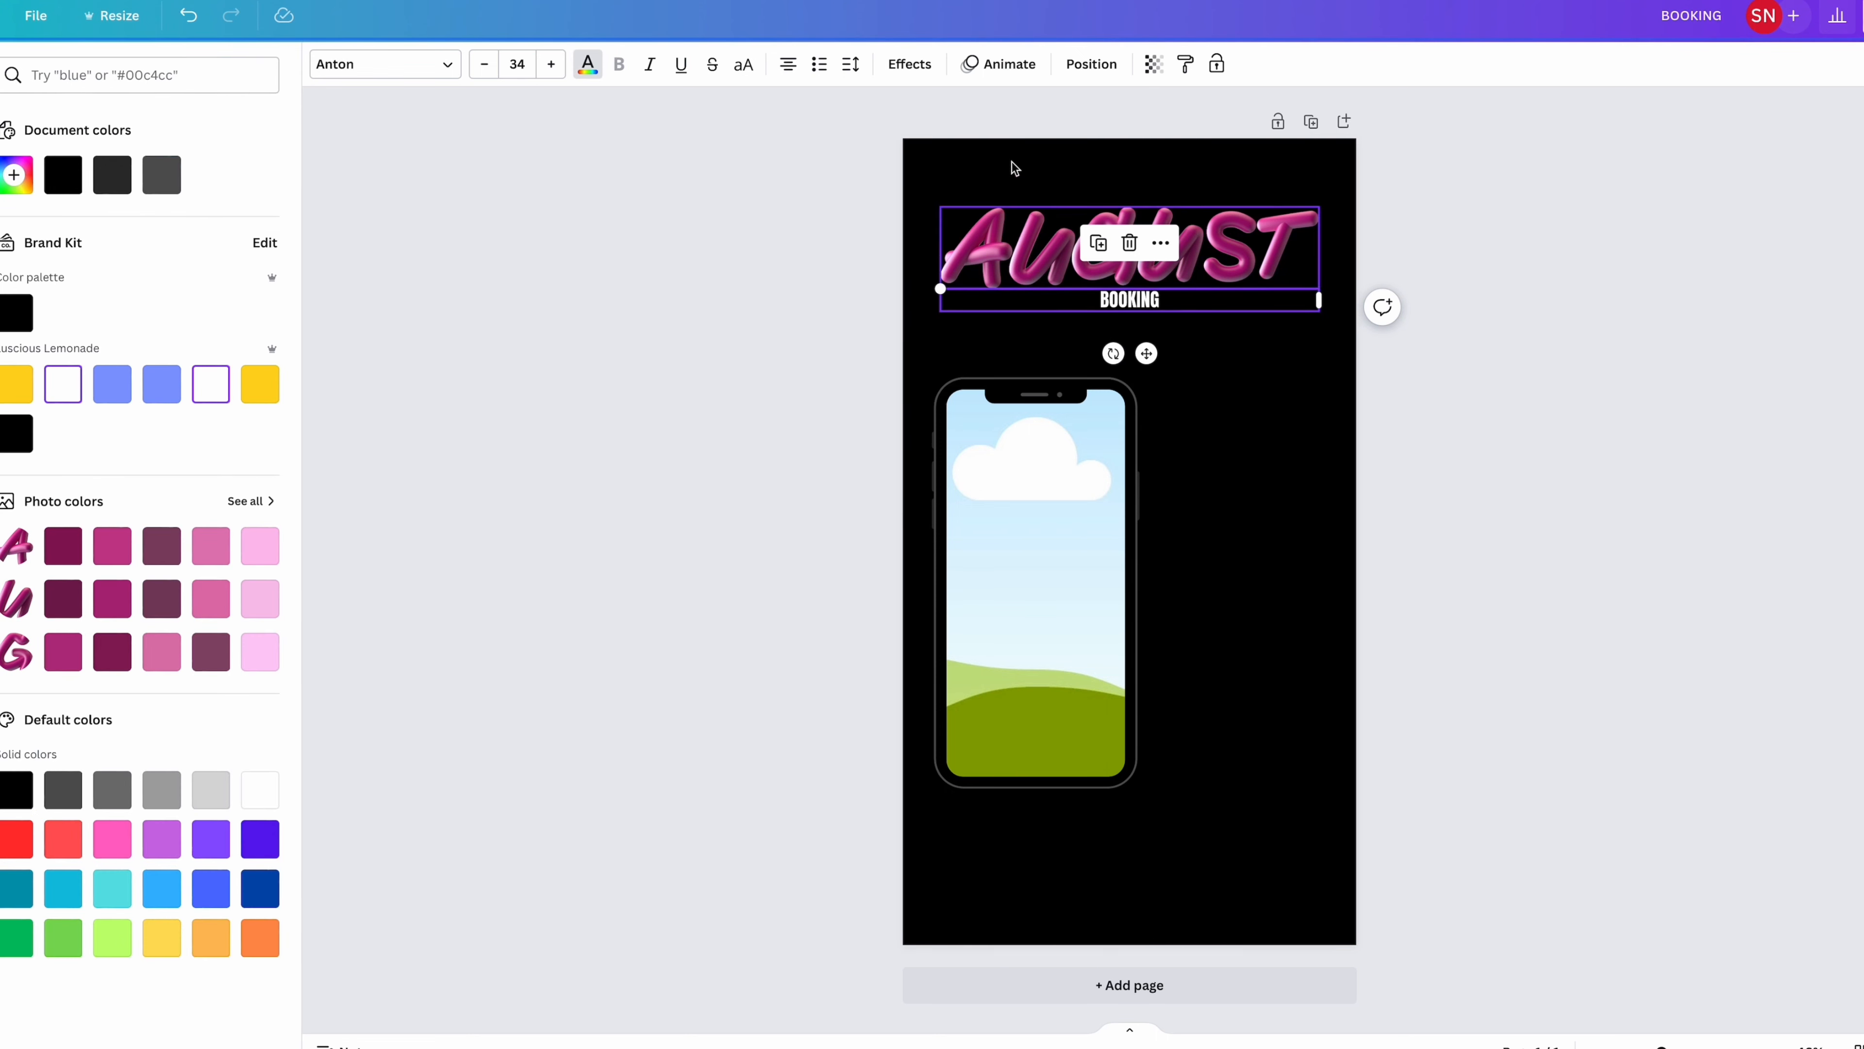
# Step: Increase the BOOKING text's font size to 130
pyautogui.click(552, 67)
pyautogui.click(552, 68)
pyautogui.click(552, 67)
pyautogui.click(552, 68)
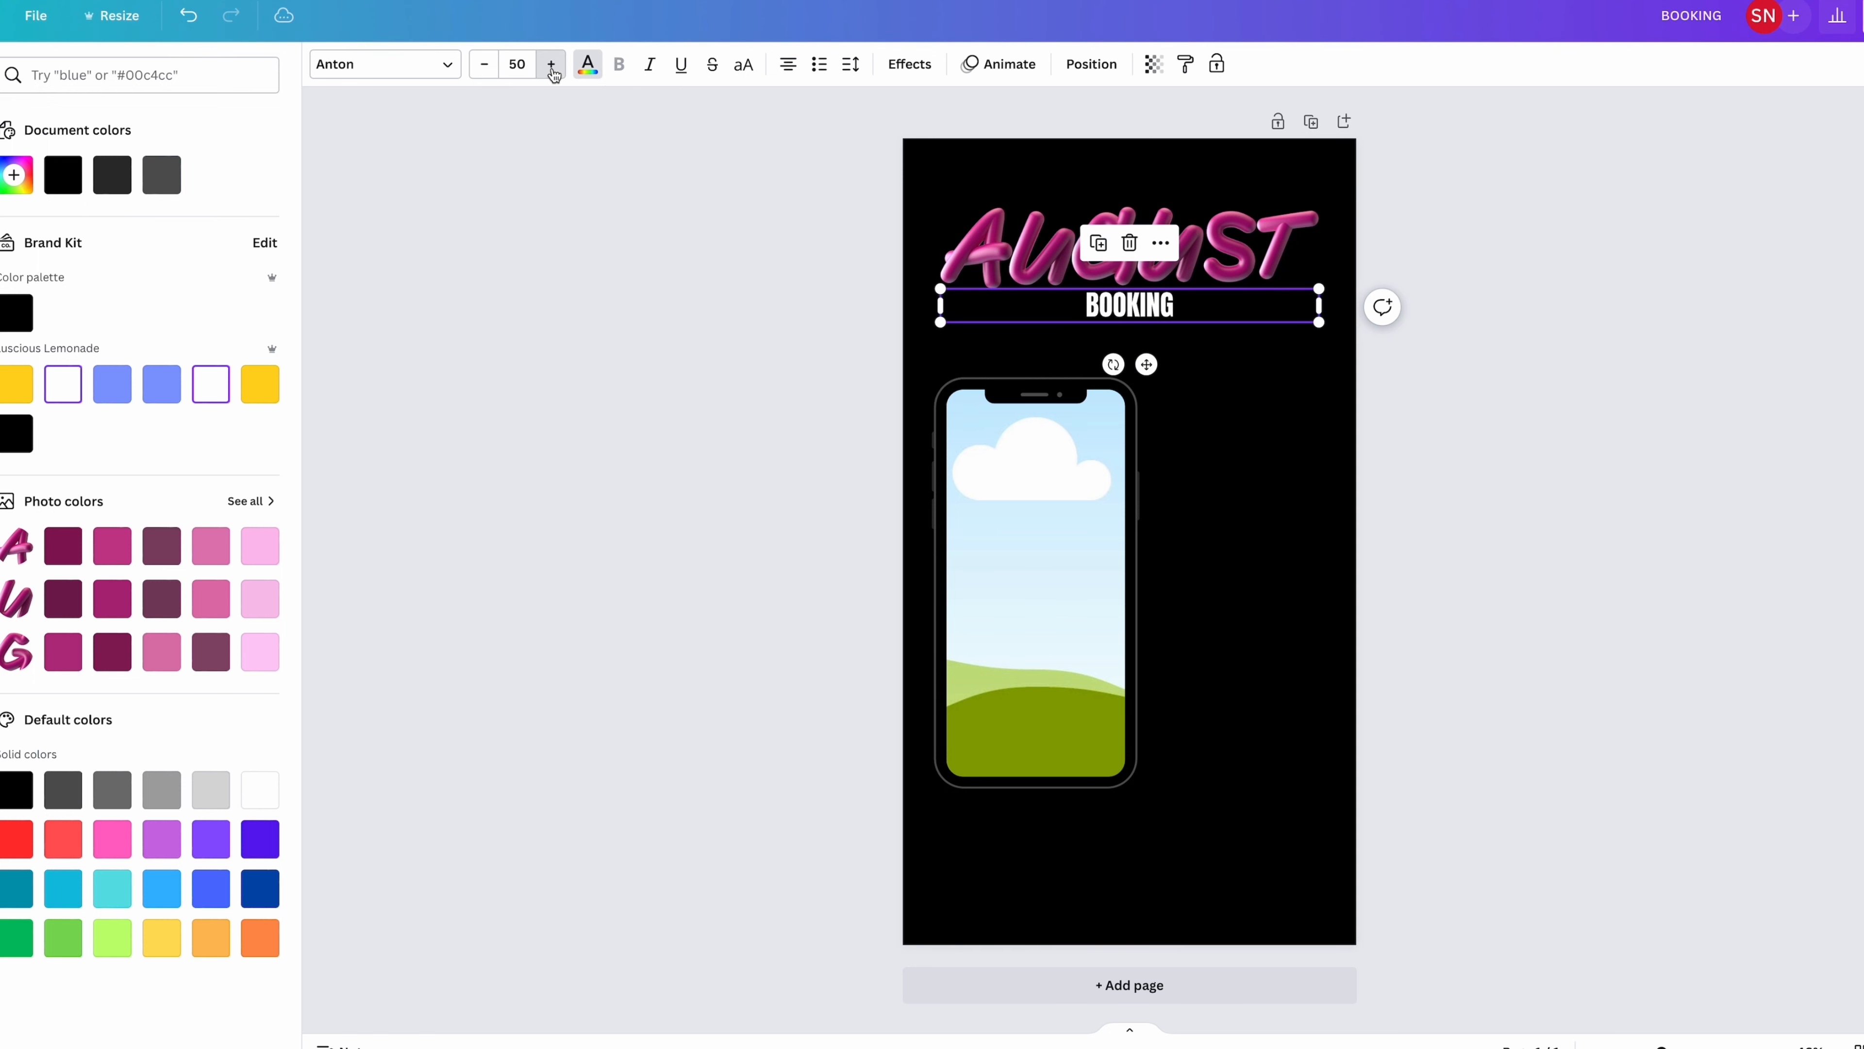
pyautogui.click(552, 67)
pyautogui.click(552, 67)
pyautogui.click(552, 68)
pyautogui.click(552, 67)
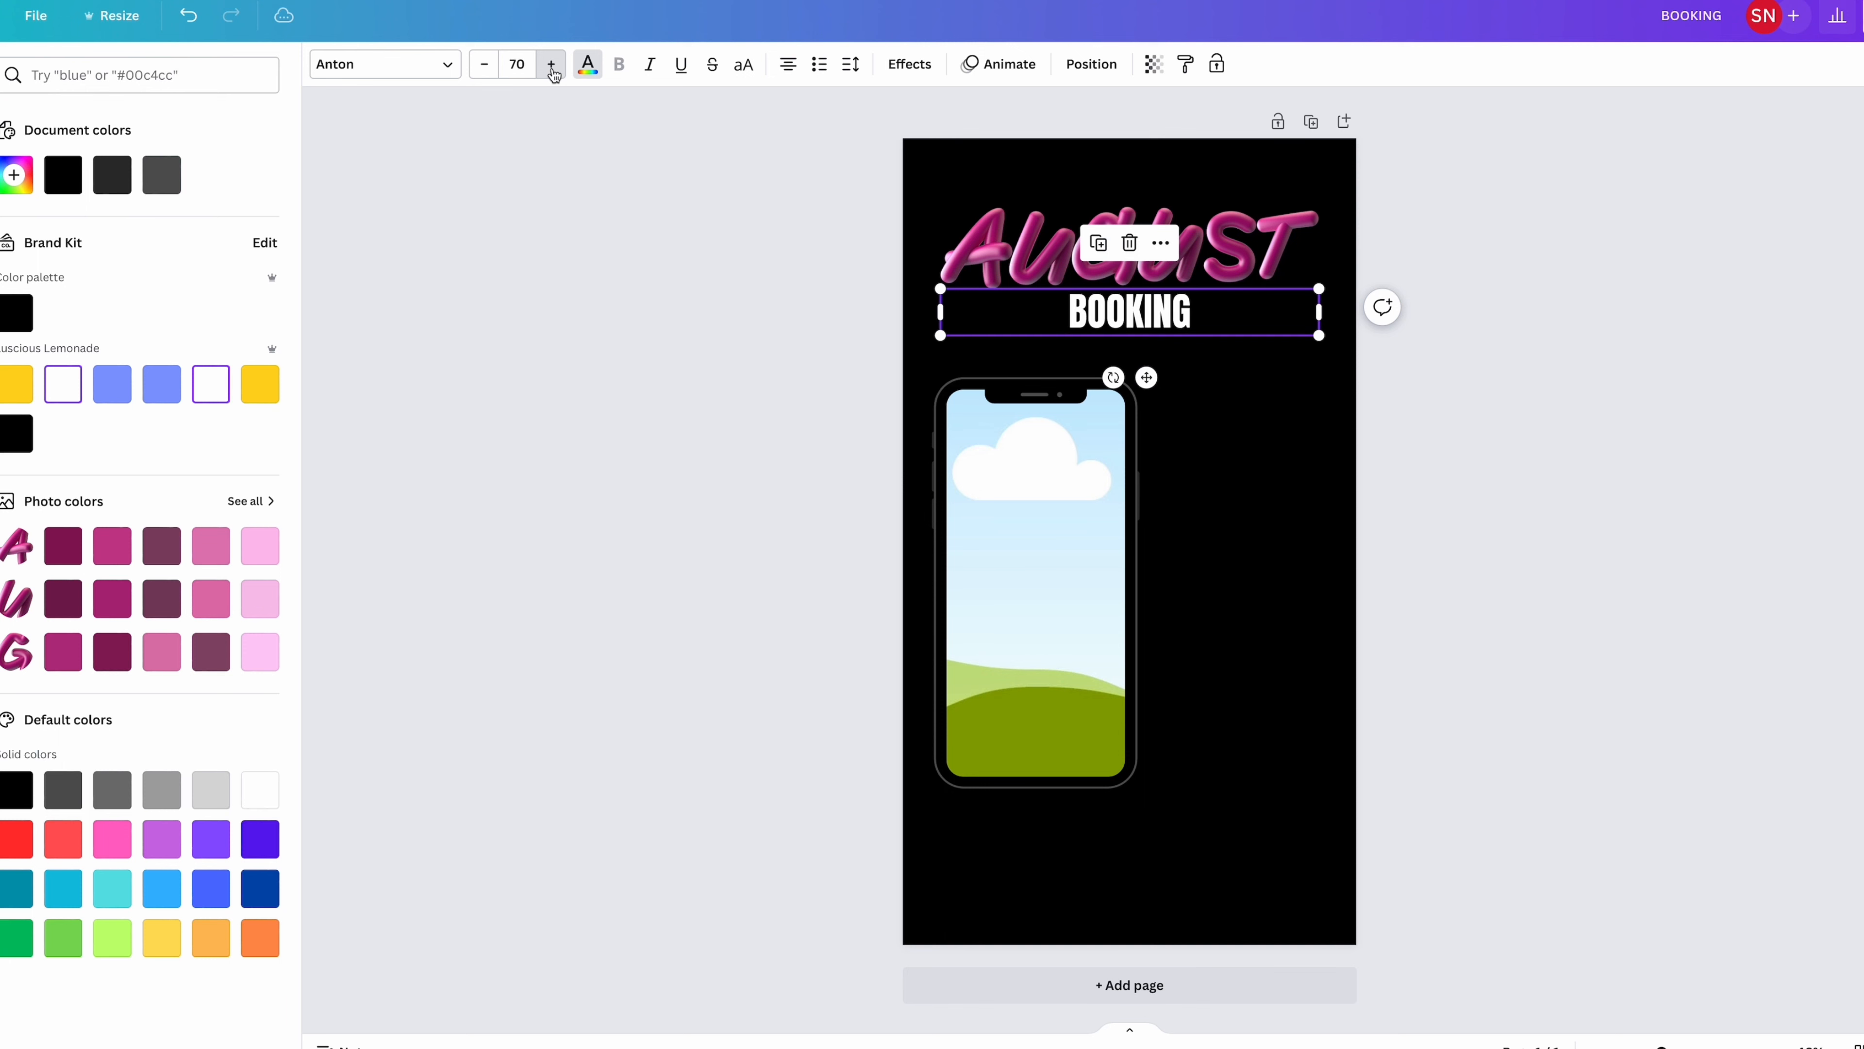
pyautogui.click(552, 67)
pyautogui.click(552, 66)
pyautogui.click(552, 66)
pyautogui.click(552, 66)
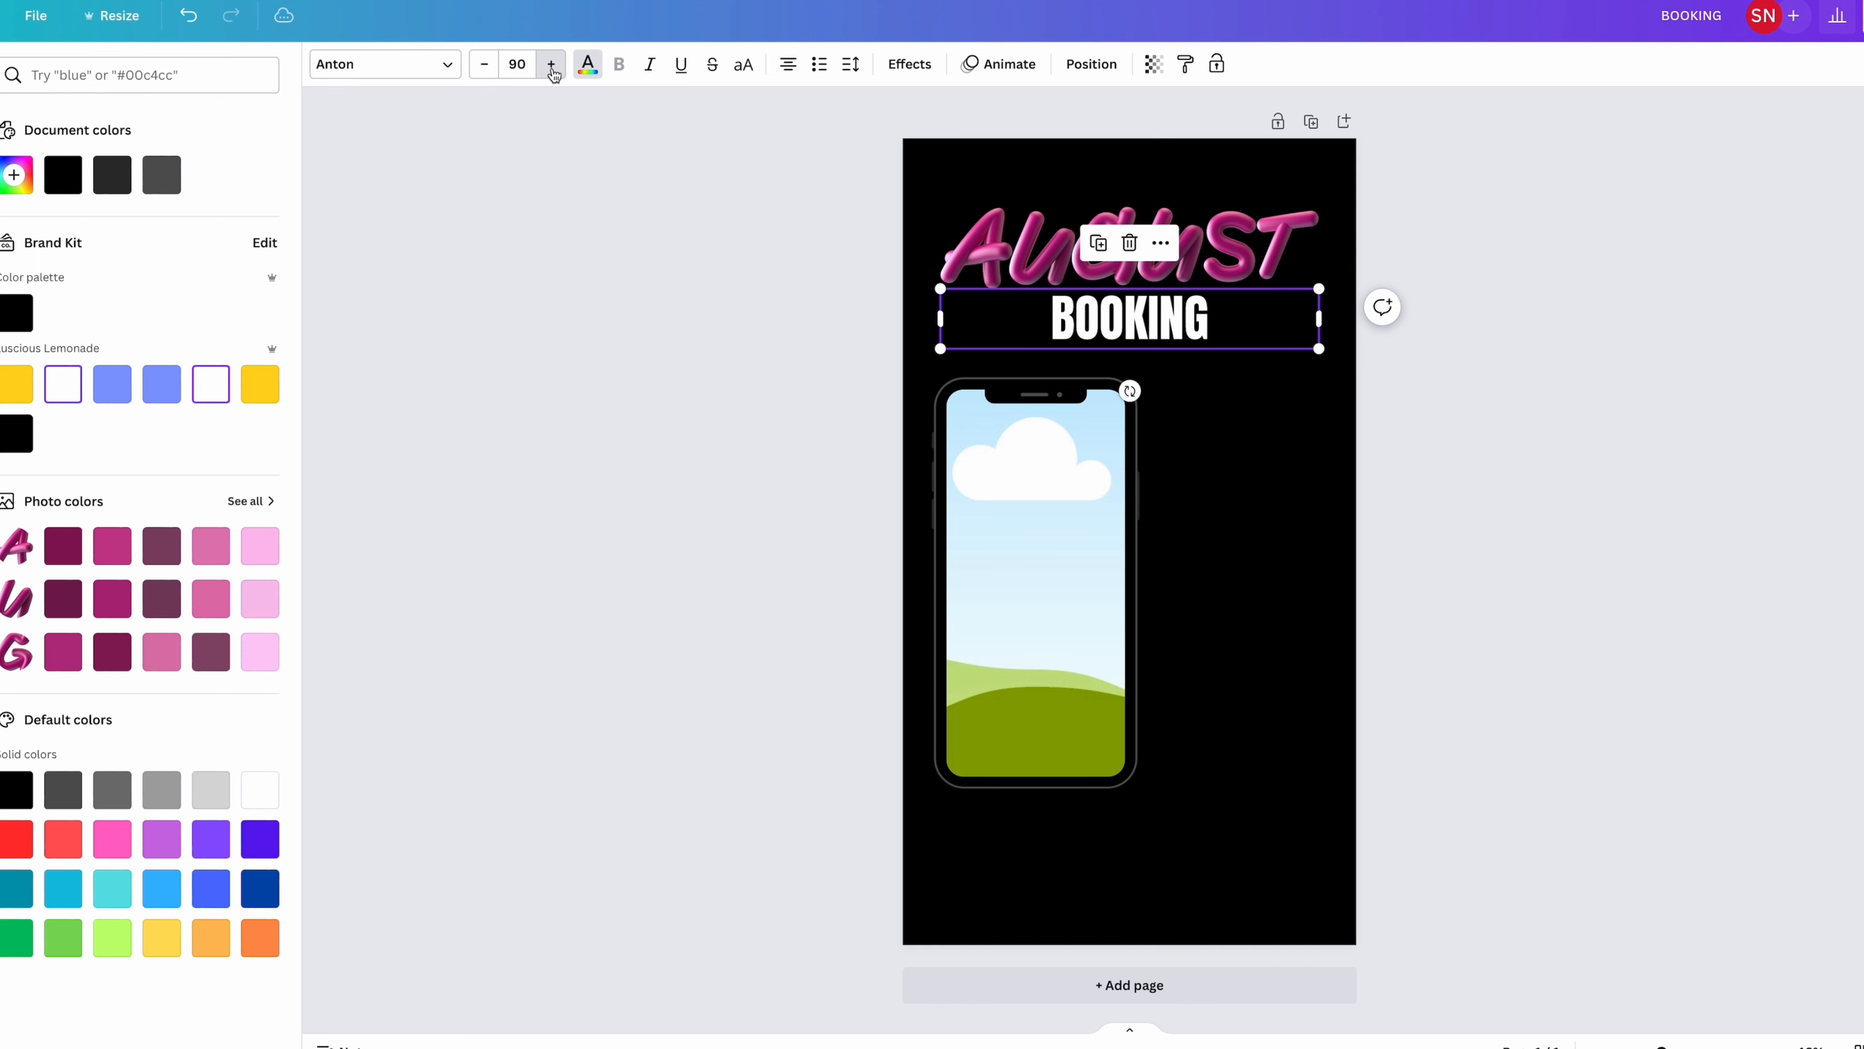
pyautogui.click(552, 66)
pyautogui.click(552, 66)
pyautogui.click(552, 66)
pyautogui.click(551, 66)
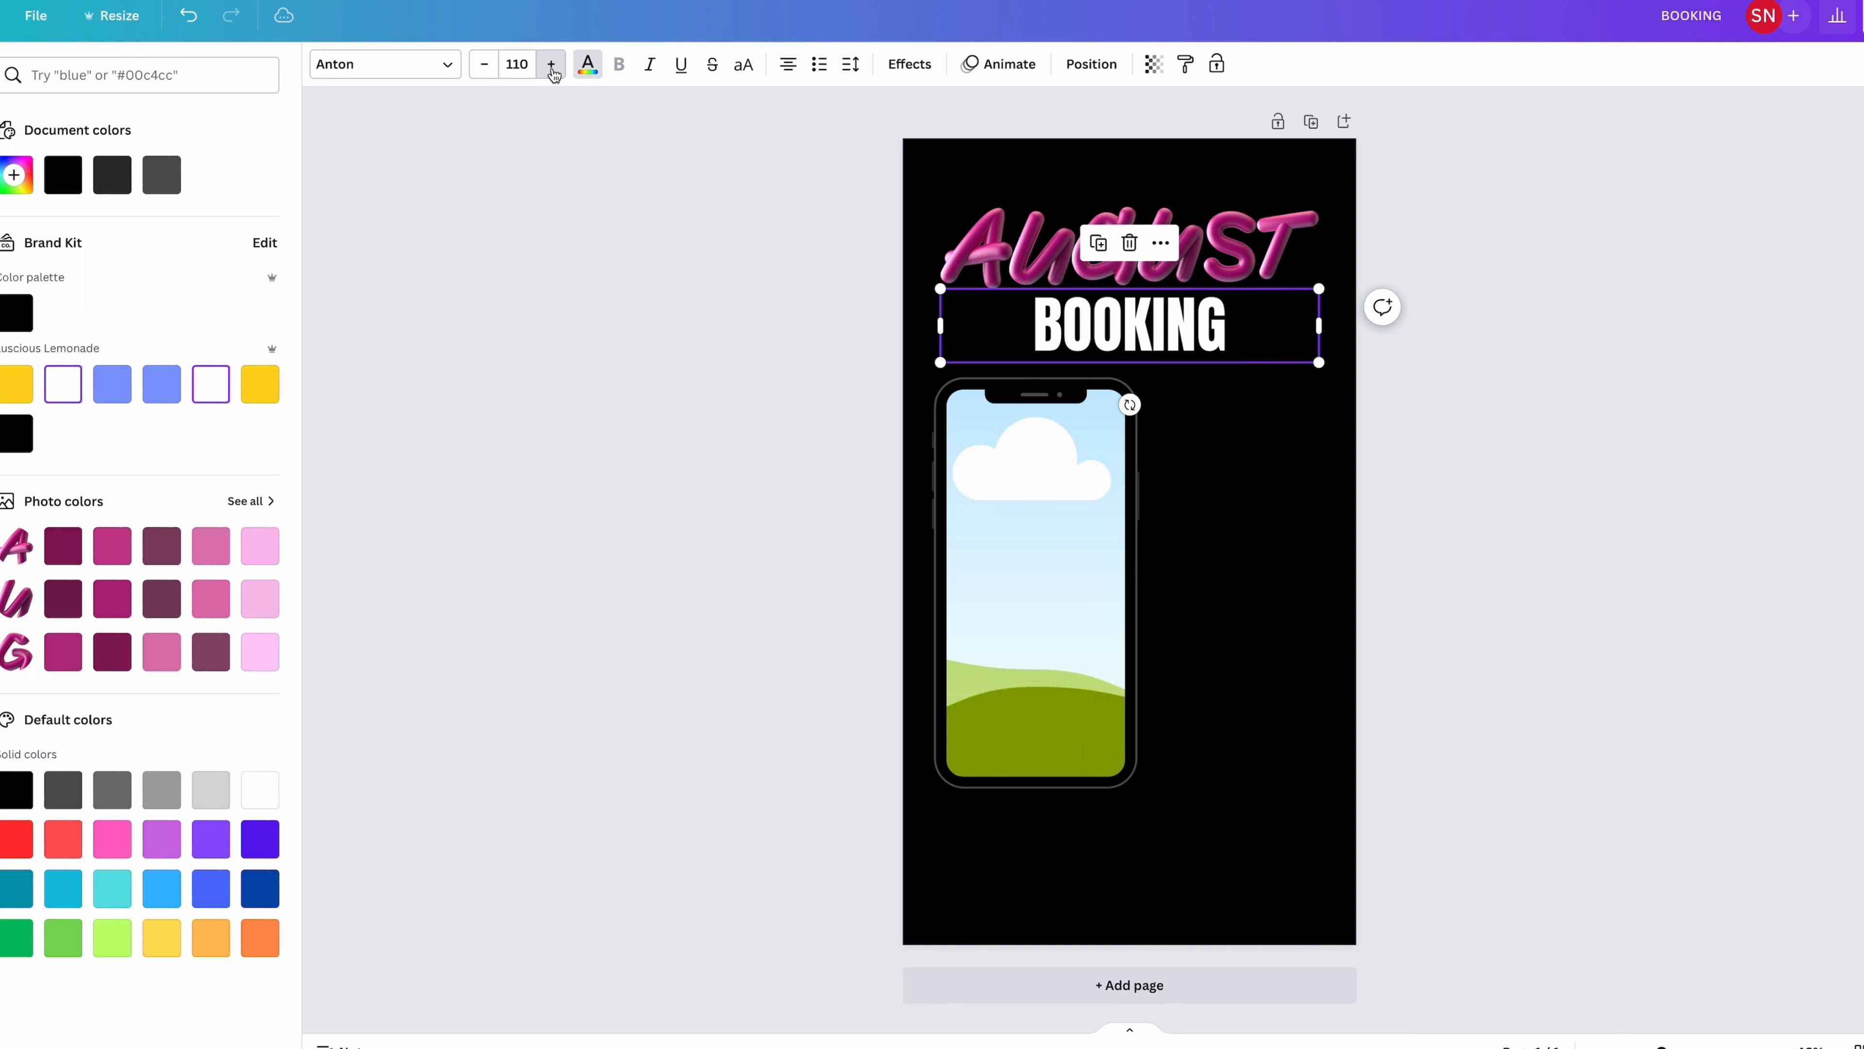
pyautogui.click(552, 66)
pyautogui.click(552, 66)
pyautogui.click(552, 66)
pyautogui.click(552, 66)
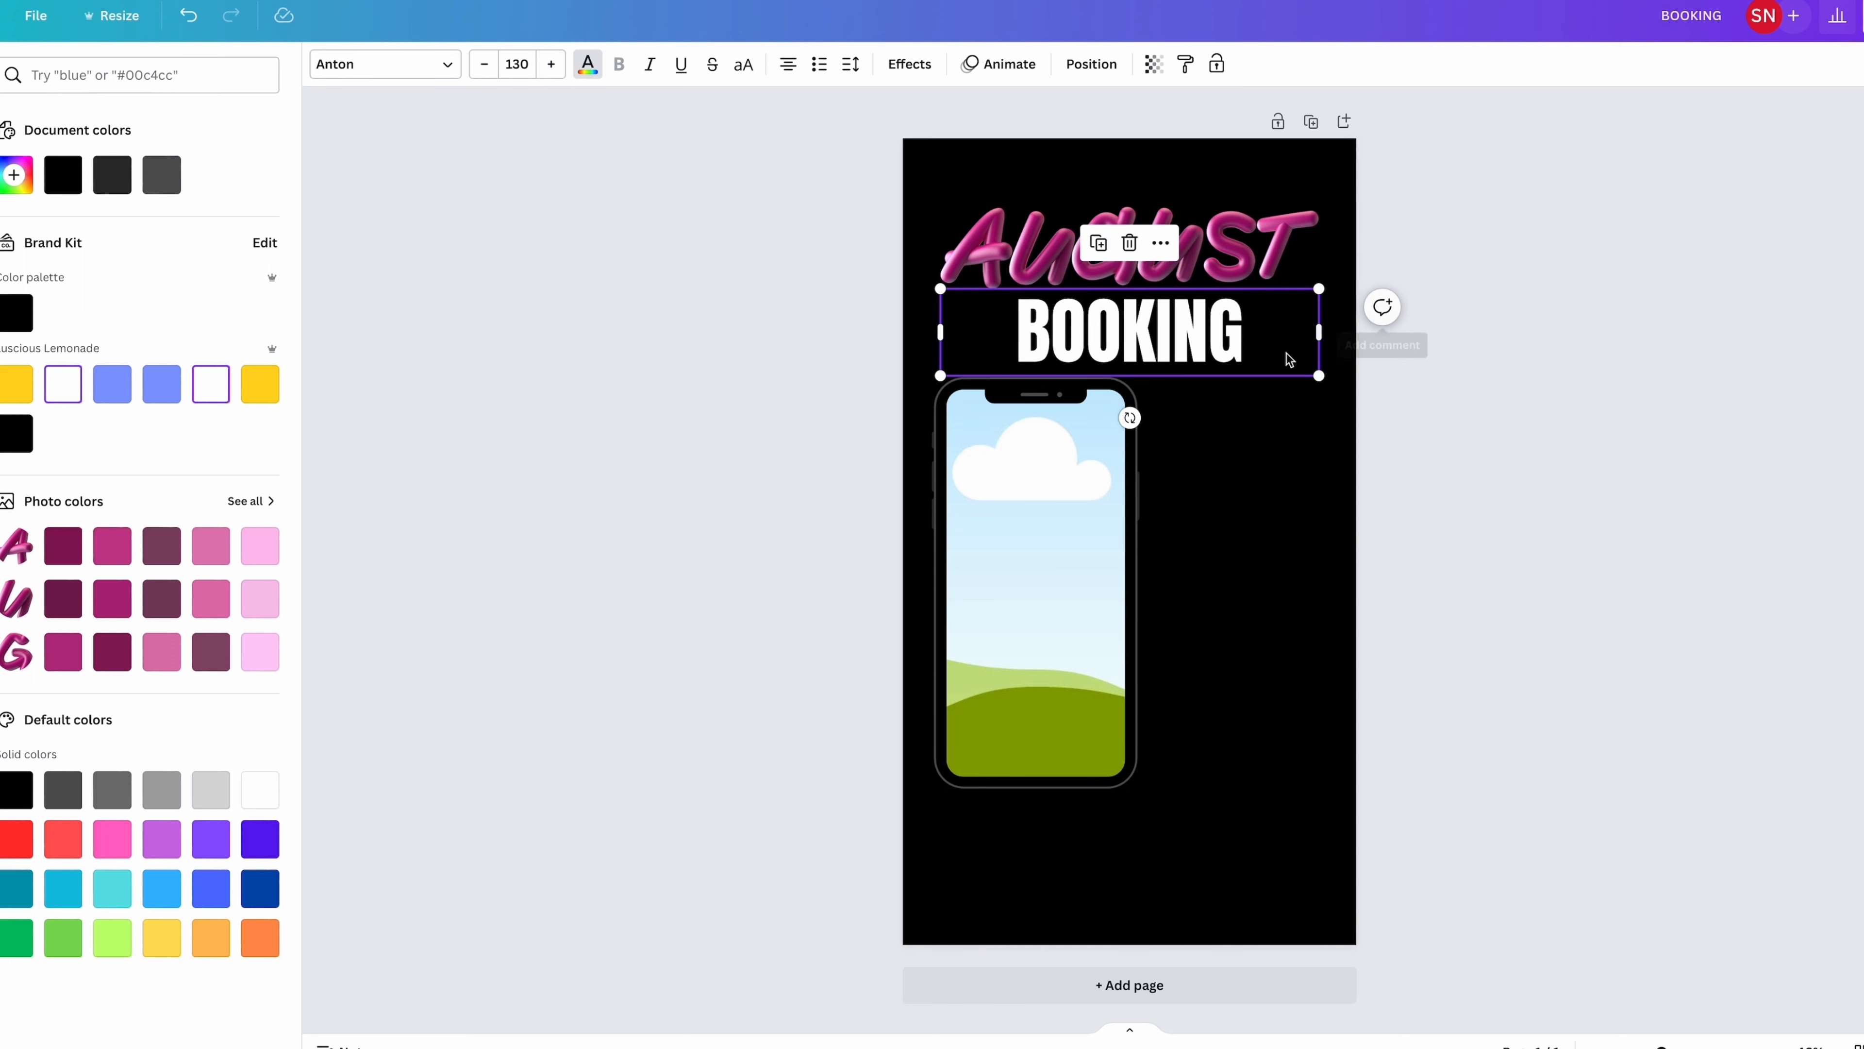
# Step: Raise BOOKING against AUGUST's lower edge, and shrink the AUGUST group slightly while keeping it horizontally centred on the page
pyautogui.moveTo(1234, 347); pyautogui.dragTo(1235, 322)
pyautogui.click(1250, 255)
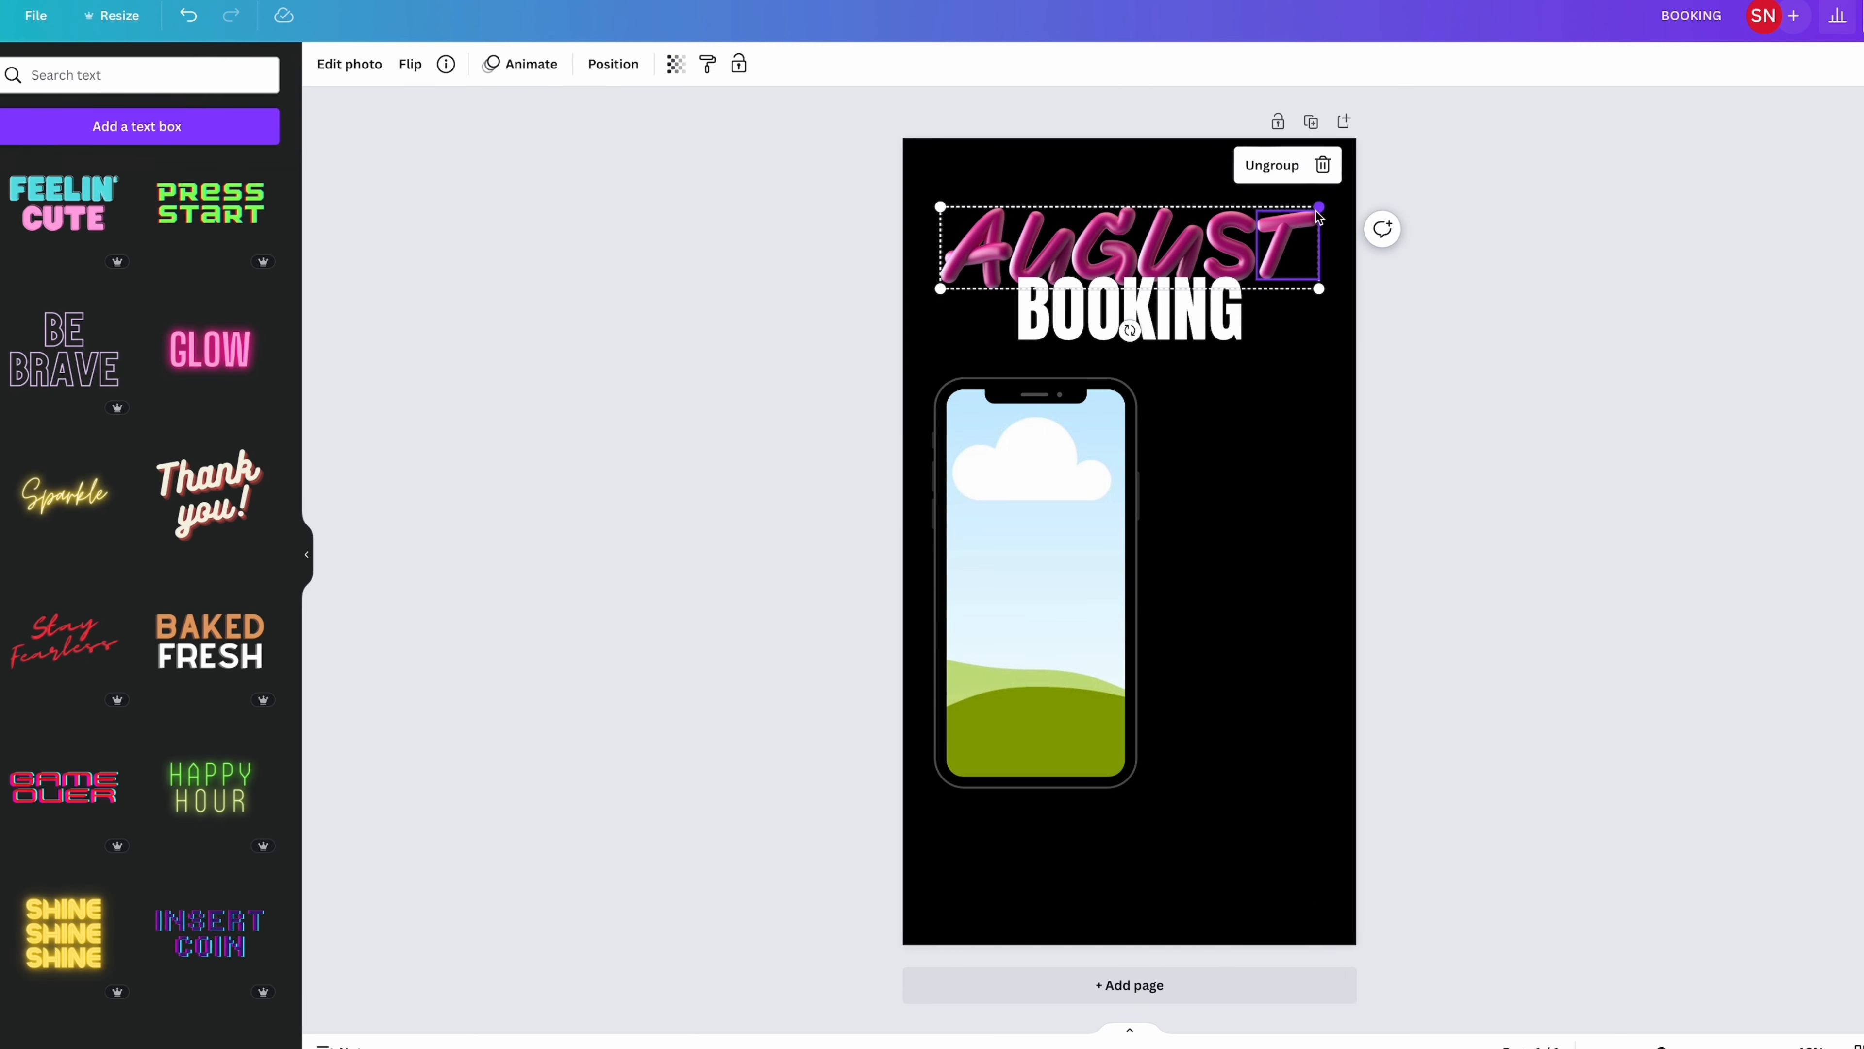
pyautogui.moveTo(1319, 209); pyautogui.dragTo(1255, 258)
pyautogui.moveTo(1149, 238); pyautogui.dragTo(1183, 225)
# Step: Nudge BOOKING up until it overlaps AUGUST and send it to the back, behind the pink letters
pyautogui.moveTo(1178, 300); pyautogui.dragTo(1173, 289)
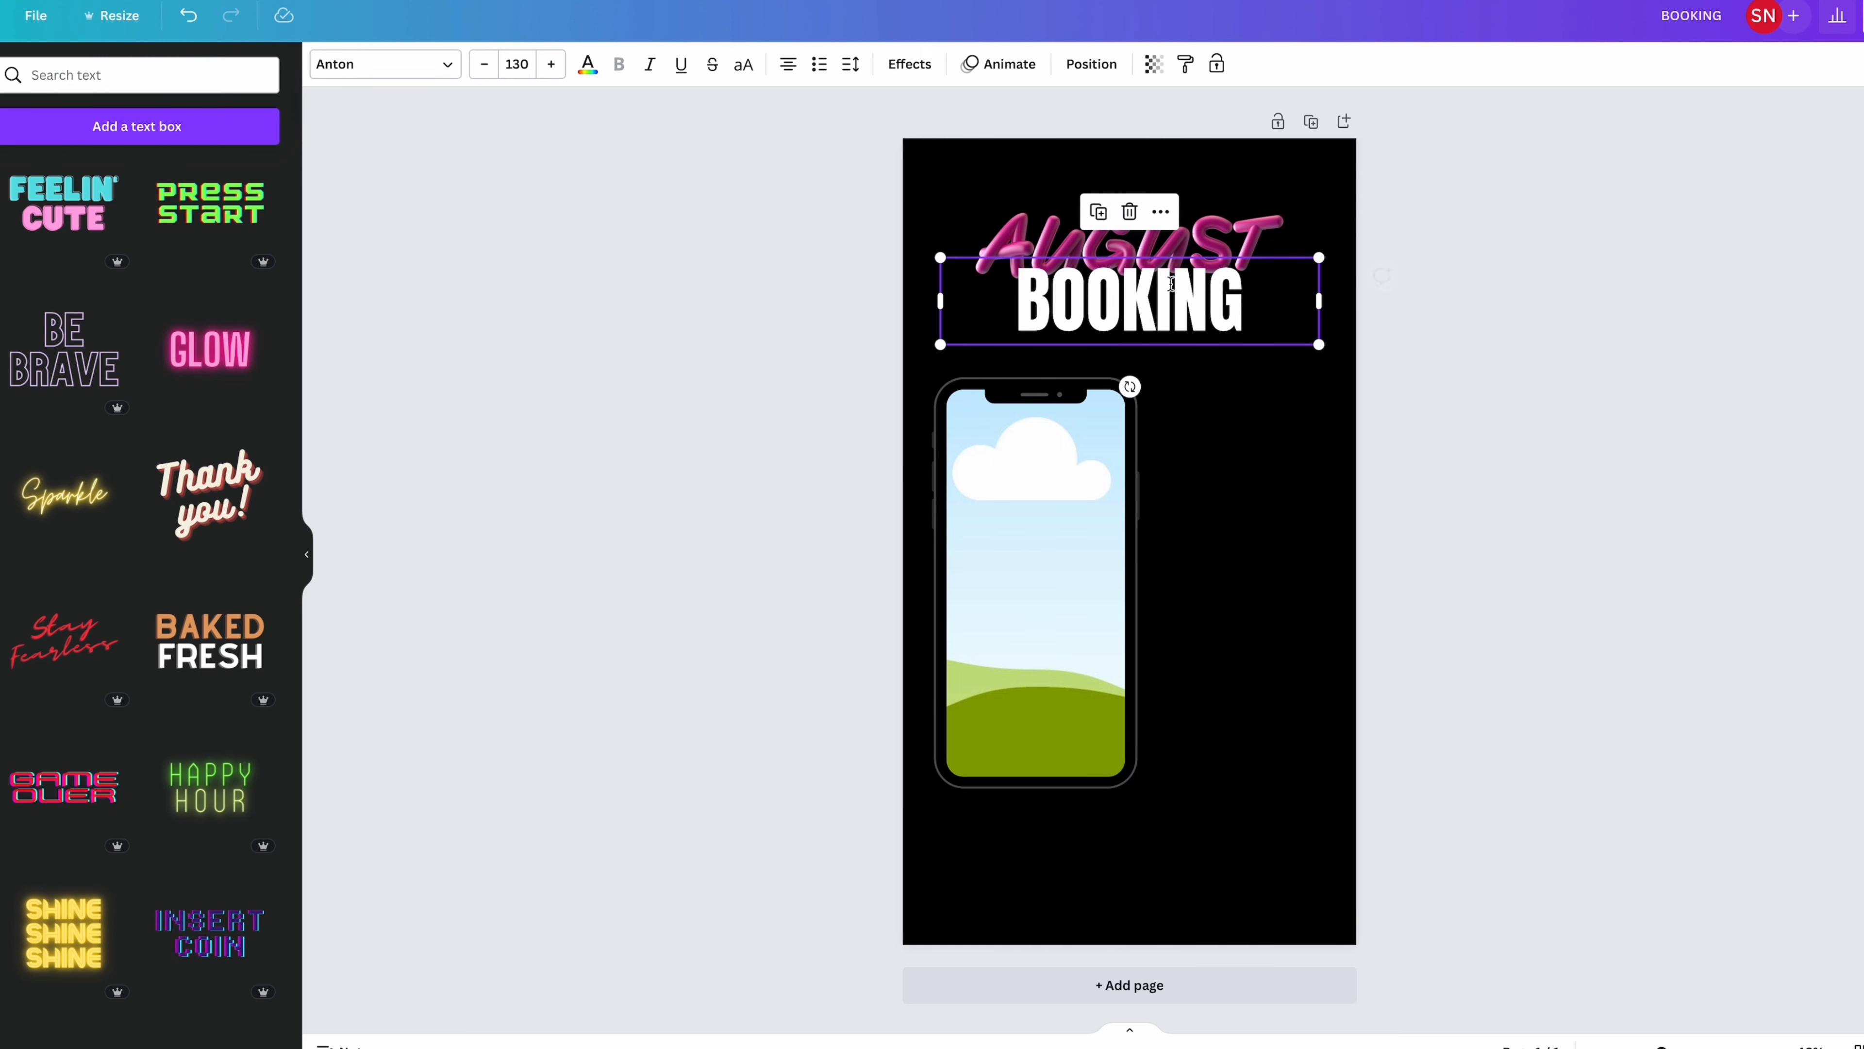
pyautogui.click(1091, 64)
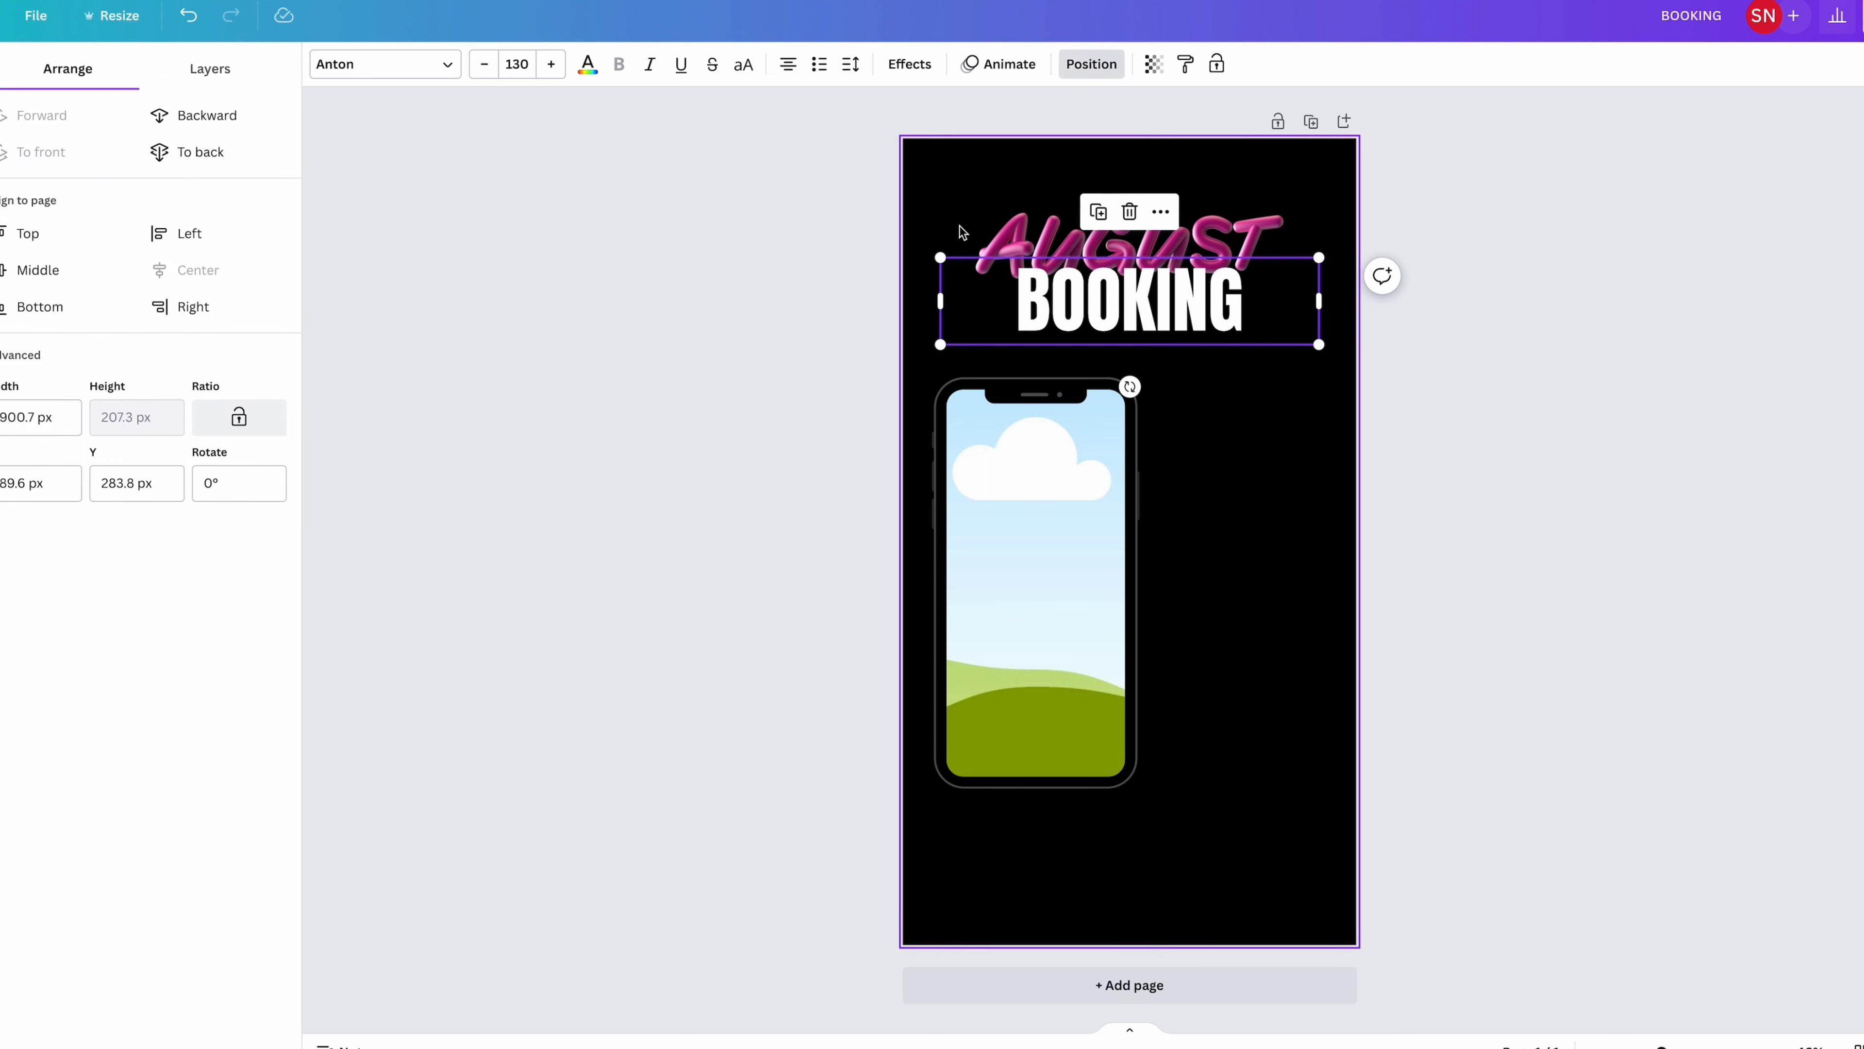
pyautogui.click(192, 151)
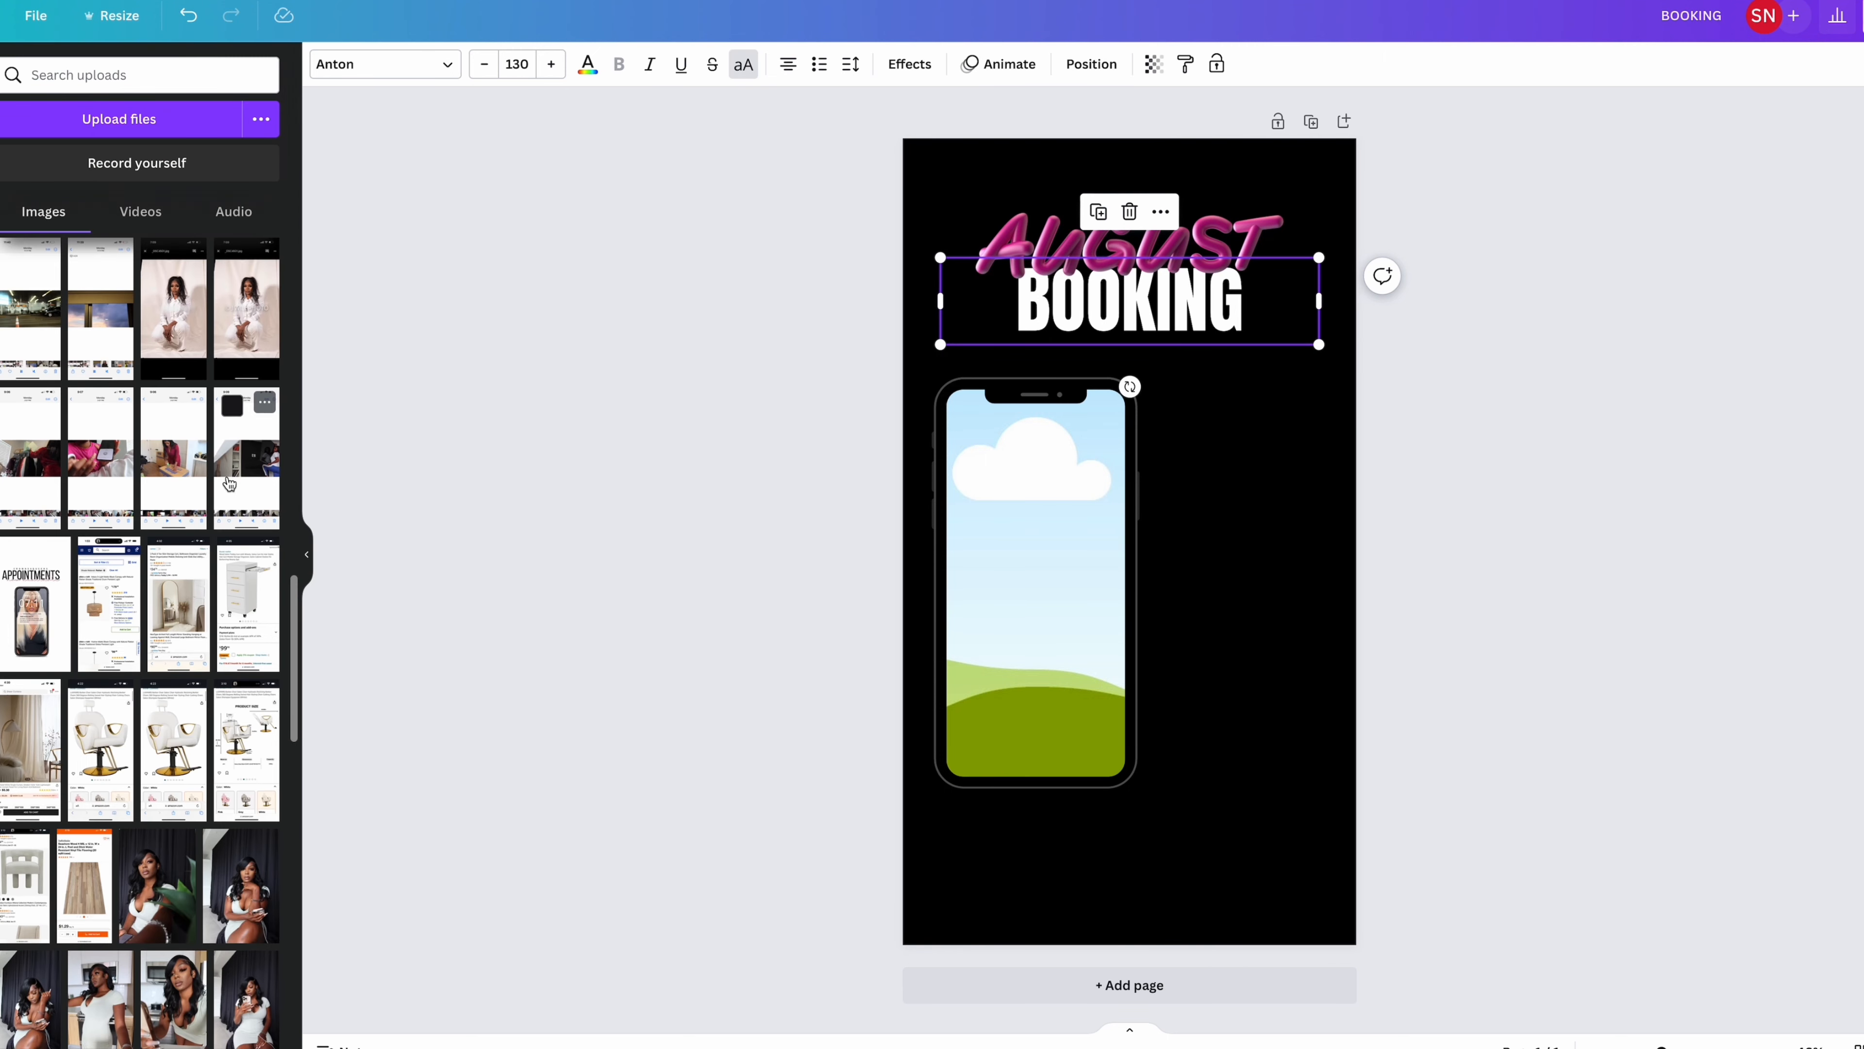
# Step: Add the uploaded screenshot of the woman in a white outfit and drop it into the phone frame
pyautogui.scroll(-1, 229, 482)
pyautogui.click(161, 279)
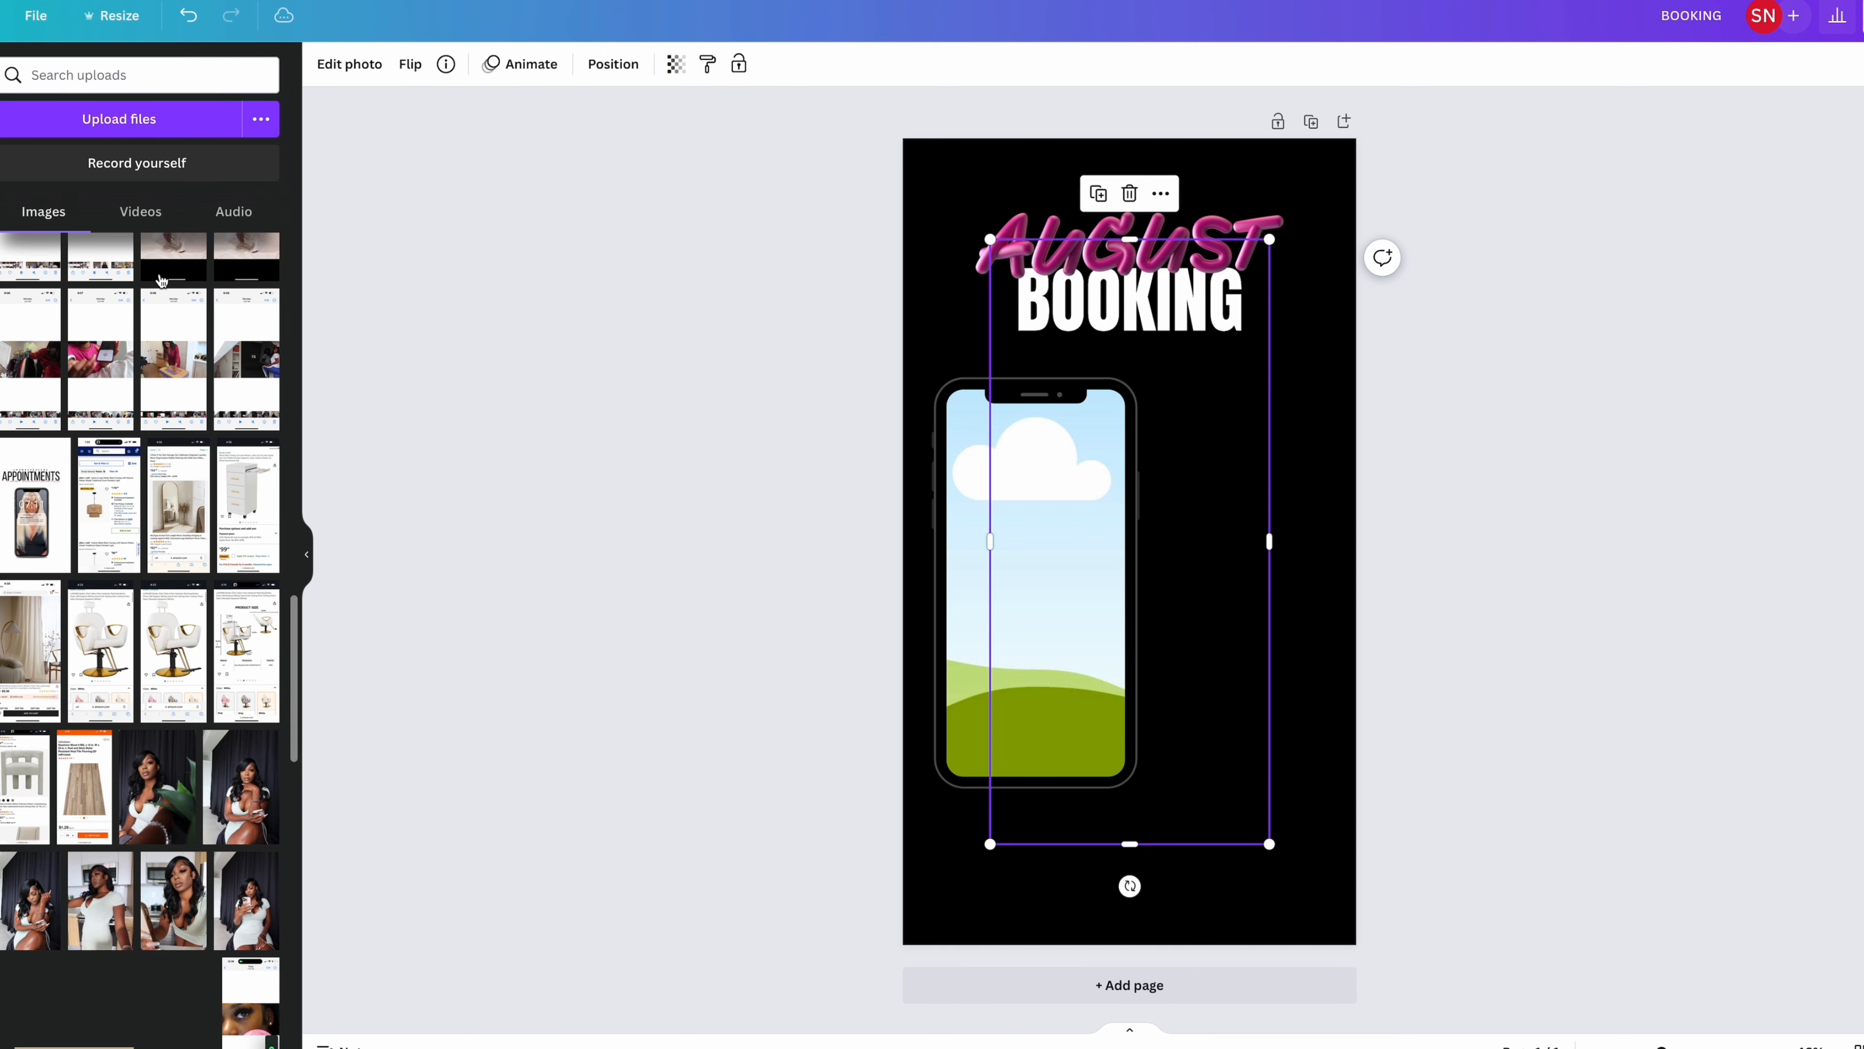
pyautogui.moveTo(1121, 578); pyautogui.dragTo(1042, 606)
pyautogui.click(1042, 606)
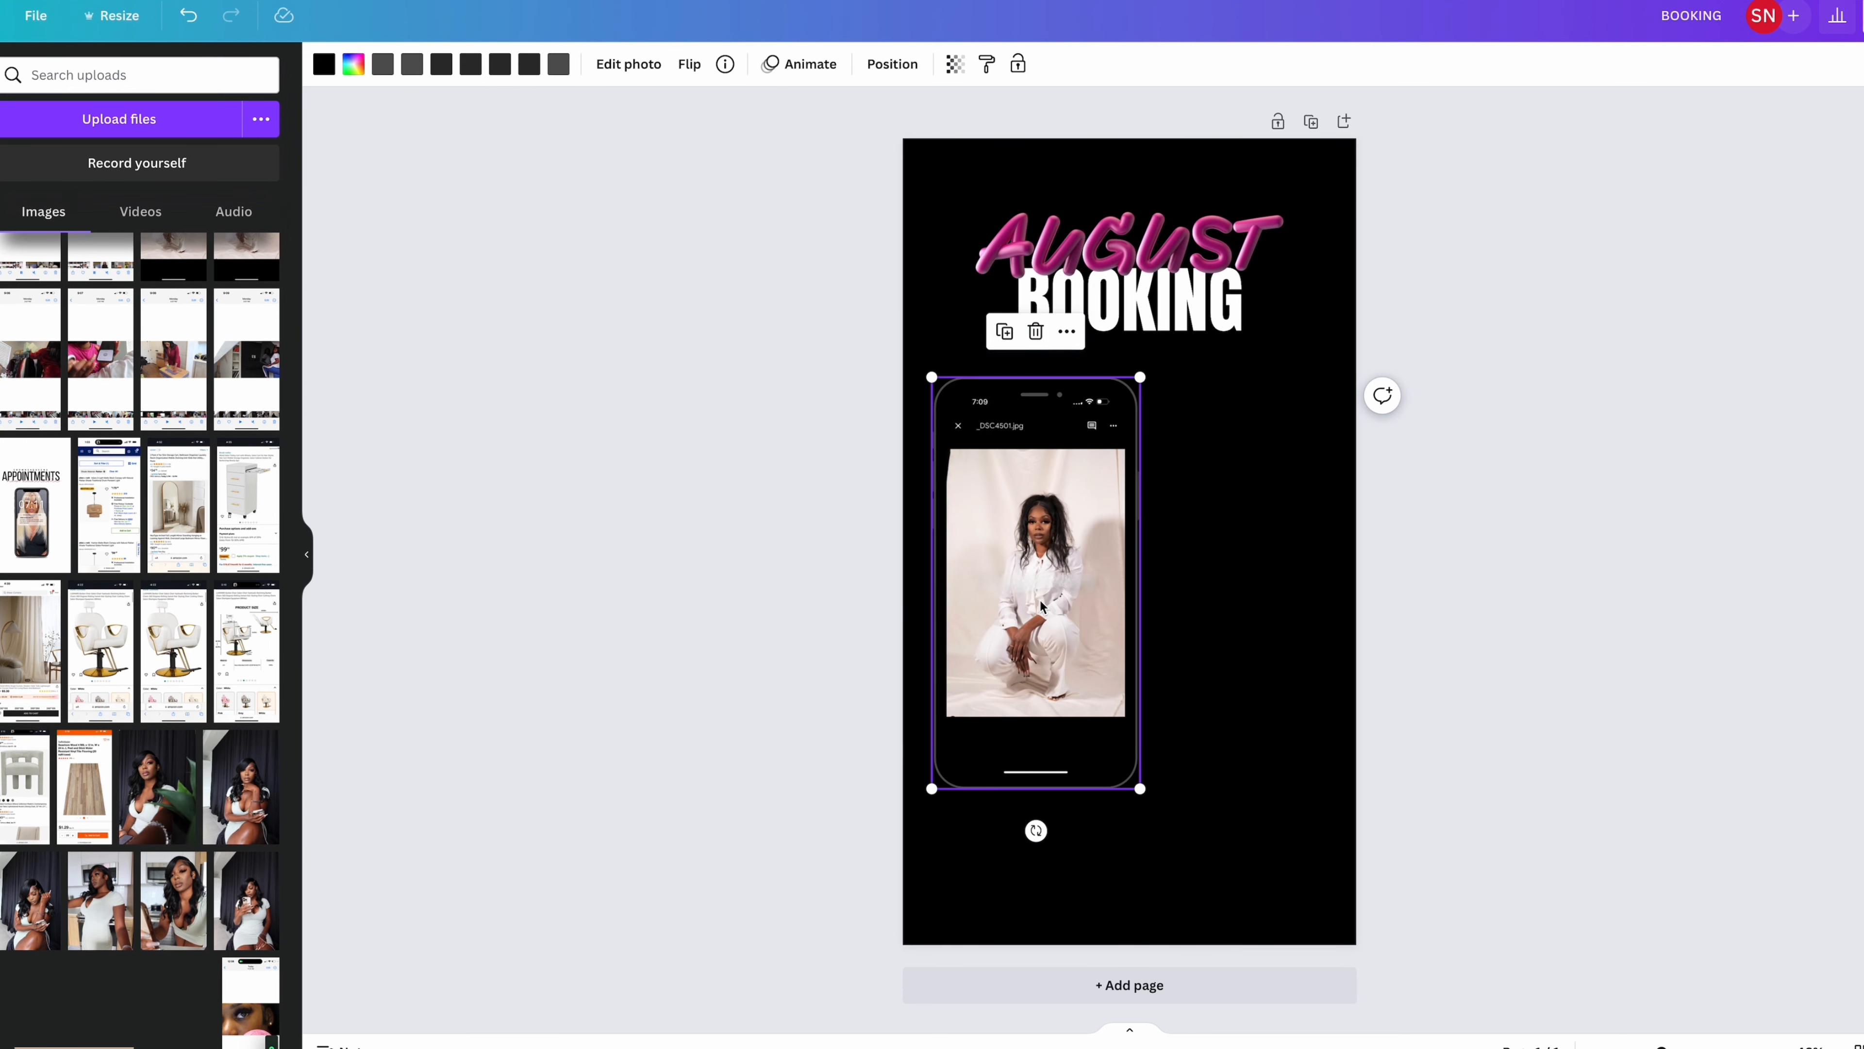
# Step: Enlarge and reposition the photo inside the phone frame so the woman fills the screen without the screenshot's black borders
pyautogui.doubleClick(1142, 379)
pyautogui.click(1142, 378)
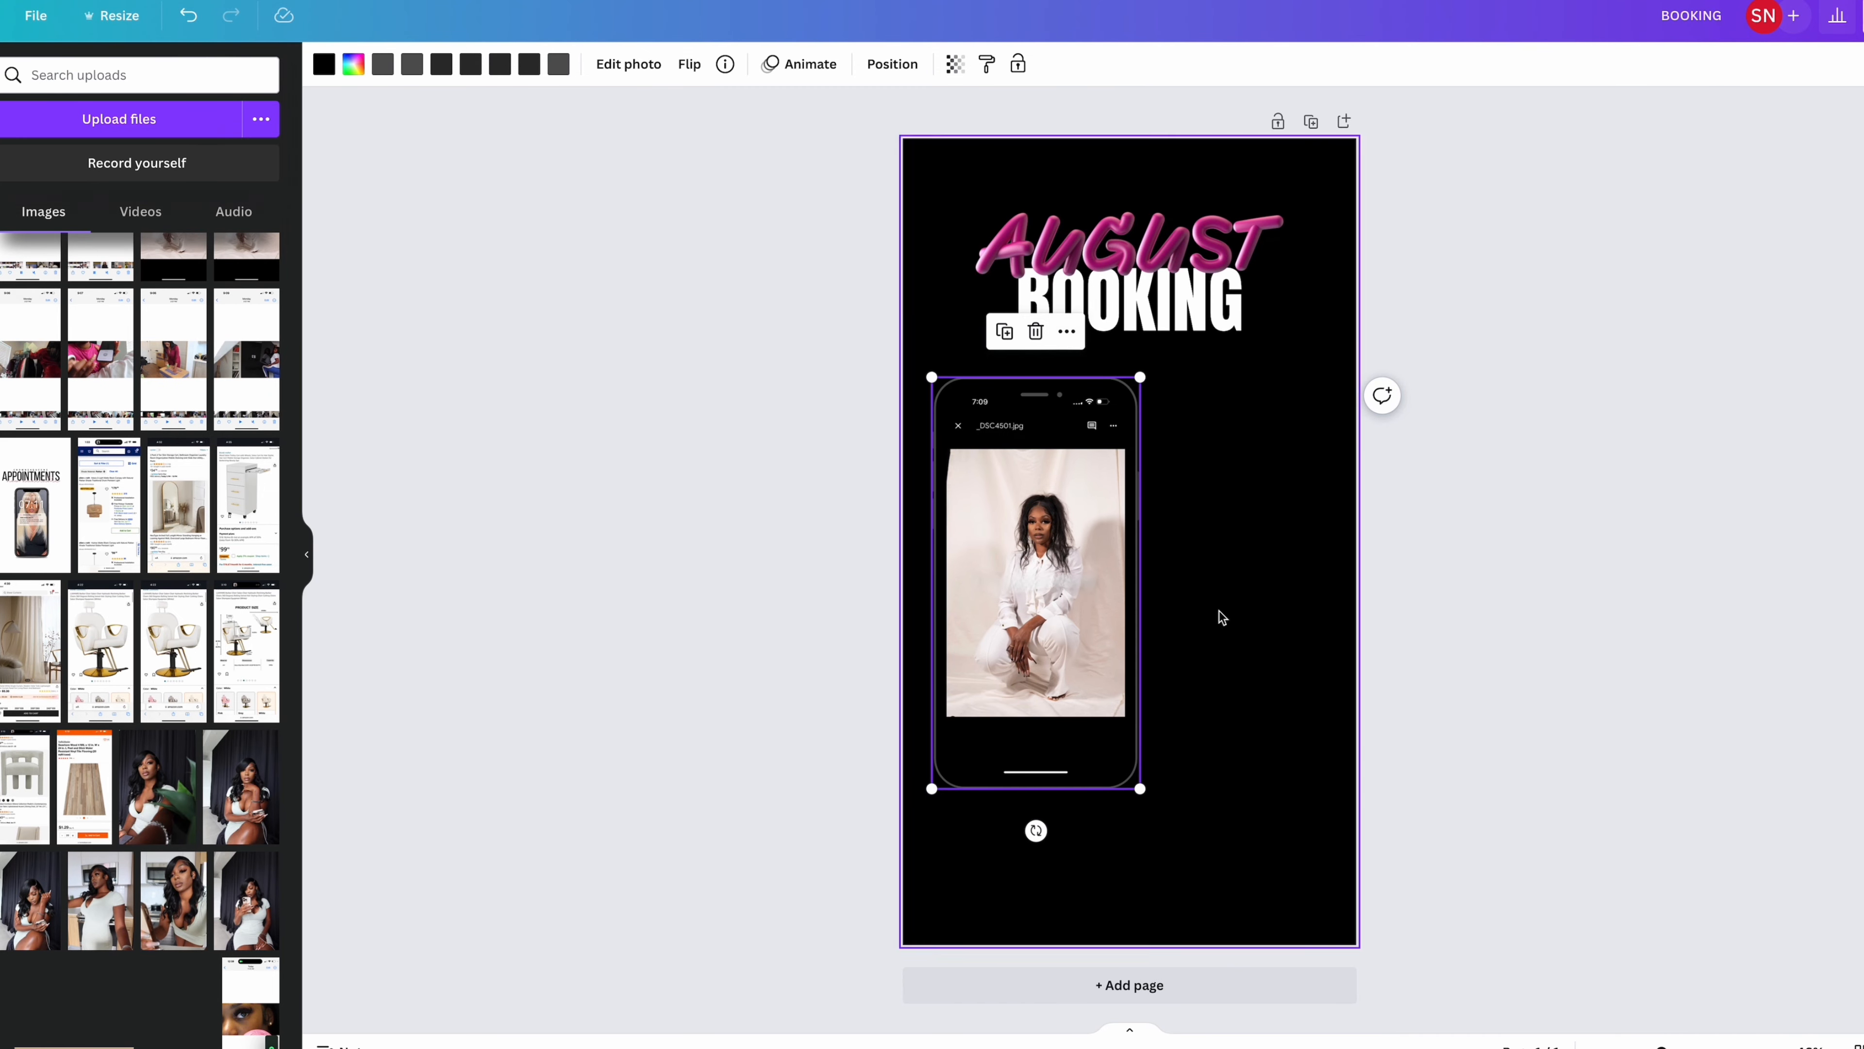
pyautogui.doubleClick(1025, 674)
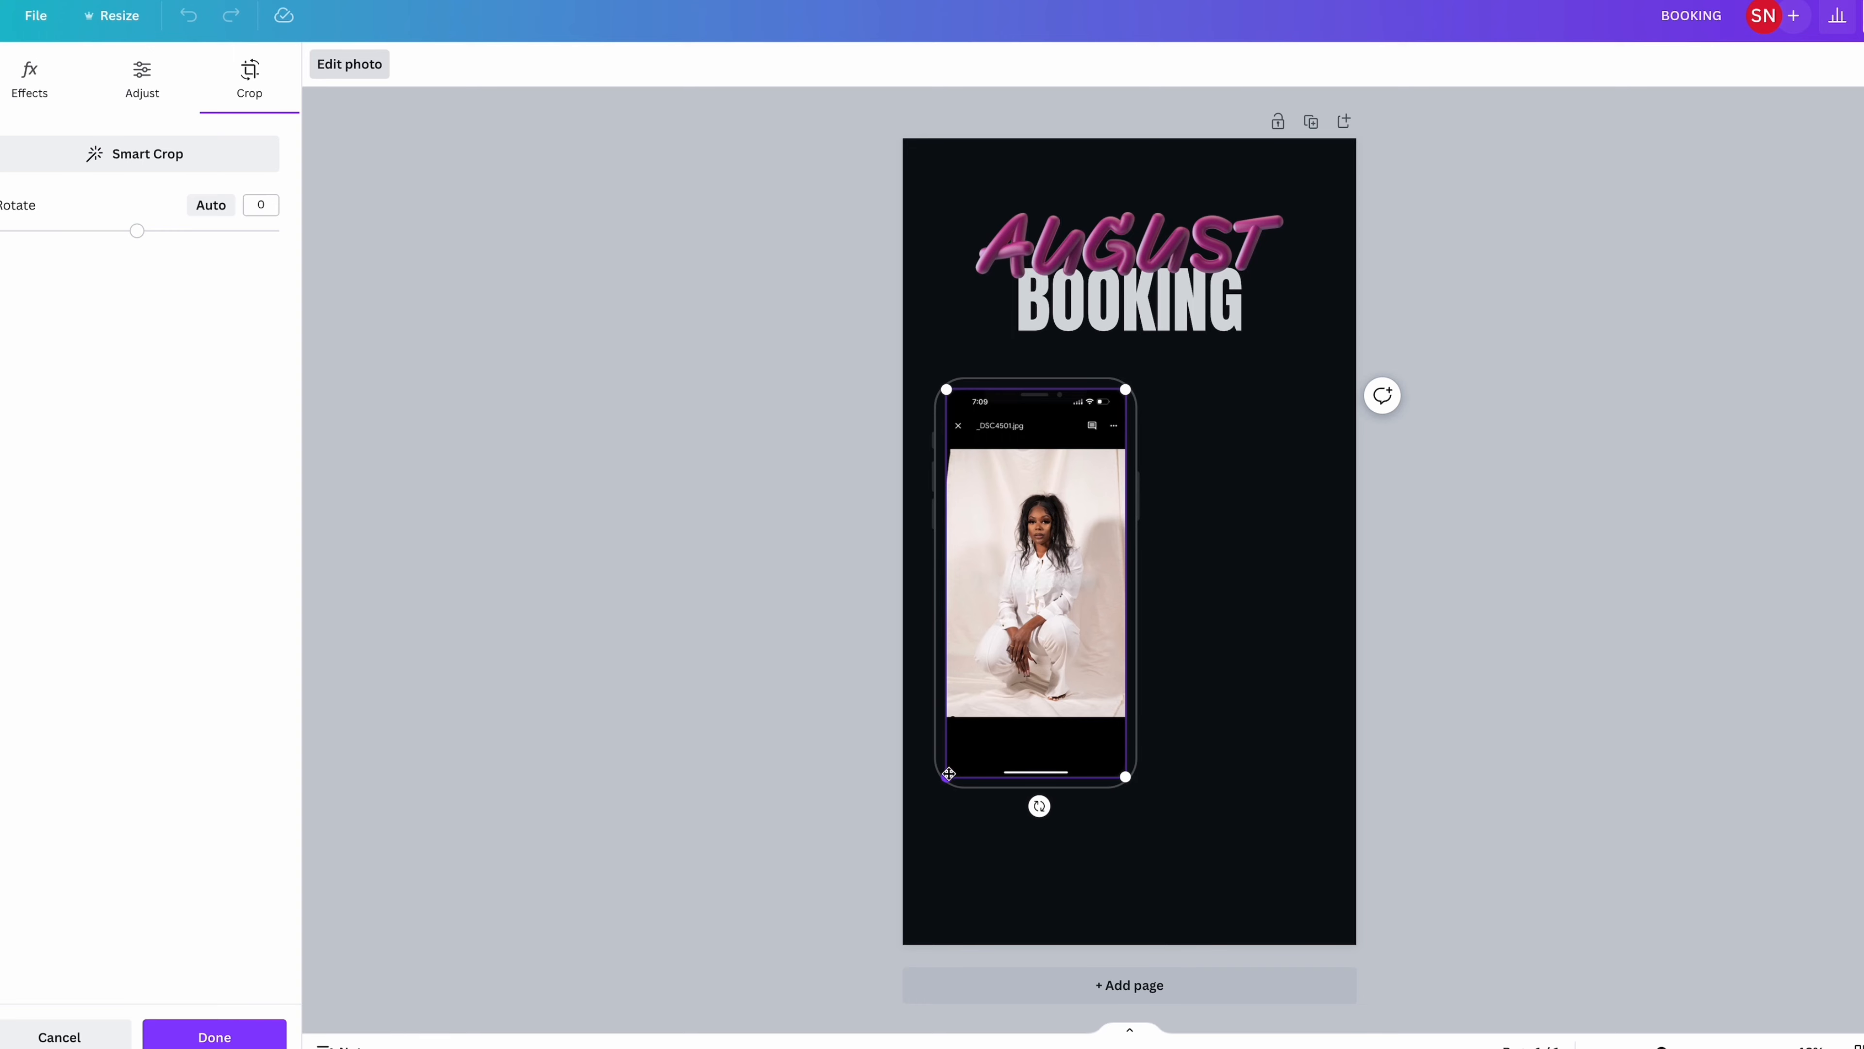
pyautogui.moveTo(949, 774); pyautogui.dragTo(771, 986)
pyautogui.moveTo(994, 836); pyautogui.dragTo(1065, 718)
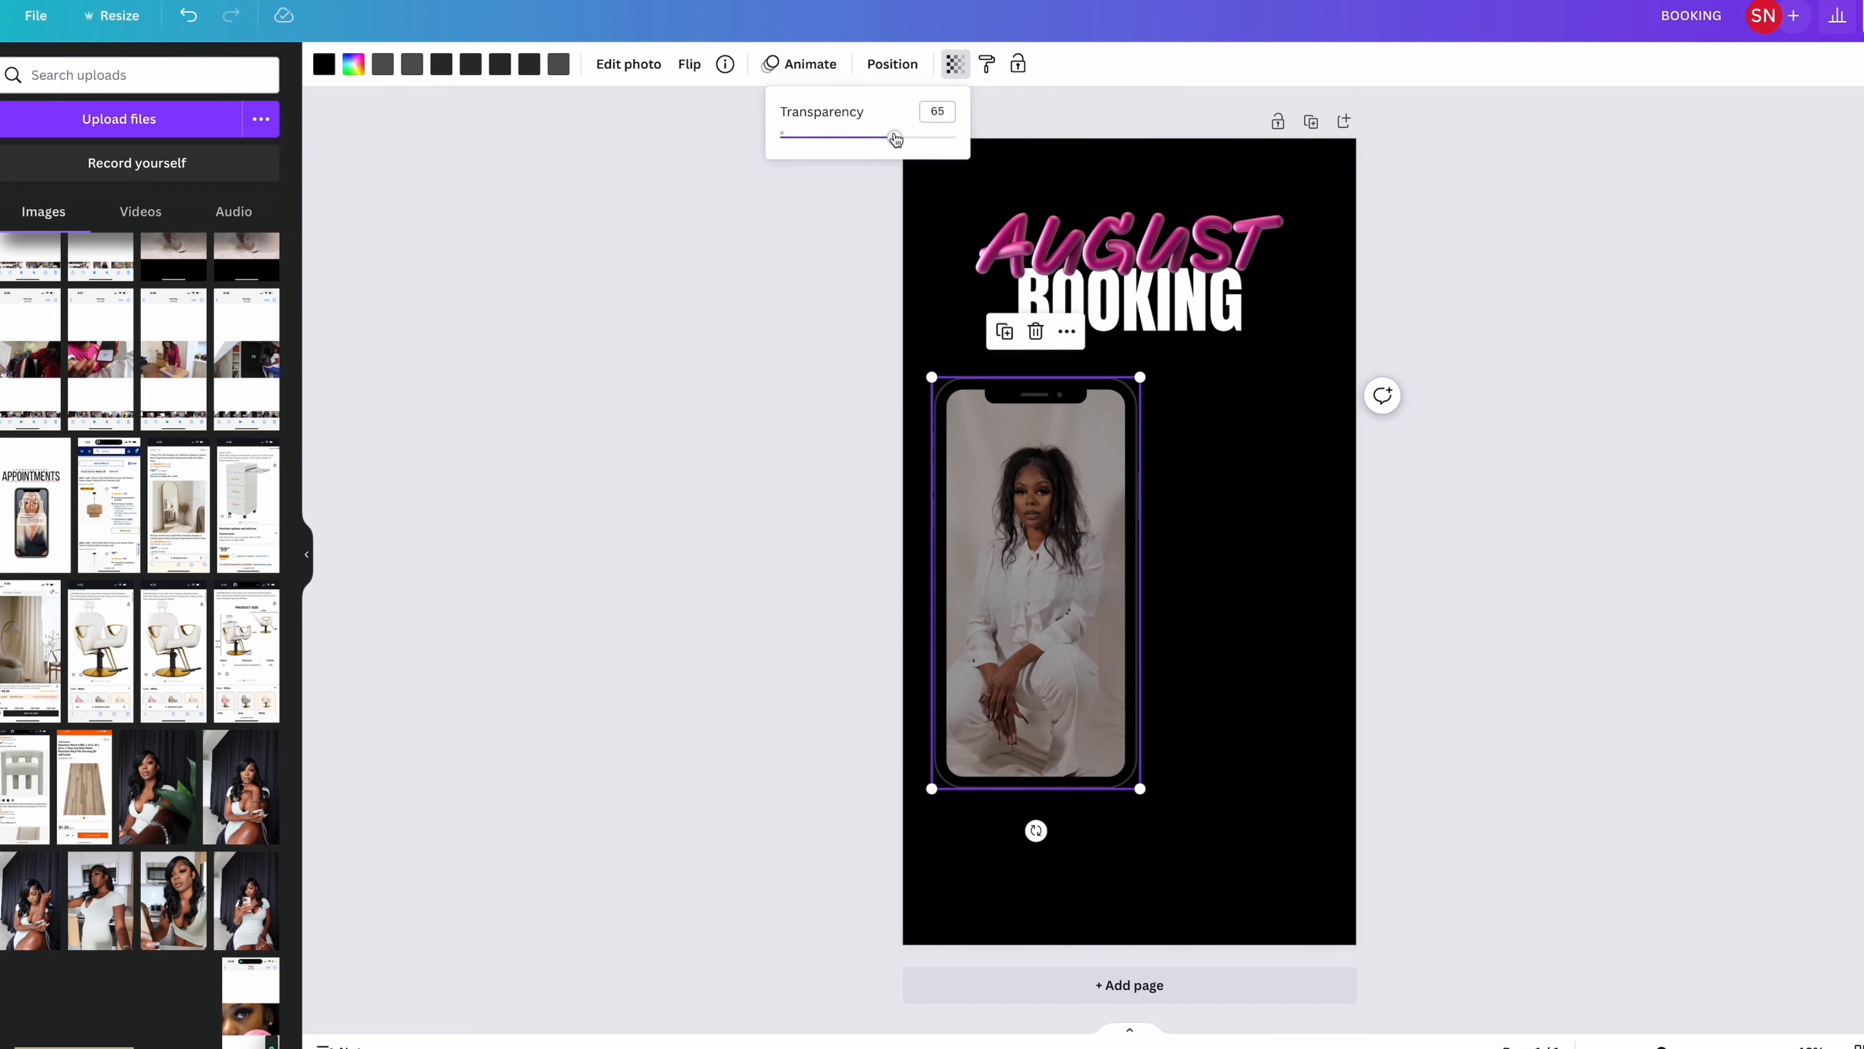
# Step: Set the phone frame's transparency to 53 to dim the photo
pyautogui.moveTo(888, 151); pyautogui.dragTo(866, 154)
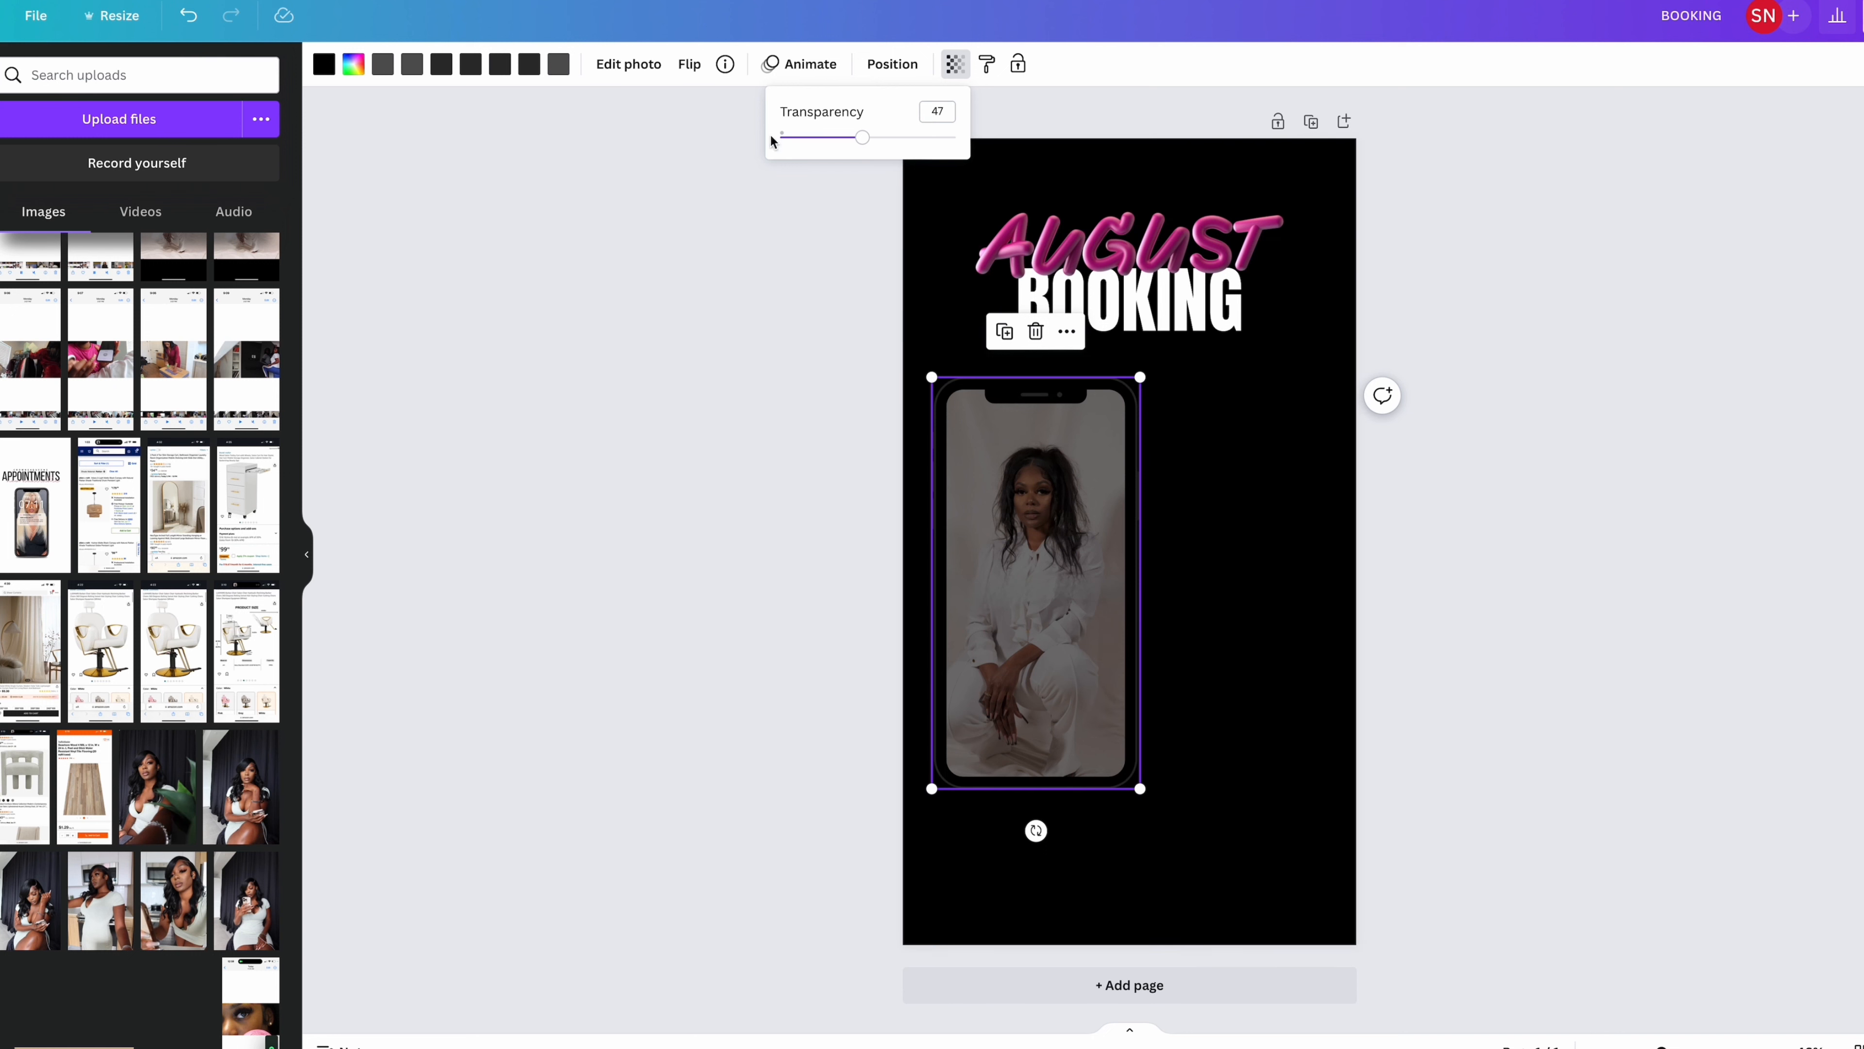
pyautogui.moveTo(870, 147); pyautogui.dragTo(874, 152)
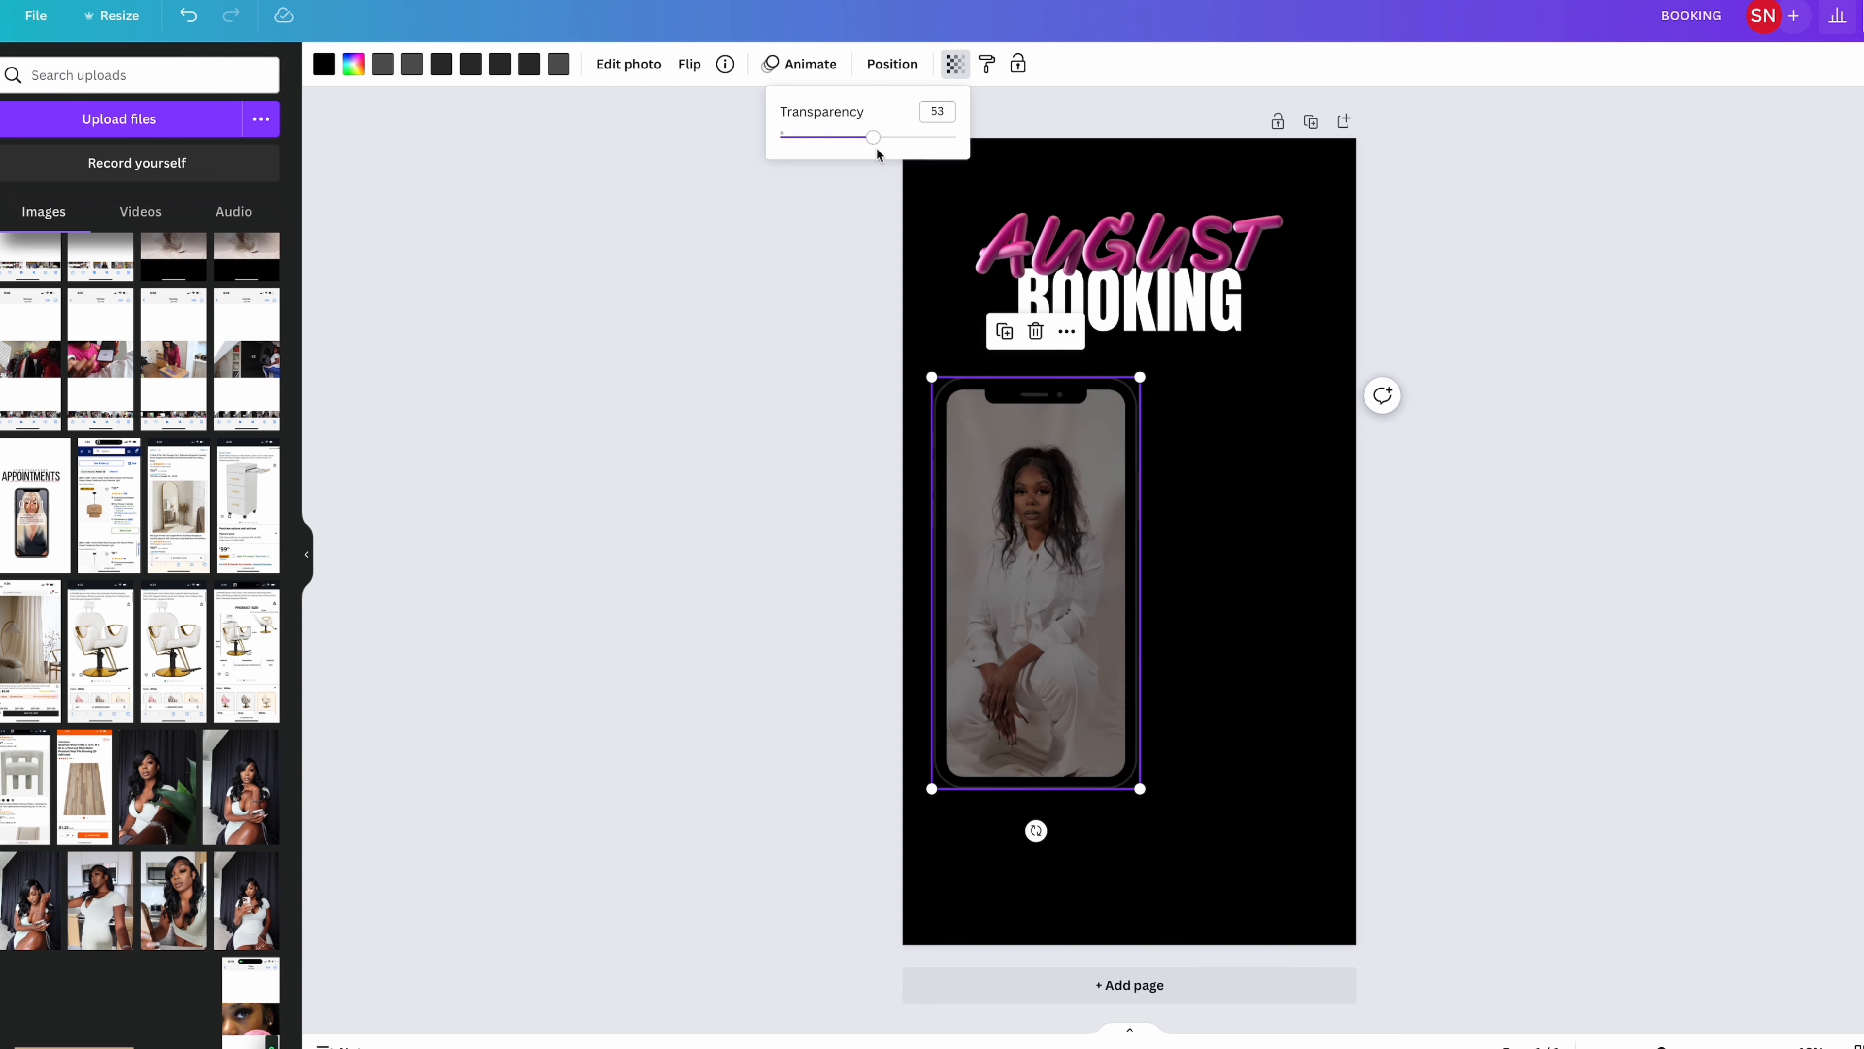
pyautogui.click(670, 371)
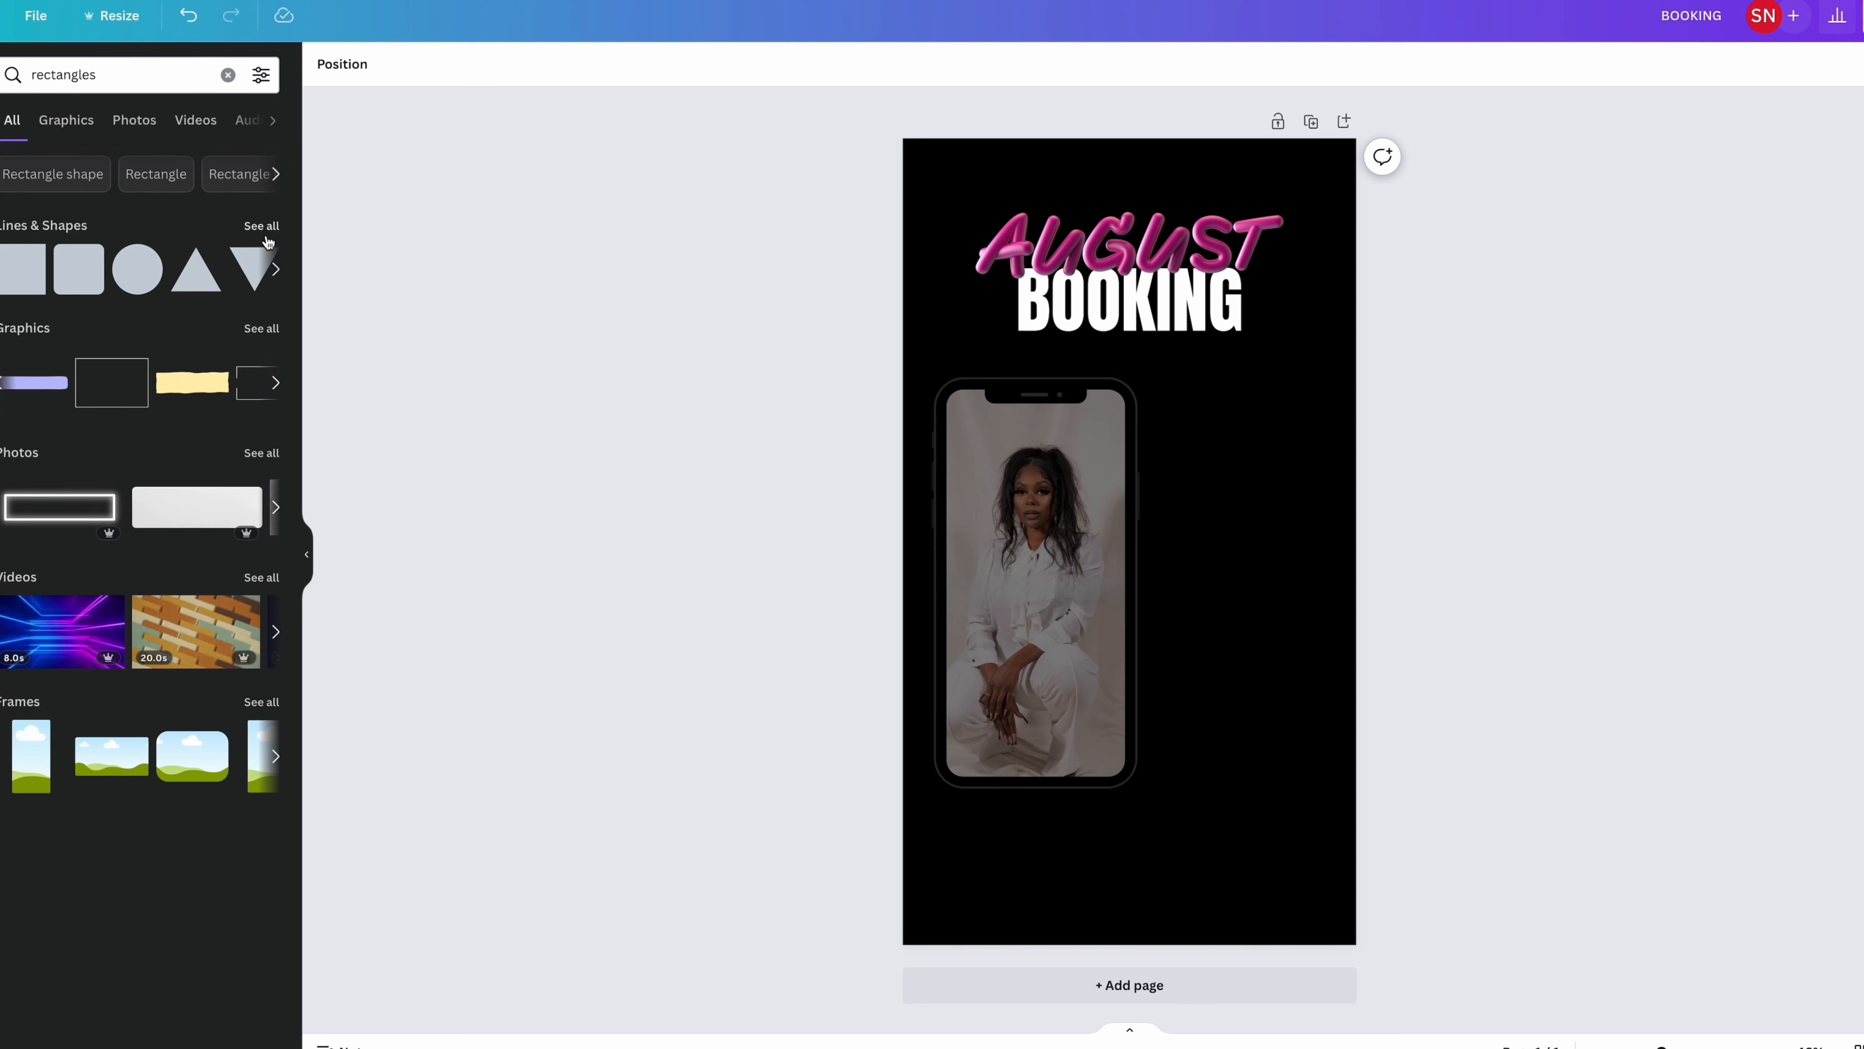
# Step: Add a square shape, colour it white and flatten it into a thin horizontal bar
pyautogui.click(264, 233)
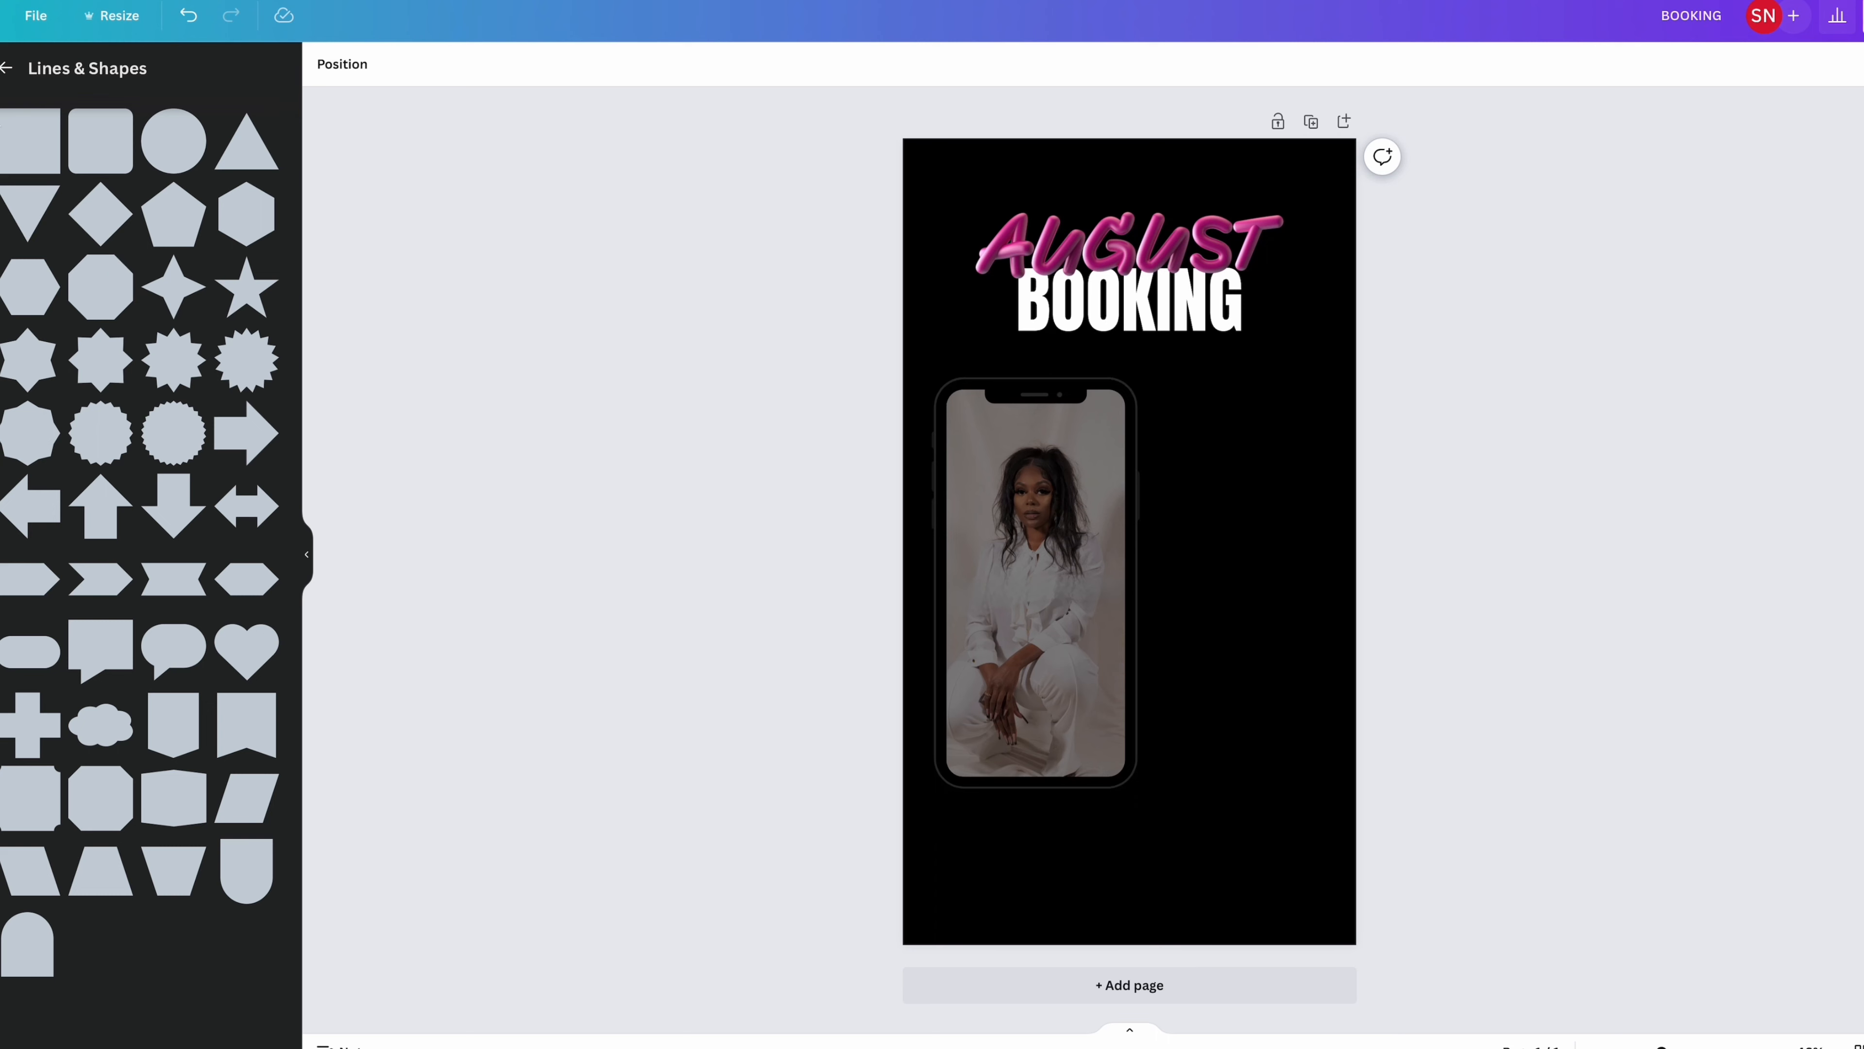
pyautogui.click(31, 143)
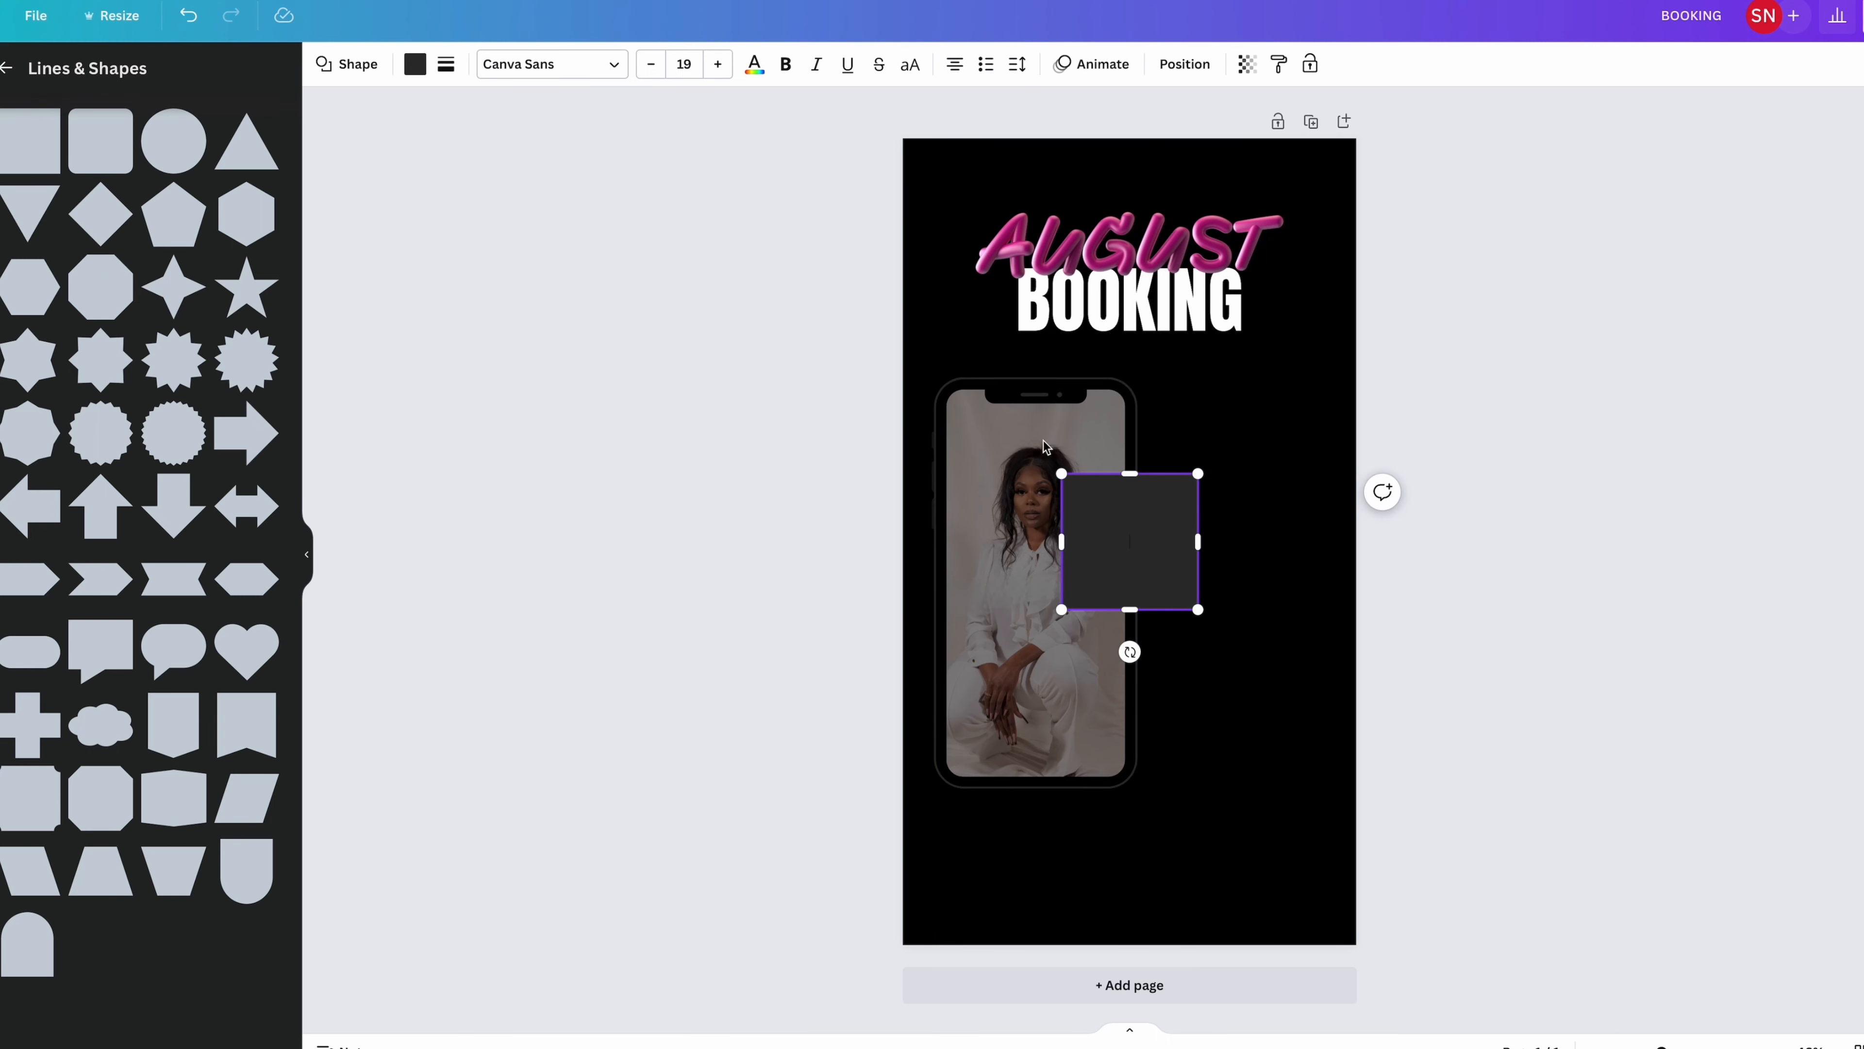
pyautogui.click(415, 64)
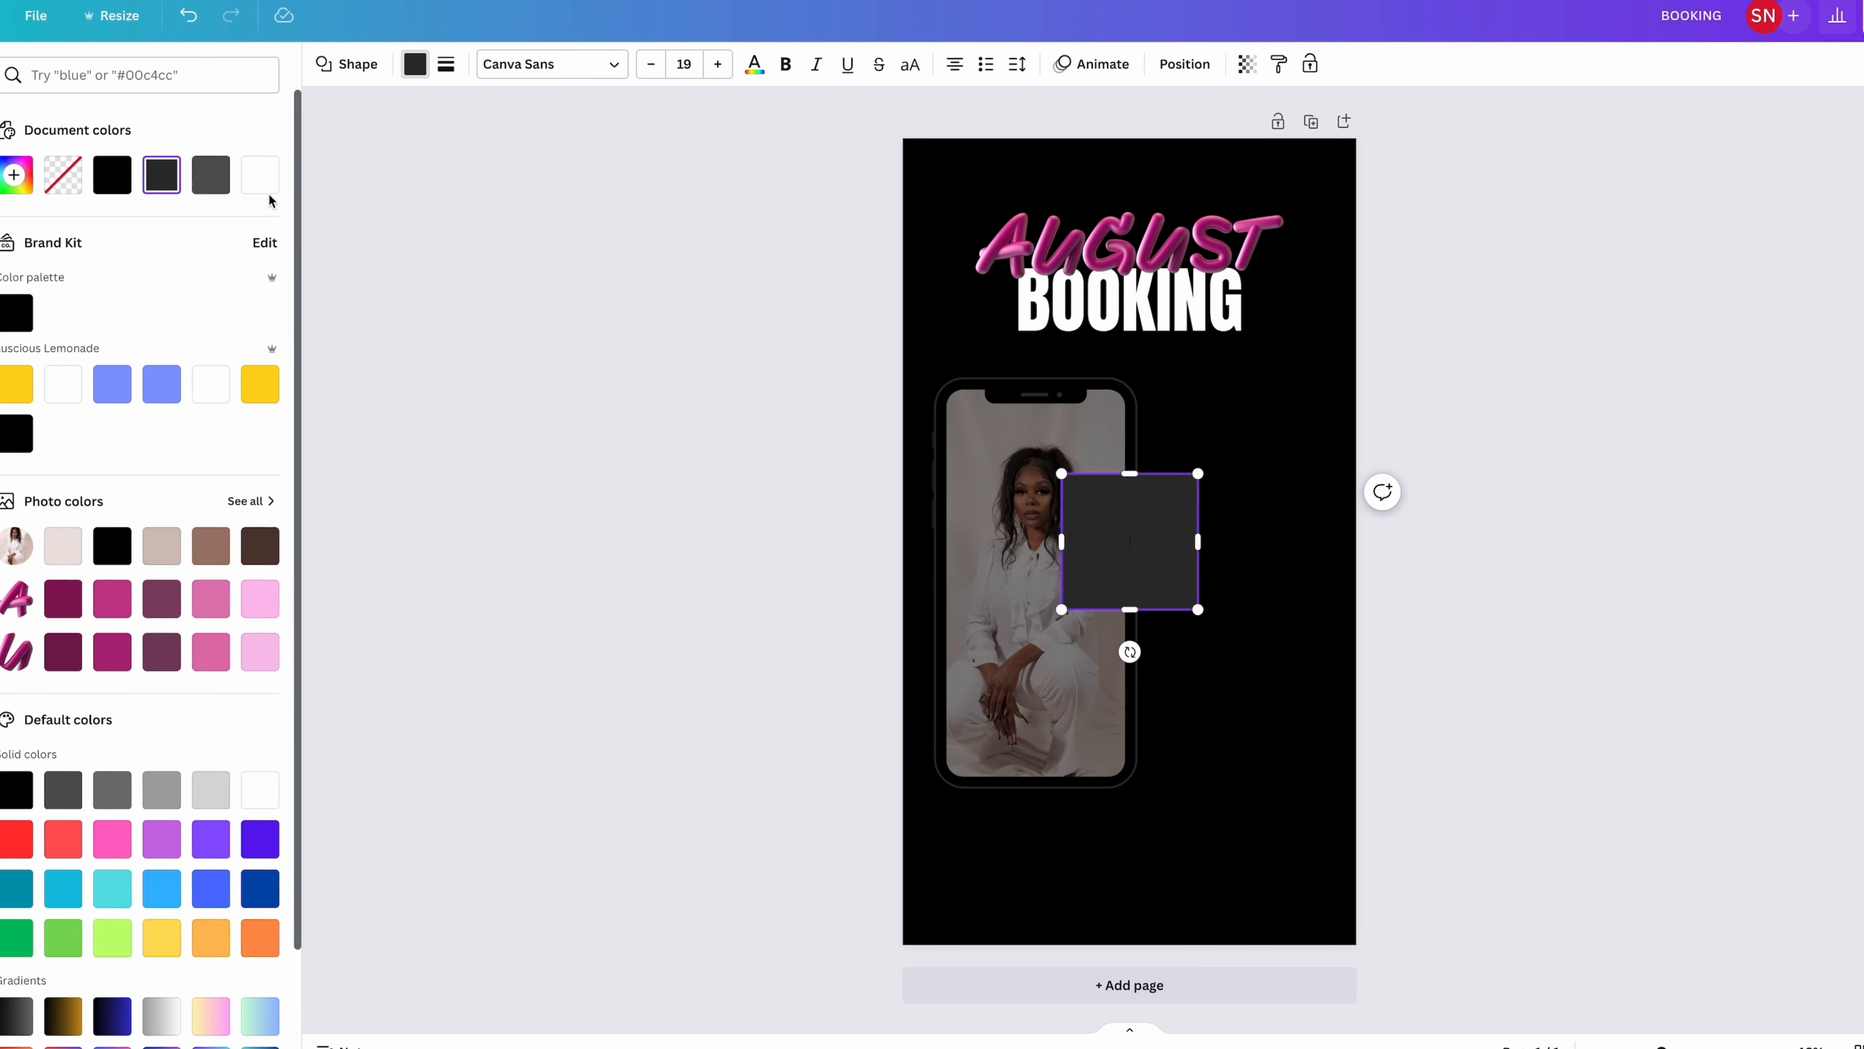
pyautogui.click(261, 176)
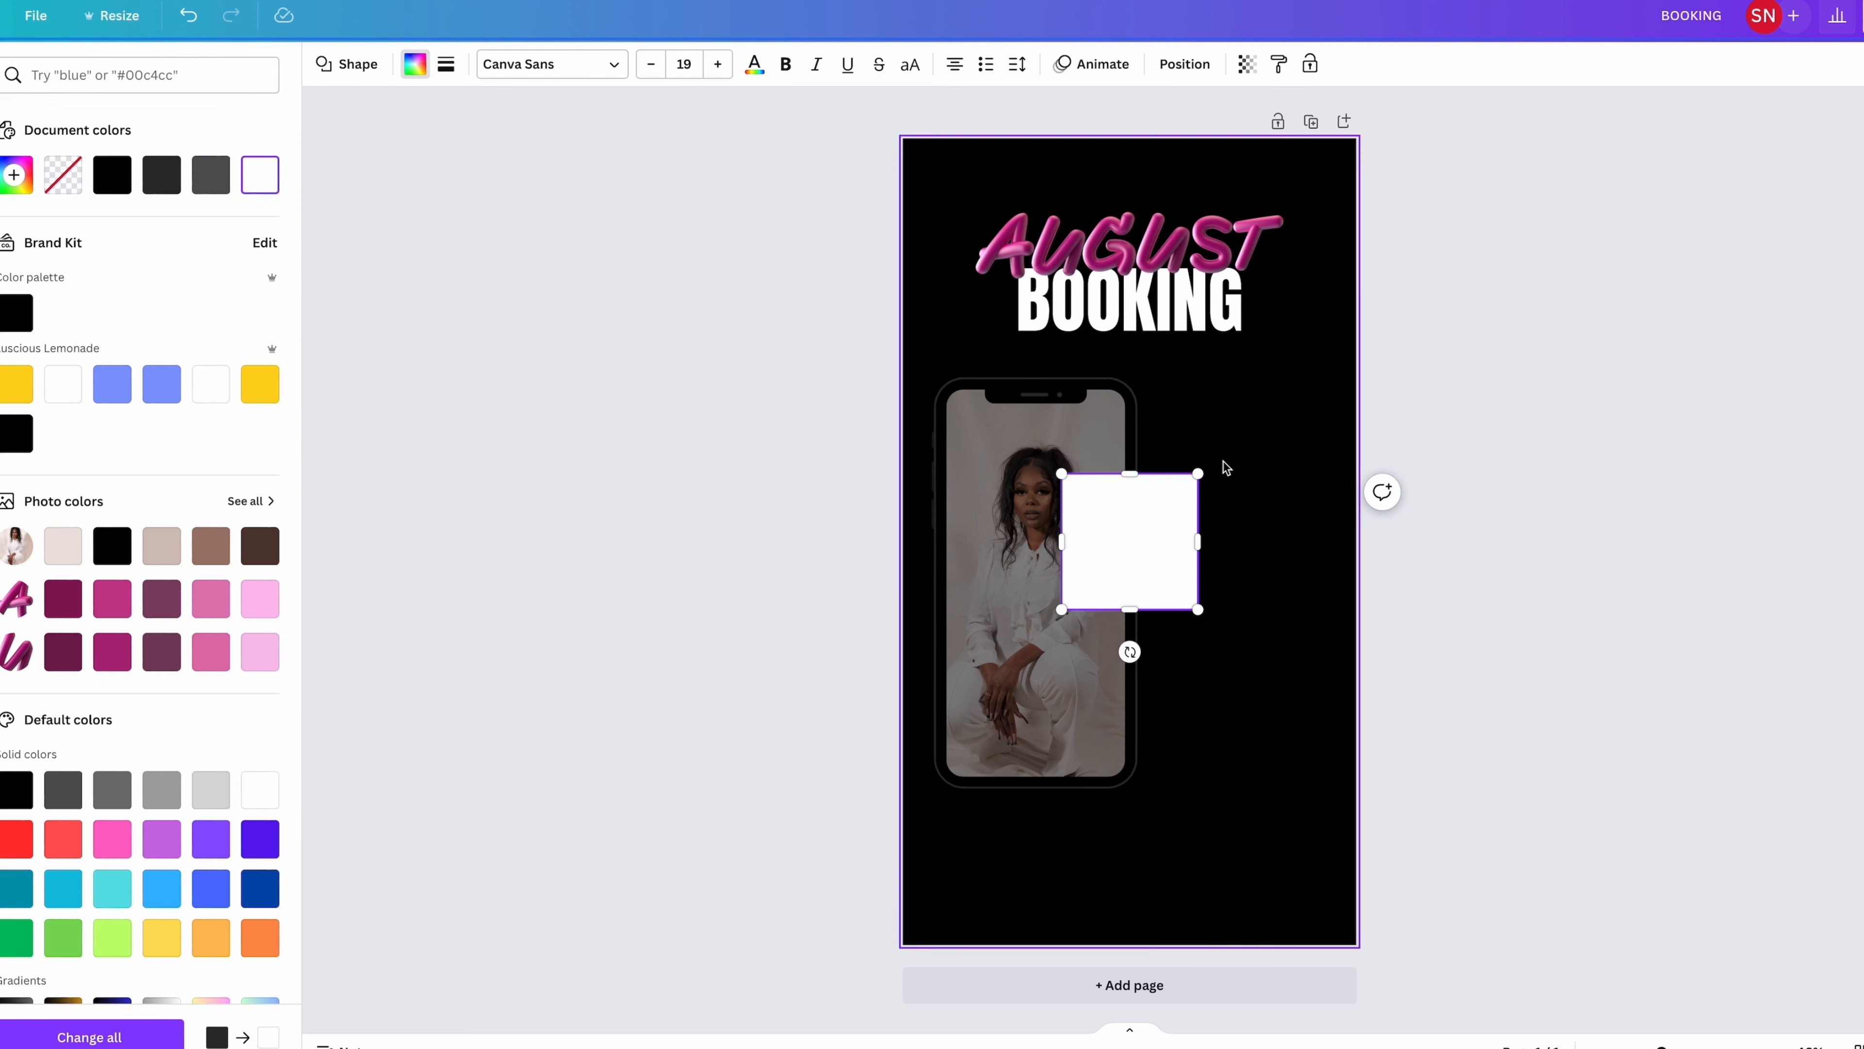
pyautogui.moveTo(1130, 476); pyautogui.dragTo(1149, 600)
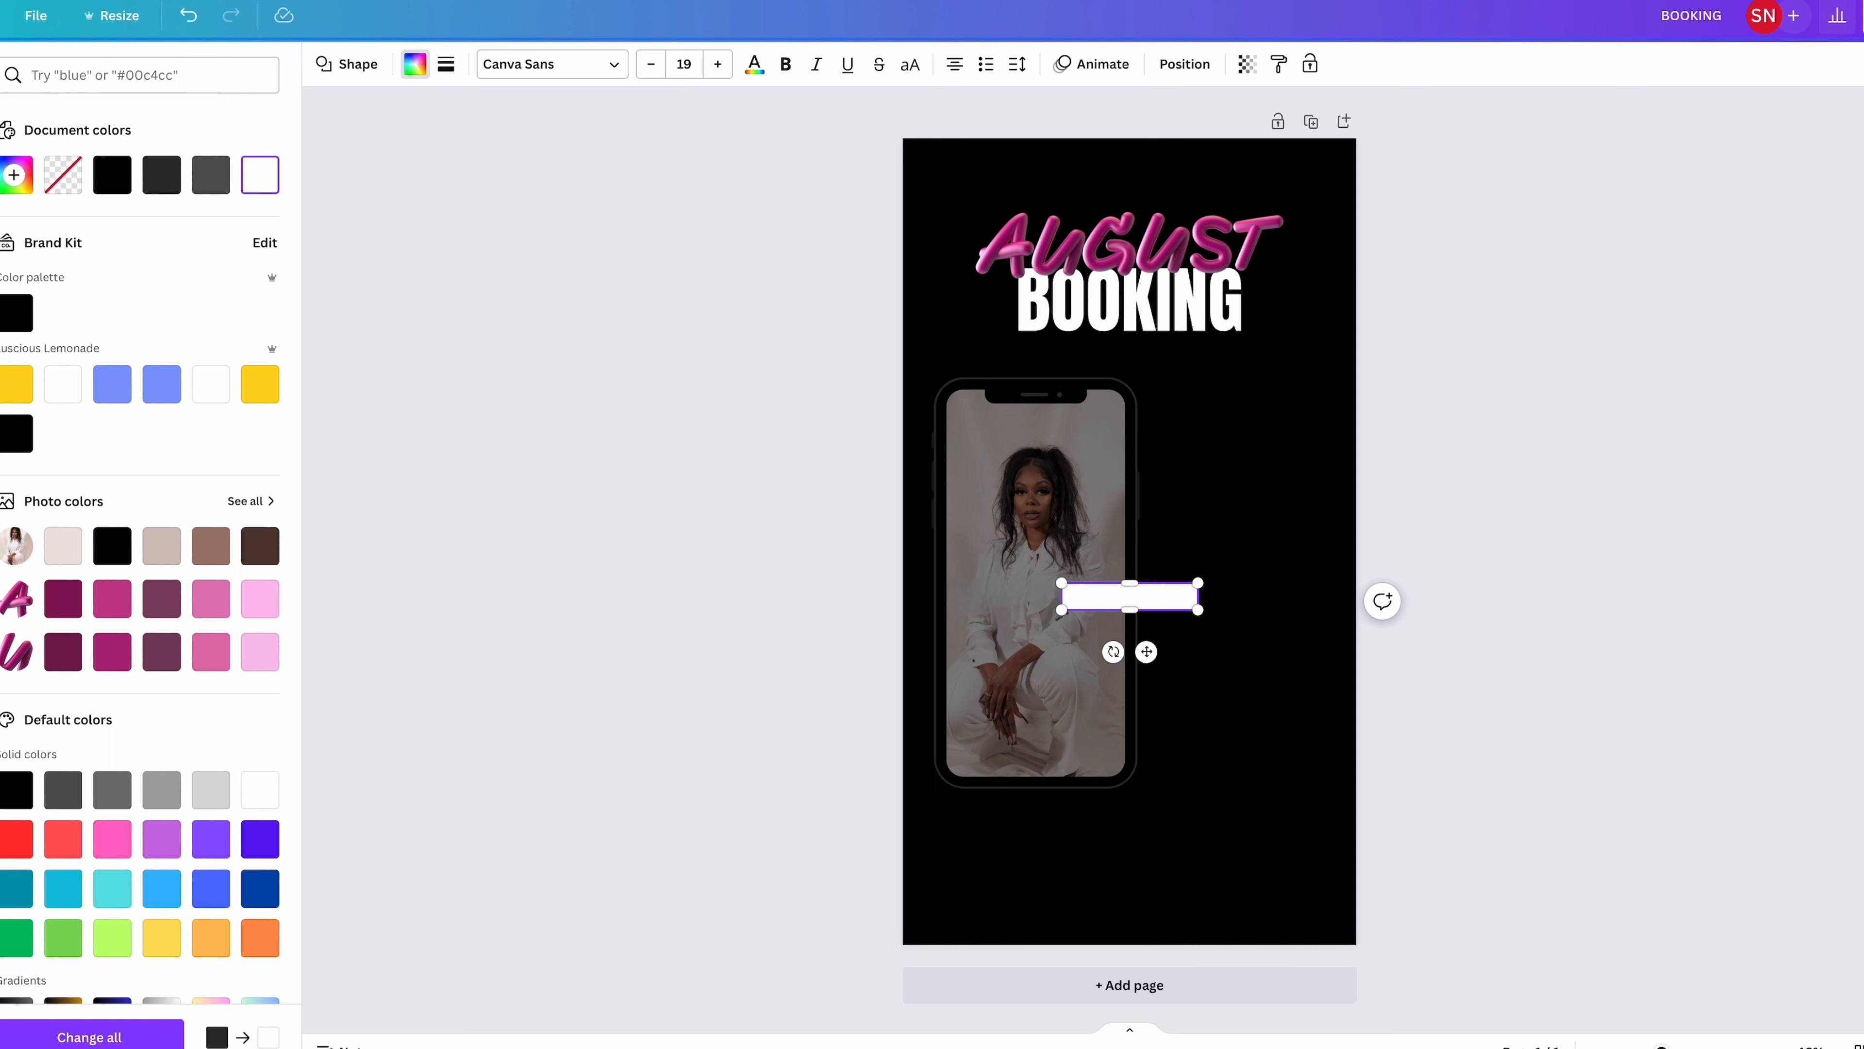
pyautogui.scroll(5, 1130, 559)
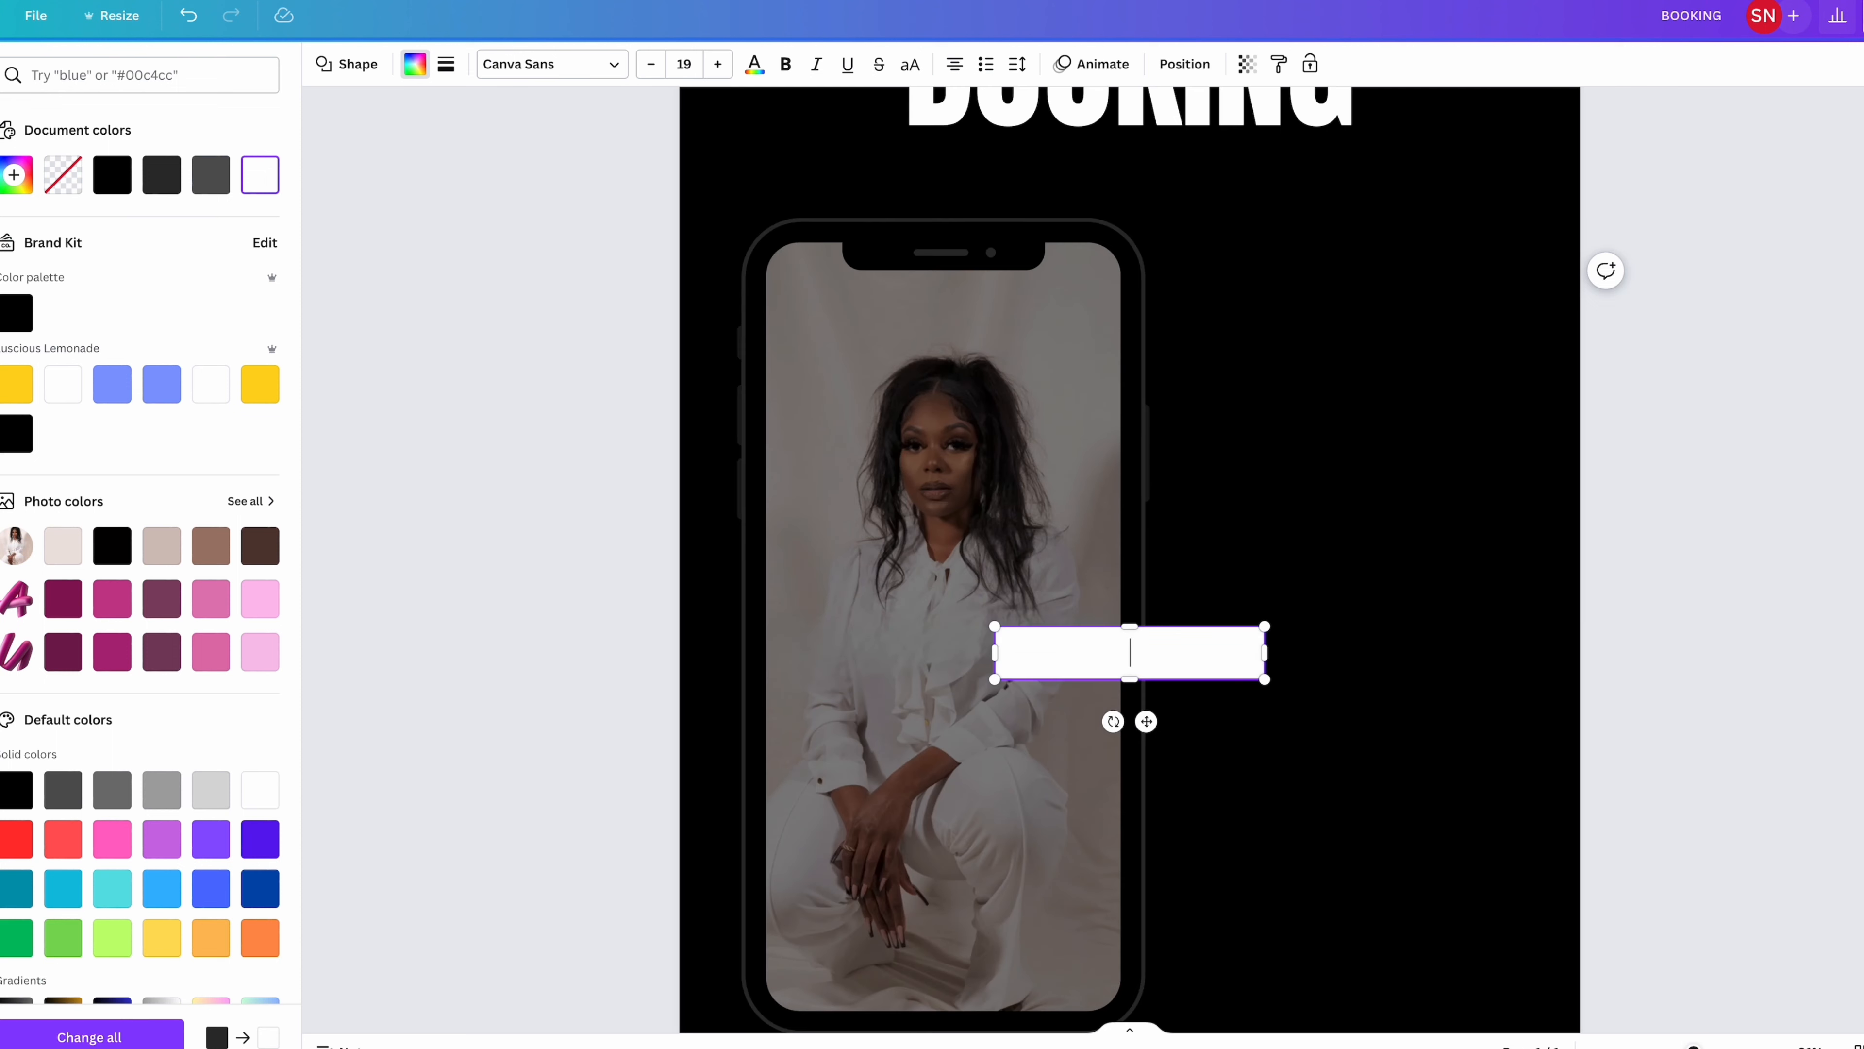
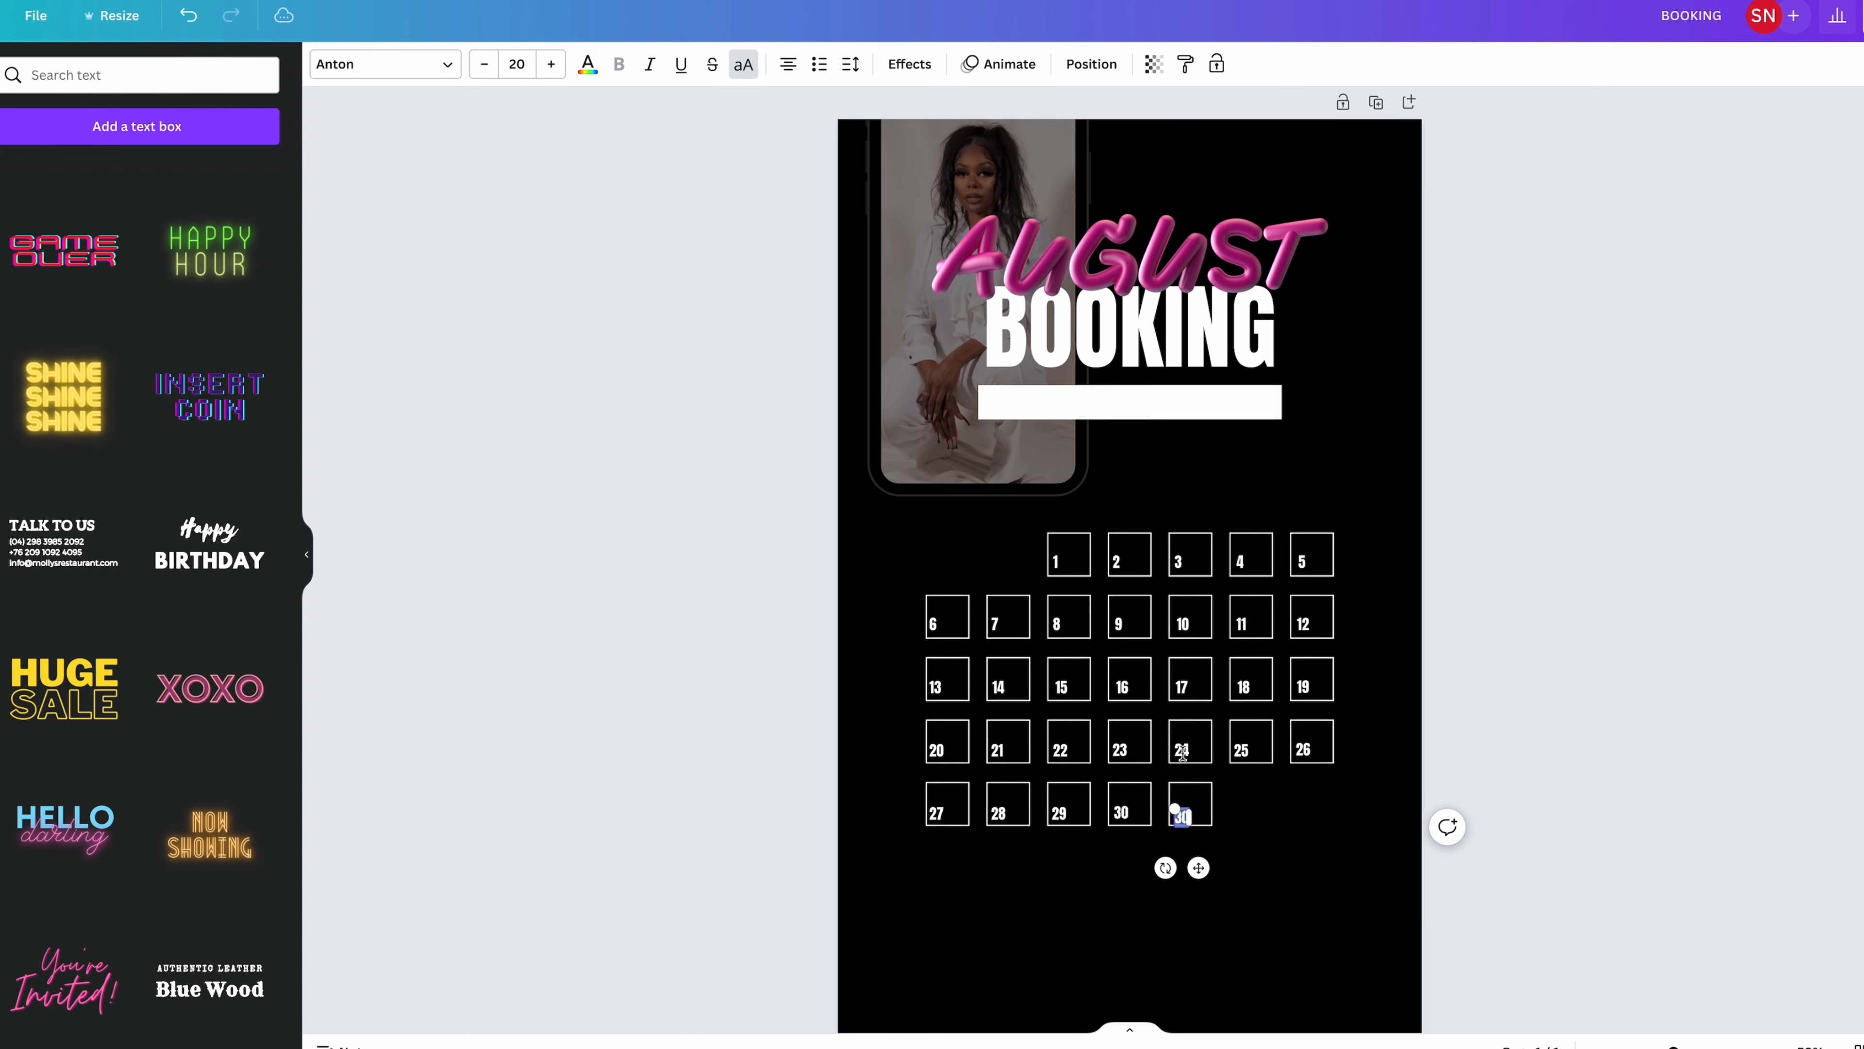
# Step: Number the last calendar square 31, and group all the date squares with their numbers
pyautogui.click(189, 16)
pyautogui.write('3')
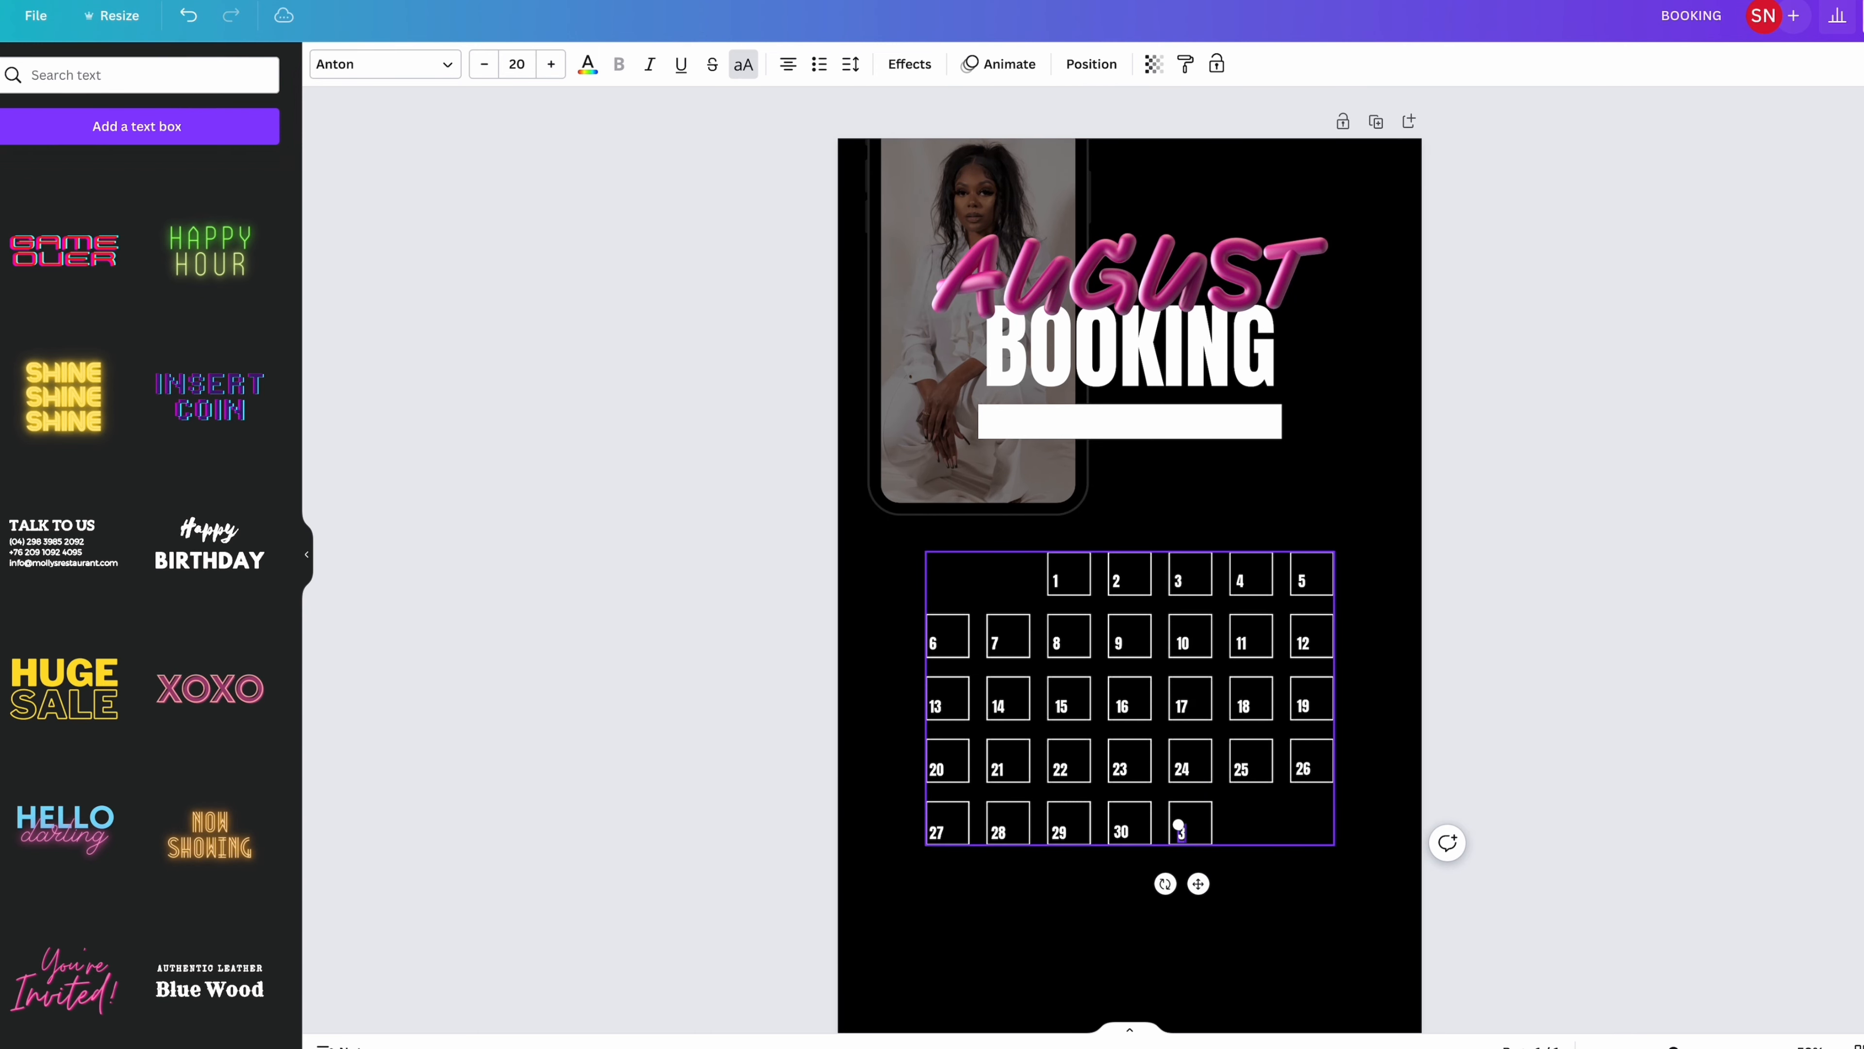
pyautogui.moveTo(1369, 897); pyautogui.dragTo(891, 536)
pyautogui.click(1086, 514)
pyautogui.click(1369, 570)
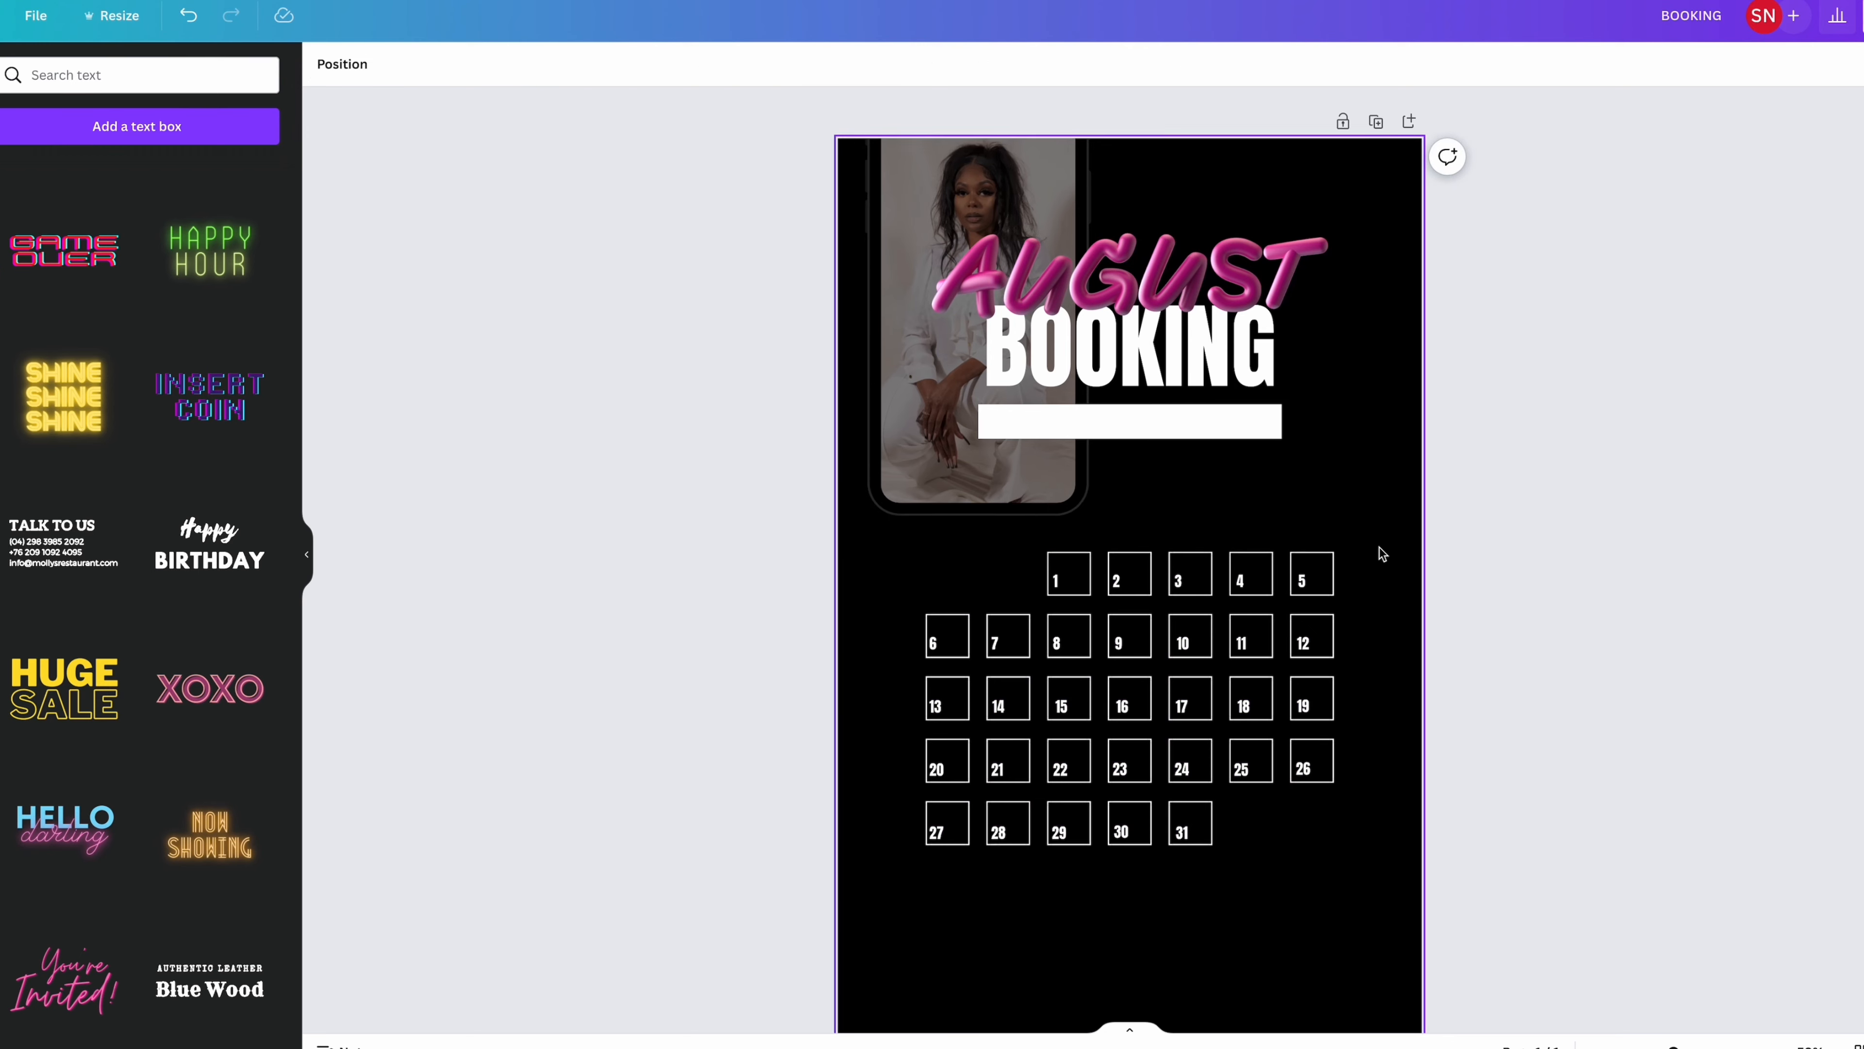
# Step: Move the phone frame down to the page's lower-left area and shrink it beside the calendar
pyautogui.scroll(-2, 1377, 554)
pyautogui.moveTo(940, 407); pyautogui.dragTo(941, 995)
pyautogui.moveTo(954, 778); pyautogui.dragTo(976, 841)
pyautogui.moveTo(887, 633); pyautogui.dragTo(952, 762)
pyautogui.moveTo(1028, 859); pyautogui.dragTo(928, 808)
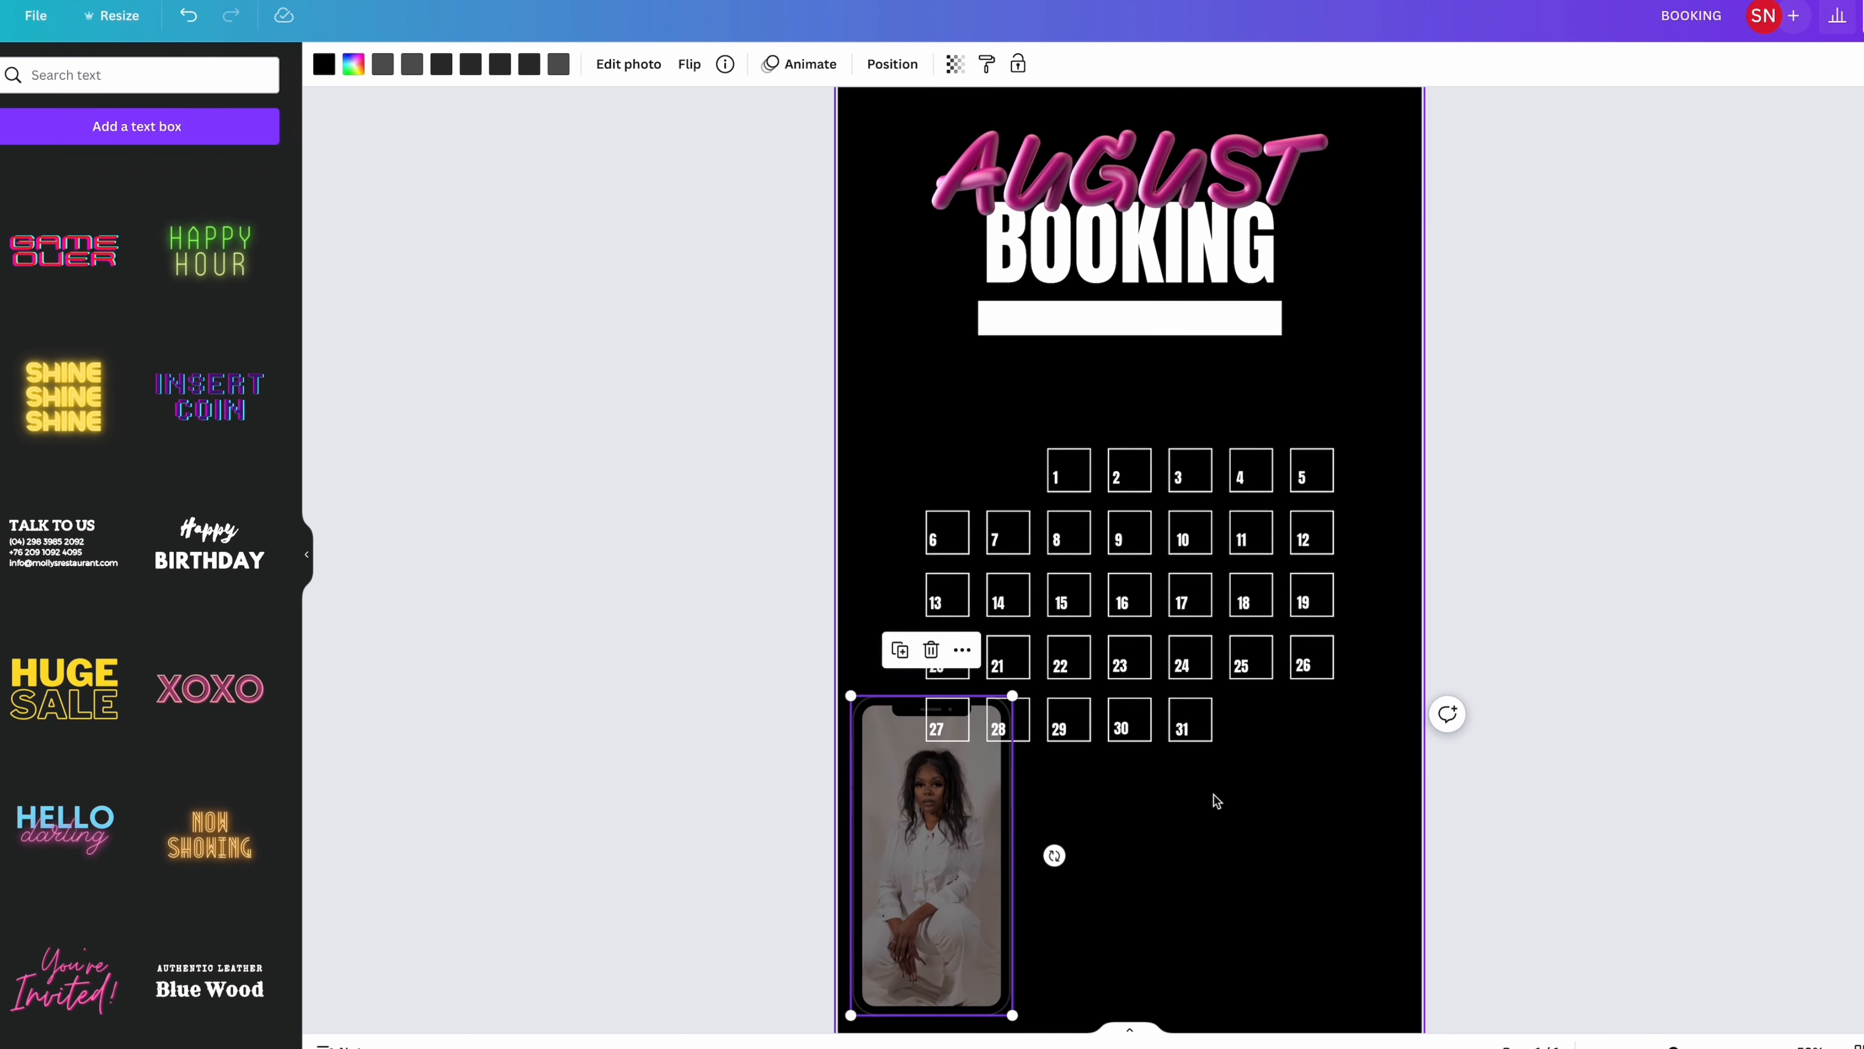
# Step: Shrink the calendar group and shift it towards the page's right edge so it clears the phone frame
pyautogui.moveTo(1130, 543); pyautogui.dragTo(1200, 545)
pyautogui.moveTo(998, 462); pyautogui.dragTo(1043, 531)
pyautogui.click(931, 867)
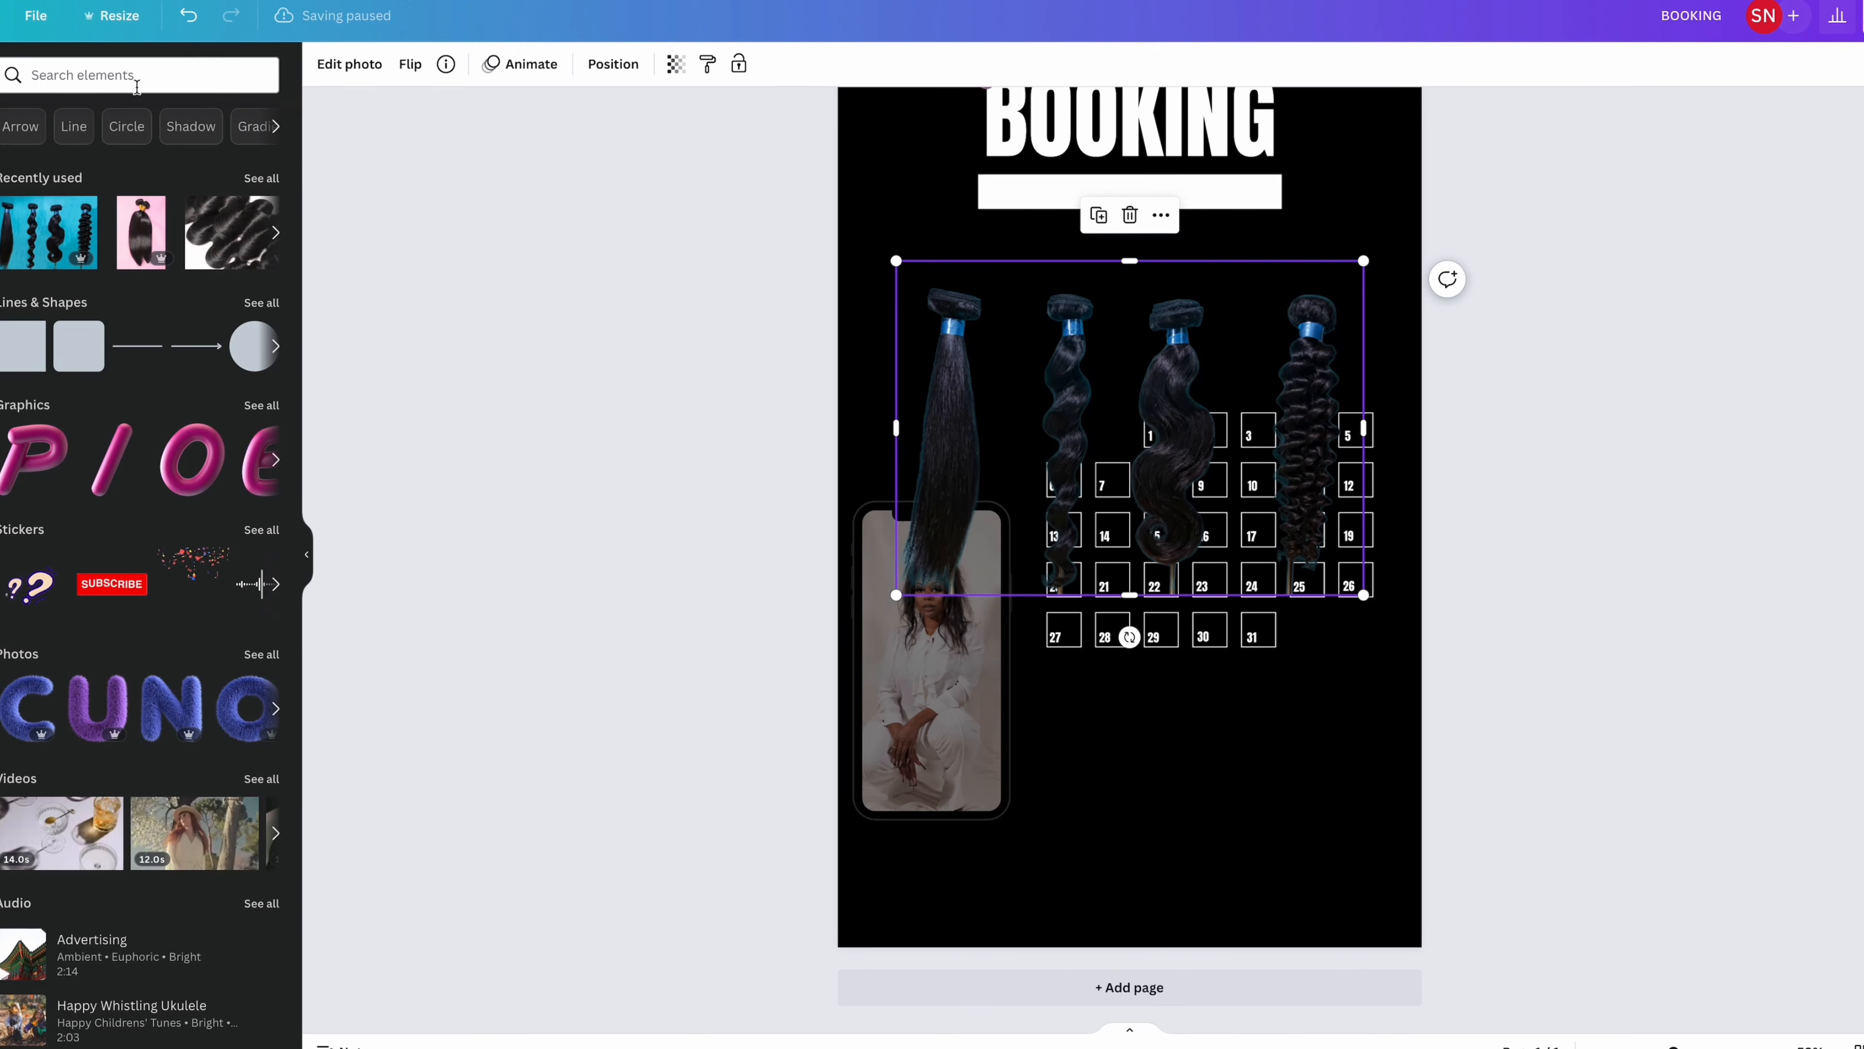
# Step: Search the elements for BUNDLE OF HAIR, add the photo of three wavy black bundles and remove its background
pyautogui.click(136, 86)
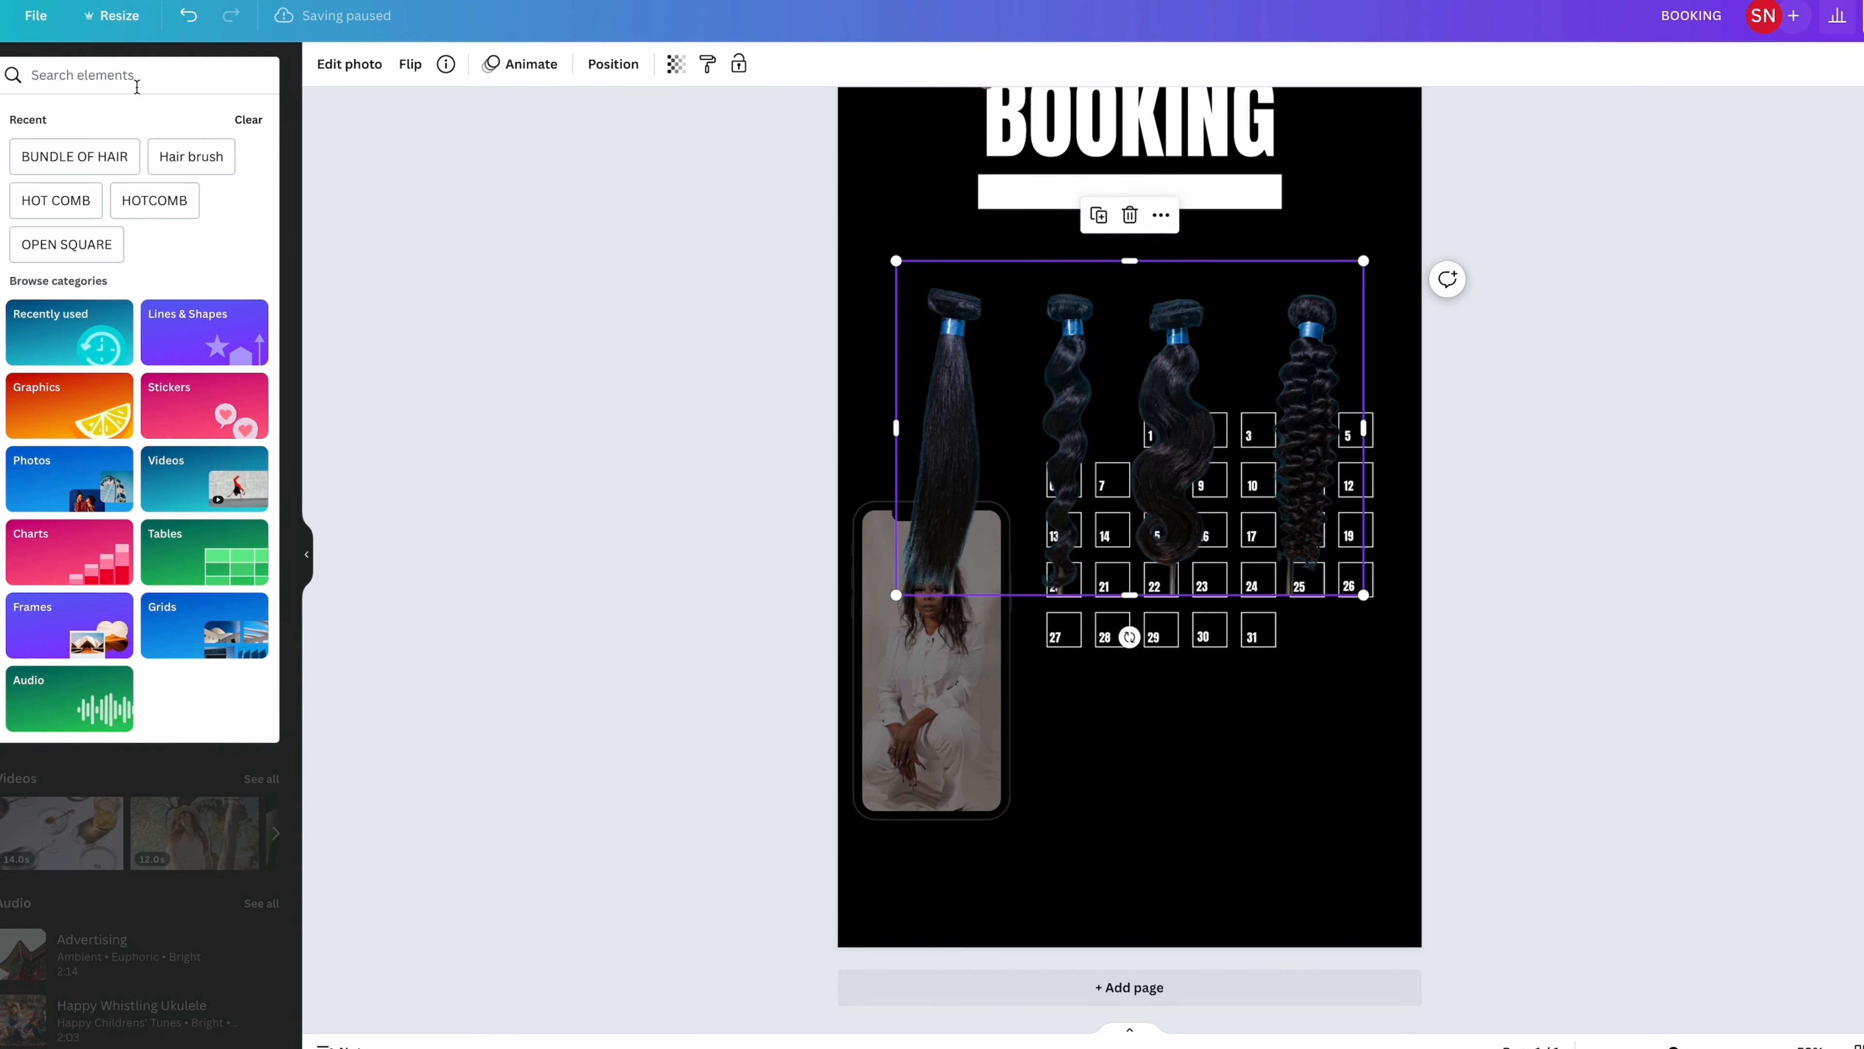
pyautogui.click(103, 156)
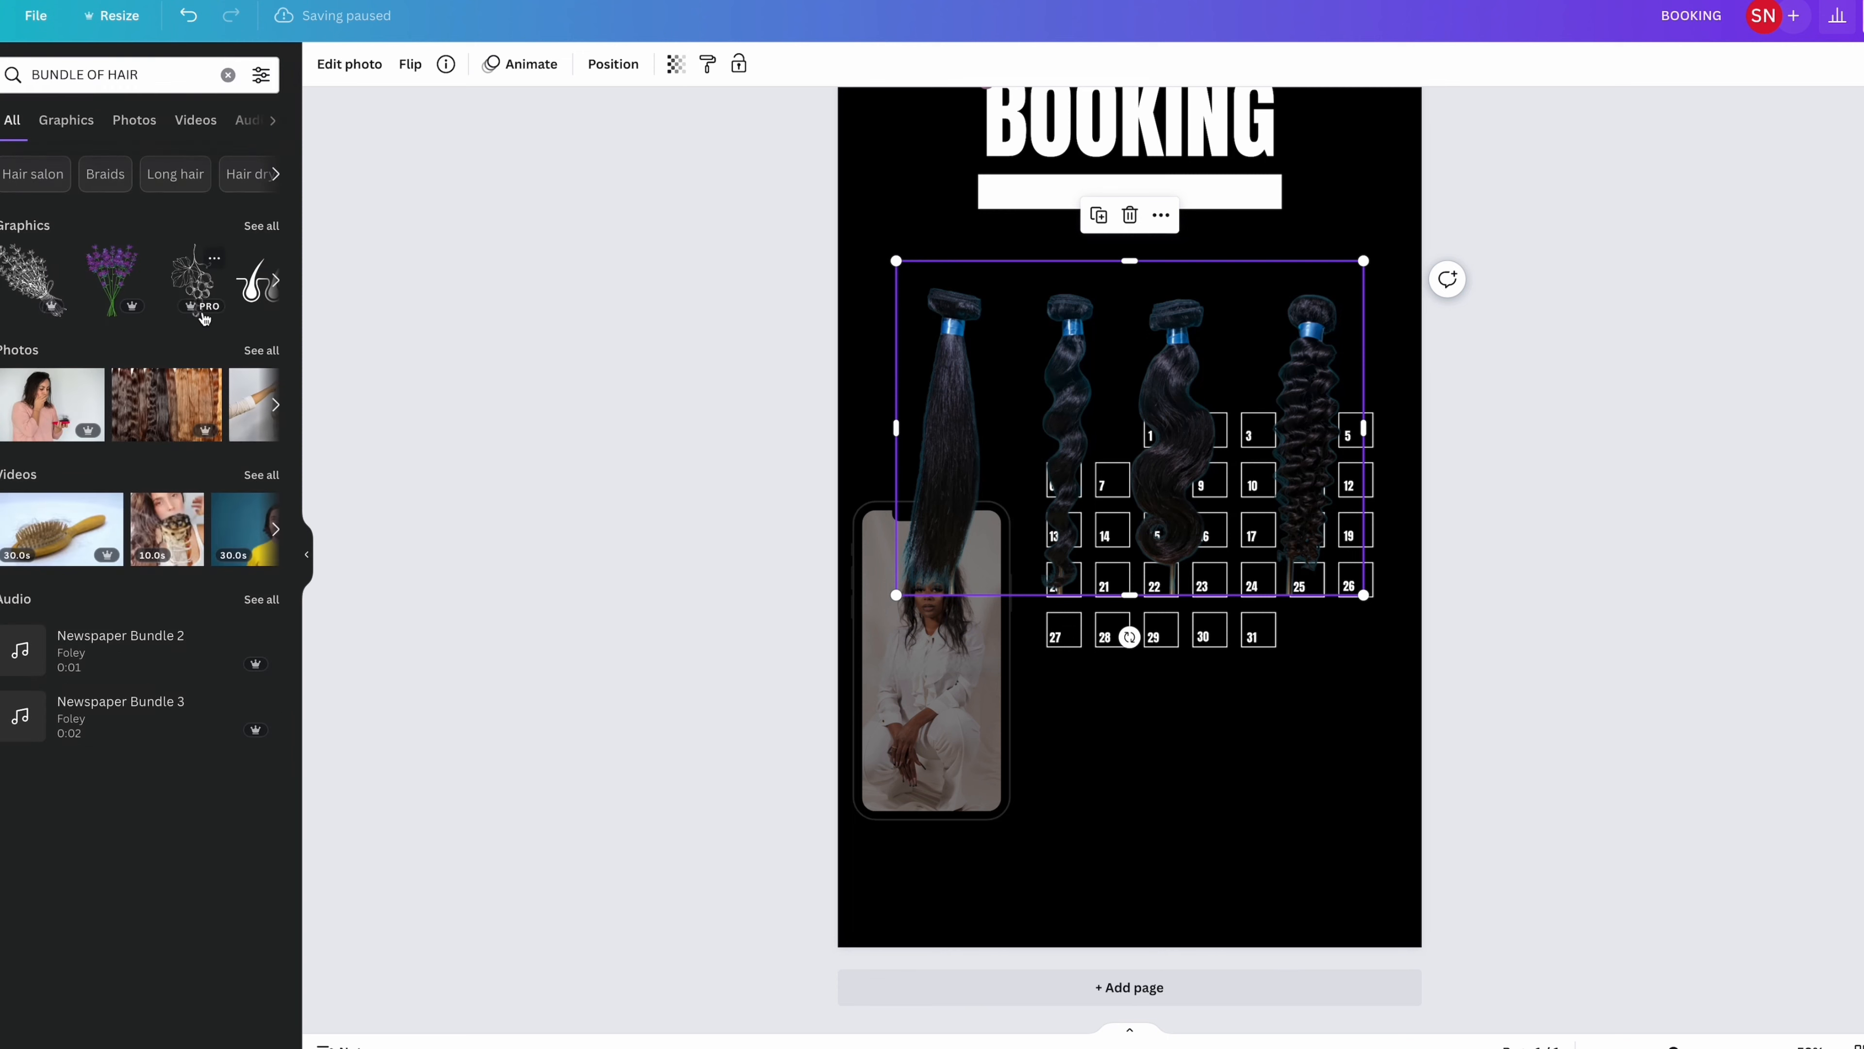
pyautogui.scroll(-10, 199, 639)
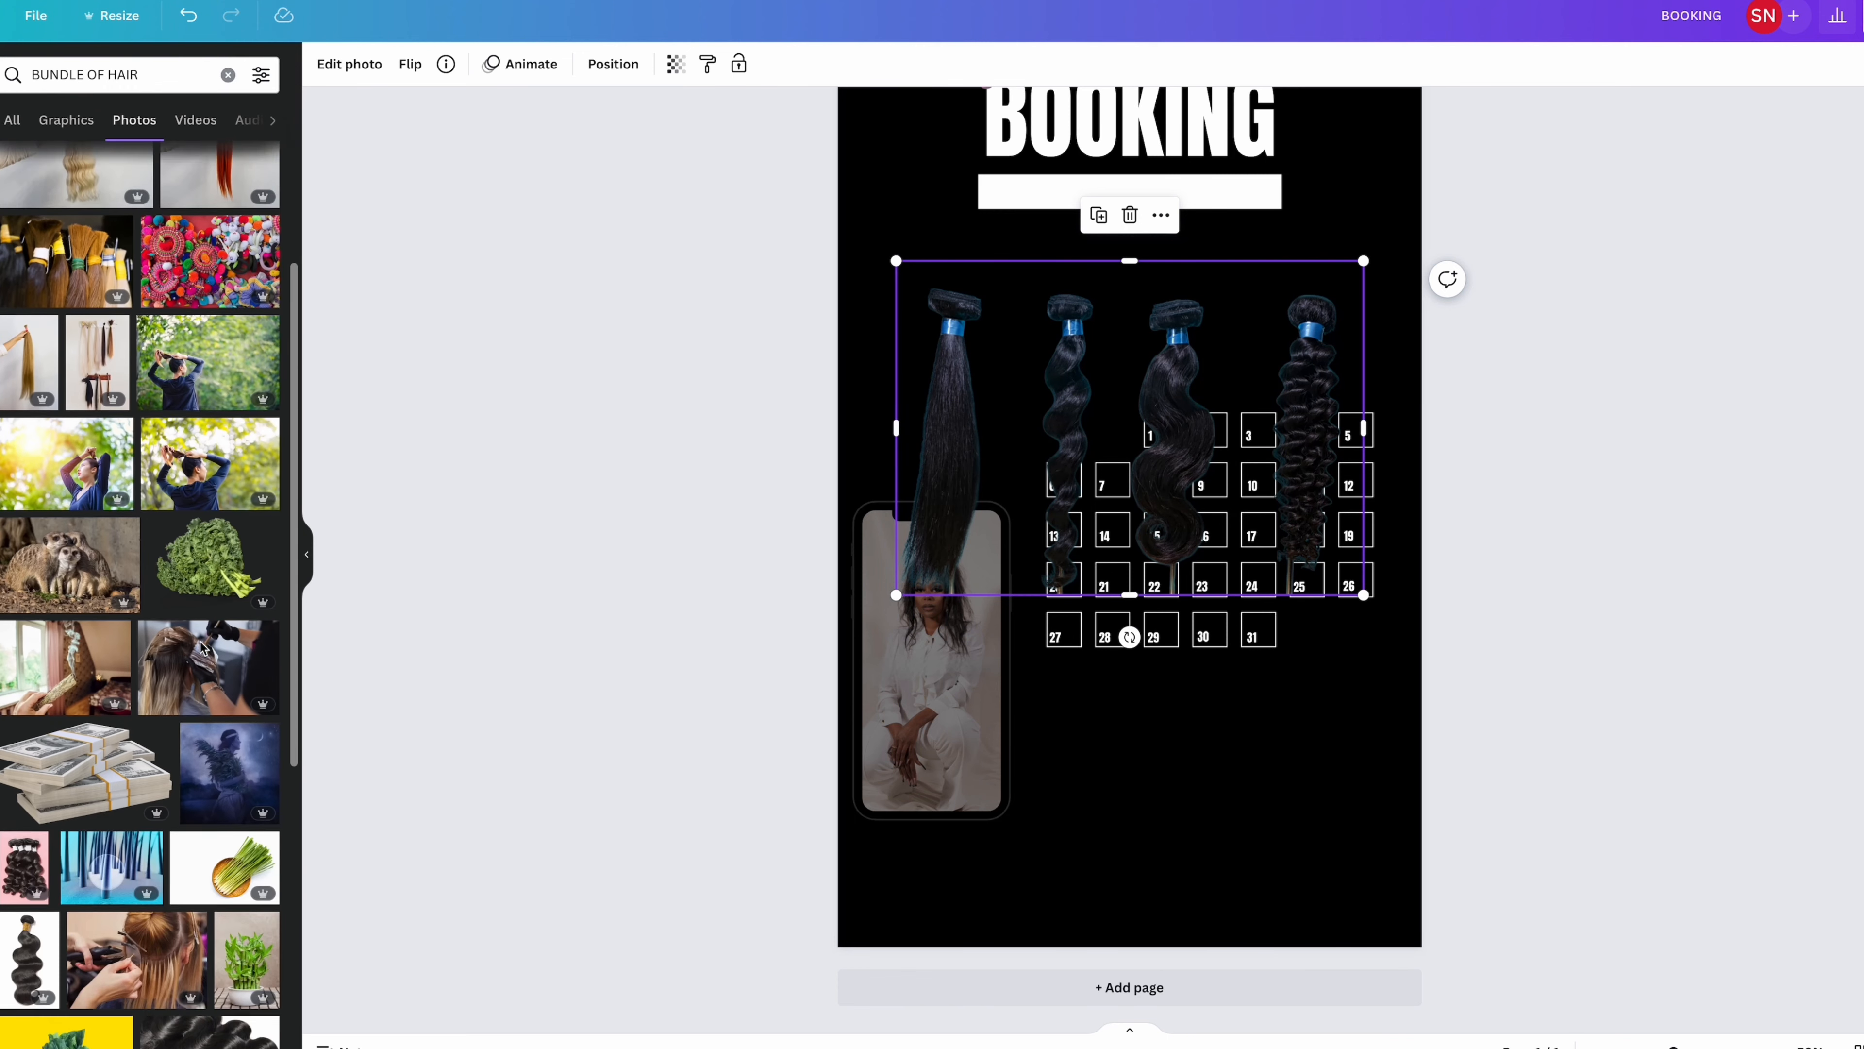
pyautogui.scroll(-3, 200, 641)
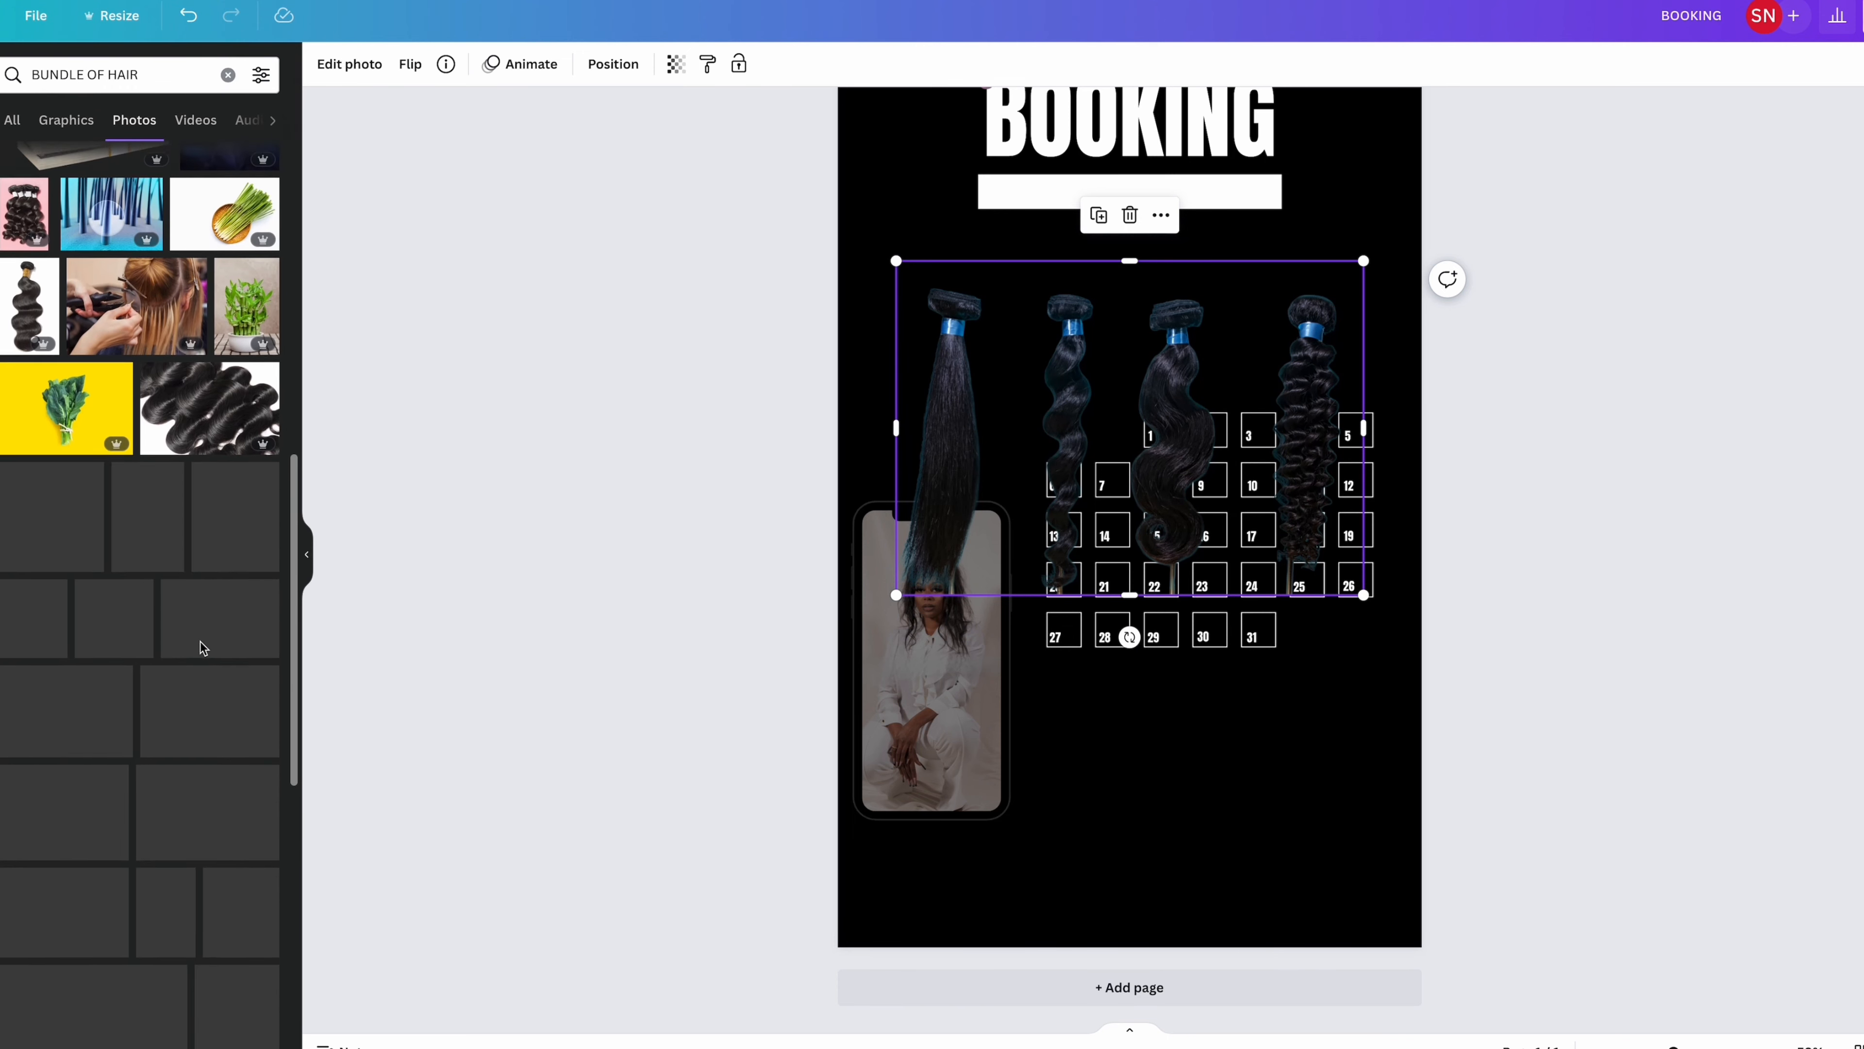
pyautogui.scroll(-8, 200, 641)
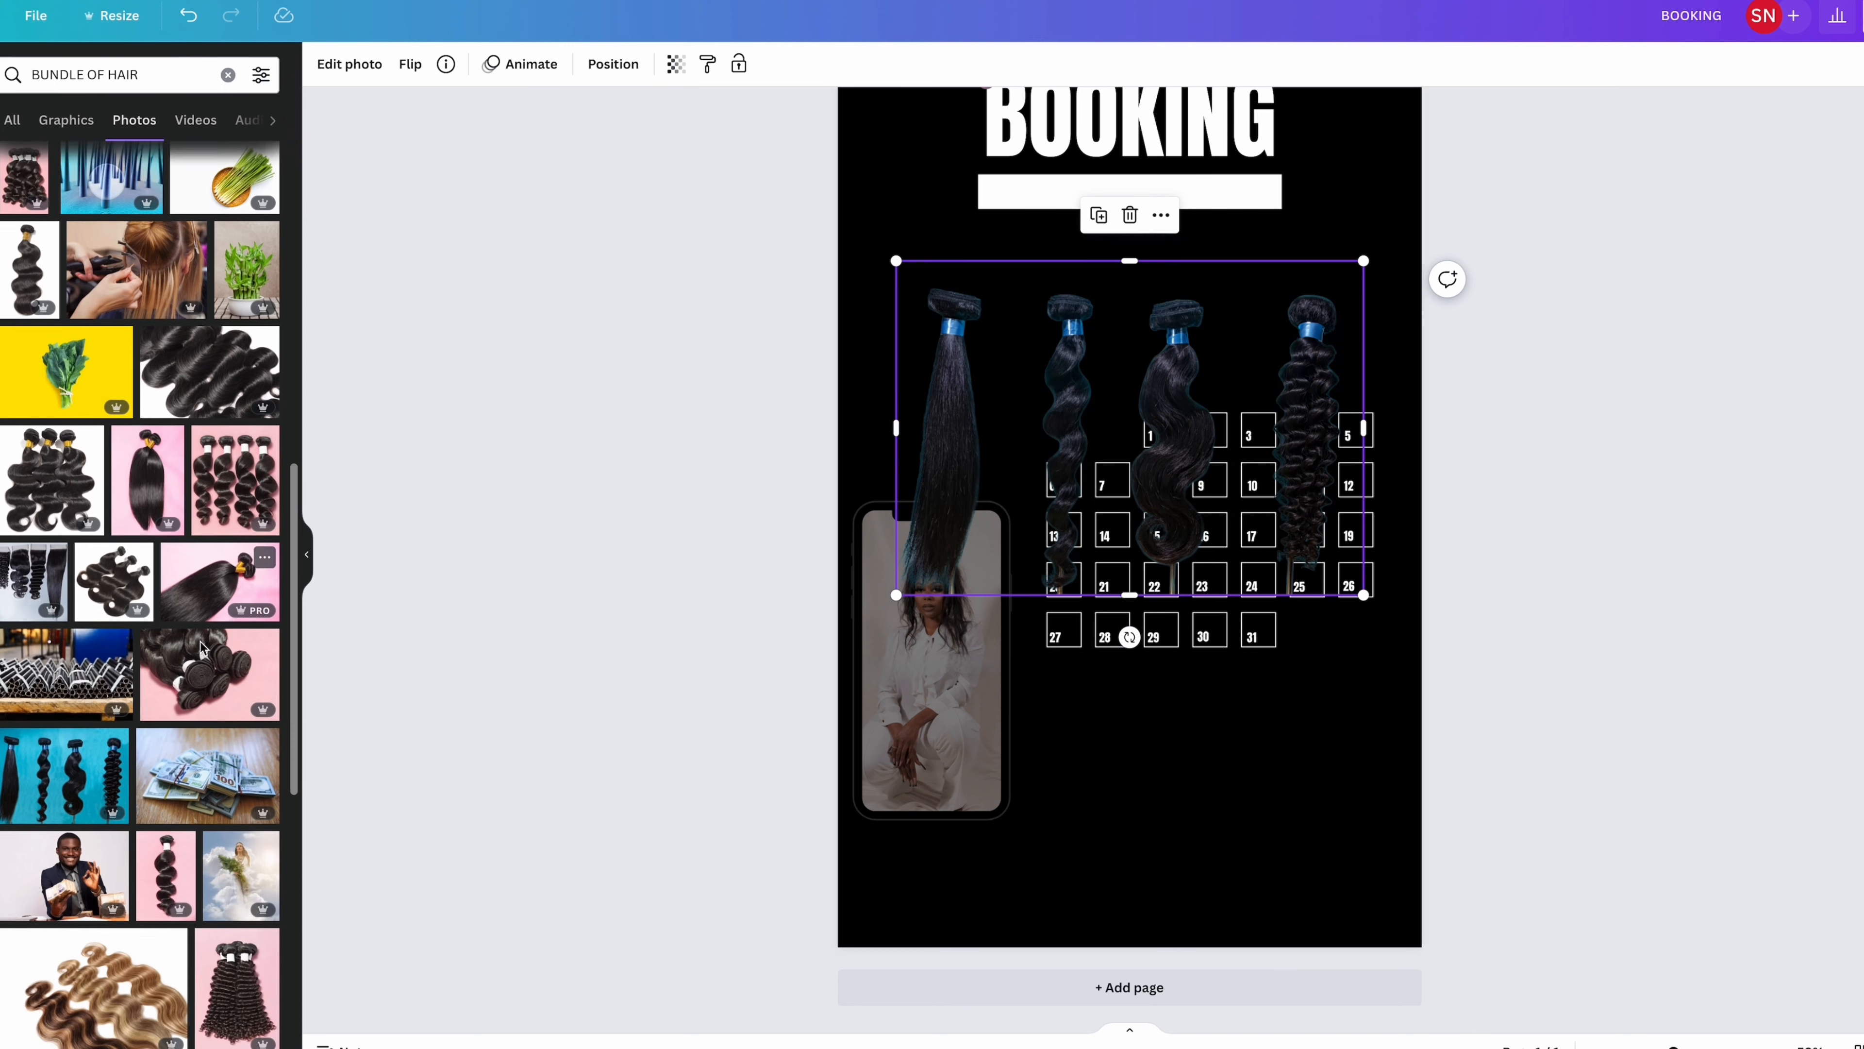
pyautogui.scroll(-3, 200, 641)
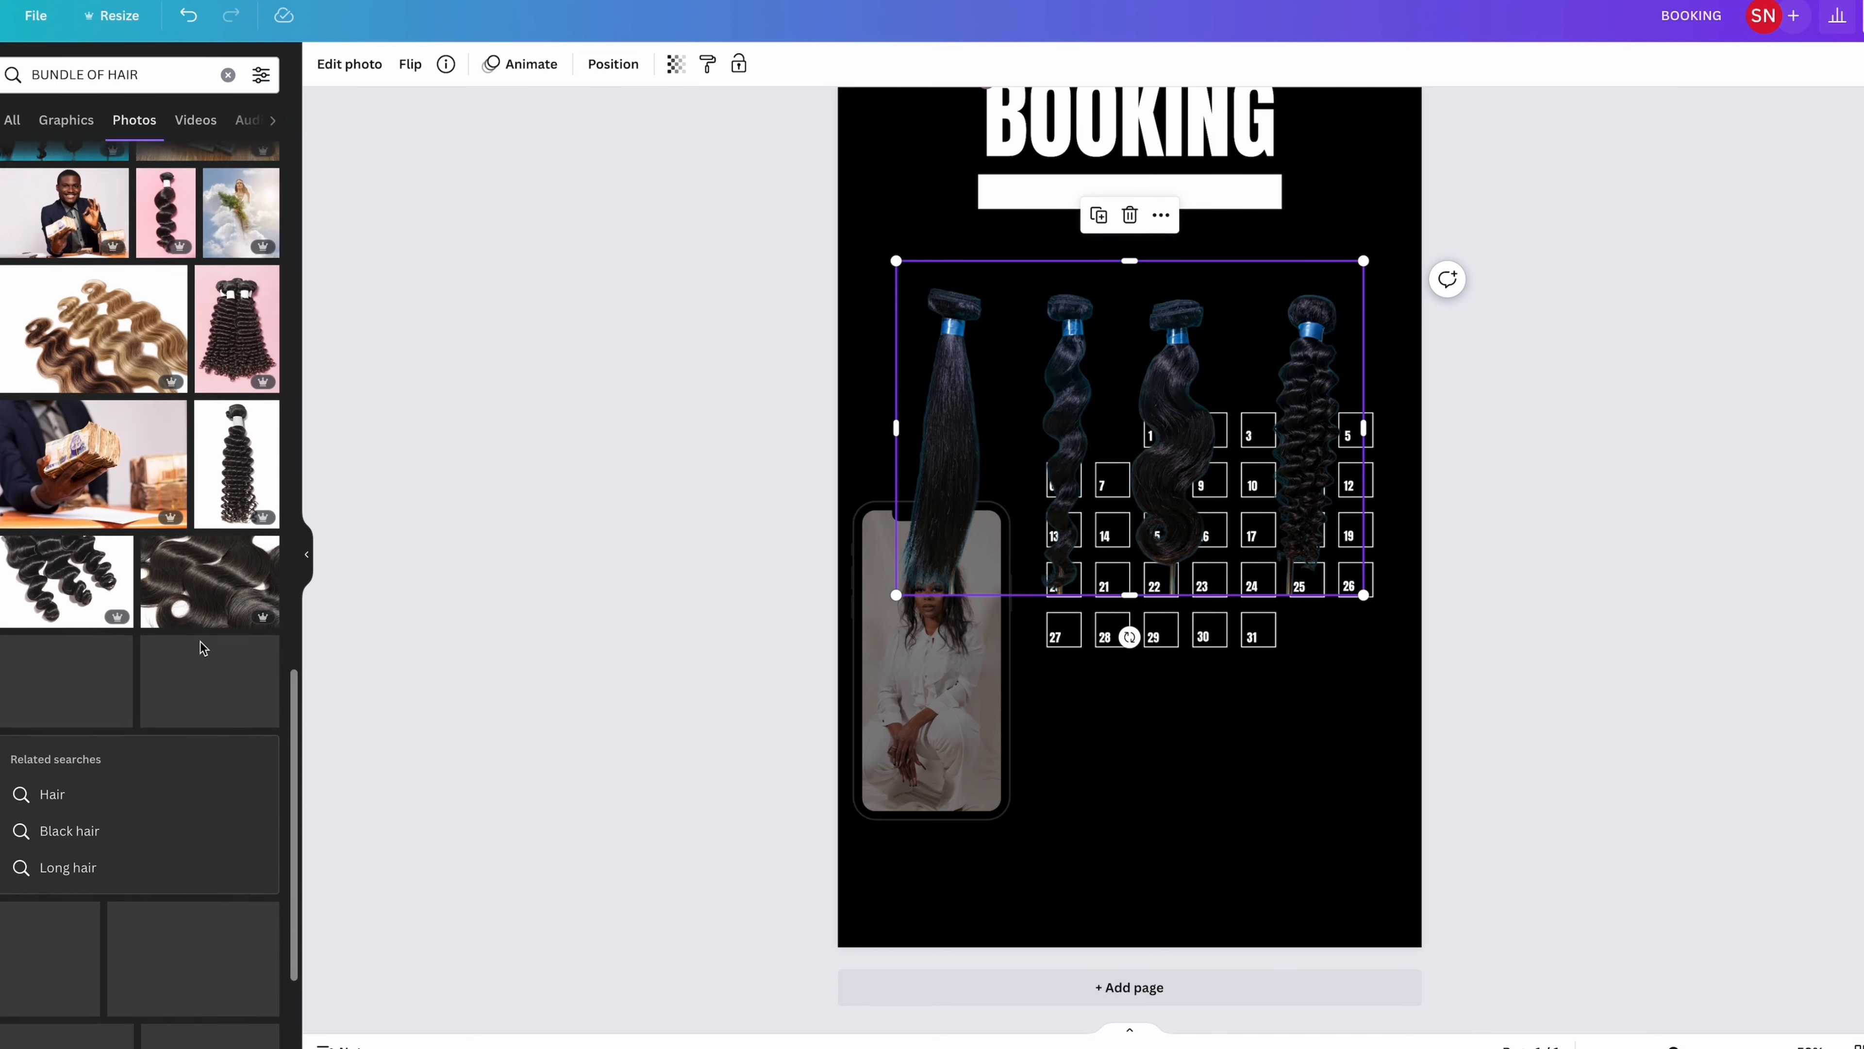
pyautogui.scroll(-4, 199, 641)
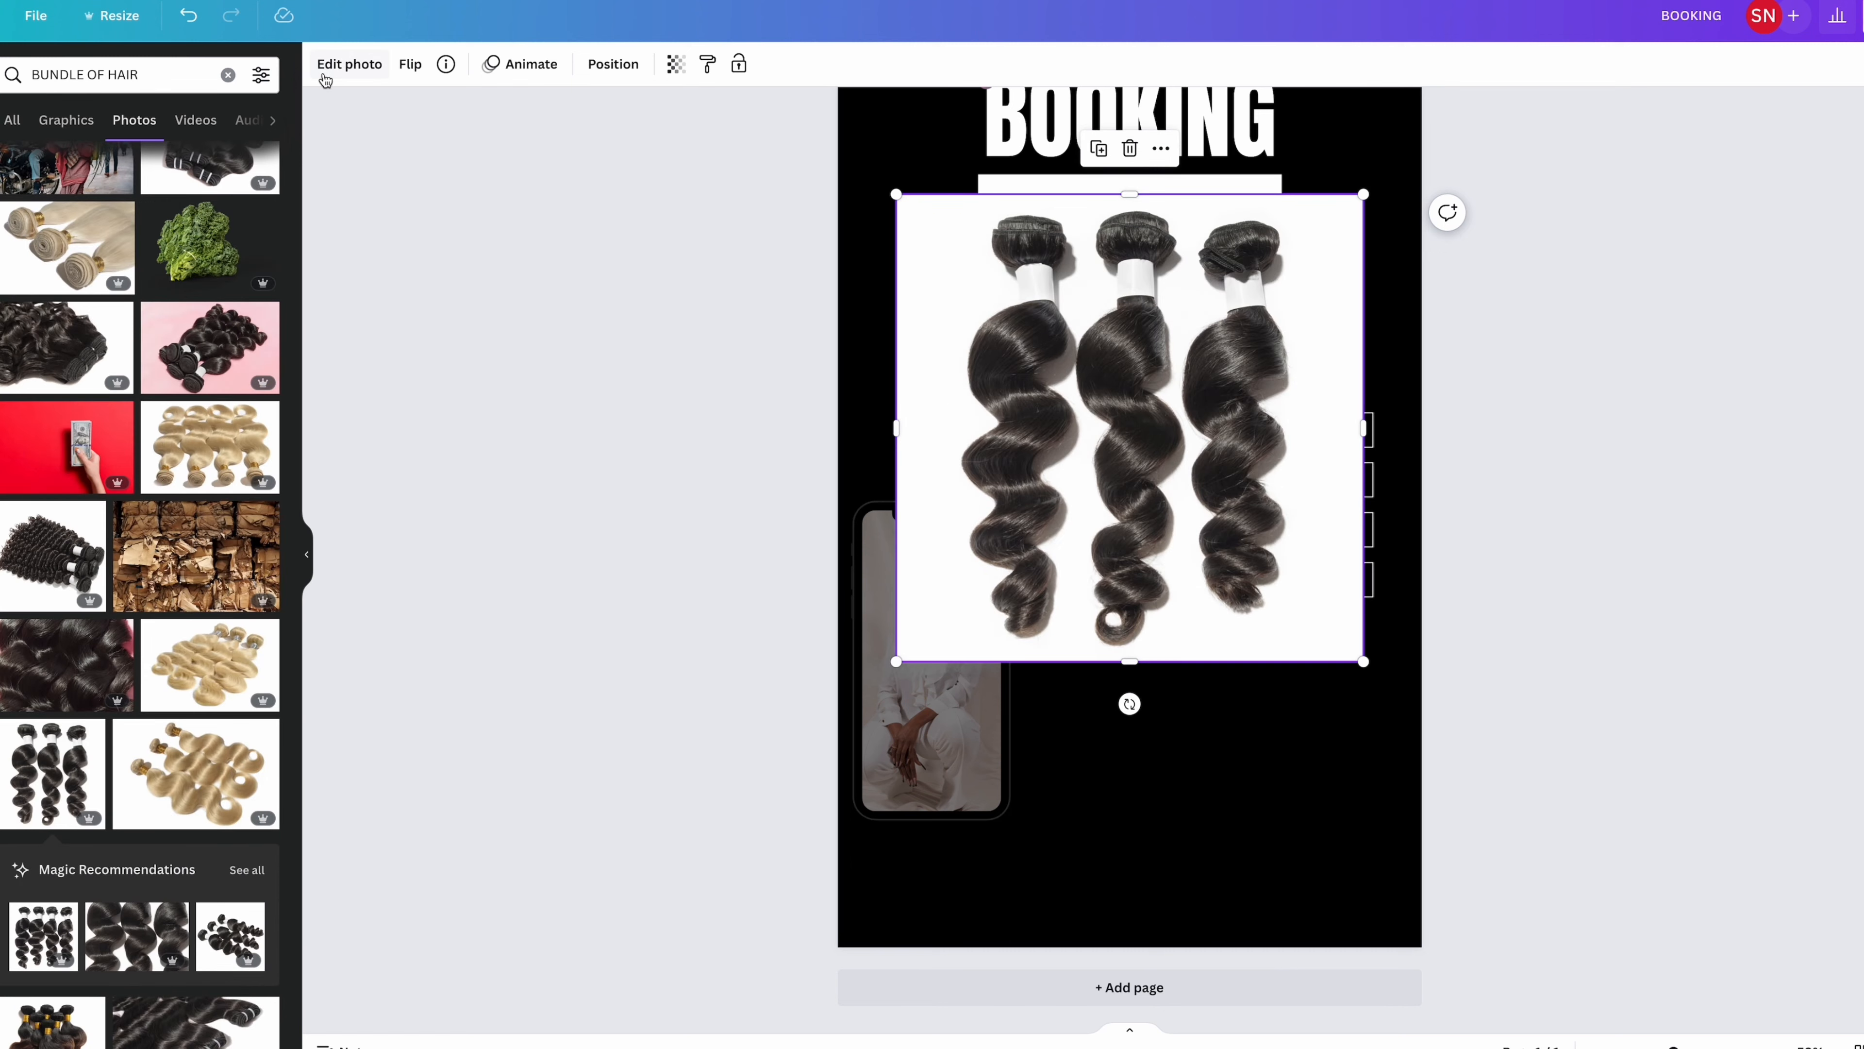
pyautogui.click(349, 64)
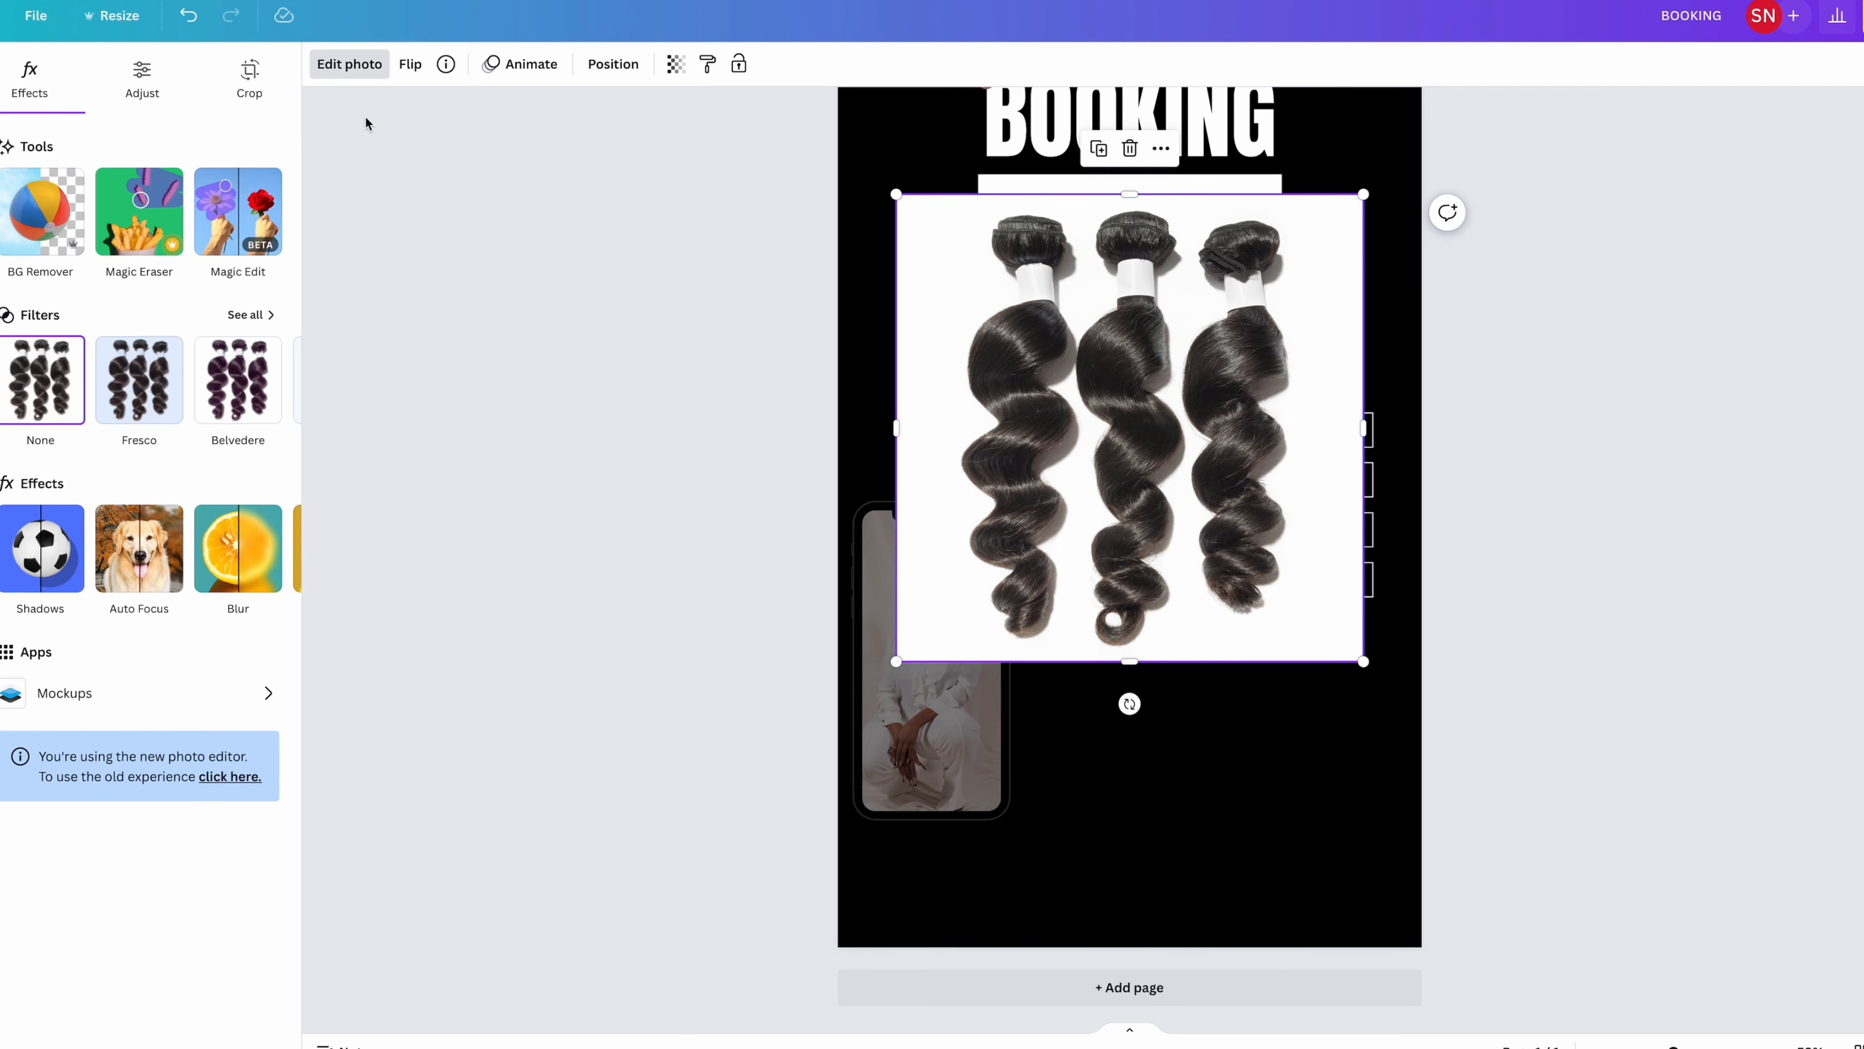
pyautogui.click(40, 212)
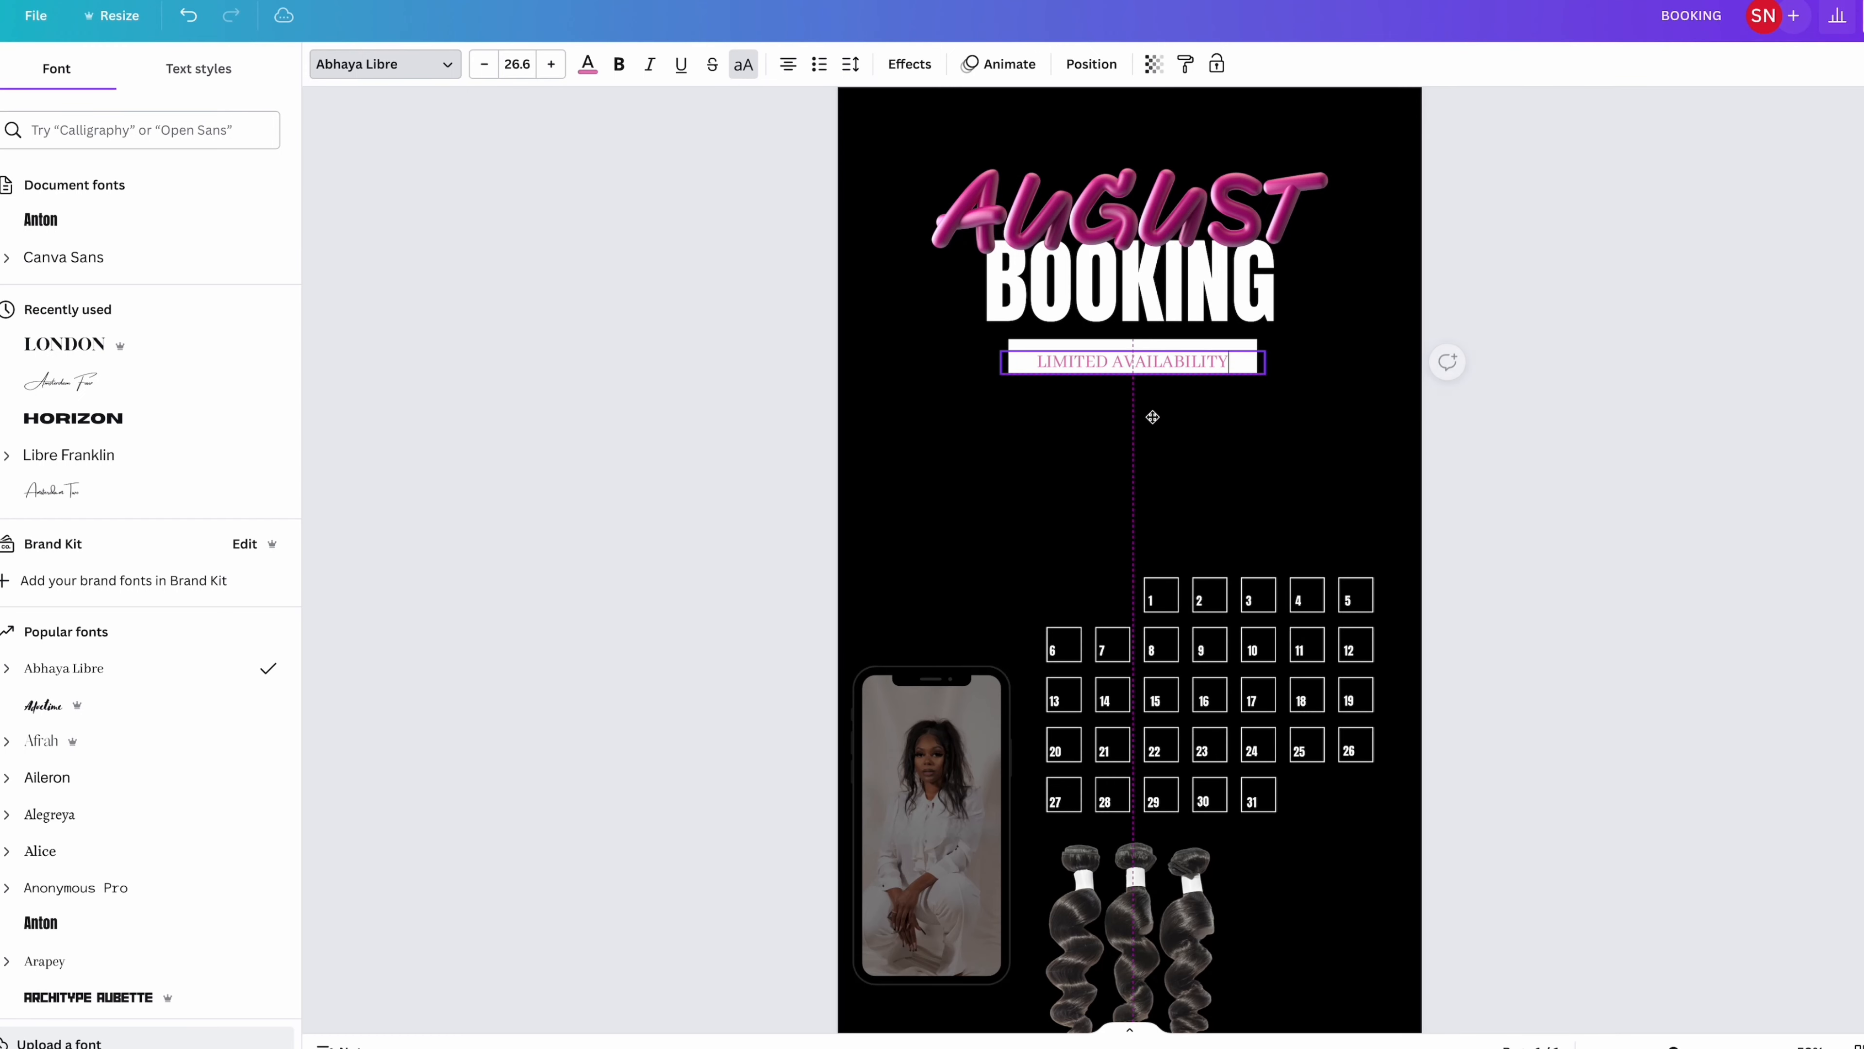
# Step: Centre the LIMITED AVAILABILITY text on the white bar beneath BOOKING
pyautogui.moveTo(1152, 417); pyautogui.dragTo(1151, 411)
pyautogui.click(1258, 480)
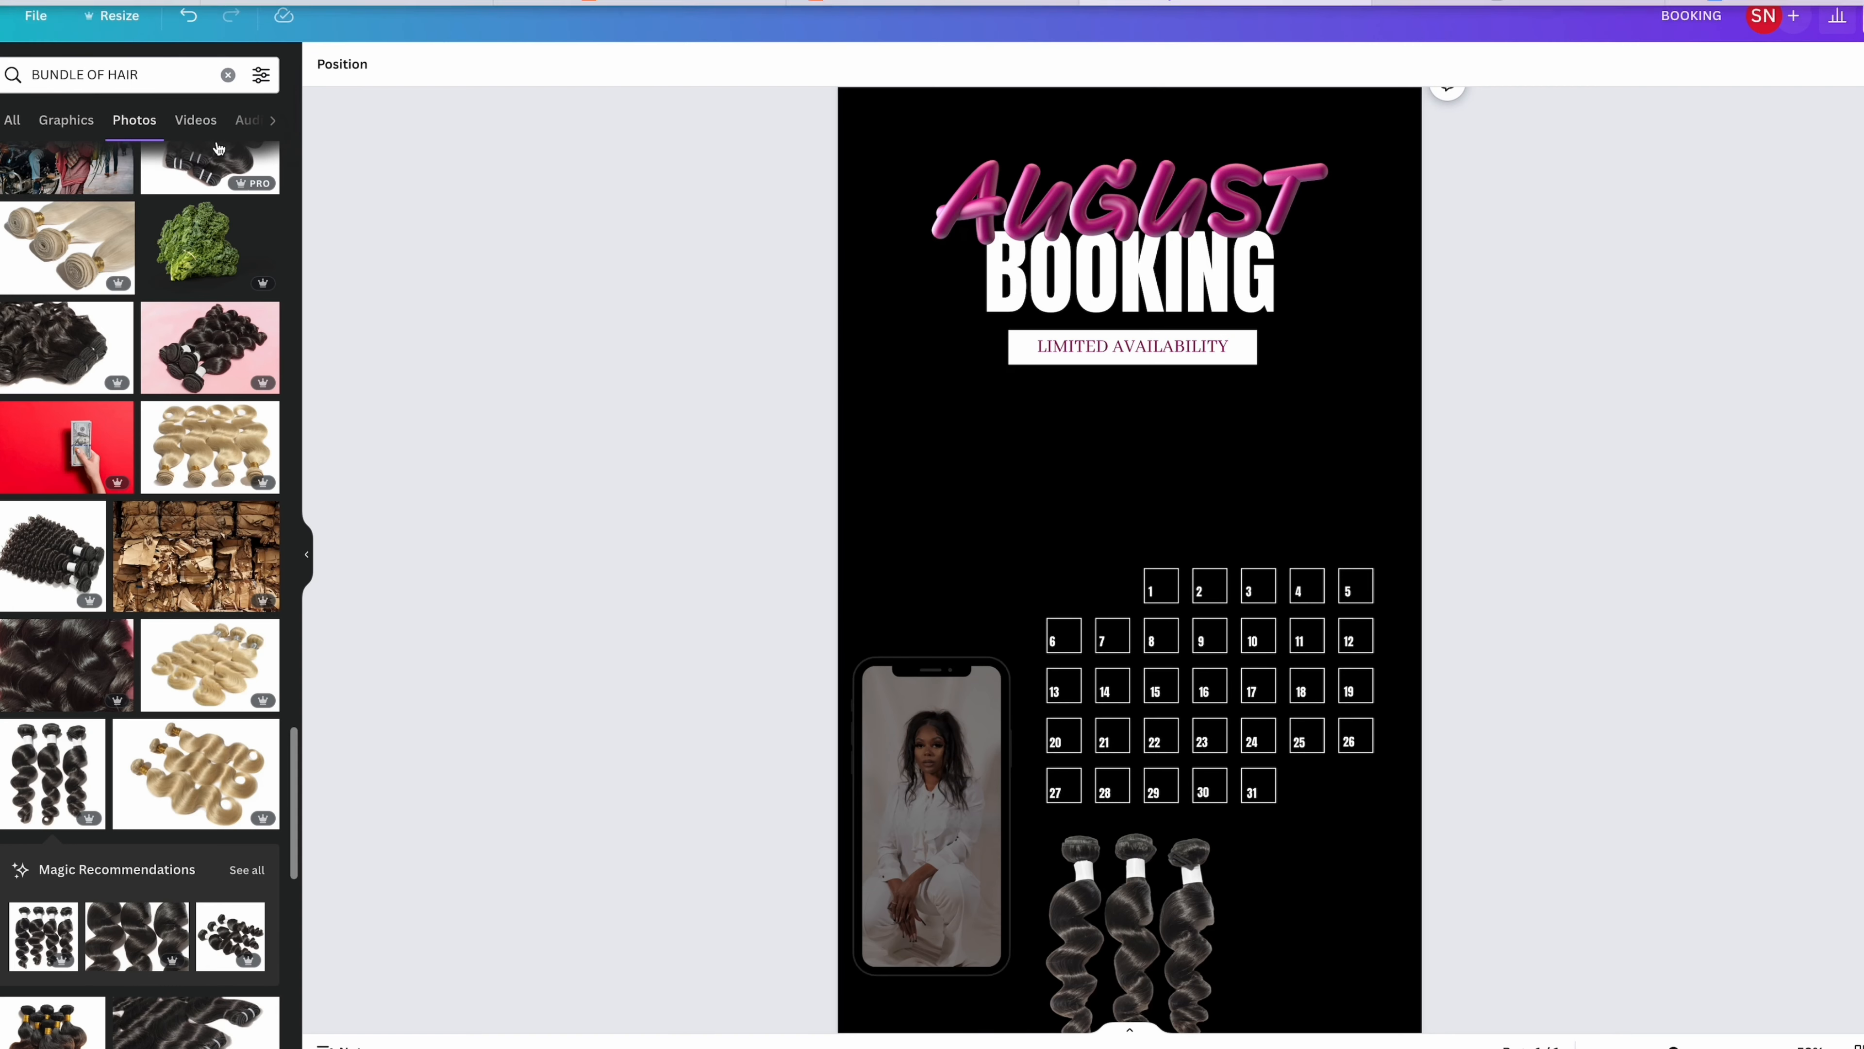
# Step: Search the elements for an Instagram logo, add the round black one and recolour it light pink #febeee
pyautogui.click(228, 74)
pyautogui.write('INSTGRAM')
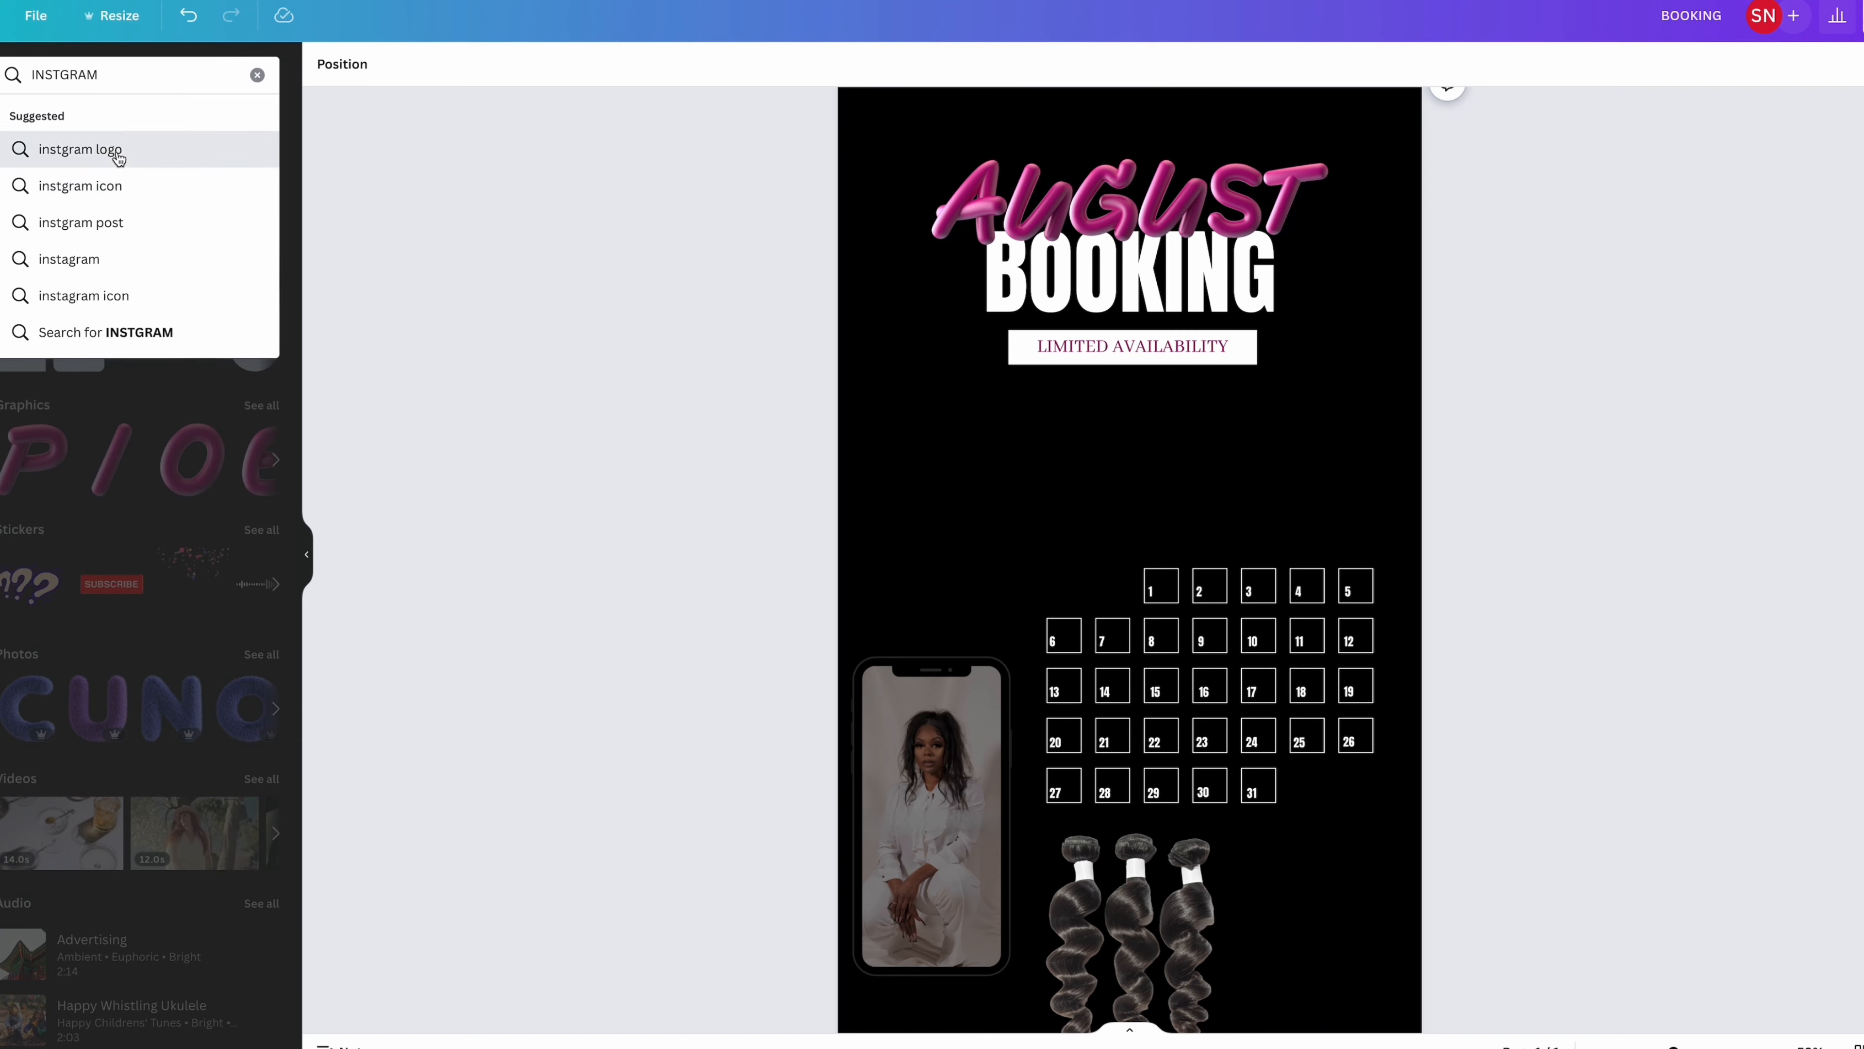
pyautogui.click(110, 150)
pyautogui.click(252, 294)
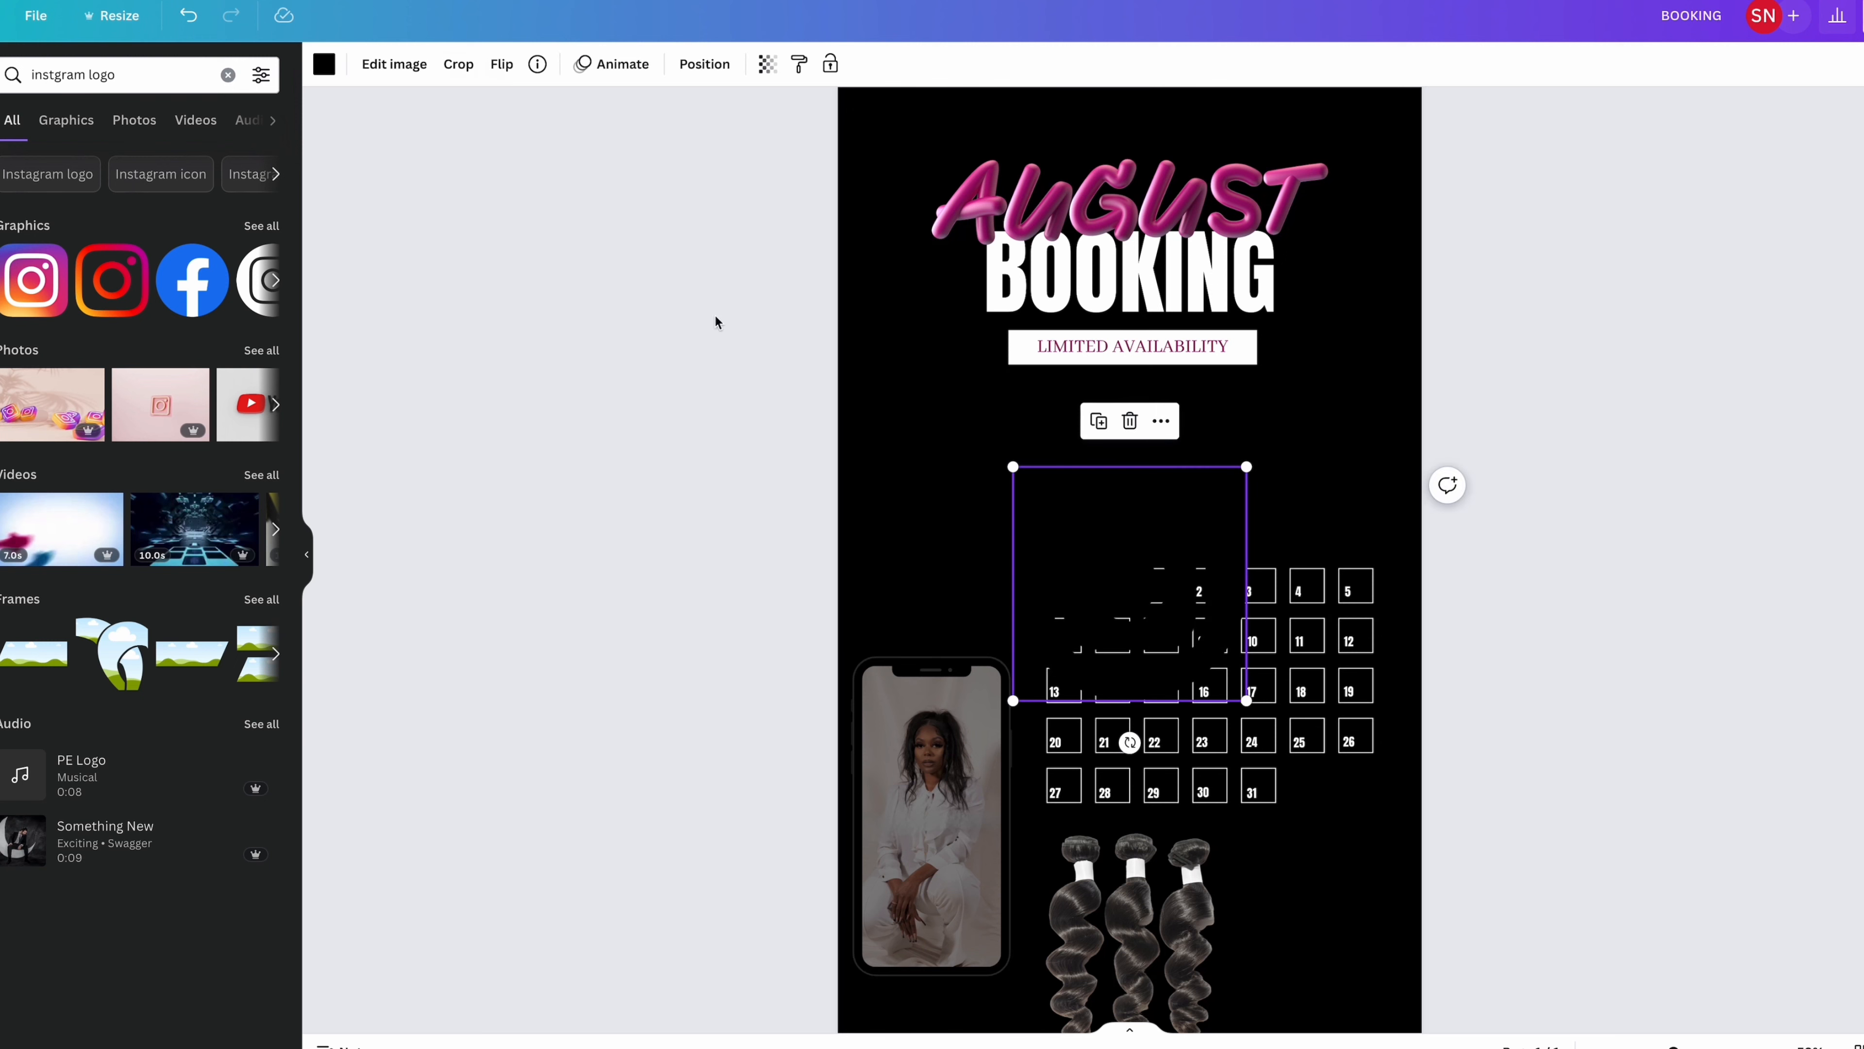
pyautogui.click(324, 65)
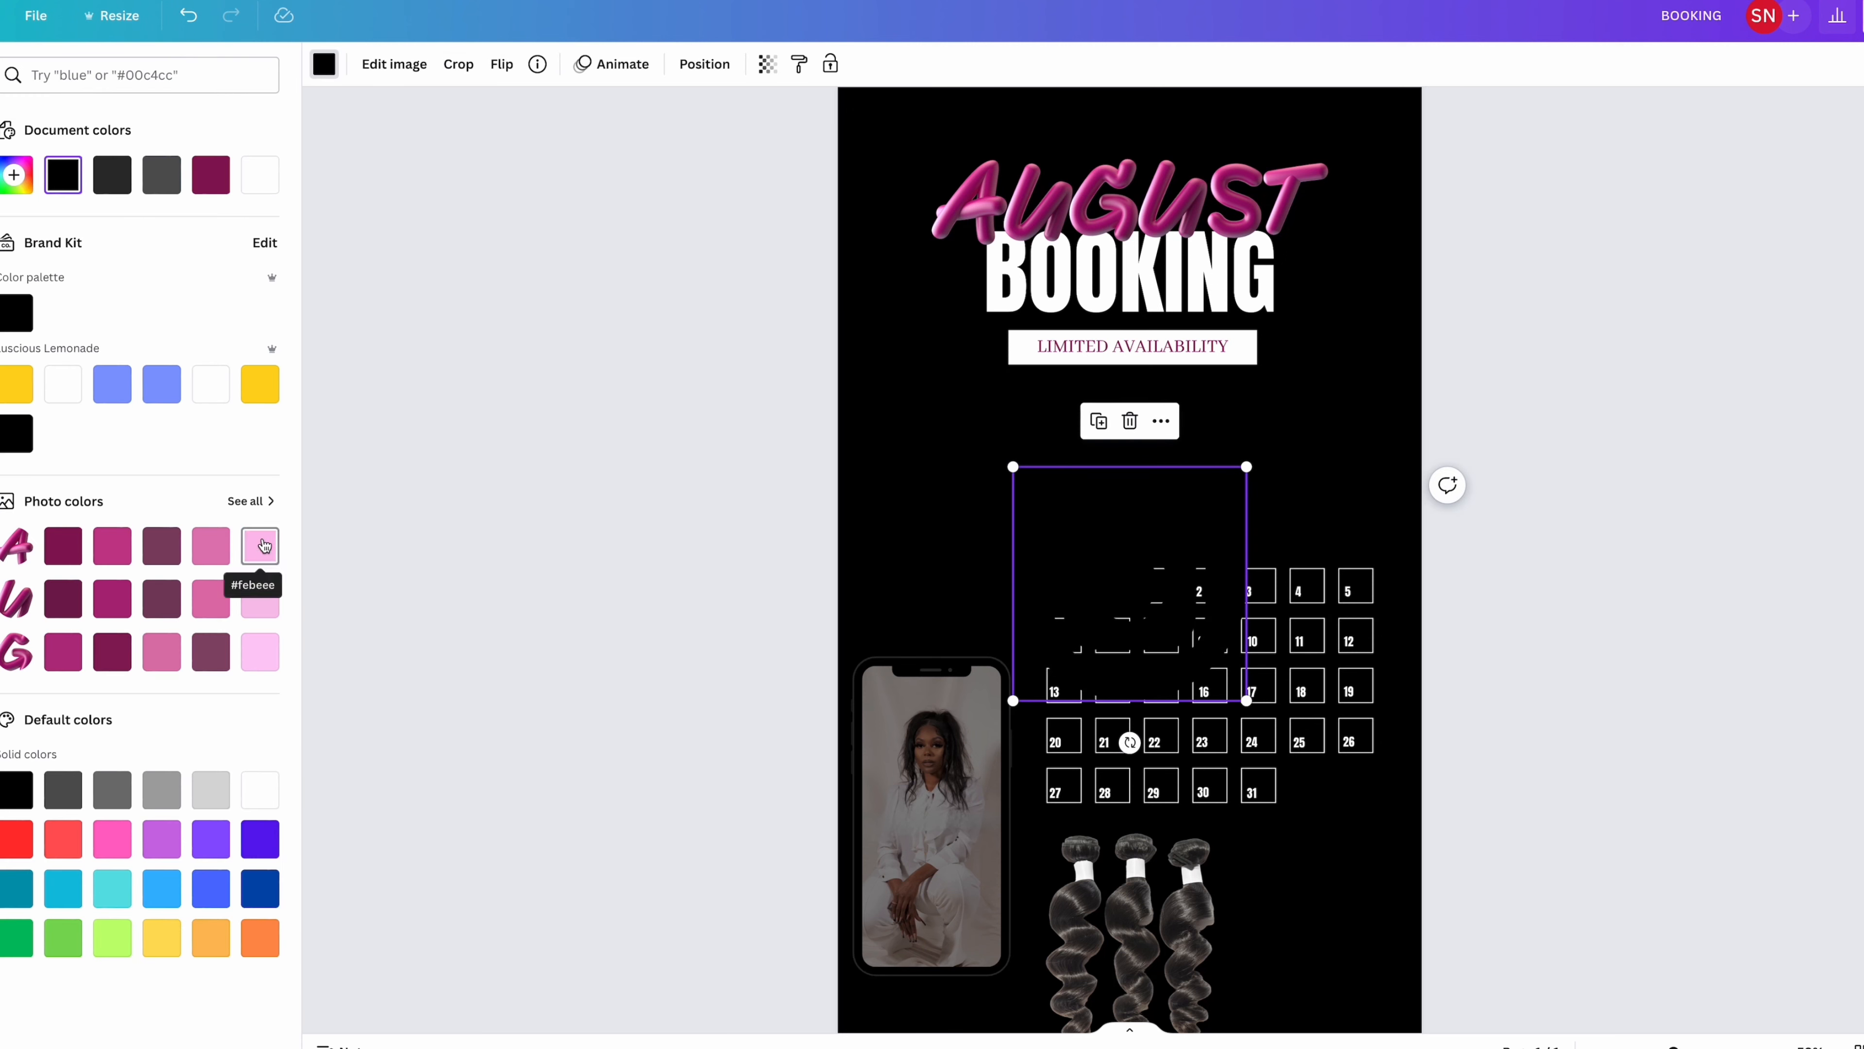
pyautogui.click(259, 546)
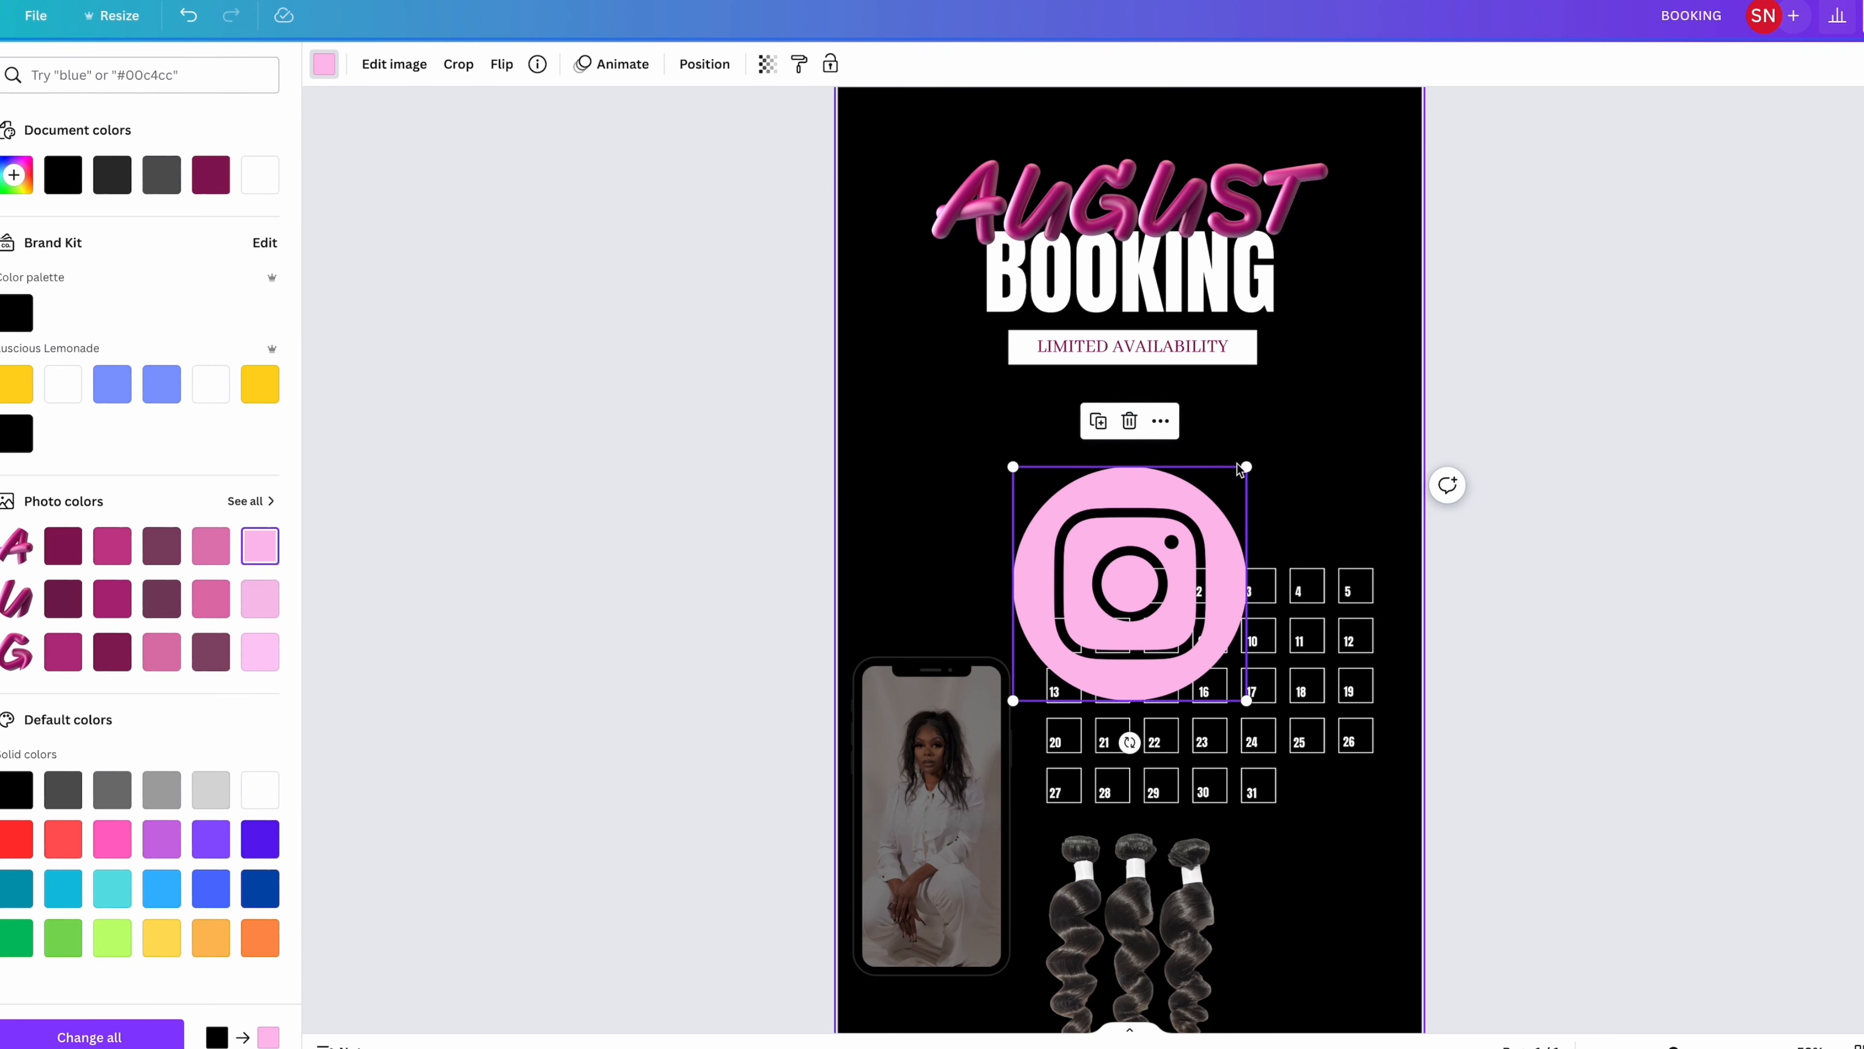
# Step: Delete the cut-out image of the three hair bundles from the page
pyautogui.click(1145, 903)
pyautogui.press('Delete')
# Step: Shrink the pink Instagram logo to a small icon just below the phone frame
pyautogui.click(1162, 626)
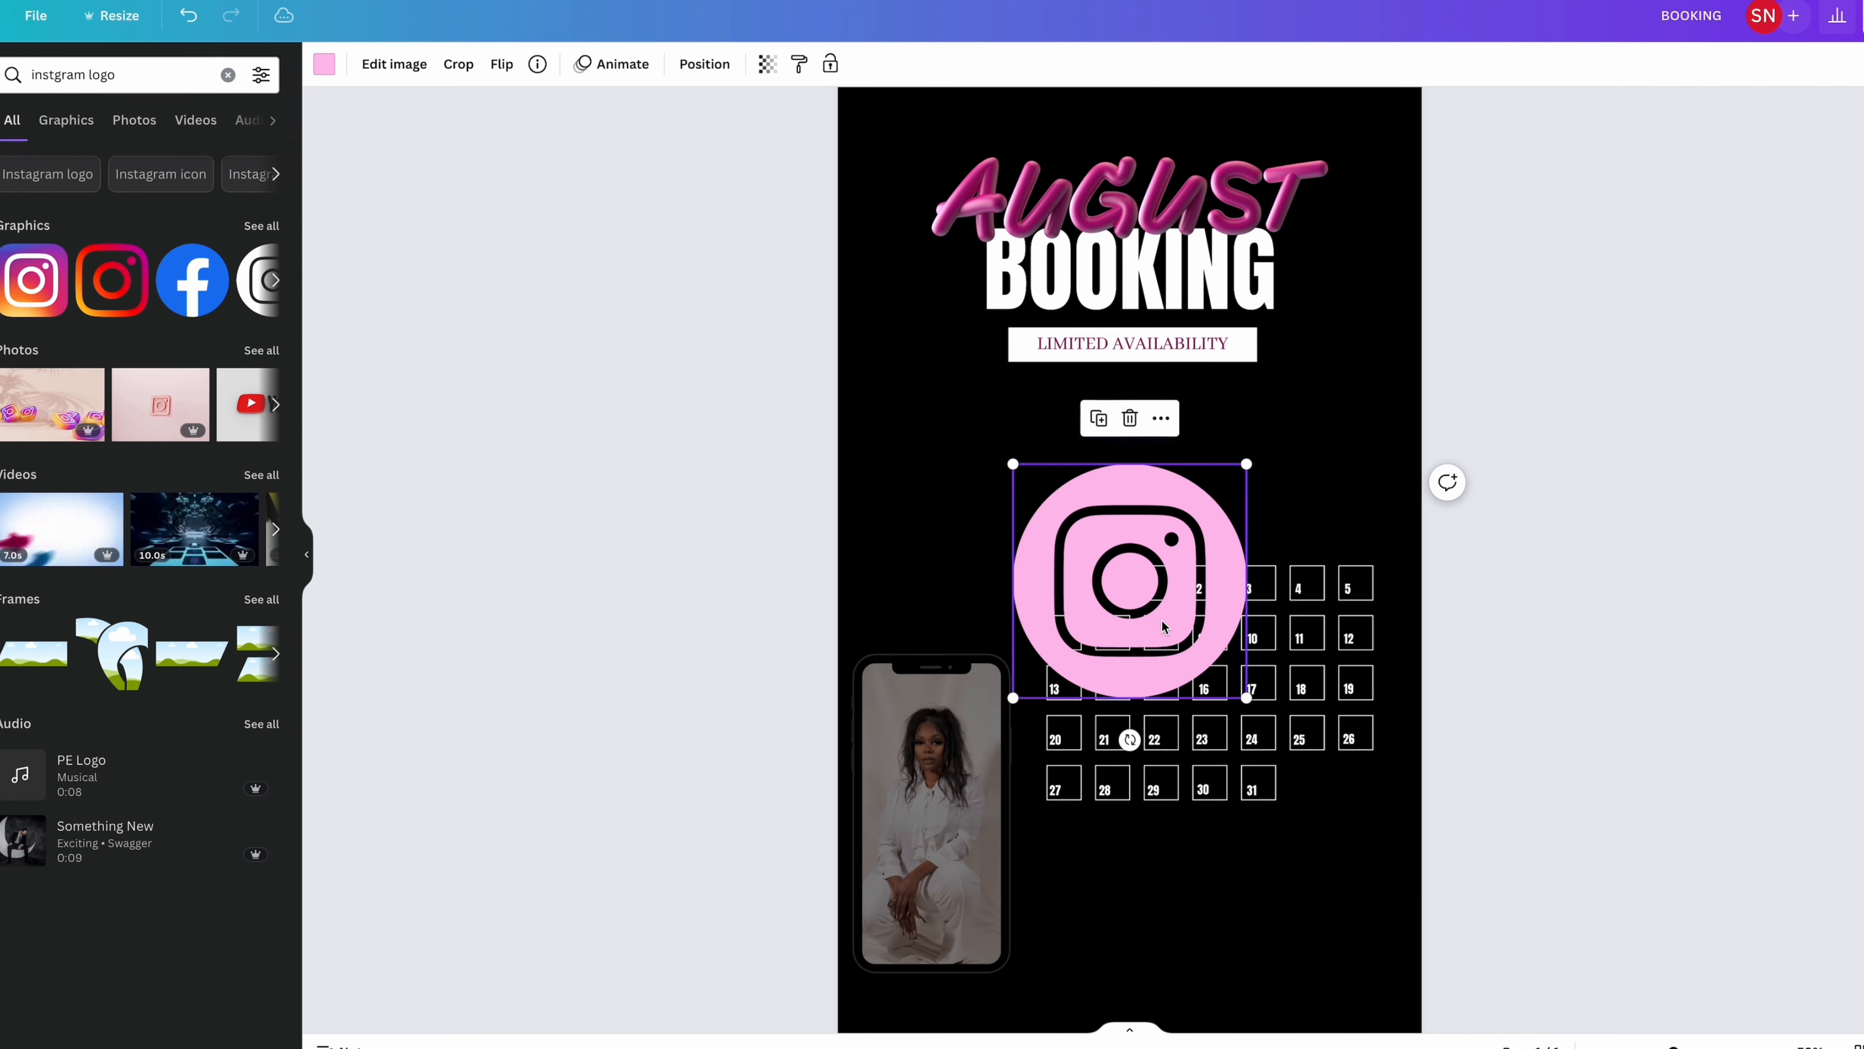
pyautogui.moveTo(1247, 465); pyautogui.dragTo(1027, 1041)
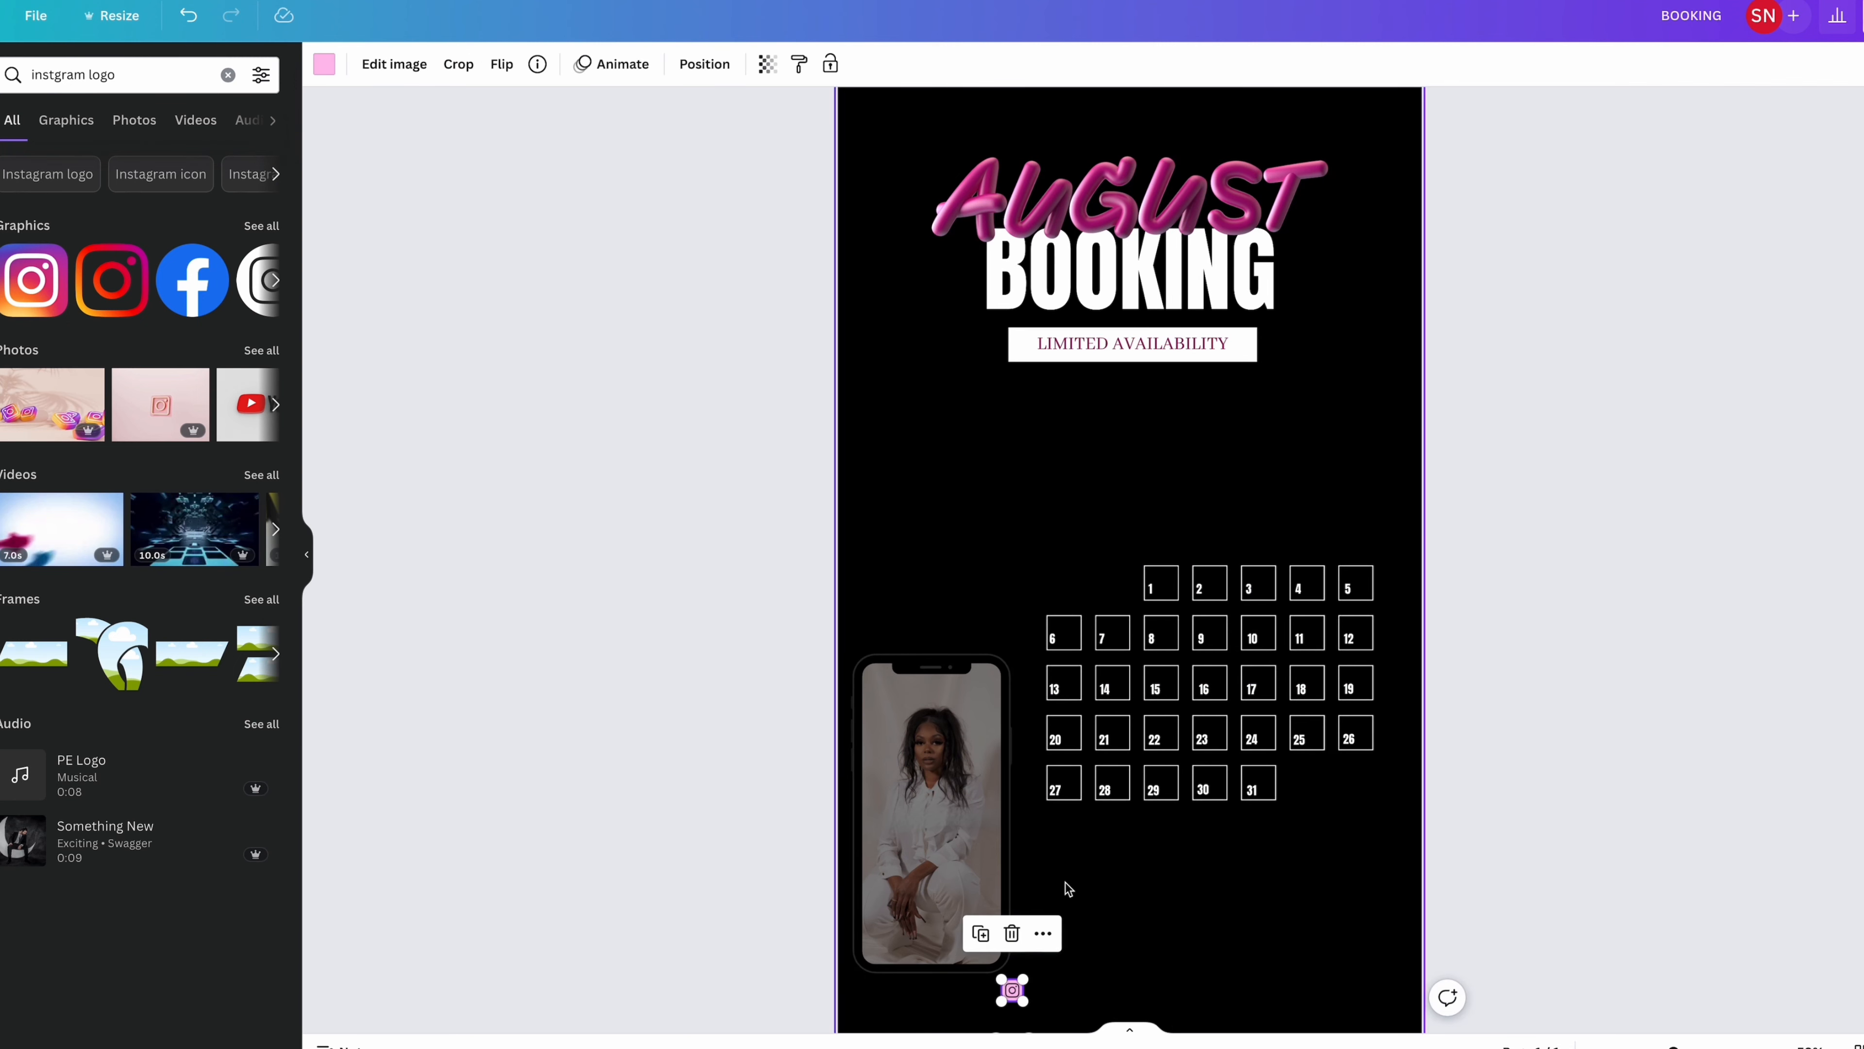
# Step: Duplicate the white bar, move the copy to the page's bottom edge and stretch it across the full page width
pyautogui.scroll(-2, 1065, 883)
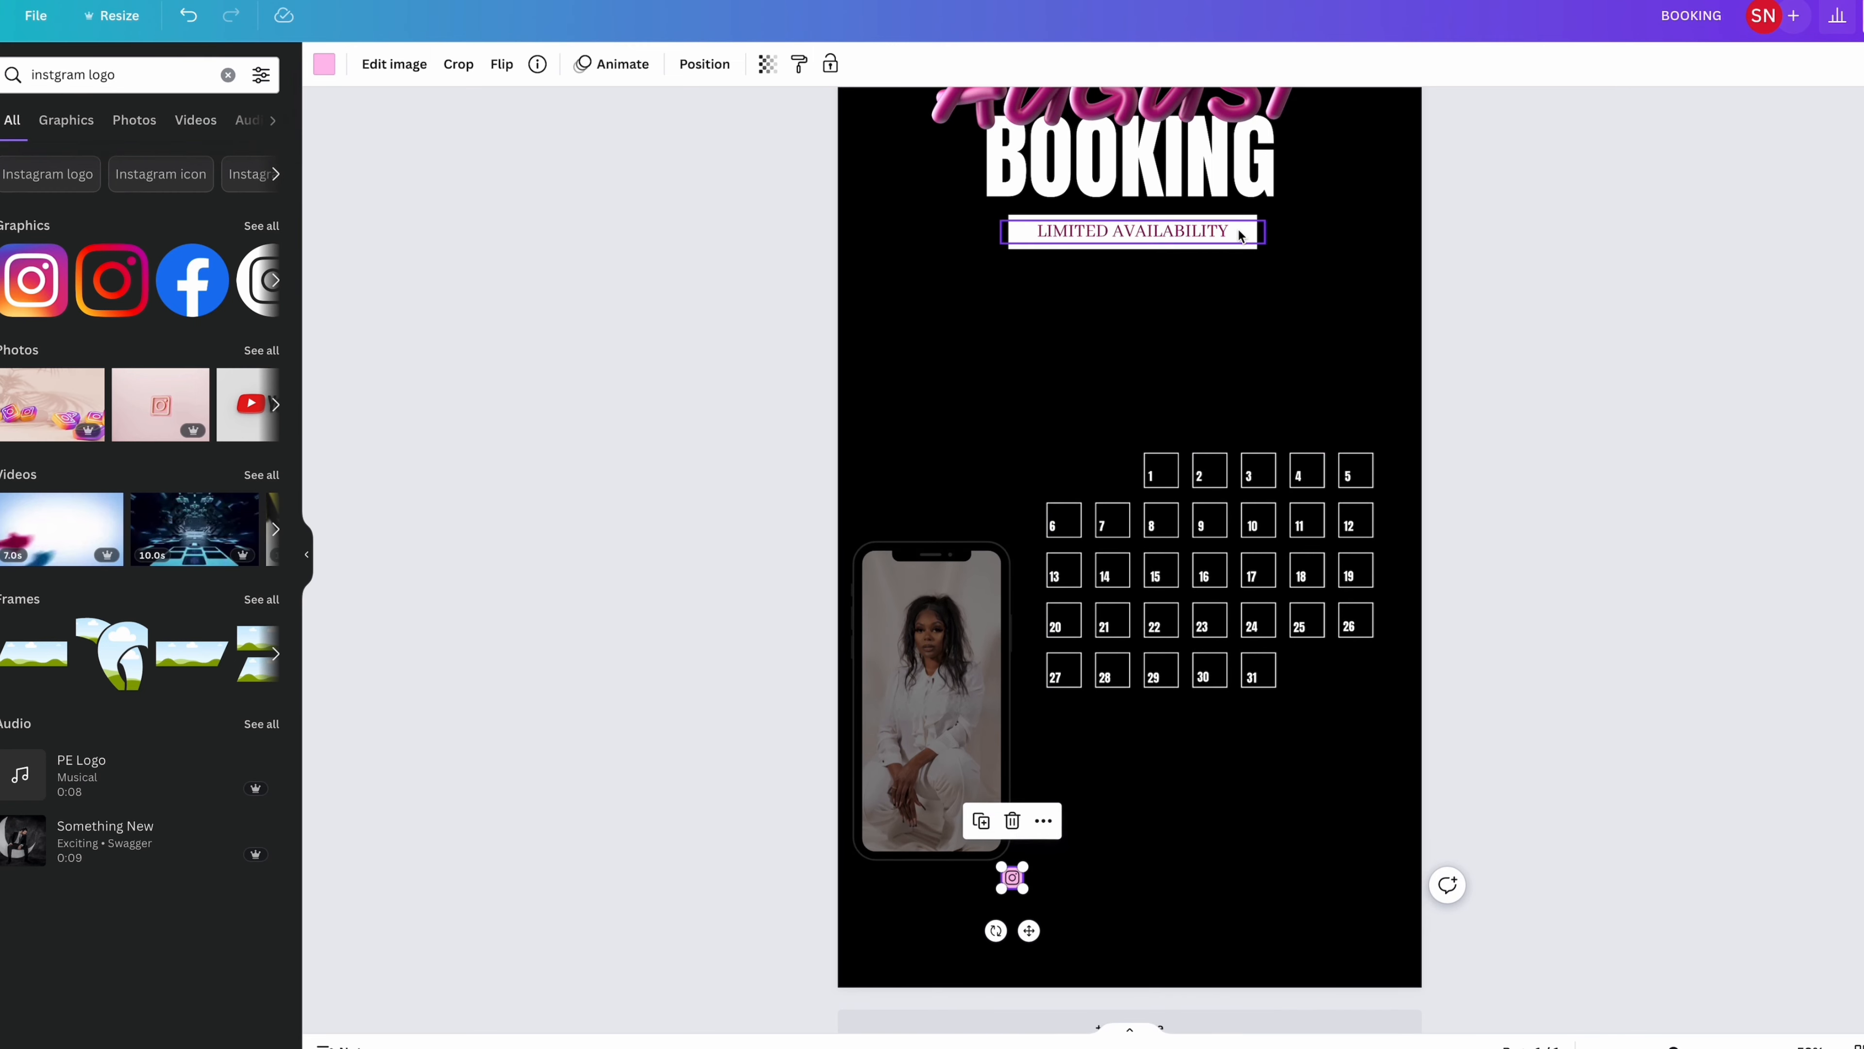
pyautogui.click(1248, 248)
pyautogui.press('super+d')
pyautogui.moveTo(1164, 306); pyautogui.dragTo(1094, 1017)
pyautogui.moveTo(954, 971); pyautogui.dragTo(778, 972)
pyautogui.moveTo(1203, 971); pyautogui.dragTo(1457, 971)
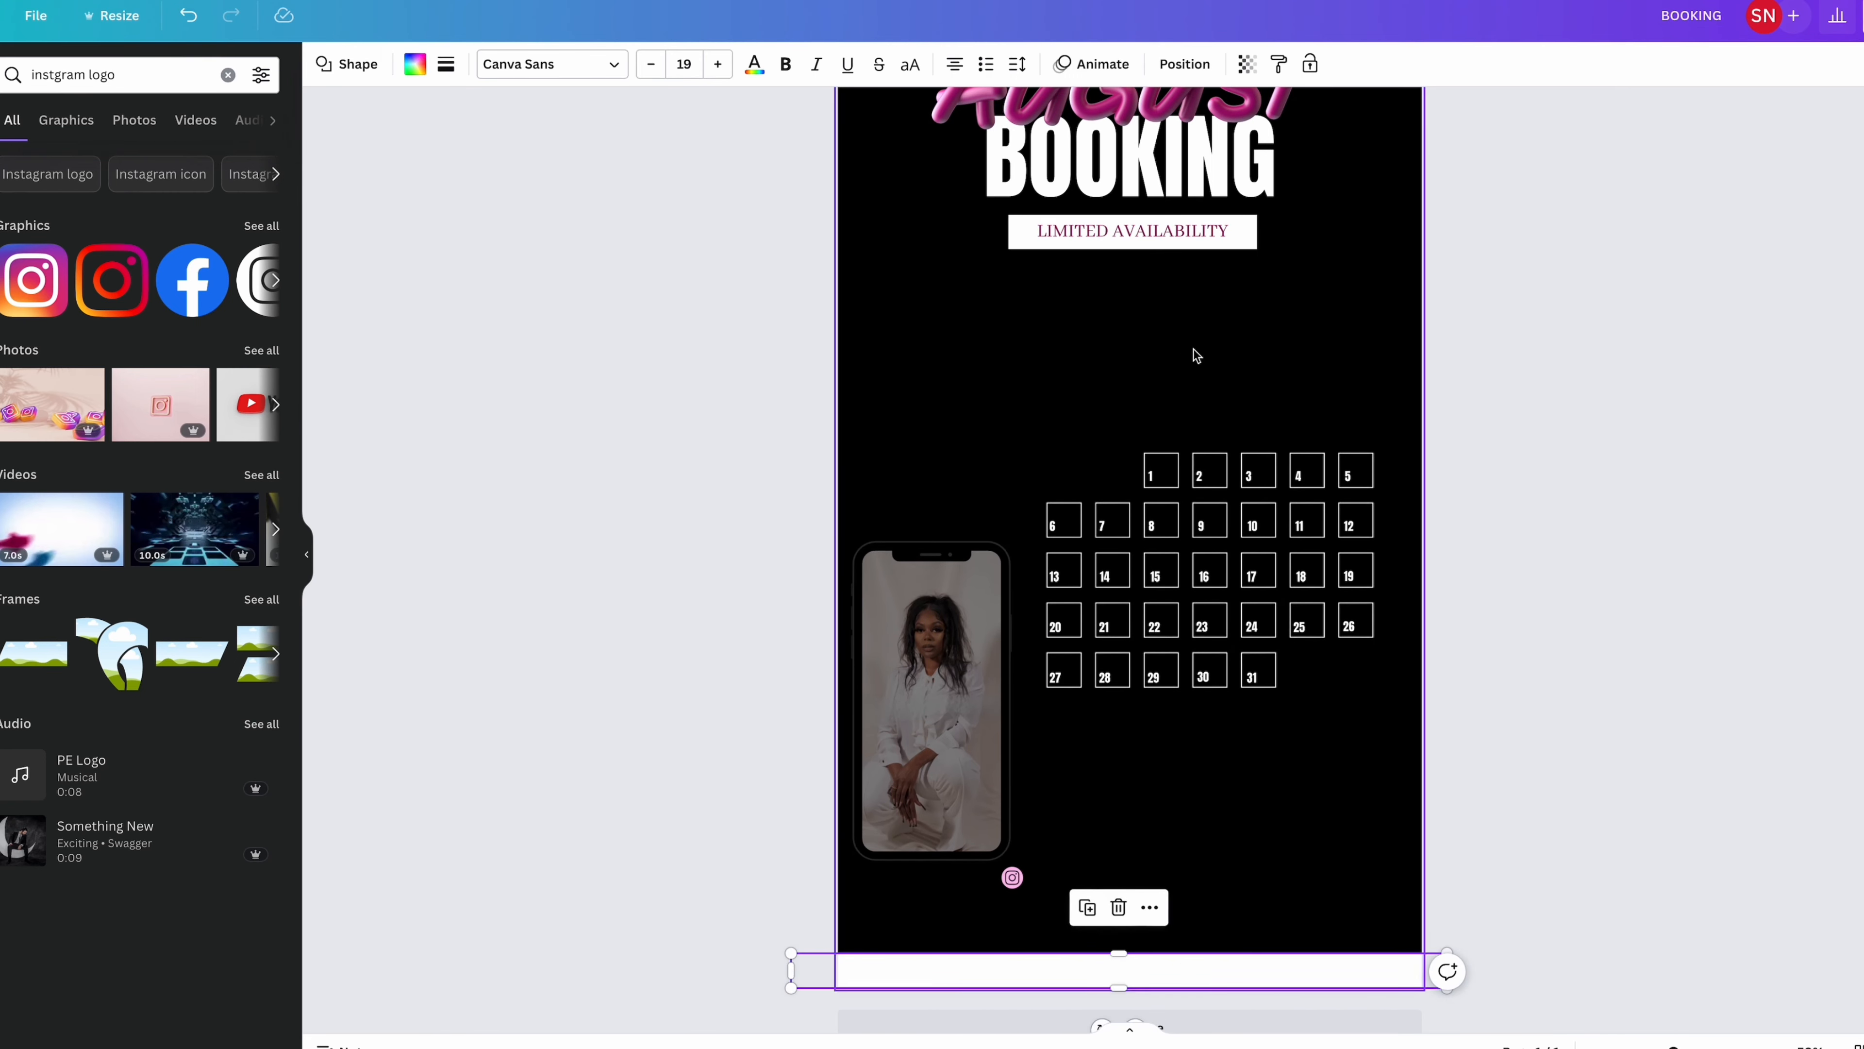
# Step: Duplicate the LIMITED AVAILABILITY text onto the bottom white bar and change the copy to BOOK NOW! LINK IN BIO
pyautogui.scroll(-1, 1194, 354)
pyautogui.click(1094, 189)
pyautogui.press('super+d')
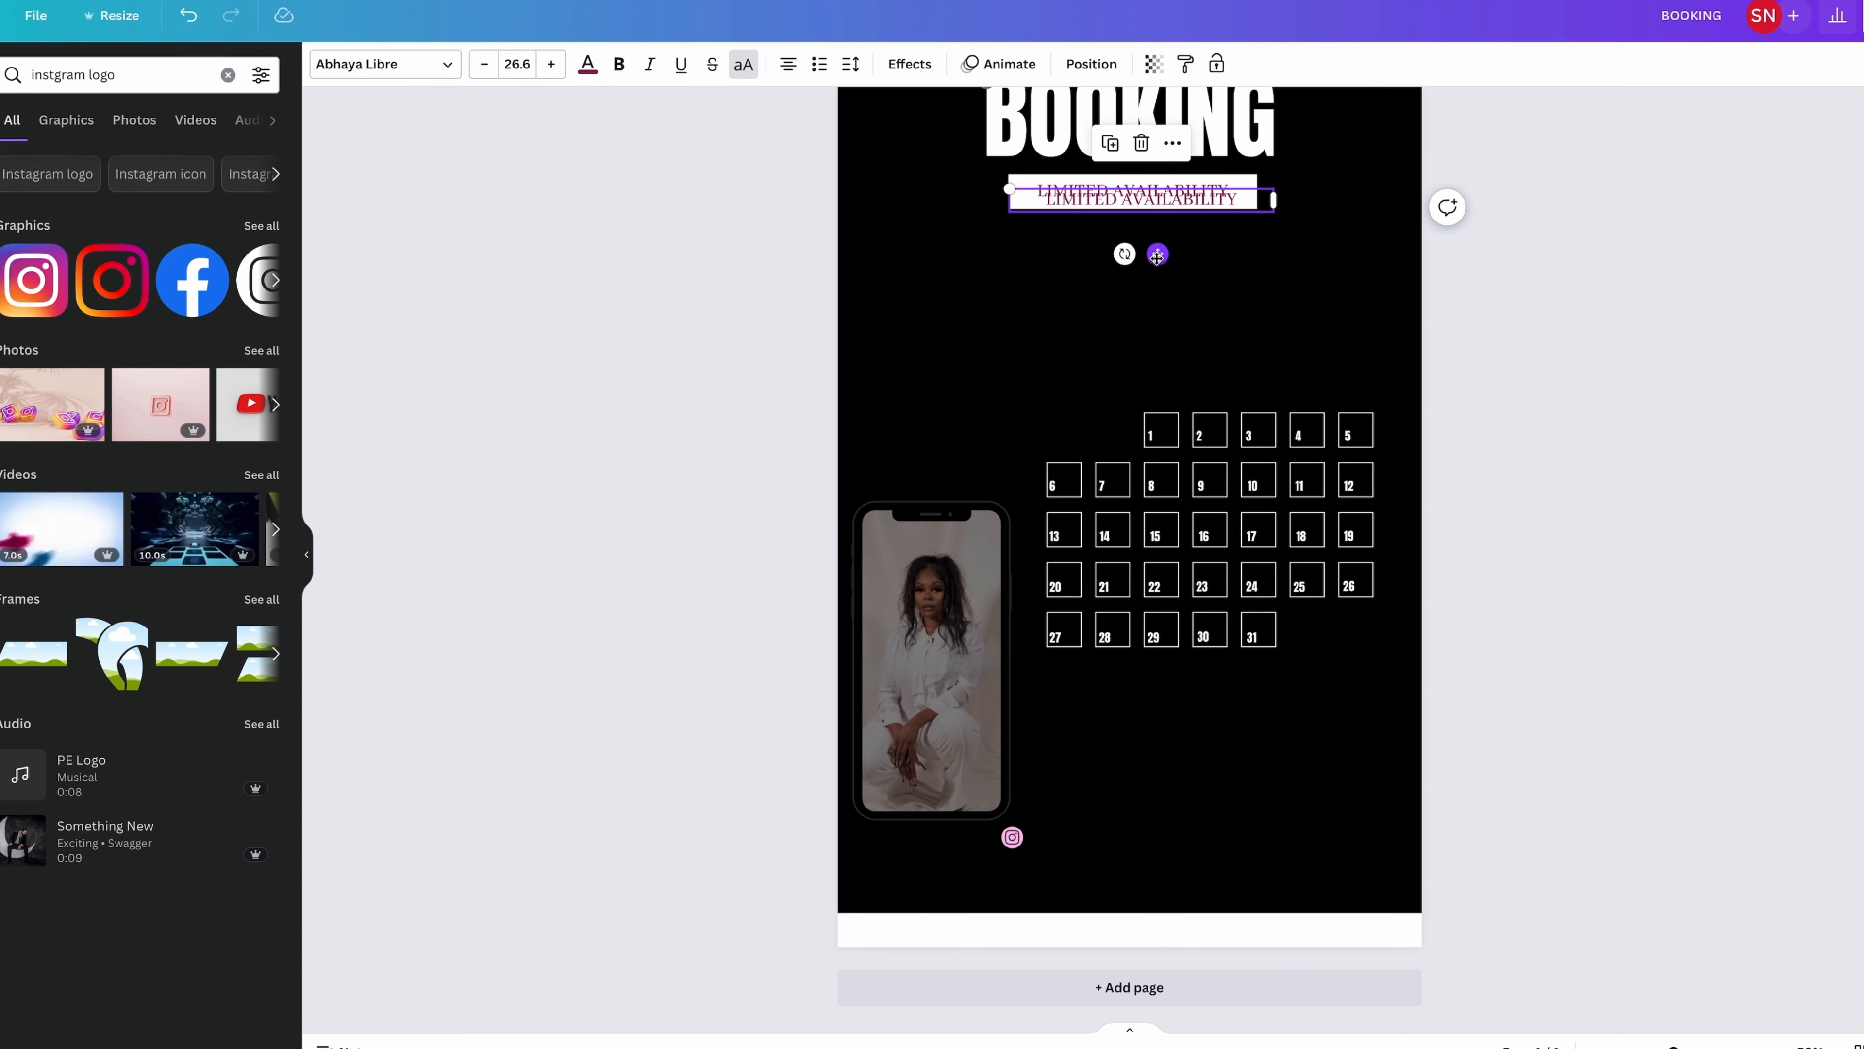
pyautogui.moveTo(1151, 246); pyautogui.dragTo(1123, 1019)
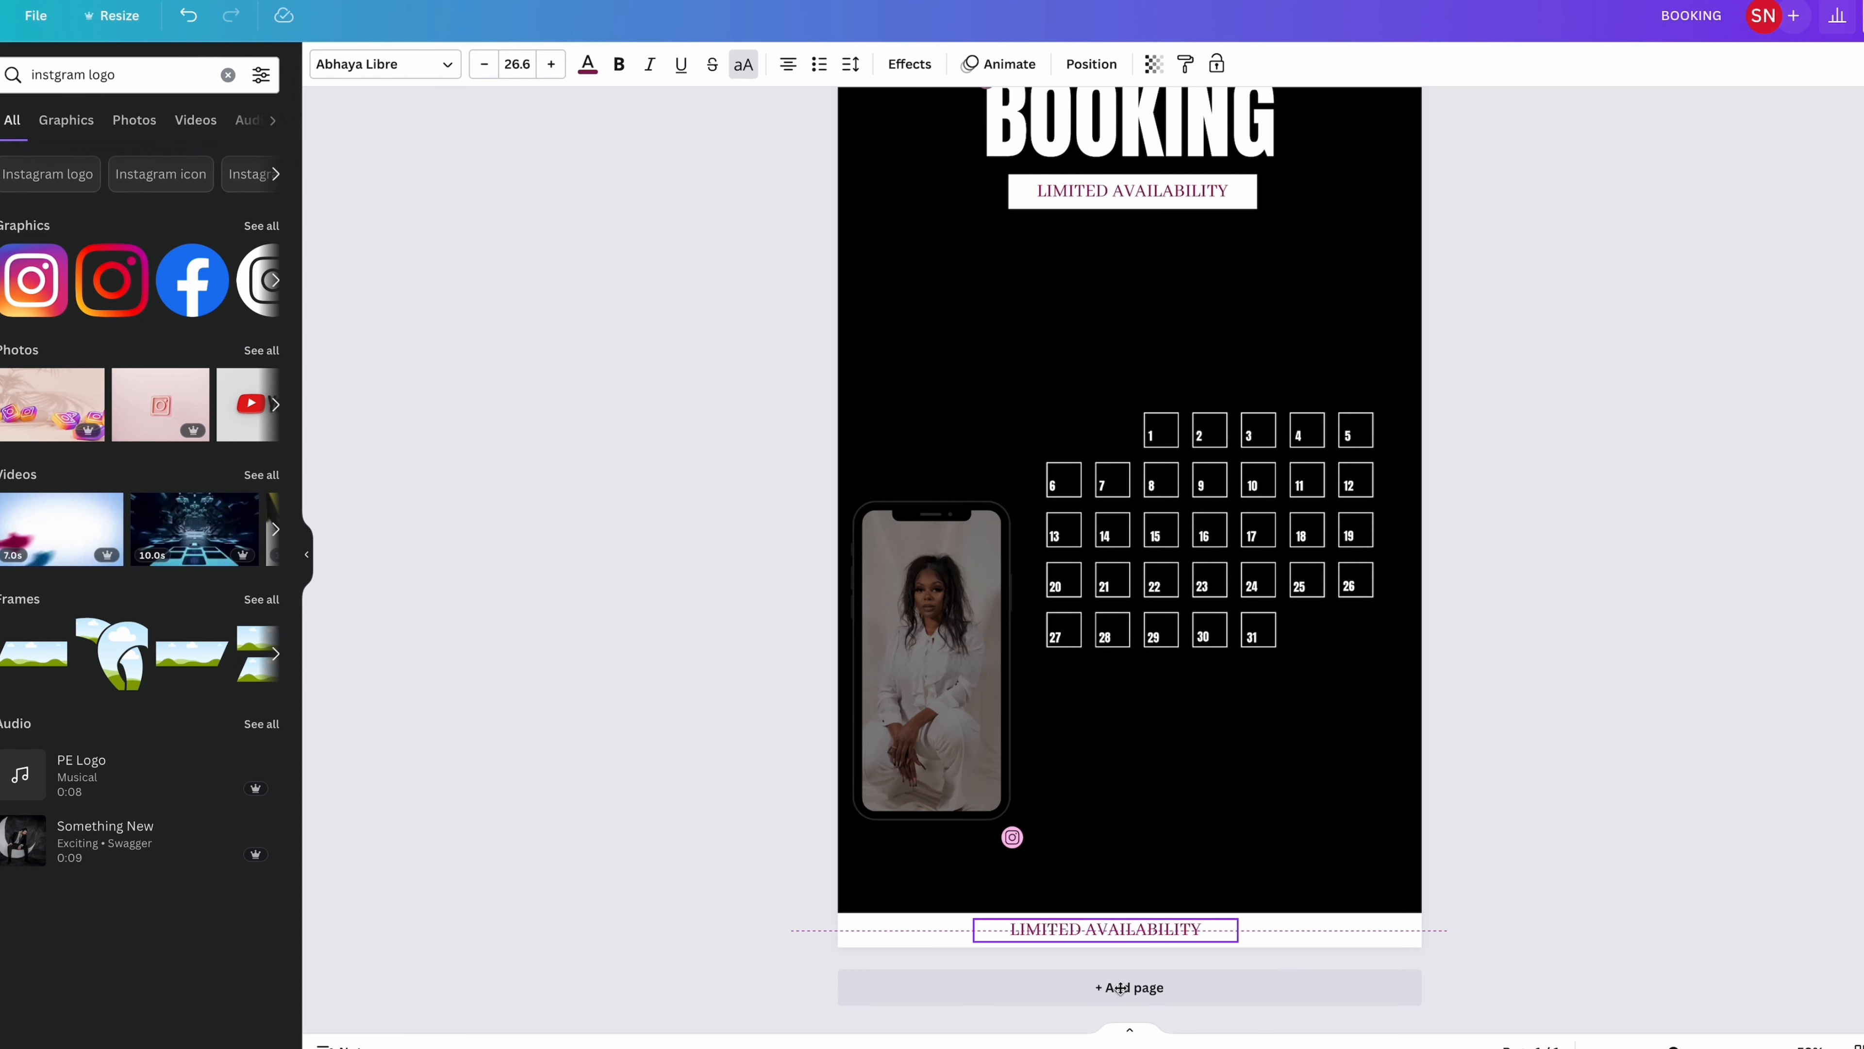
pyautogui.tripleClick(1106, 929)
pyautogui.write('BOOK NOW! LINK IN BIO')
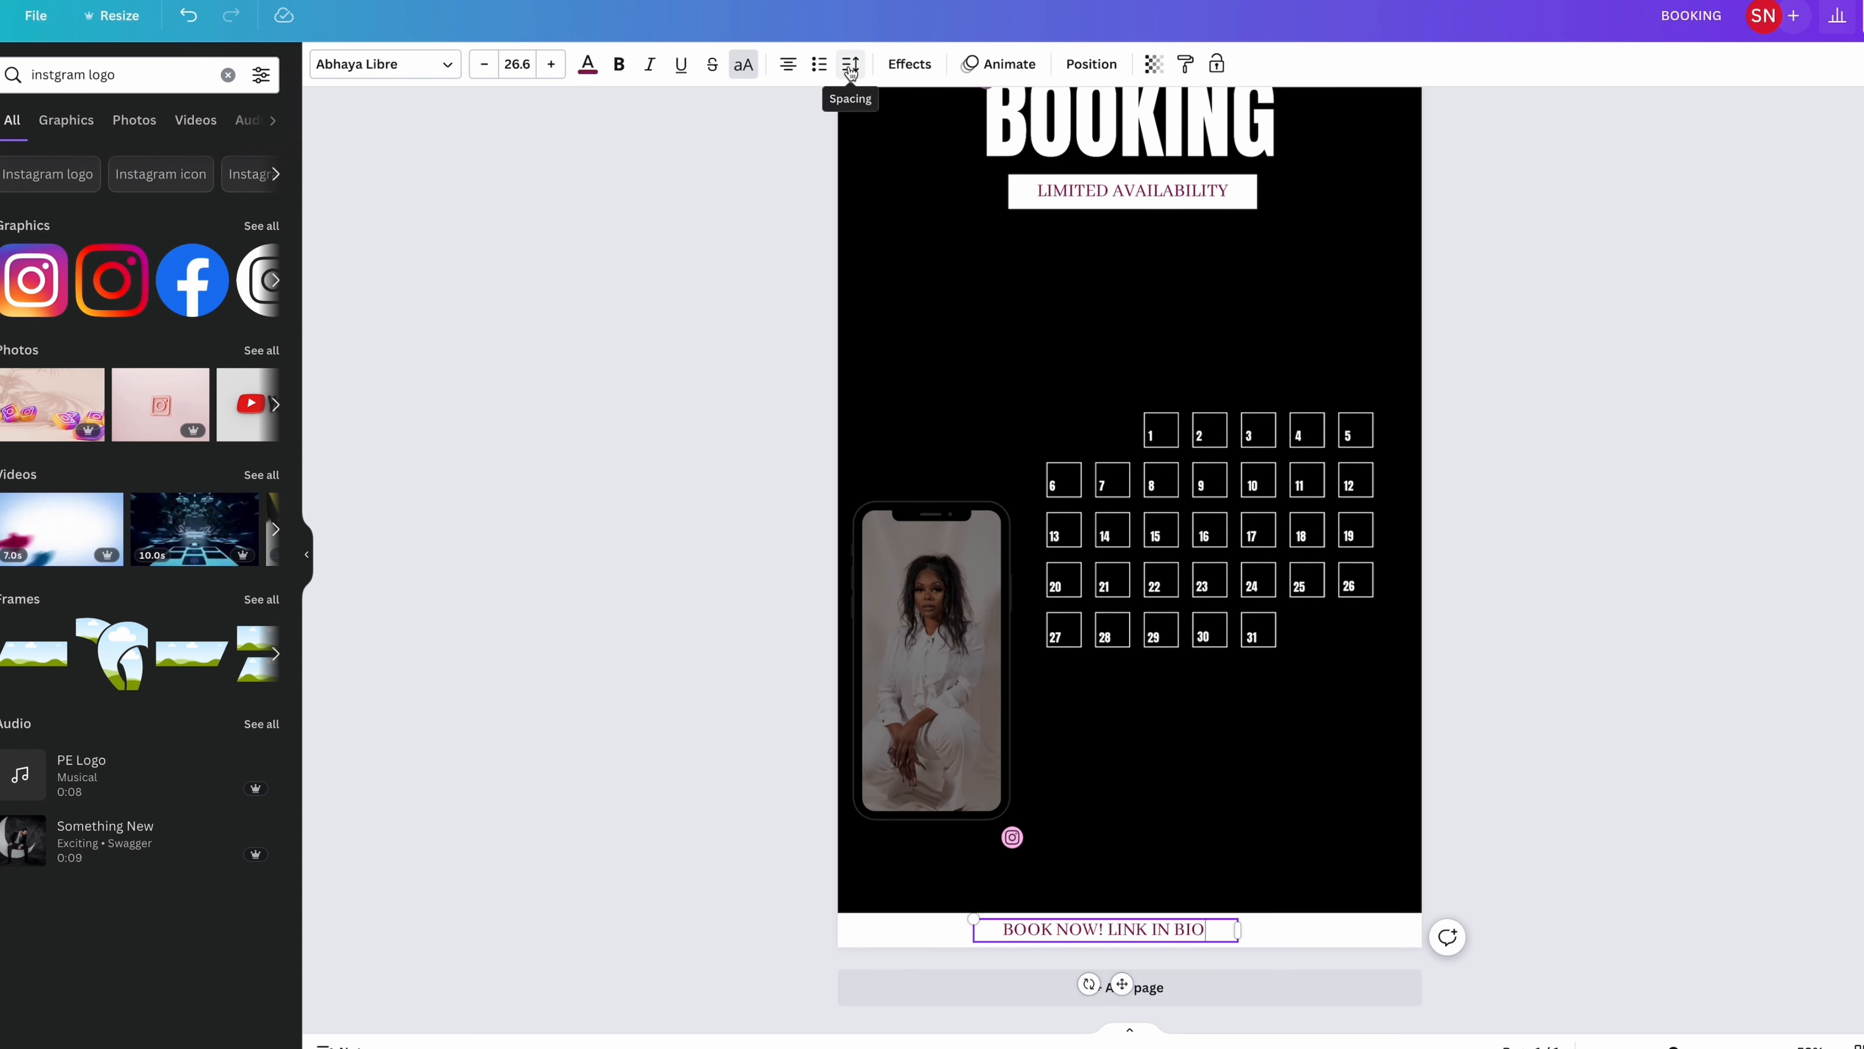
# Step: Increase the letter spacing of BOOK NOW! LINK IN BIO, widen its text box to one line and centre it on the bar
pyautogui.click(850, 65)
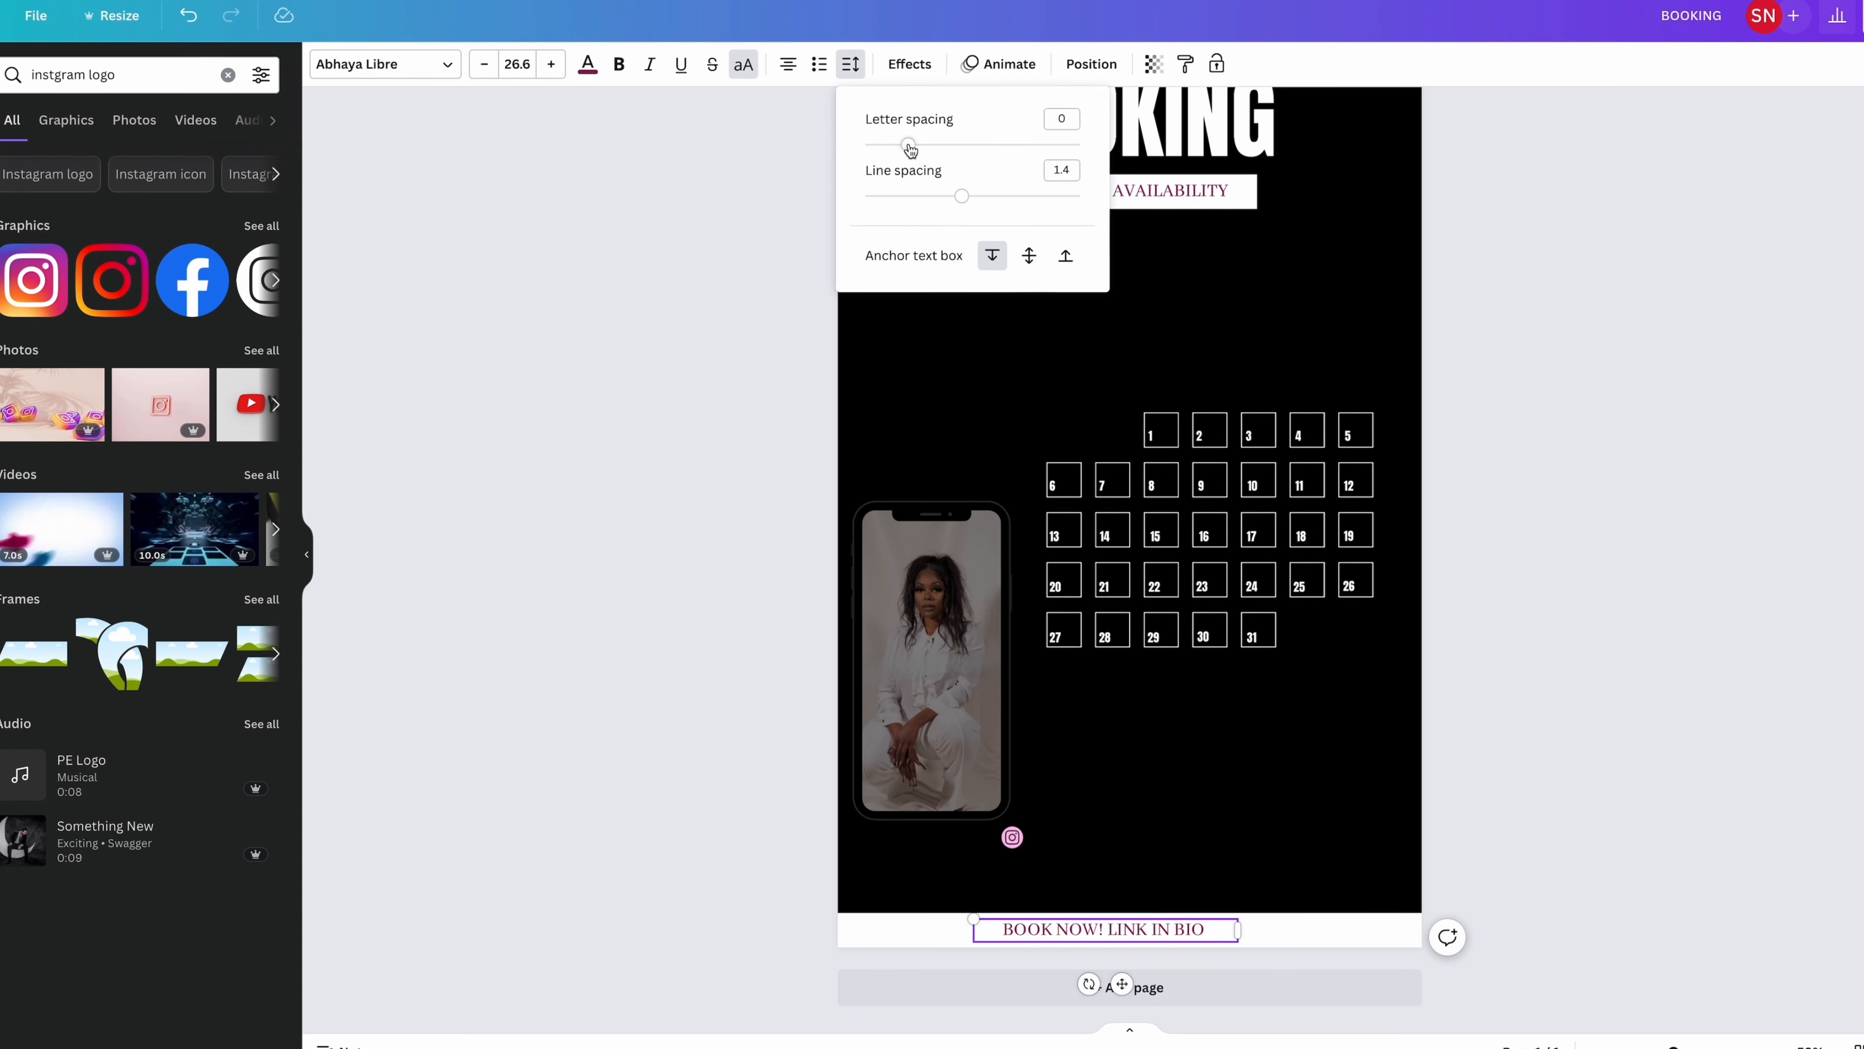
pyautogui.moveTo(909, 146); pyautogui.dragTo(1054, 146)
pyautogui.moveTo(1239, 947); pyautogui.dragTo(1510, 960)
pyautogui.moveTo(1258, 982); pyautogui.dragTo(1136, 981)
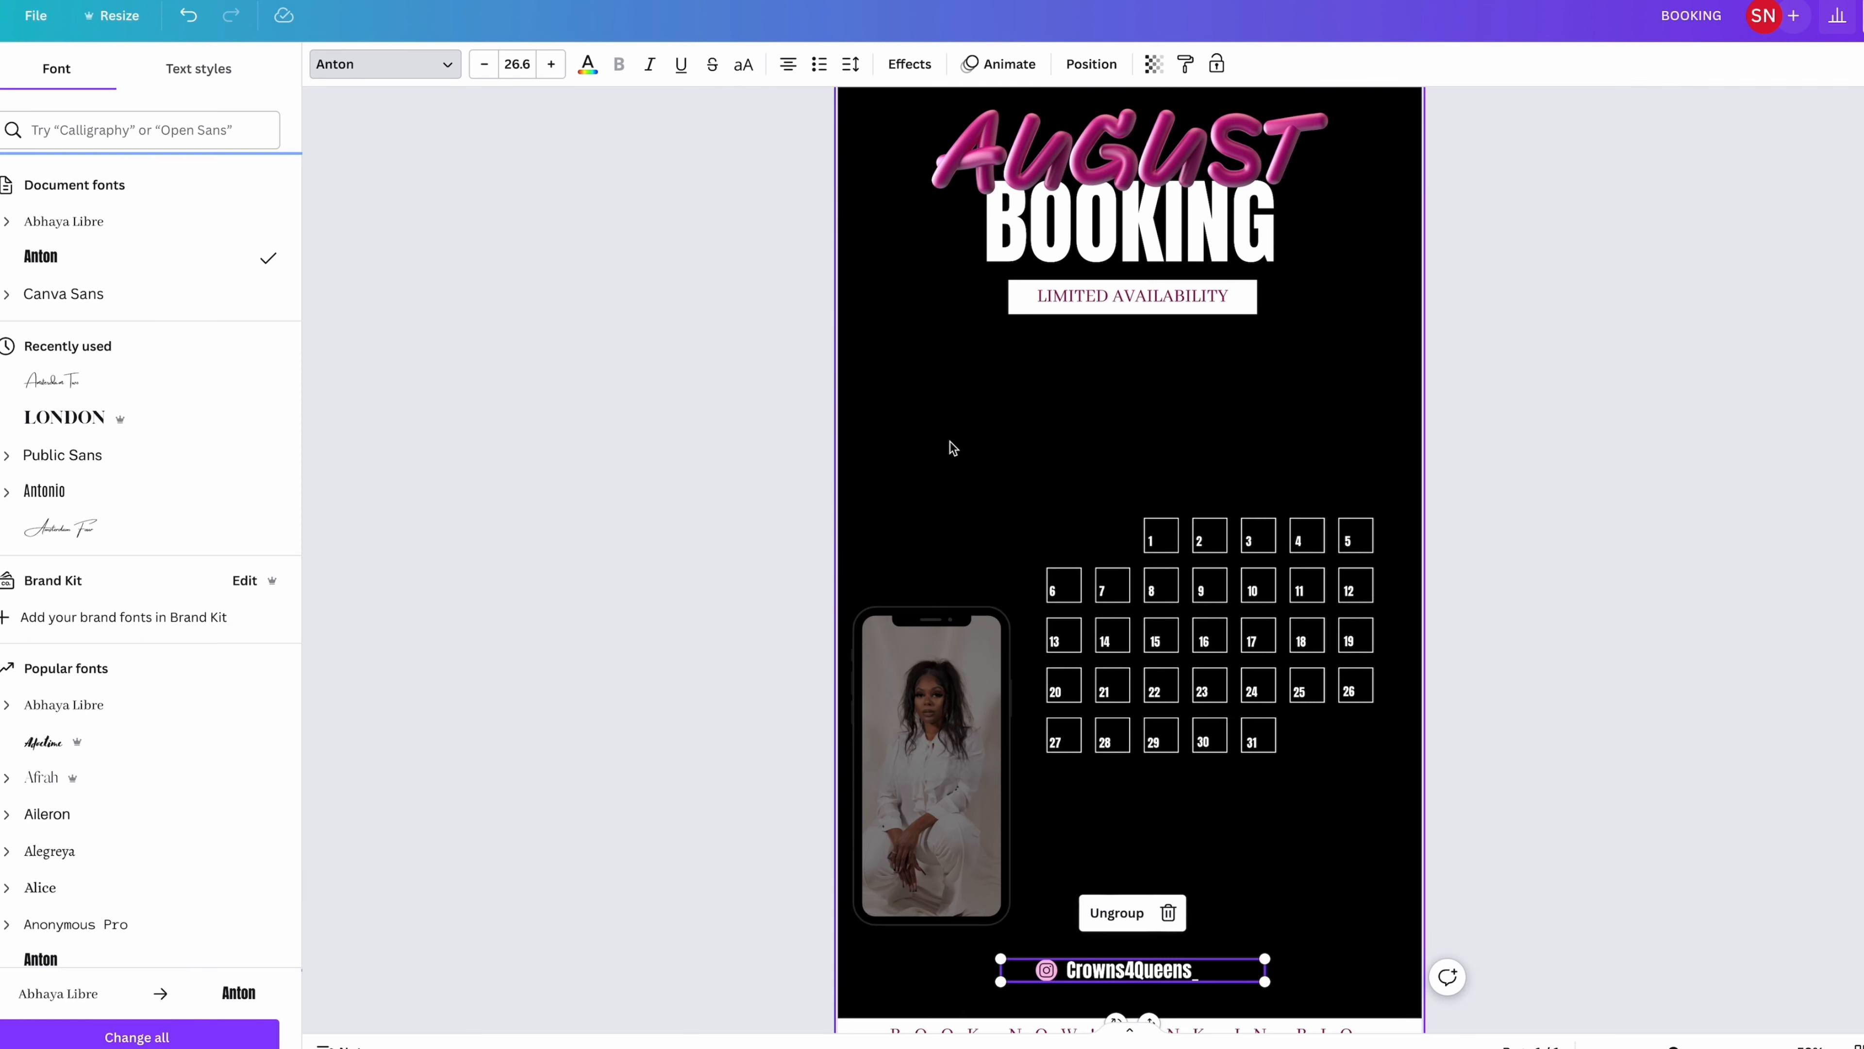
# Step: Enlarge the calendar group to about 780 by 560 px and position it below the LIMITED AVAILABILITY bar
pyautogui.scroll(-3, 949, 441)
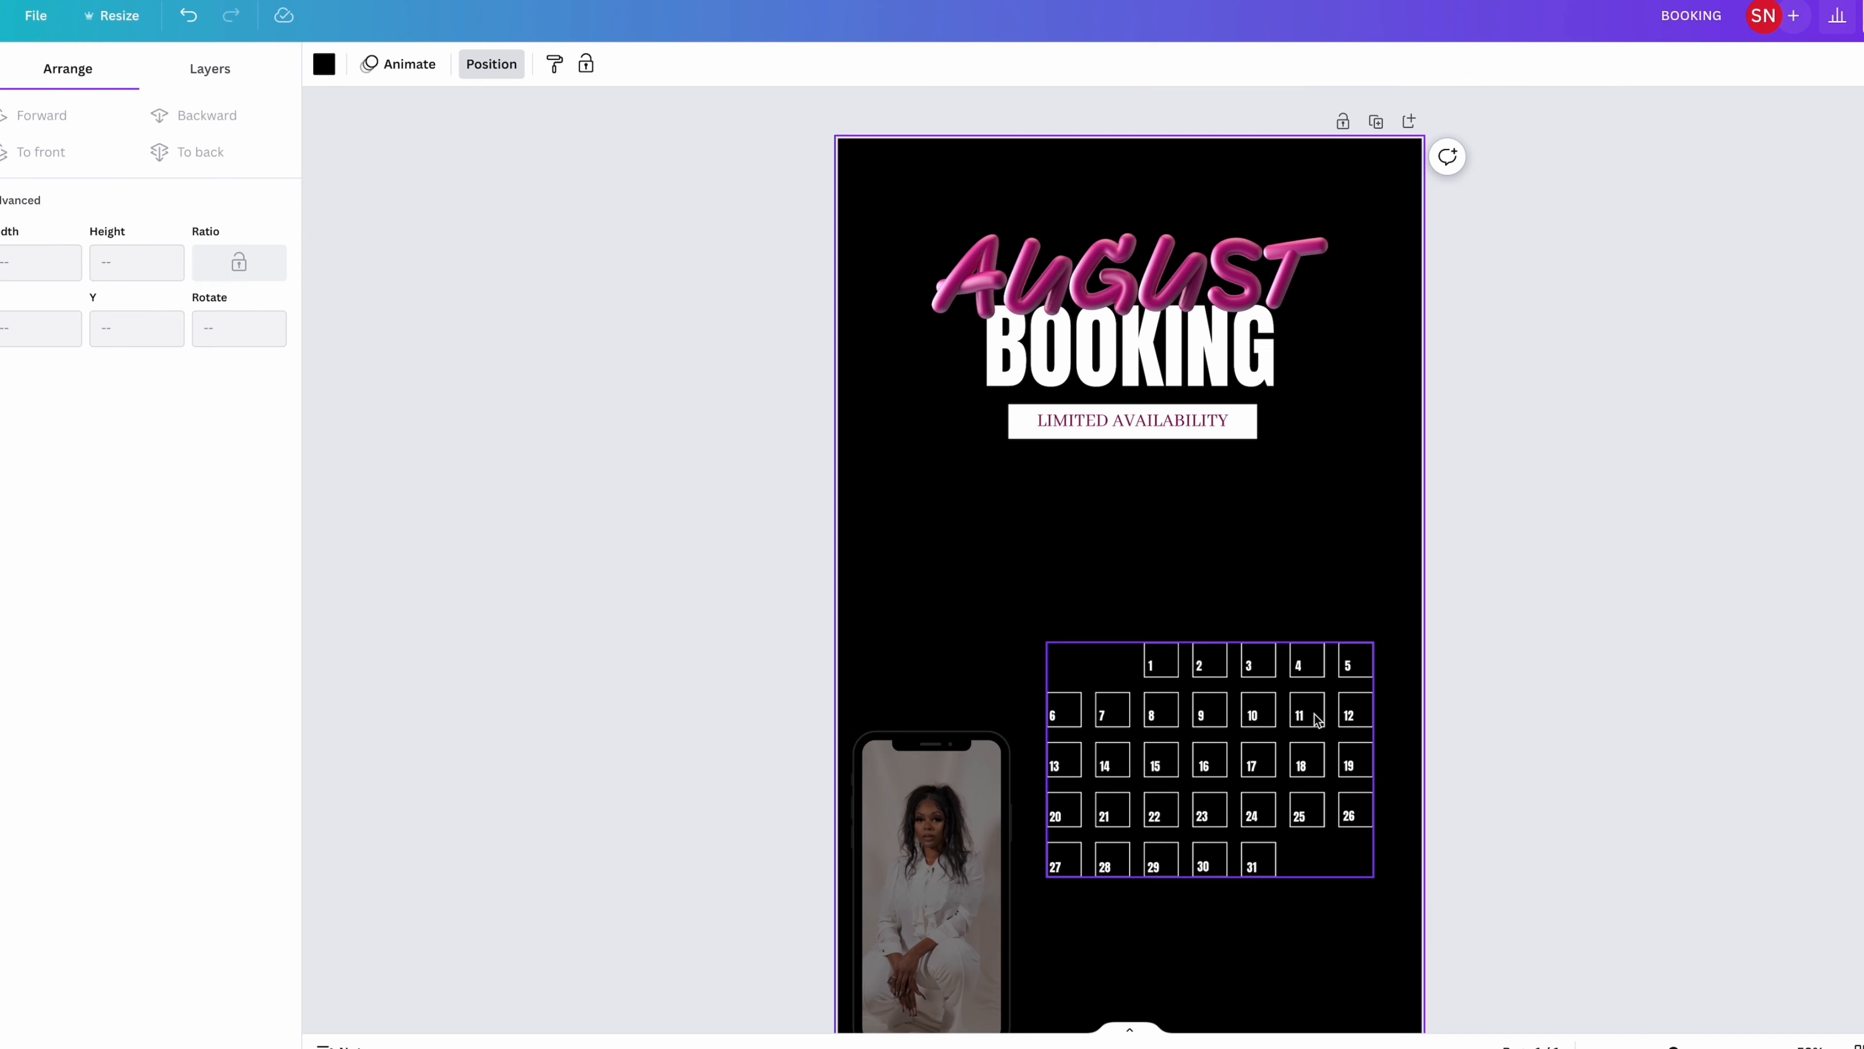
pyautogui.moveTo(1313, 707); pyautogui.dragTo(1229, 586)
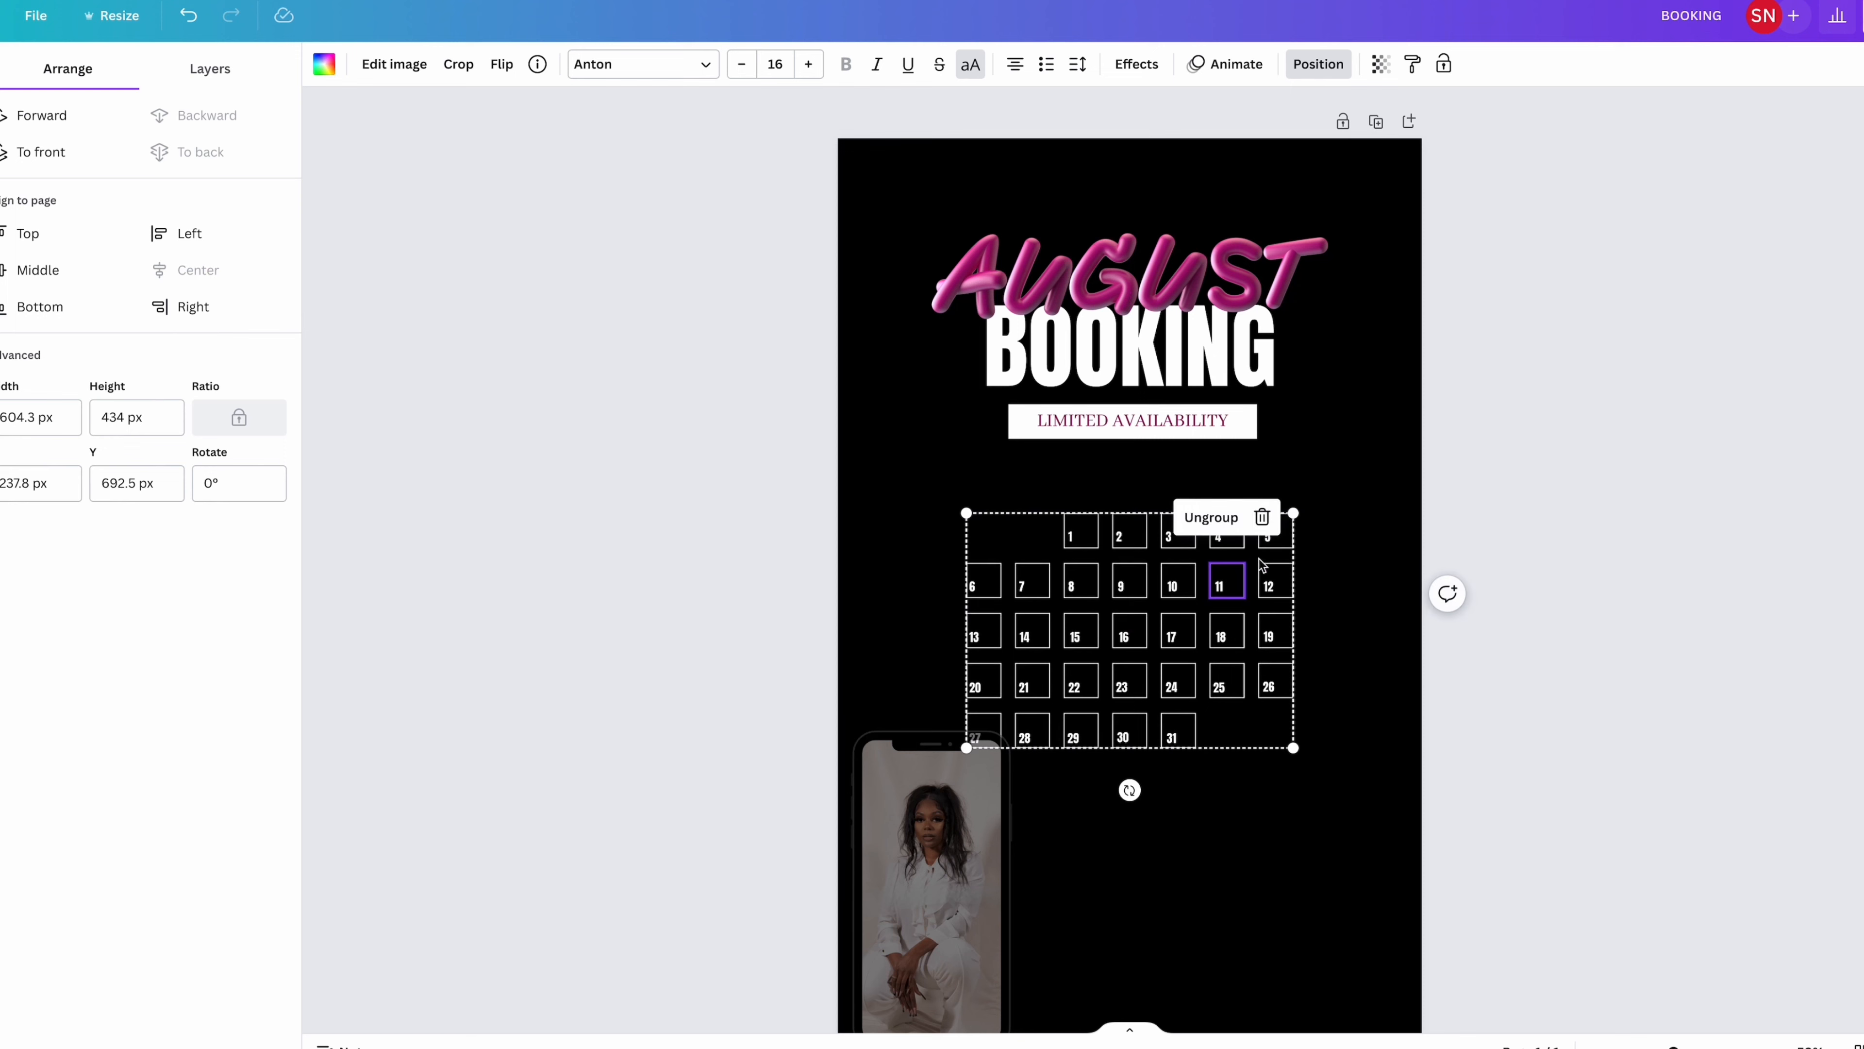
pyautogui.moveTo(1295, 516); pyautogui.dragTo(1385, 446)
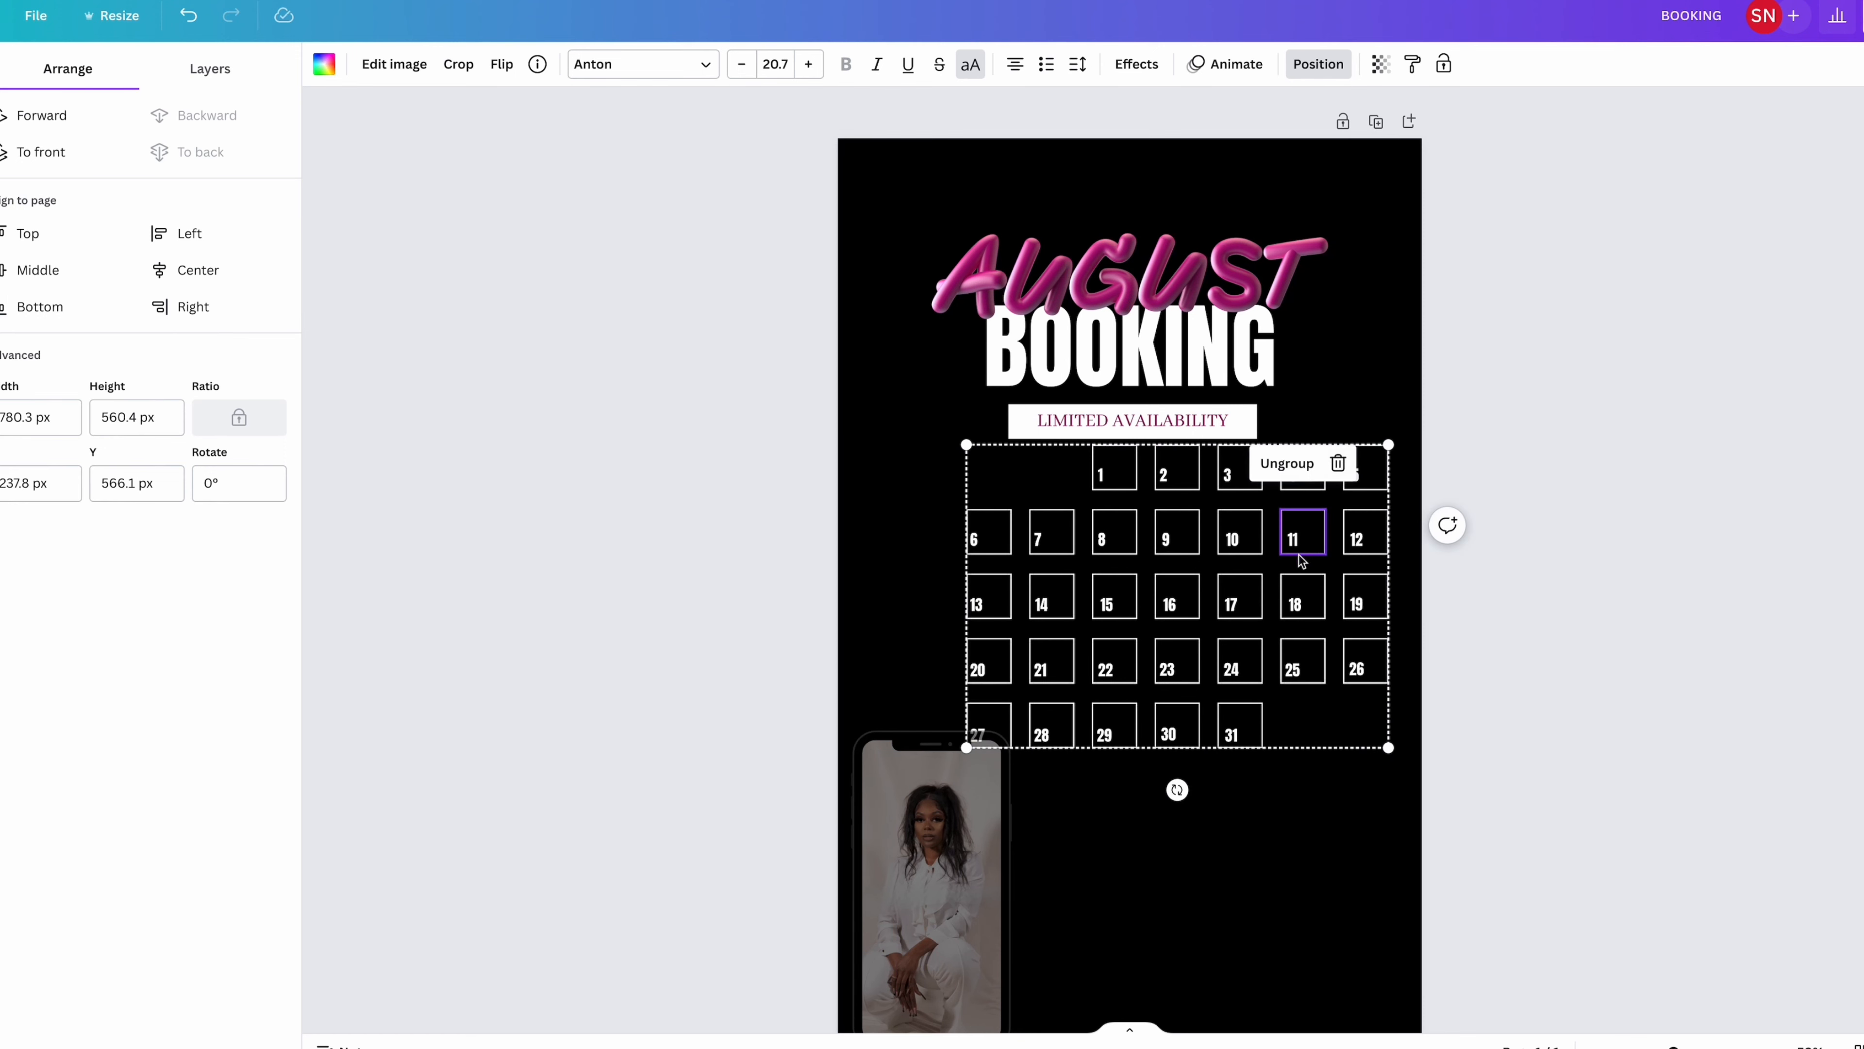
pyautogui.moveTo(1300, 547); pyautogui.dragTo(1268, 624)
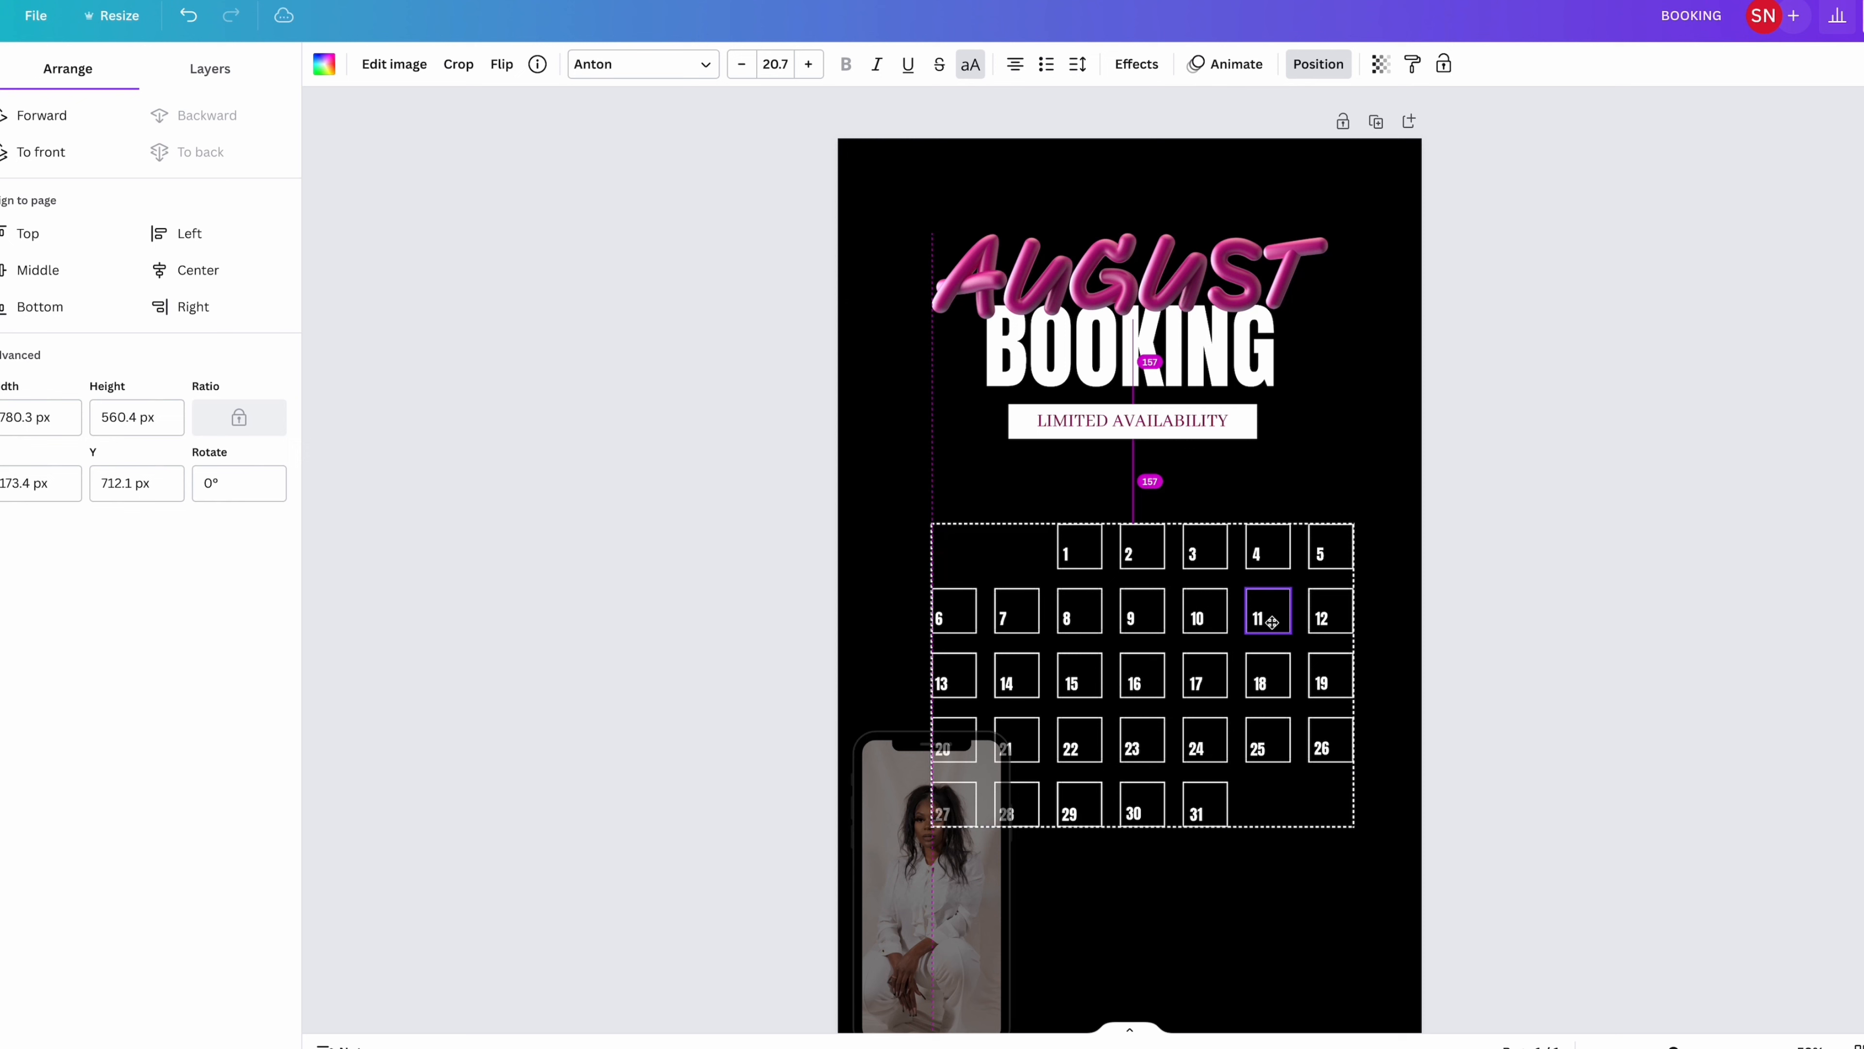
pyautogui.moveTo(1272, 622); pyautogui.dragTo(1276, 621)
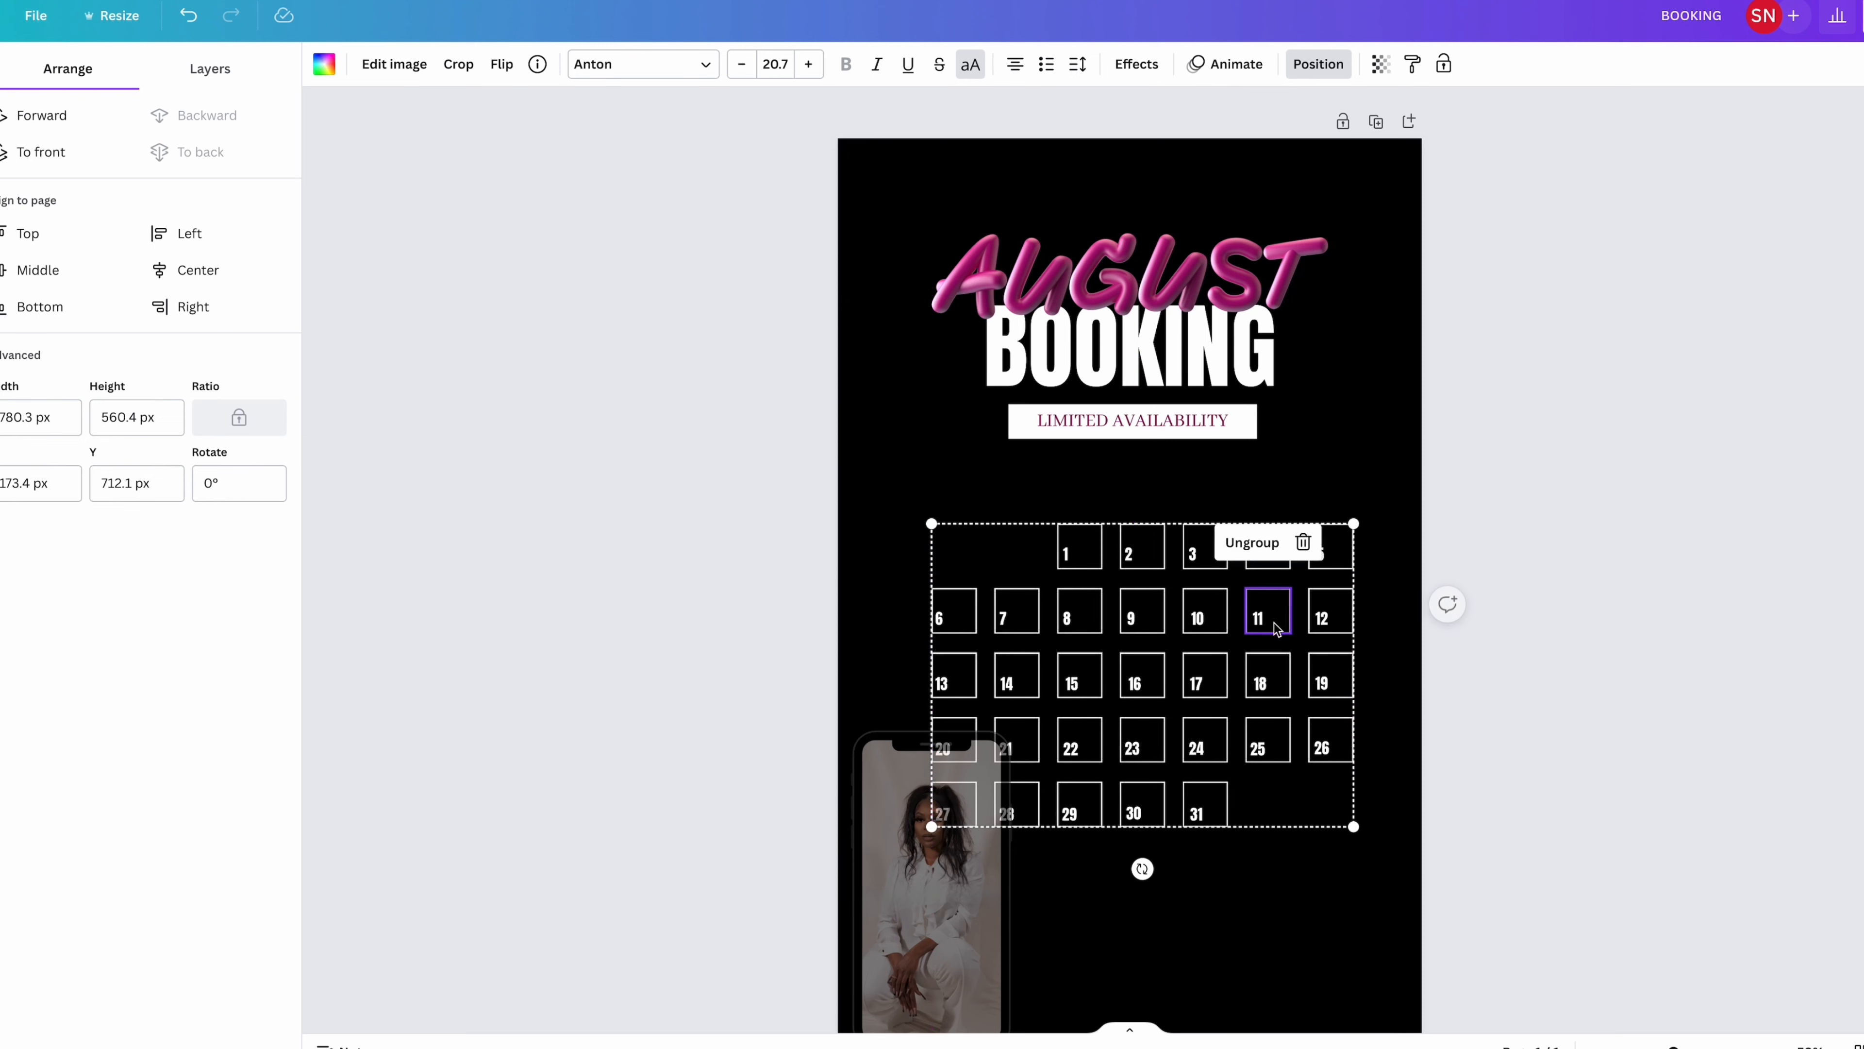
pyautogui.click(1694, 617)
pyautogui.click(1346, 883)
# Step: Move the CROWNS 4 QUEENS PRESENTS text line up to the page's top edge, above AUGUST
pyautogui.scroll(-2, 1346, 884)
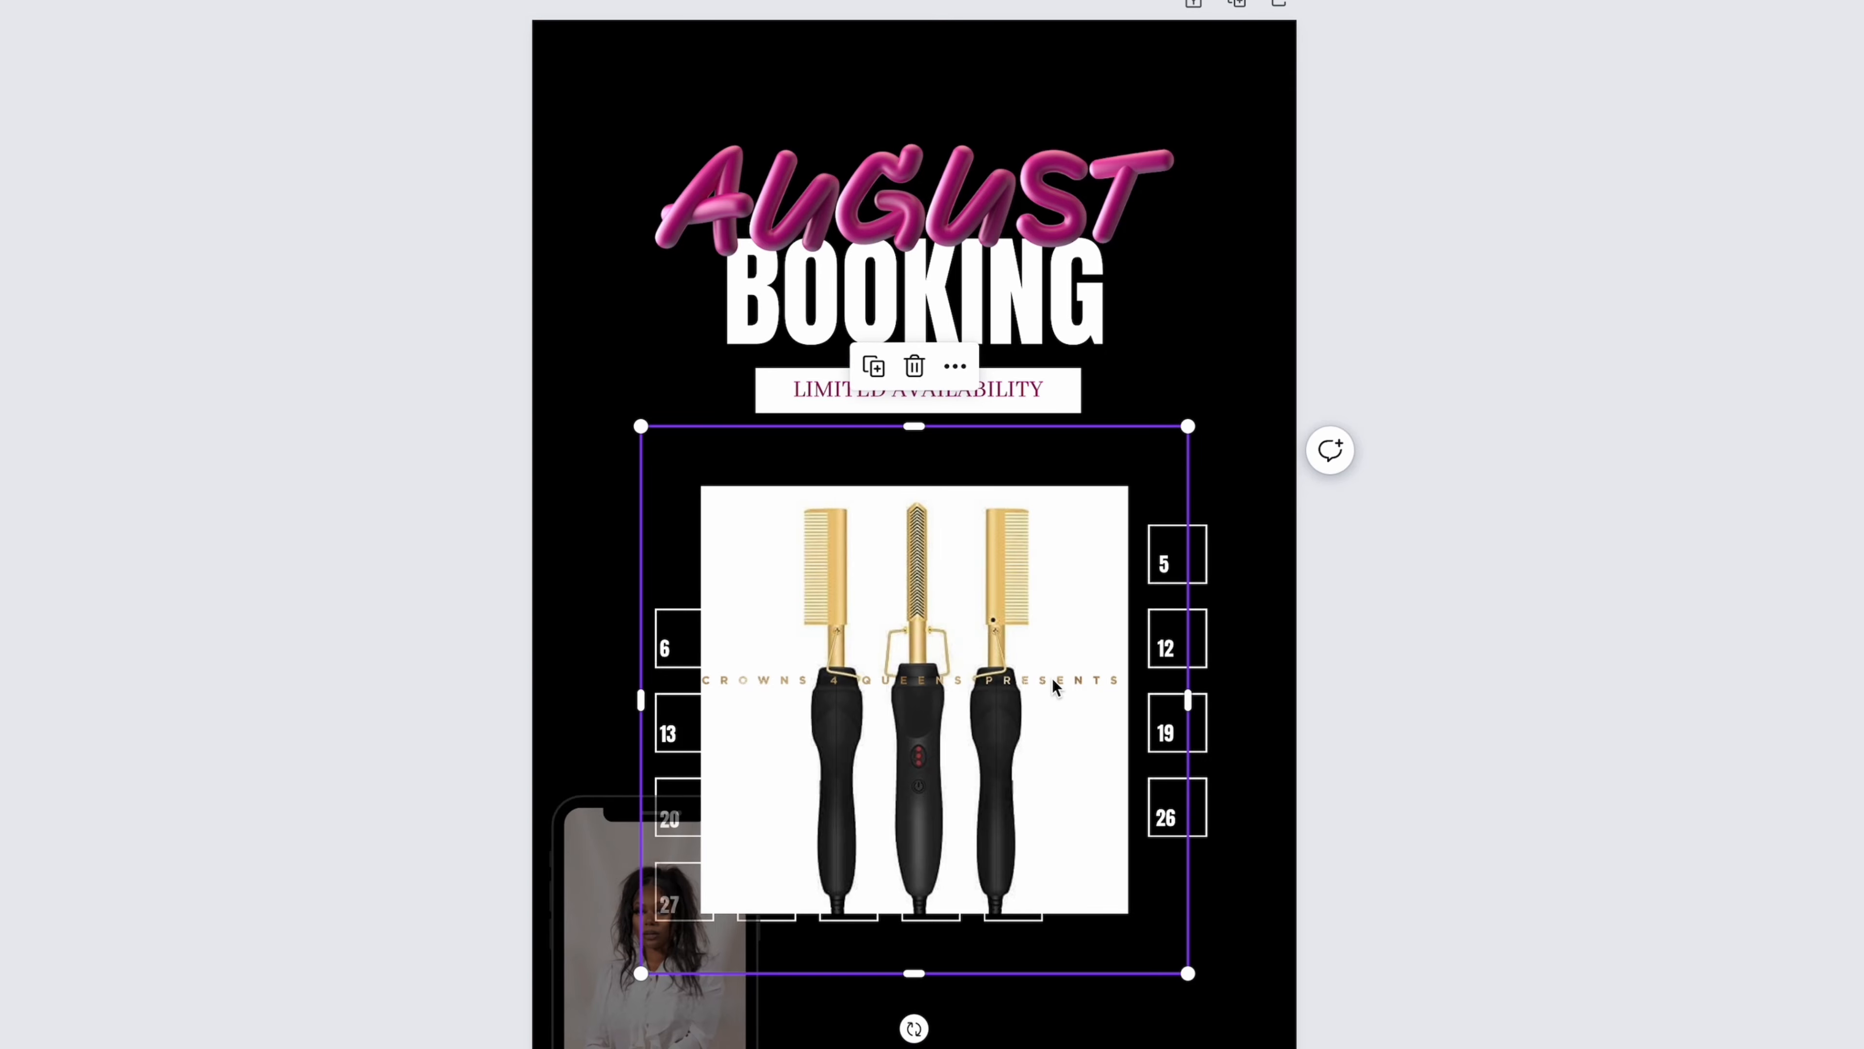
pyautogui.moveTo(1052, 678); pyautogui.dragTo(1035, 47)
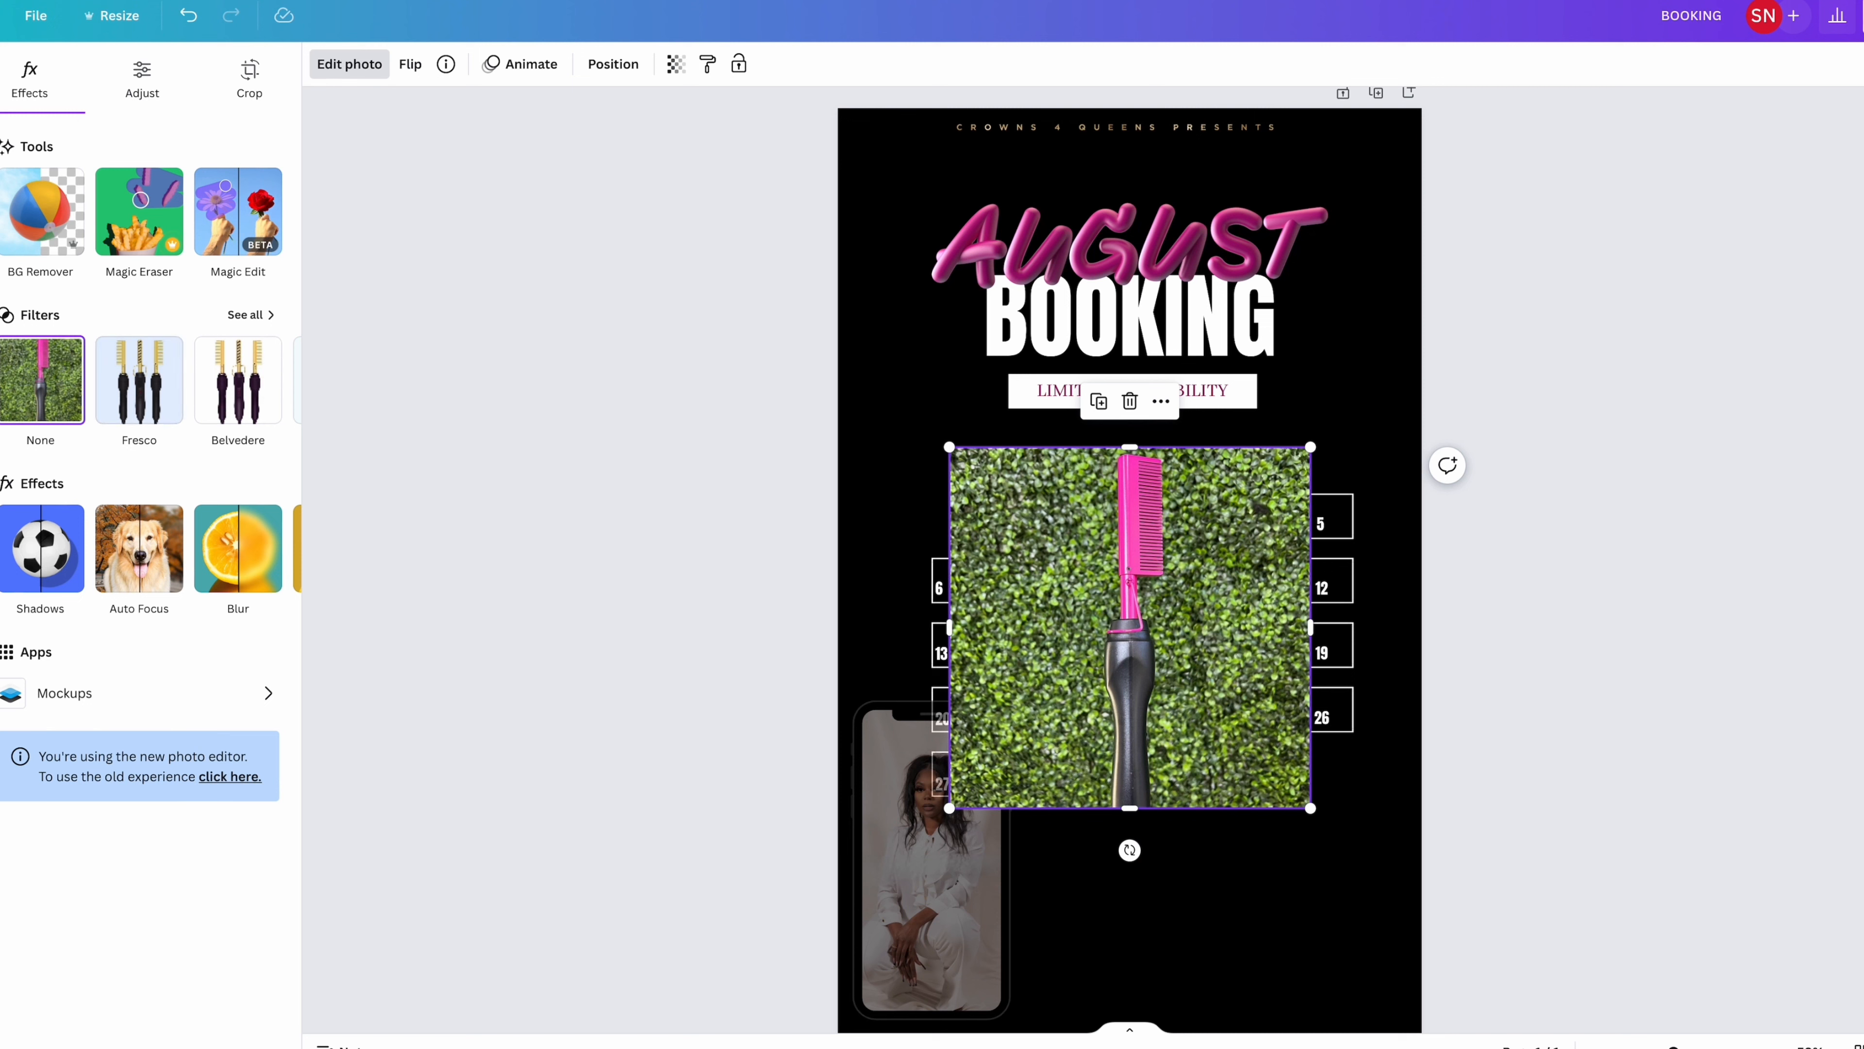
# Step: Remove the grass background from the pink hot comb photo and crop in its right side
pyautogui.click(13, 211)
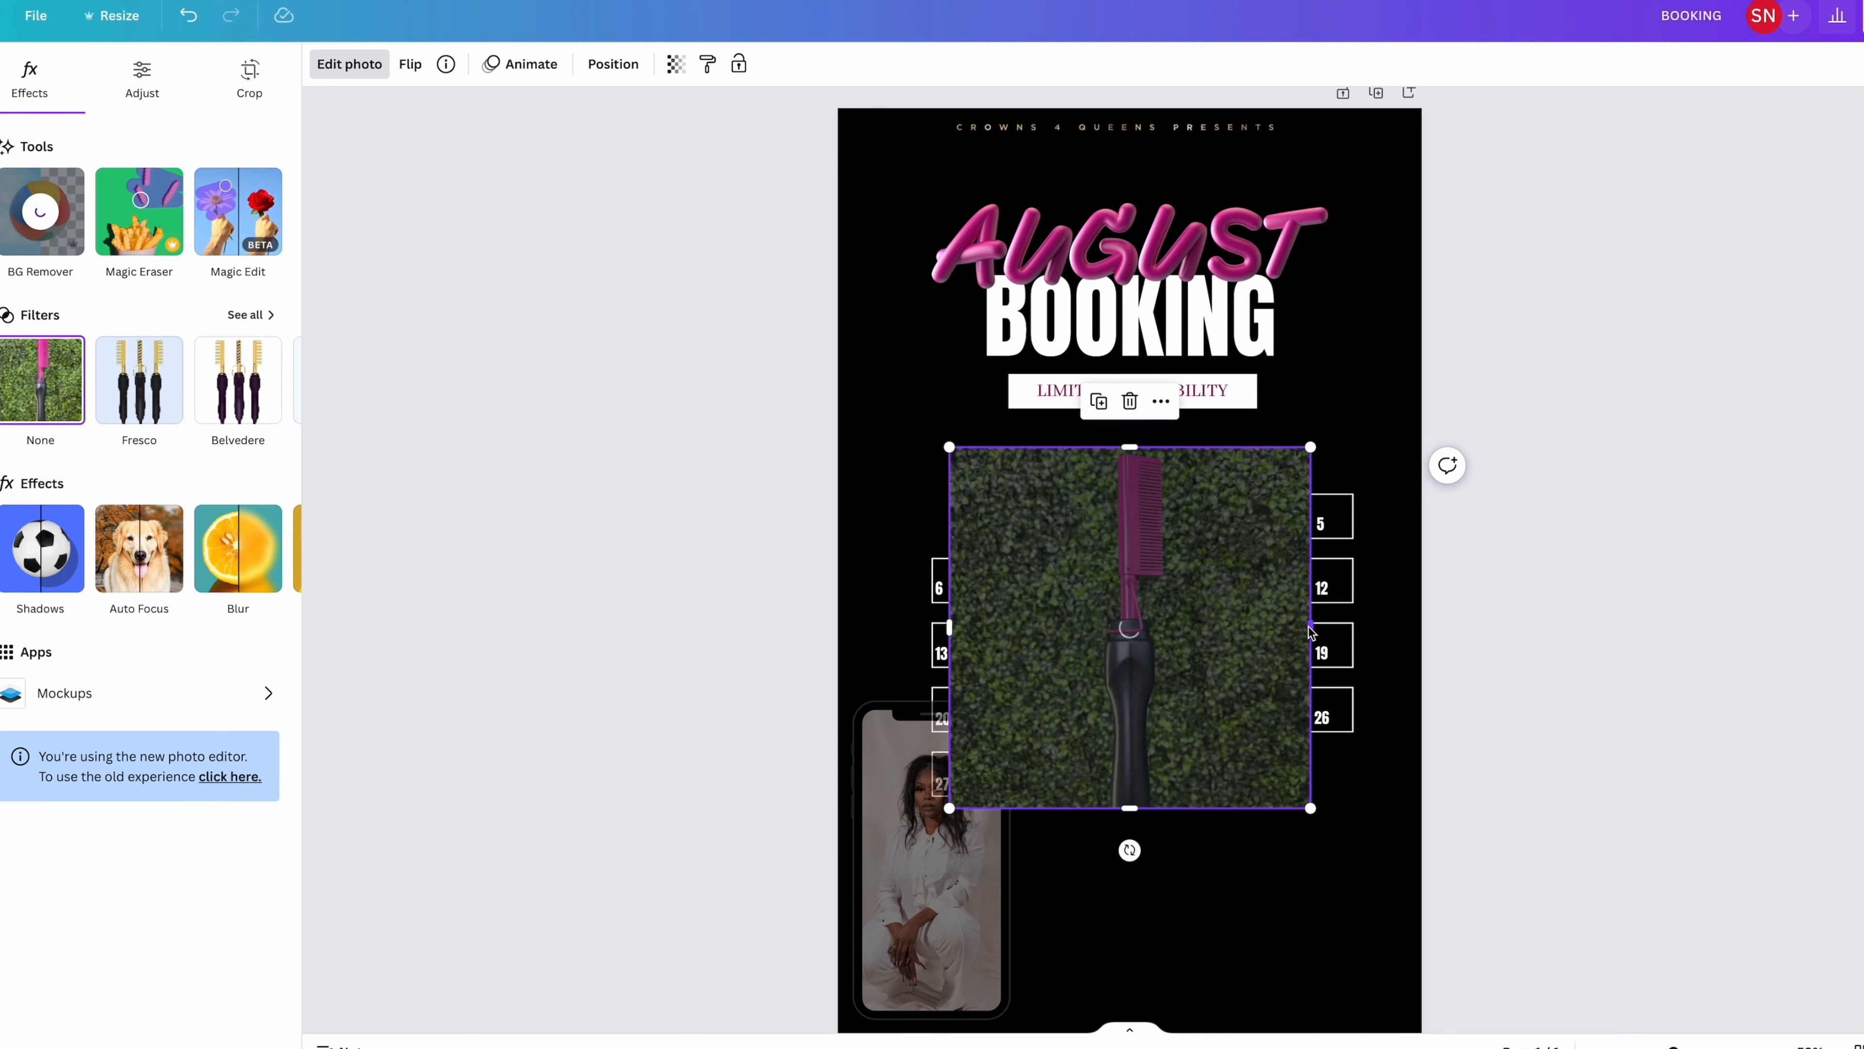
pyautogui.moveTo(1307, 627); pyautogui.dragTo(1194, 644)
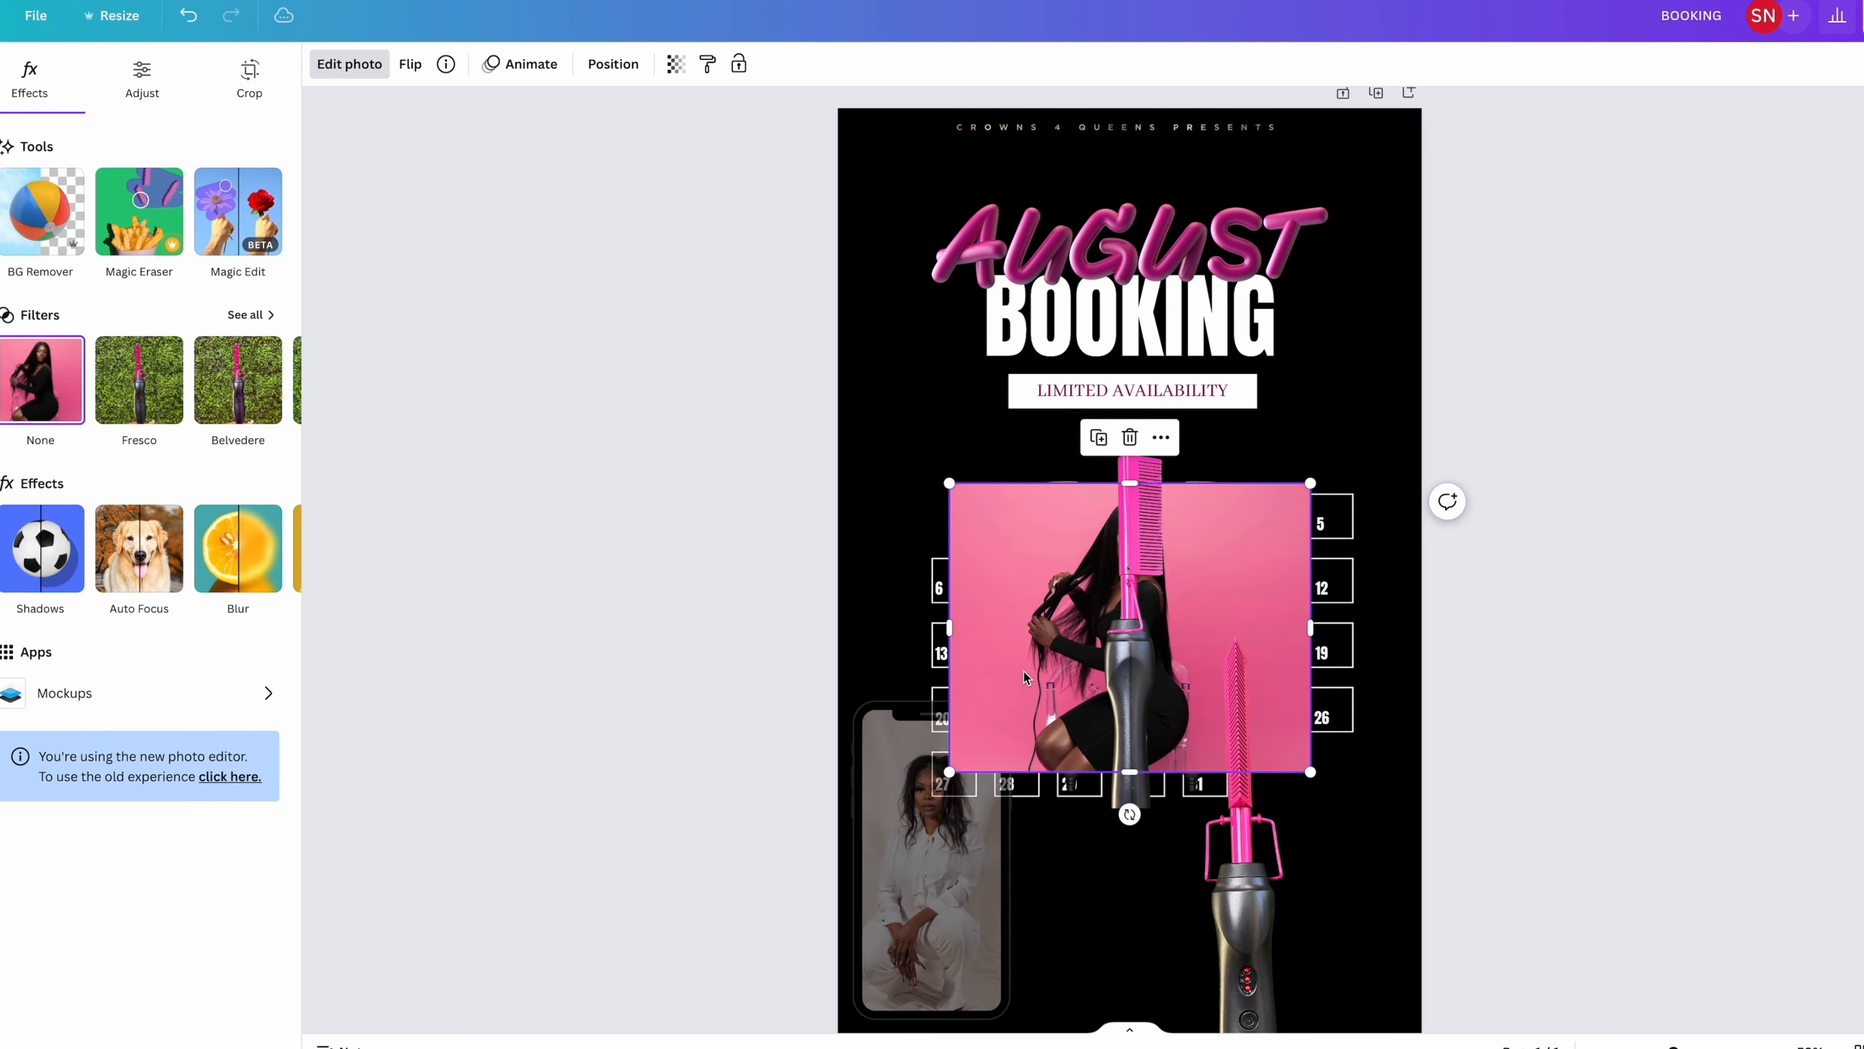
# Step: Place the pink-background photo of the woman in the black dress into the phone frame
pyautogui.moveTo(1024, 672); pyautogui.dragTo(924, 931)
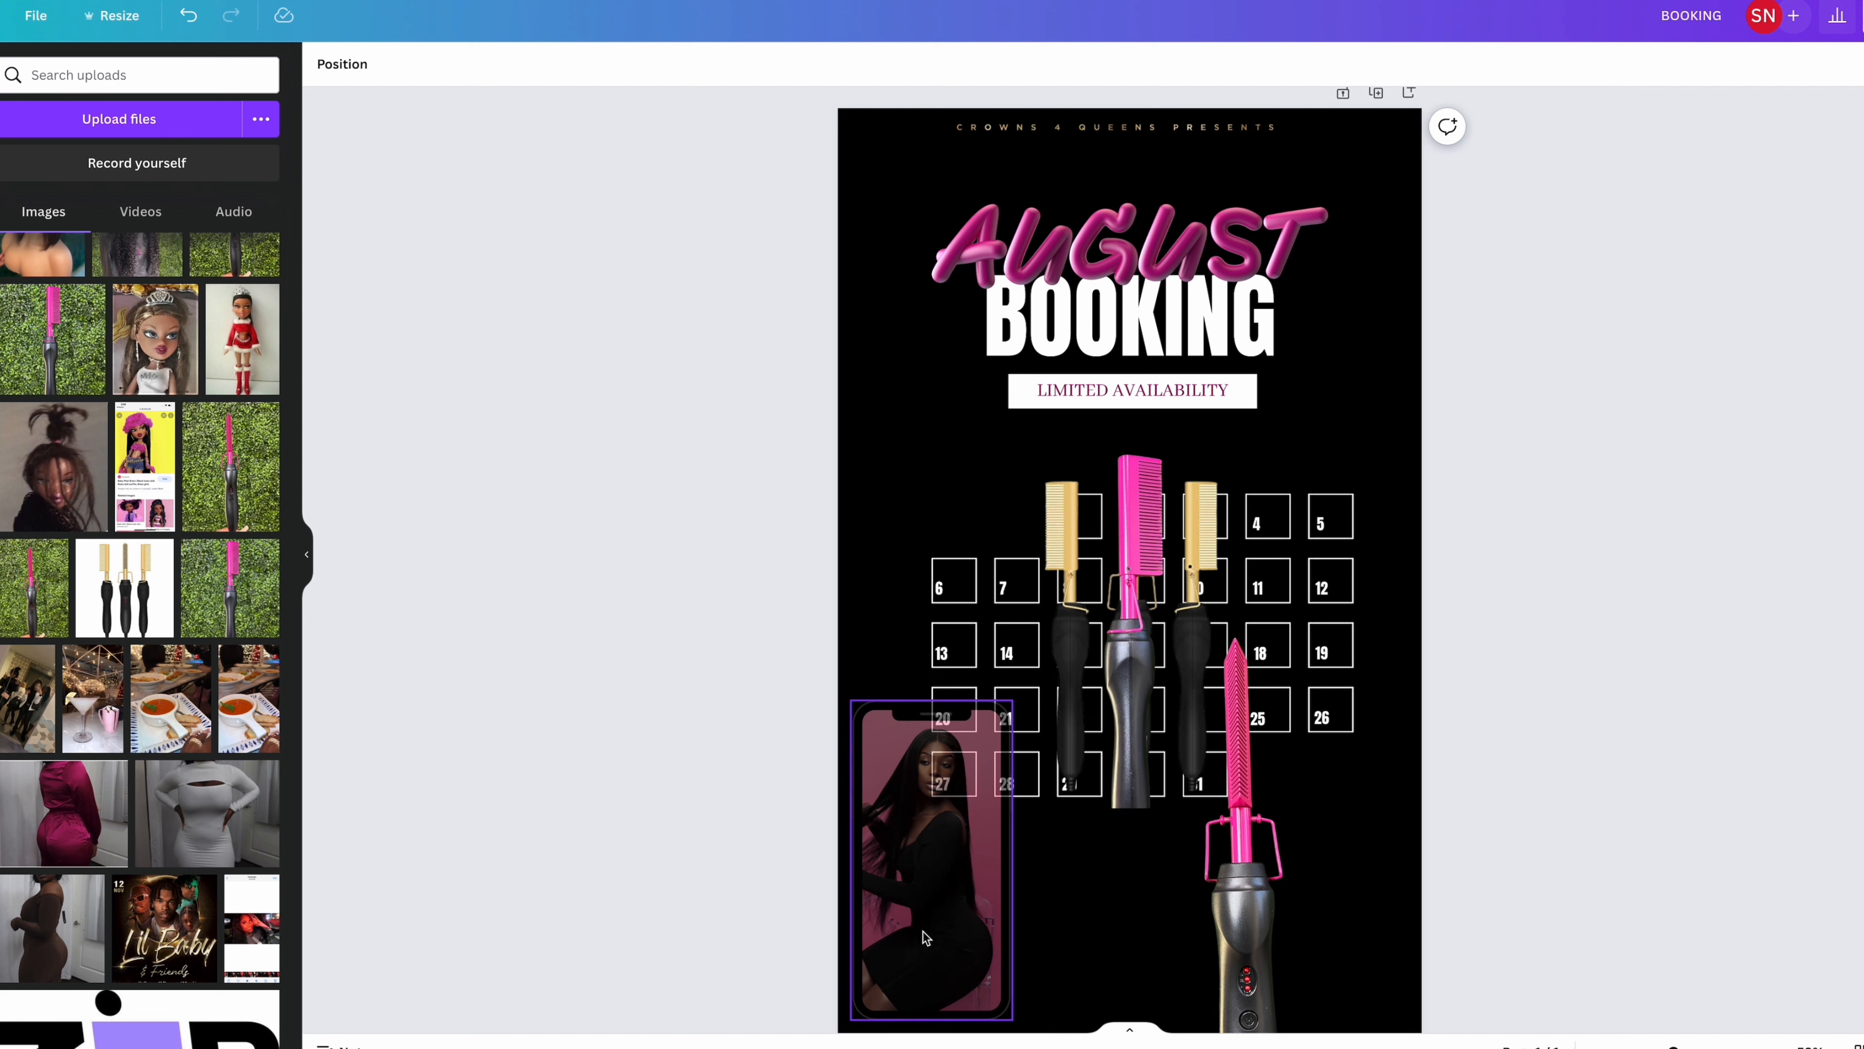
# Step: Shrink the spiked pink hot comb so it stands beside the other comb in the page's lower-right area
pyautogui.scroll(-3, 999, 835)
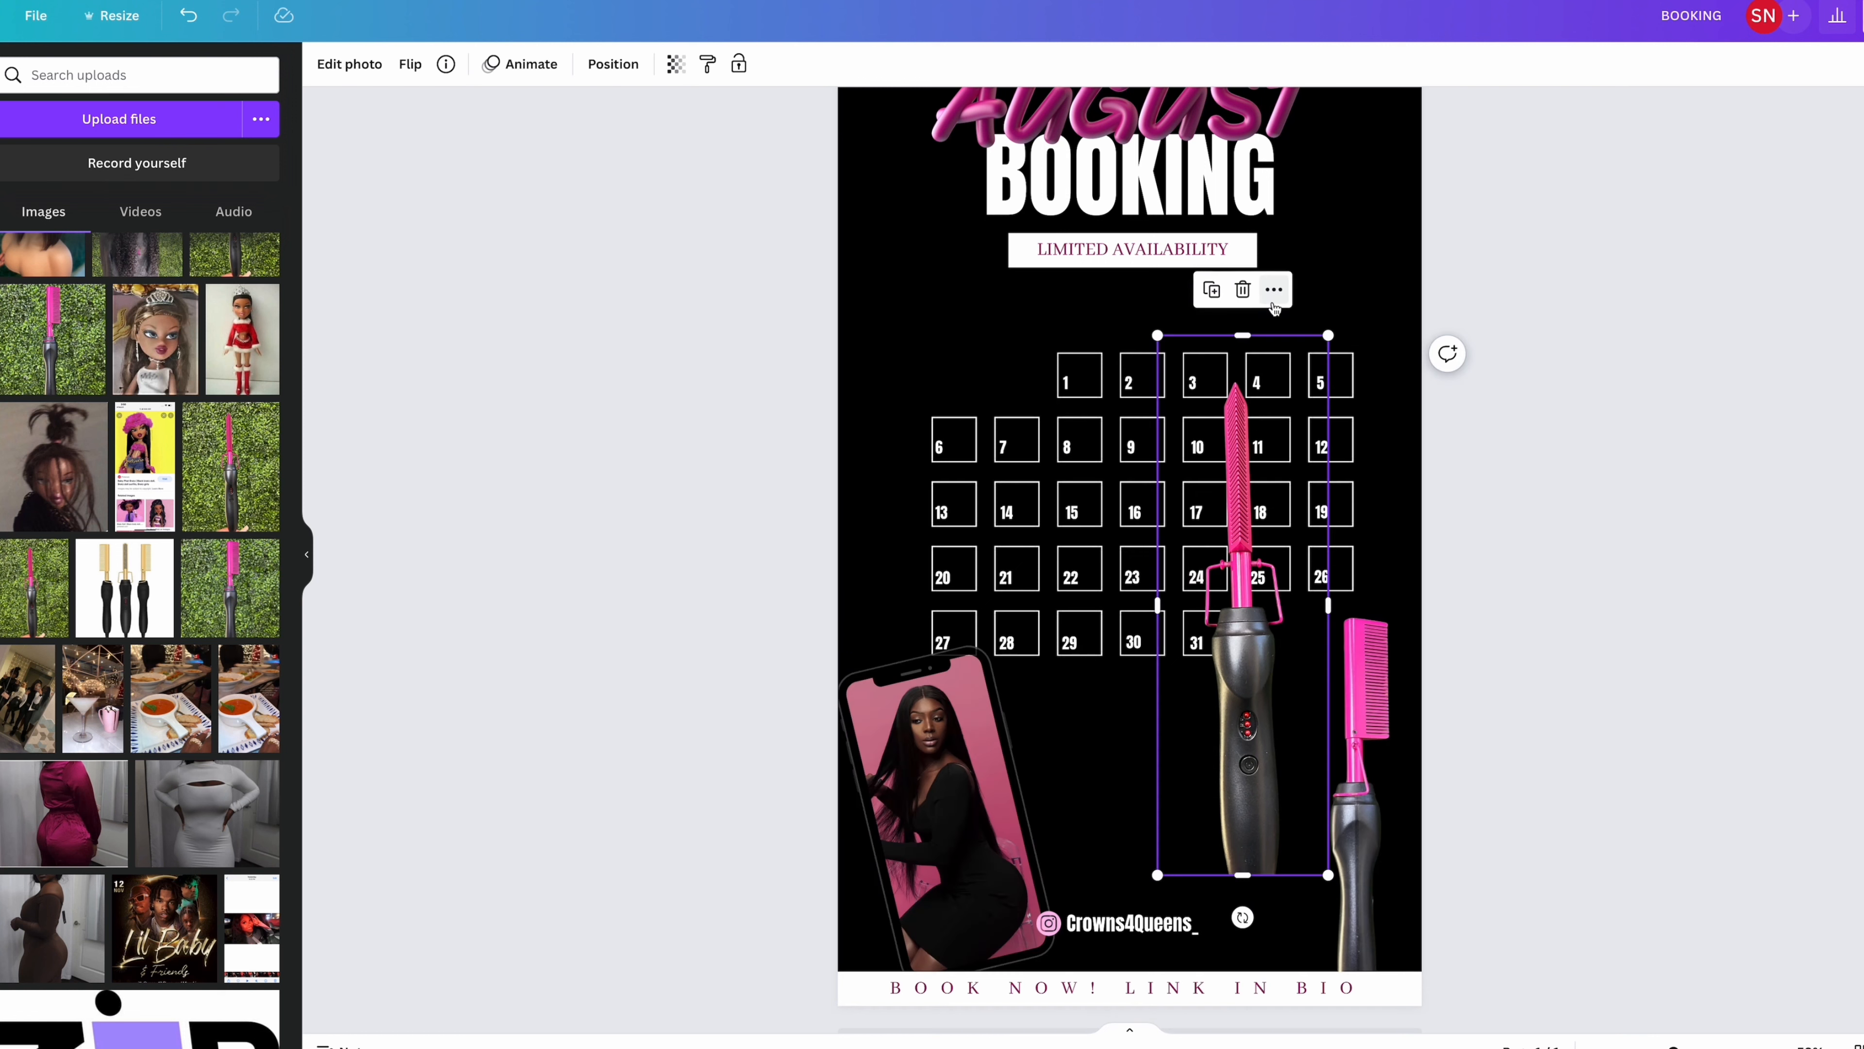
pyautogui.moveTo(1159, 337); pyautogui.dragTo(1260, 521)
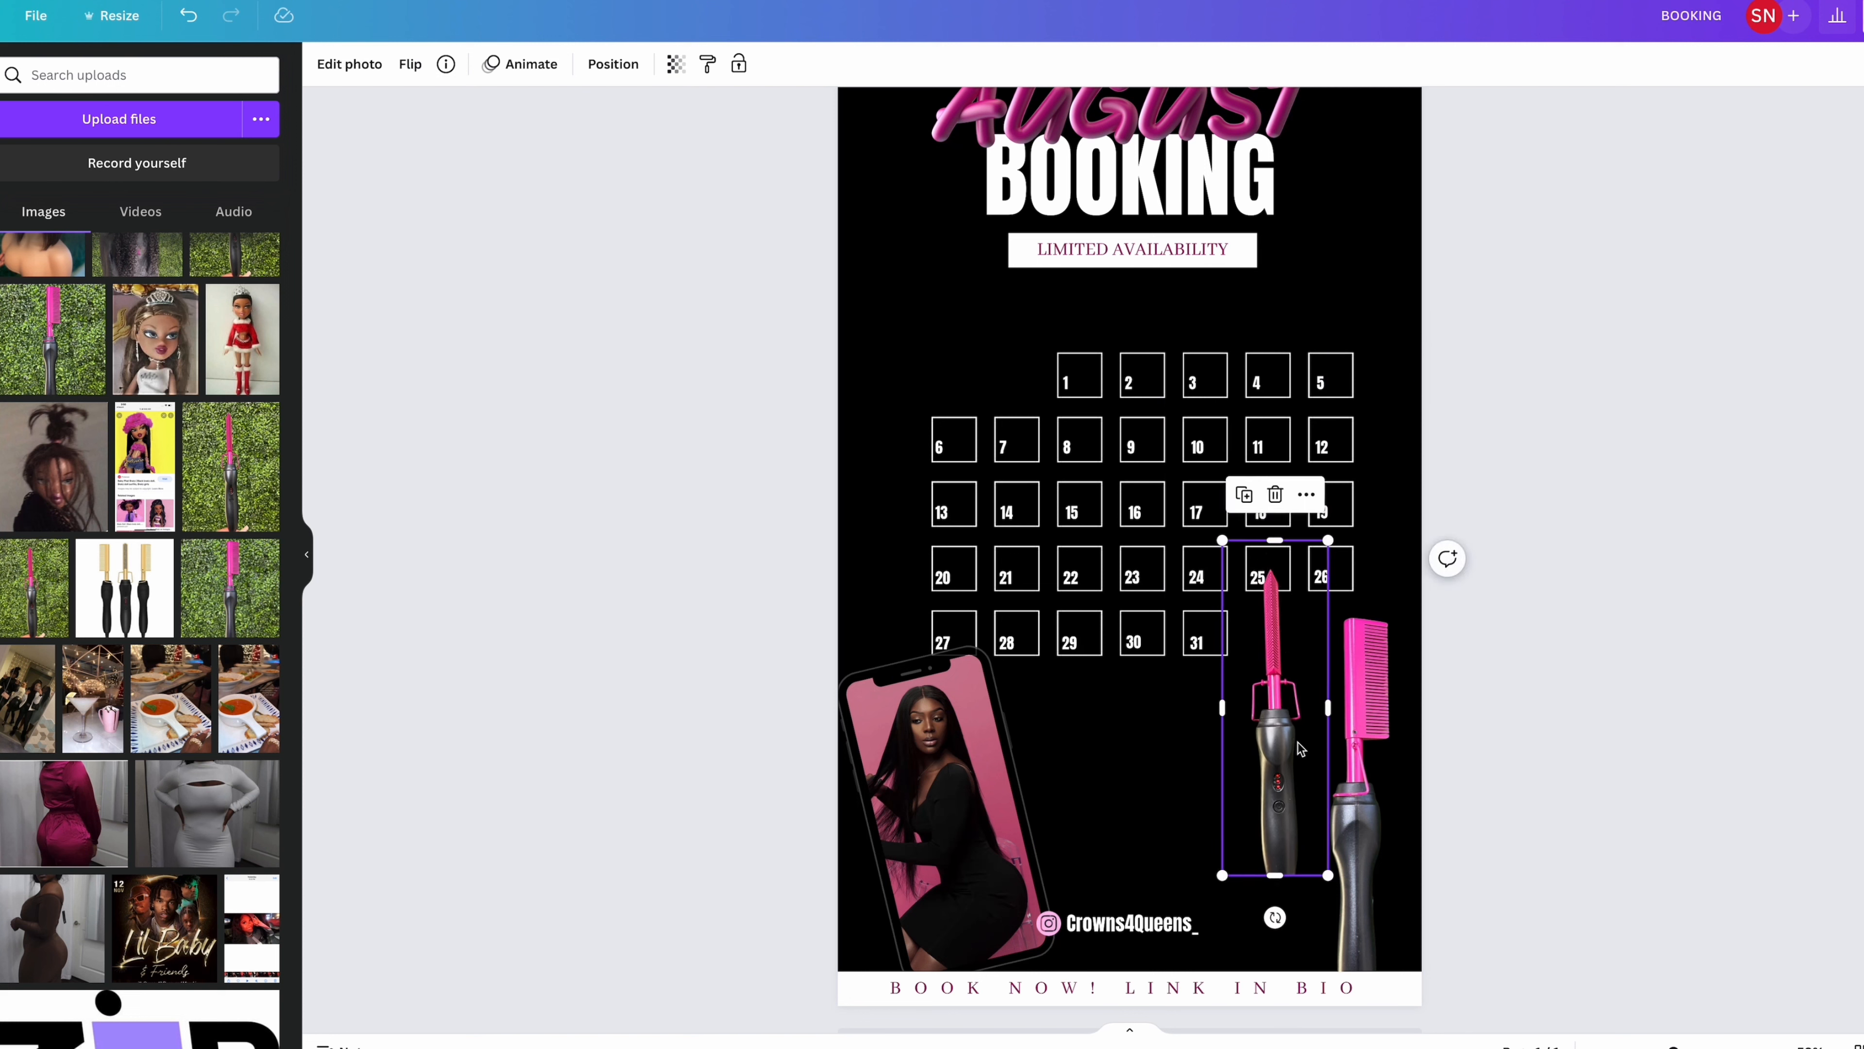
# Step: Move the spiked pink hot comb into the page's lower-right corner beside the other comb, and duplicate the page
pyautogui.moveTo(1300, 748); pyautogui.dragTo(1404, 843)
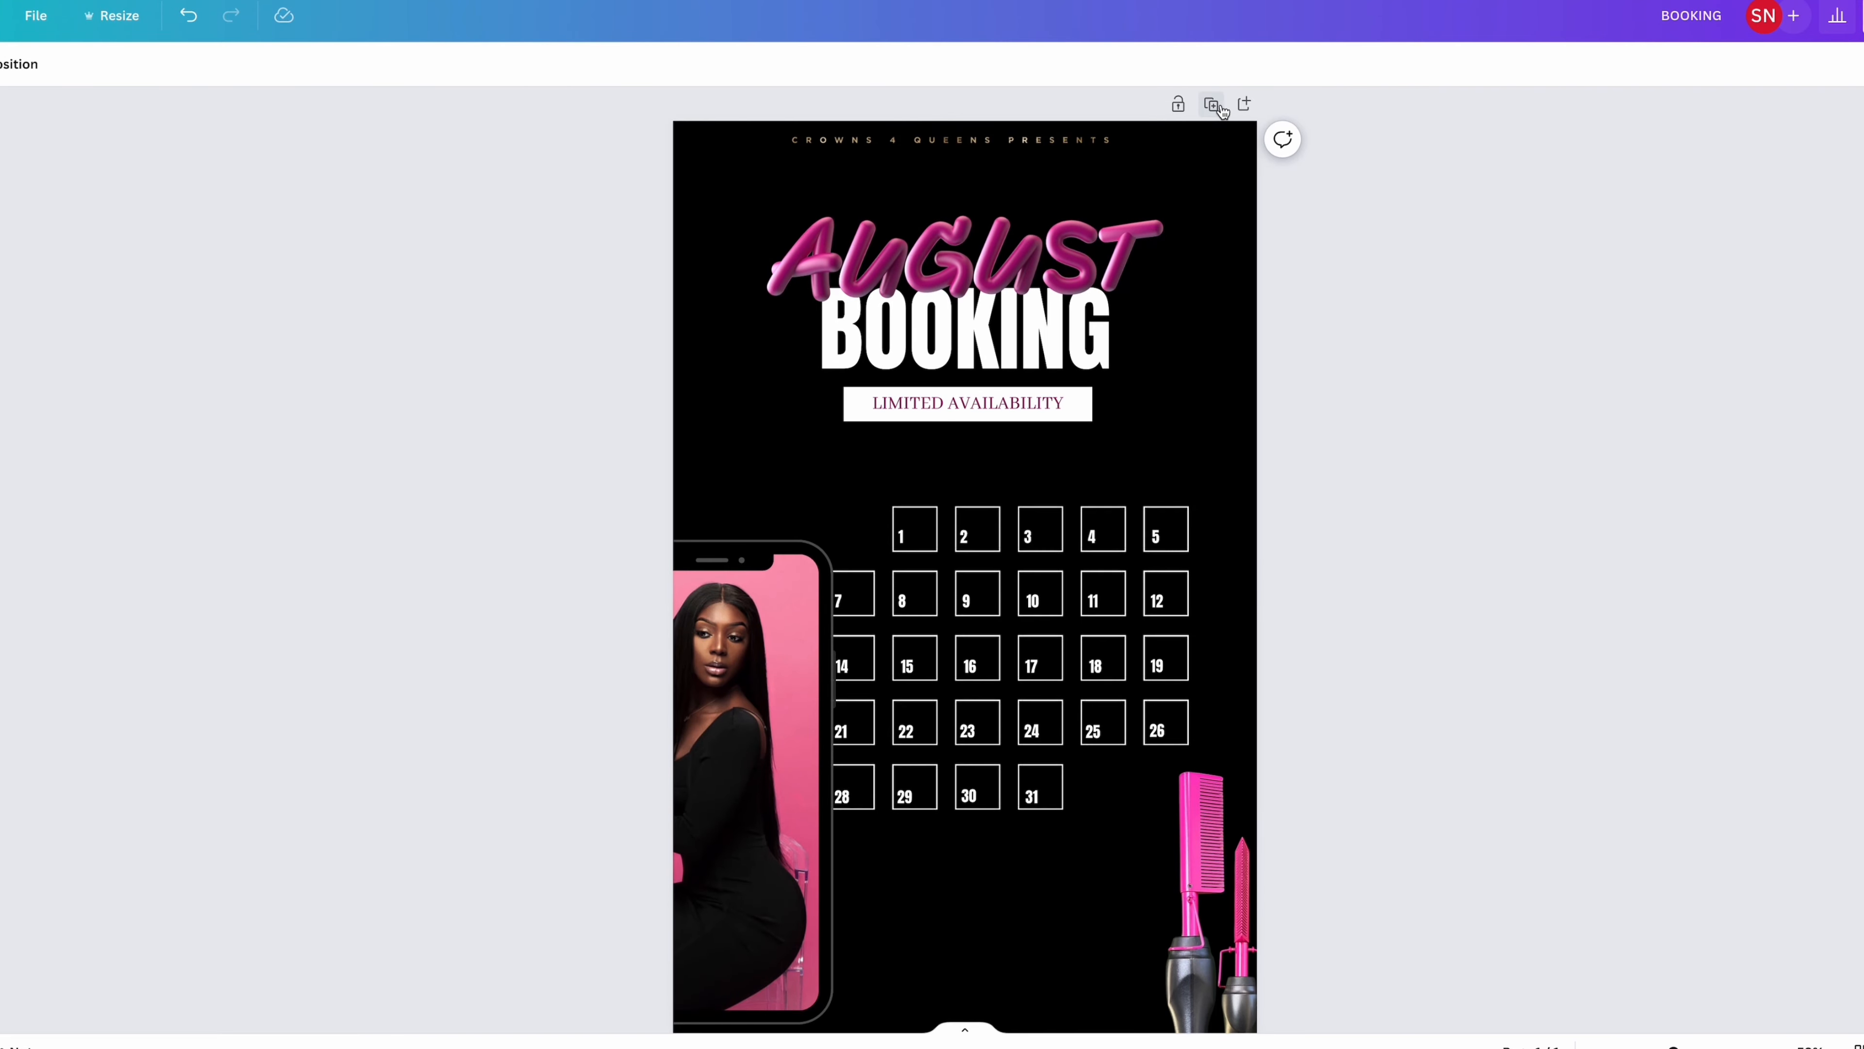
pyautogui.click(1214, 103)
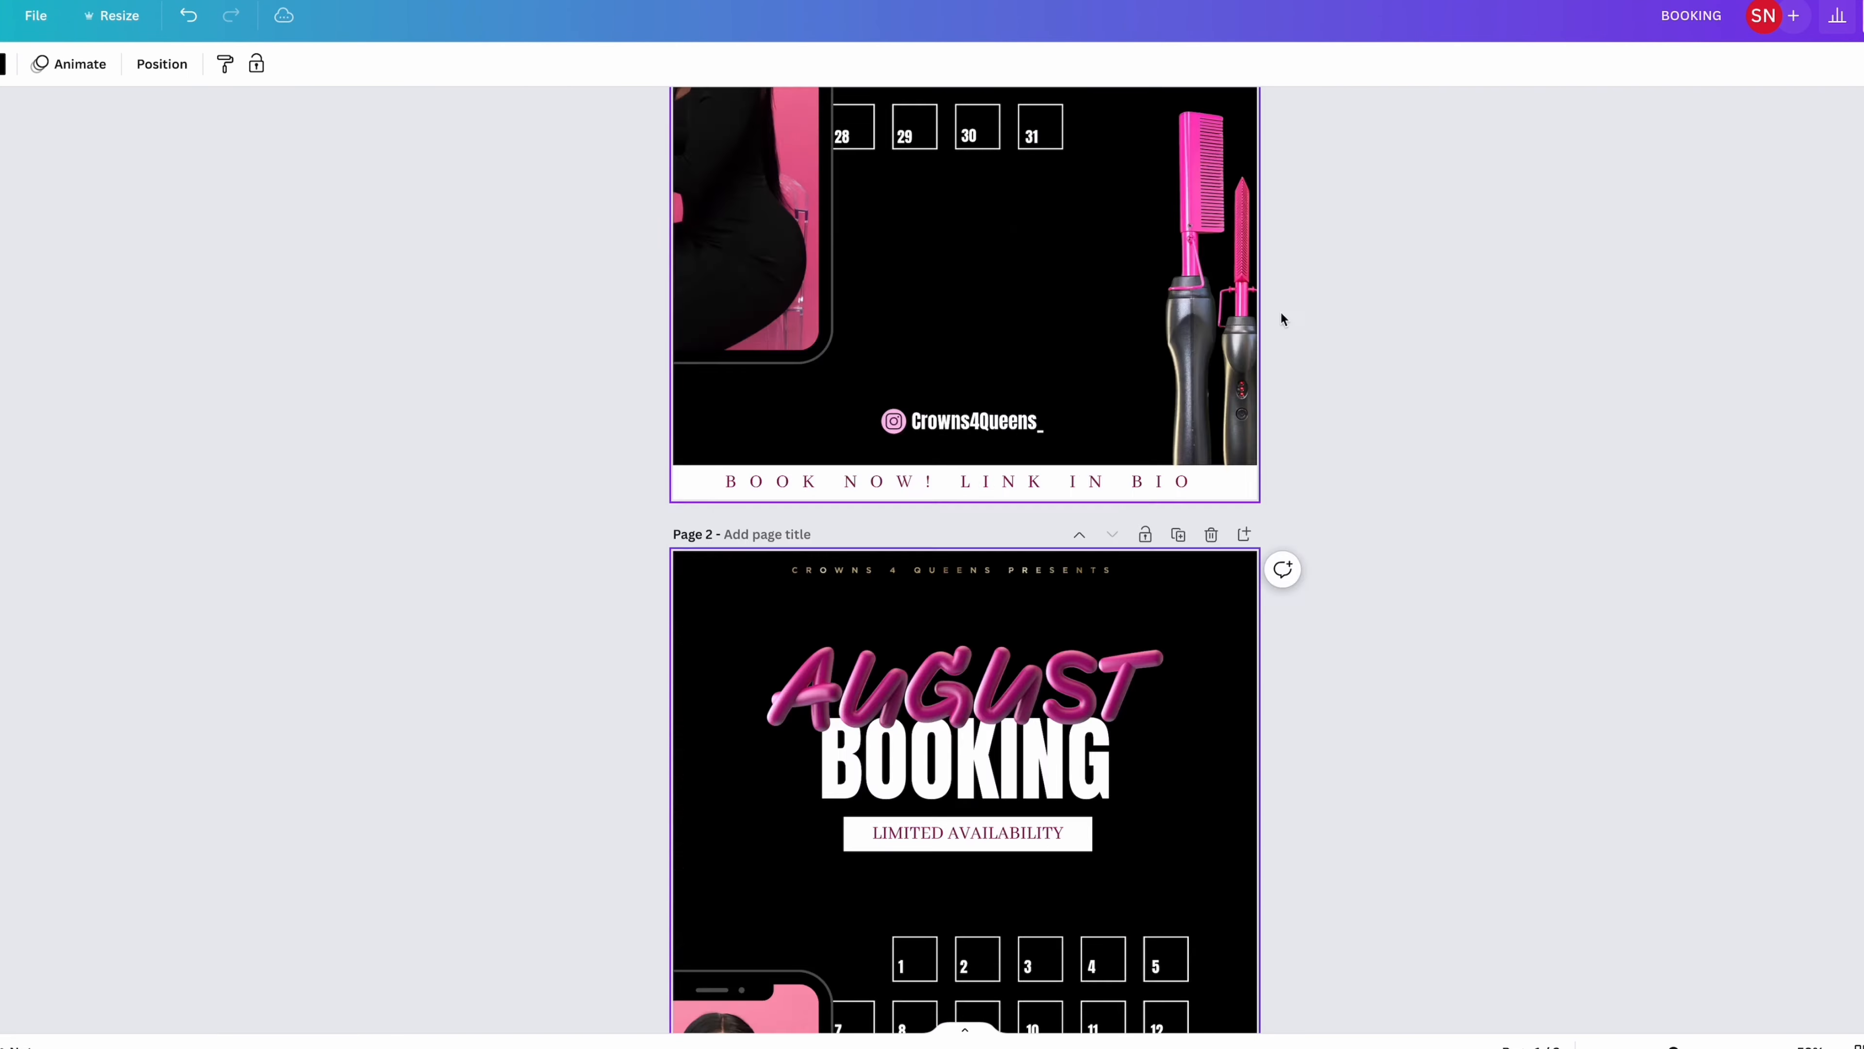
pyautogui.scroll(-8, 1382, 544)
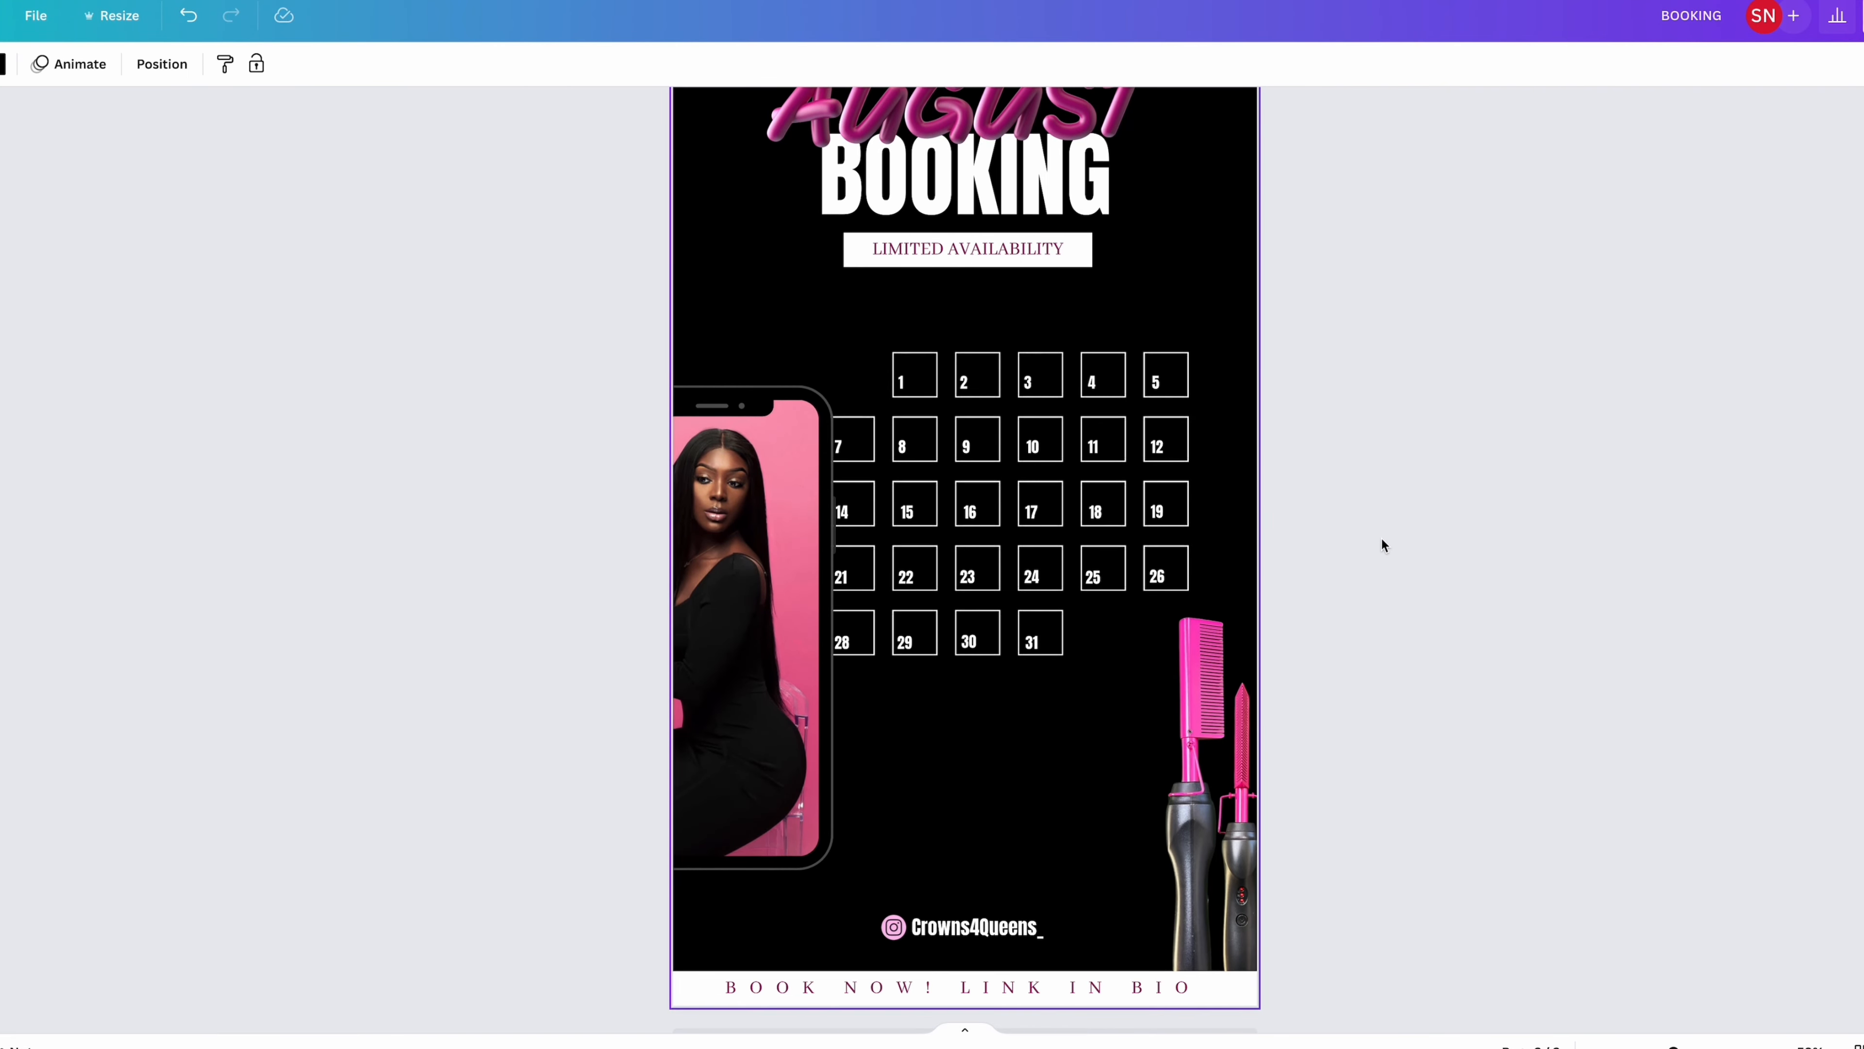
pyautogui.scroll(4, 1376, 584)
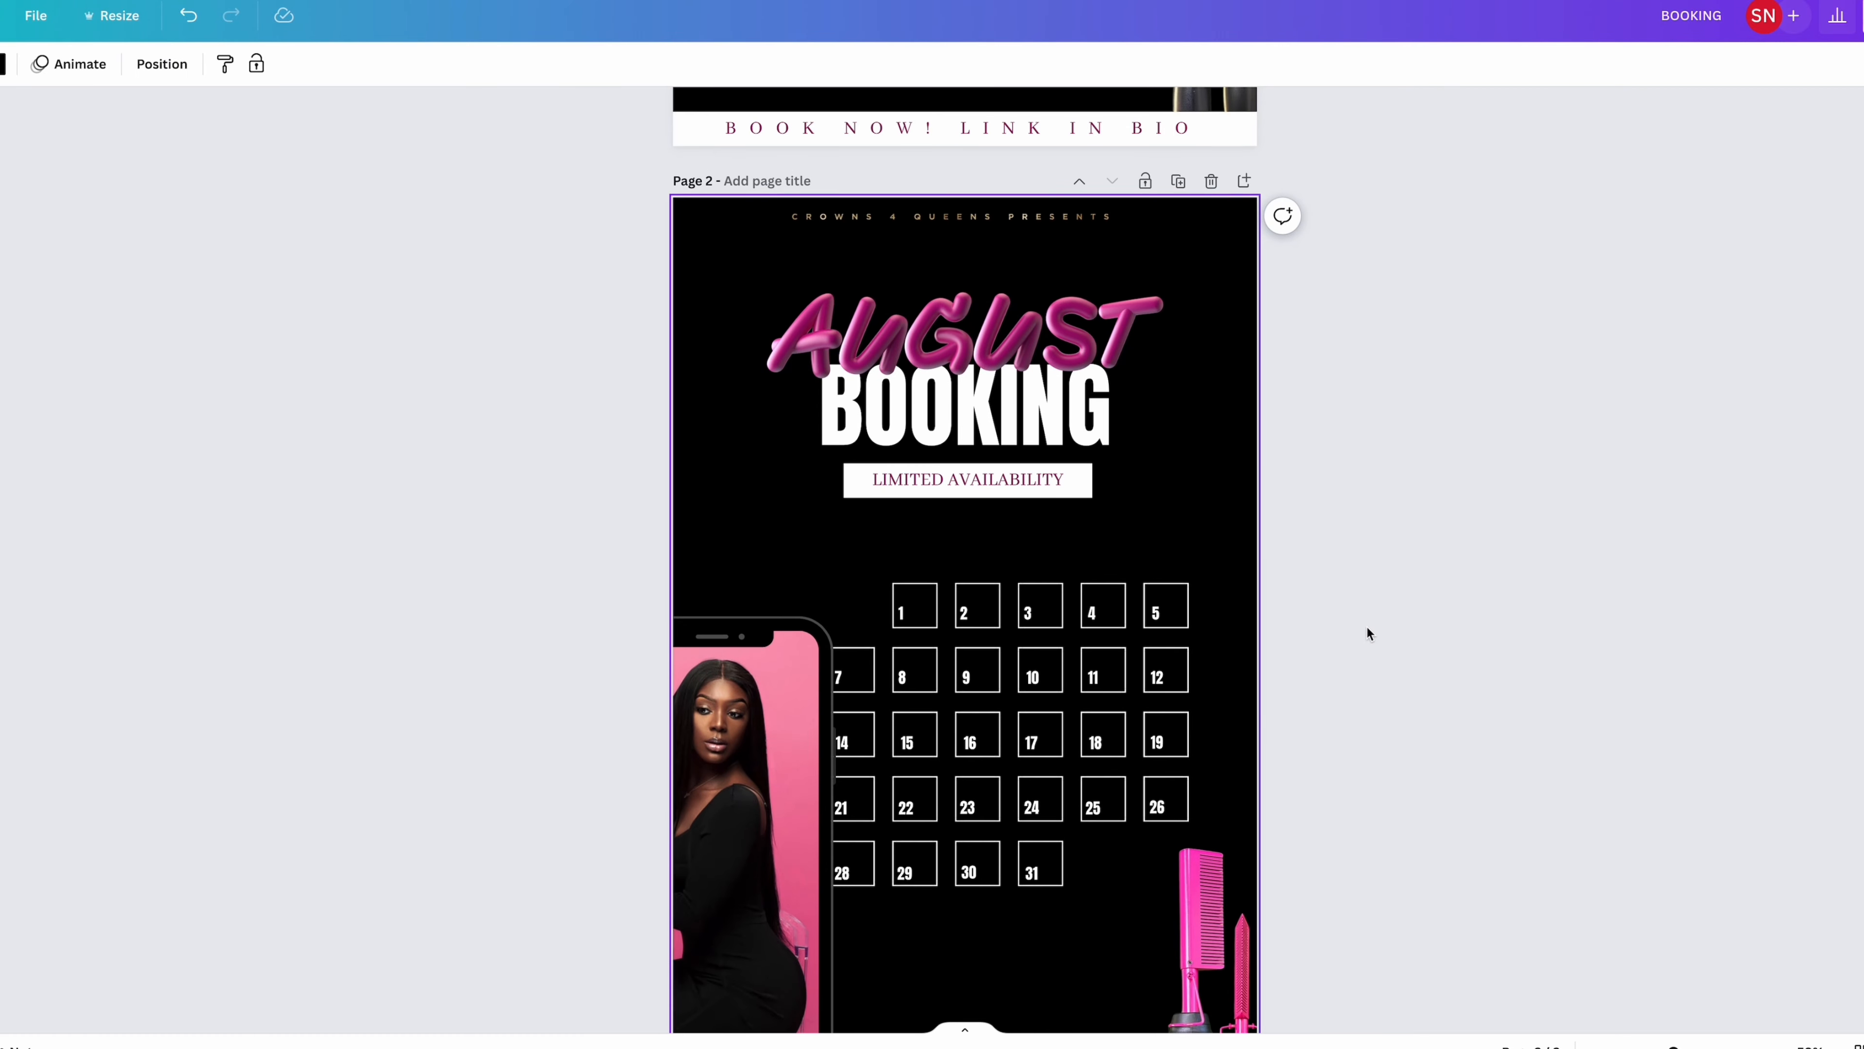
pyautogui.scroll(-4, 1368, 629)
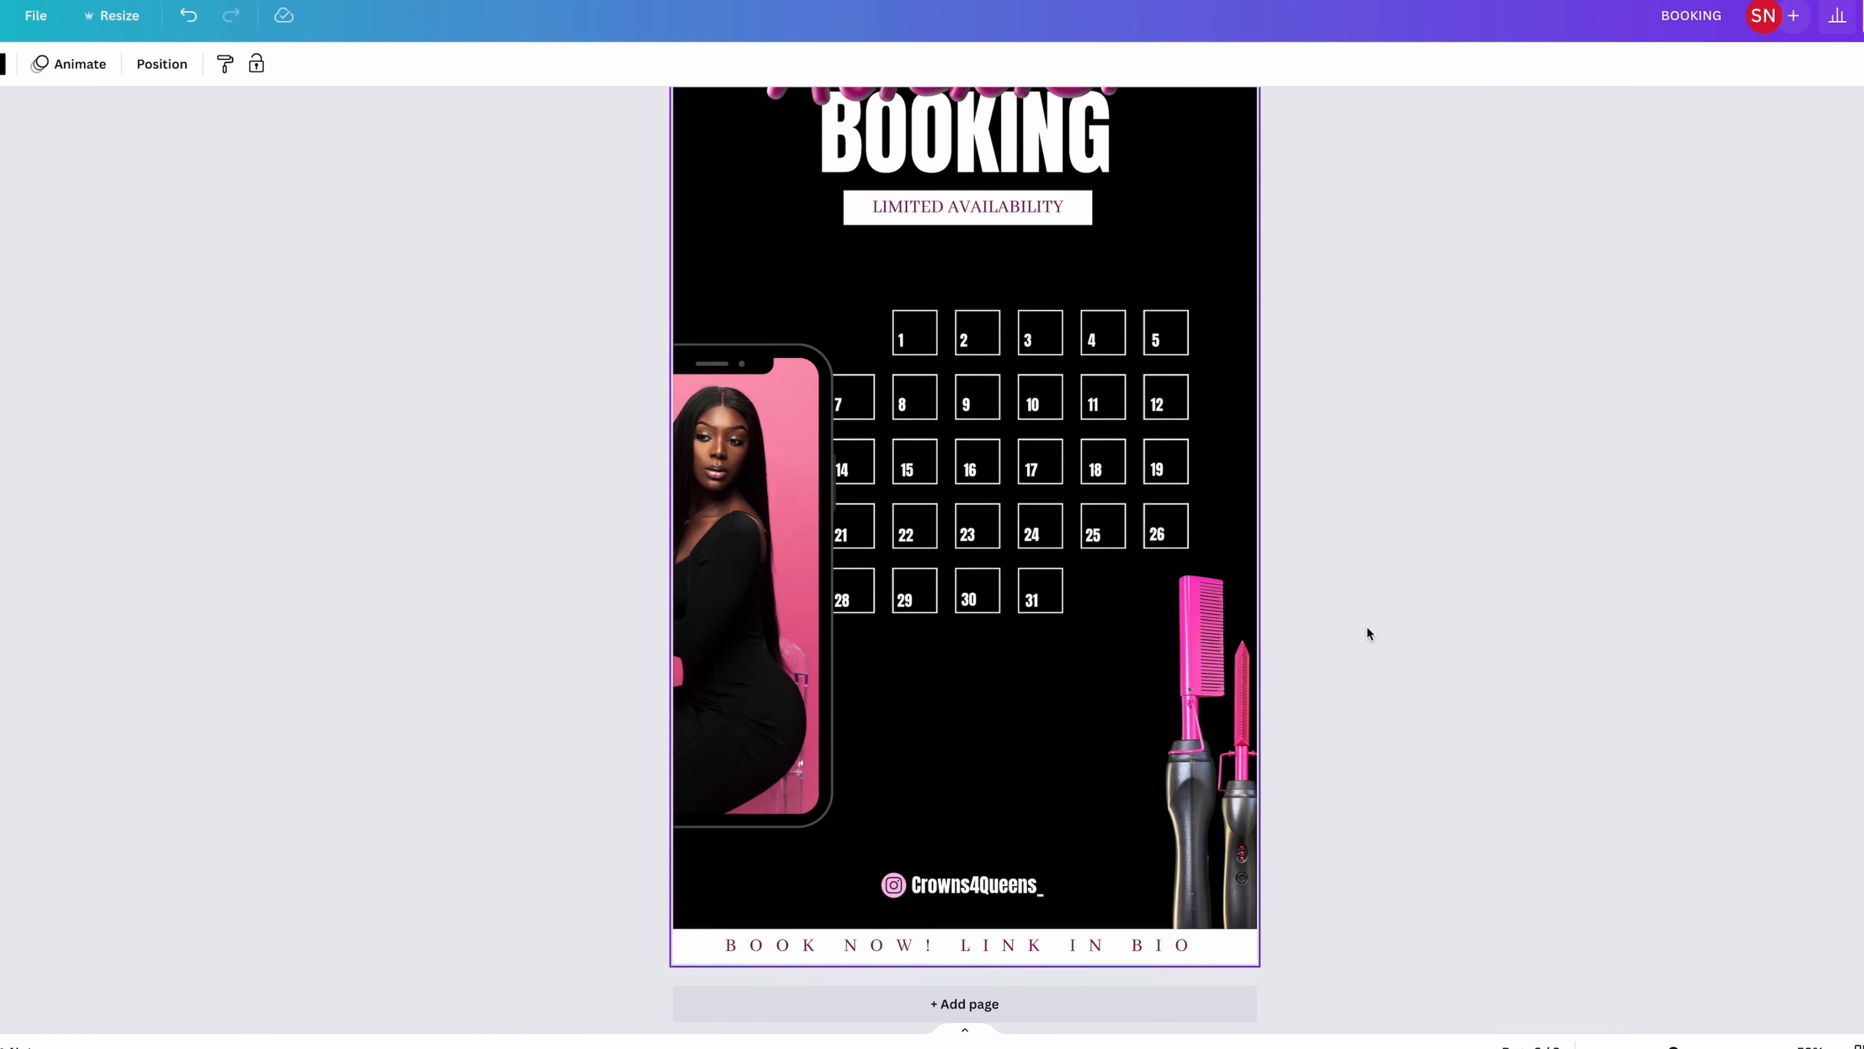
pyautogui.scroll(5, 1375, 661)
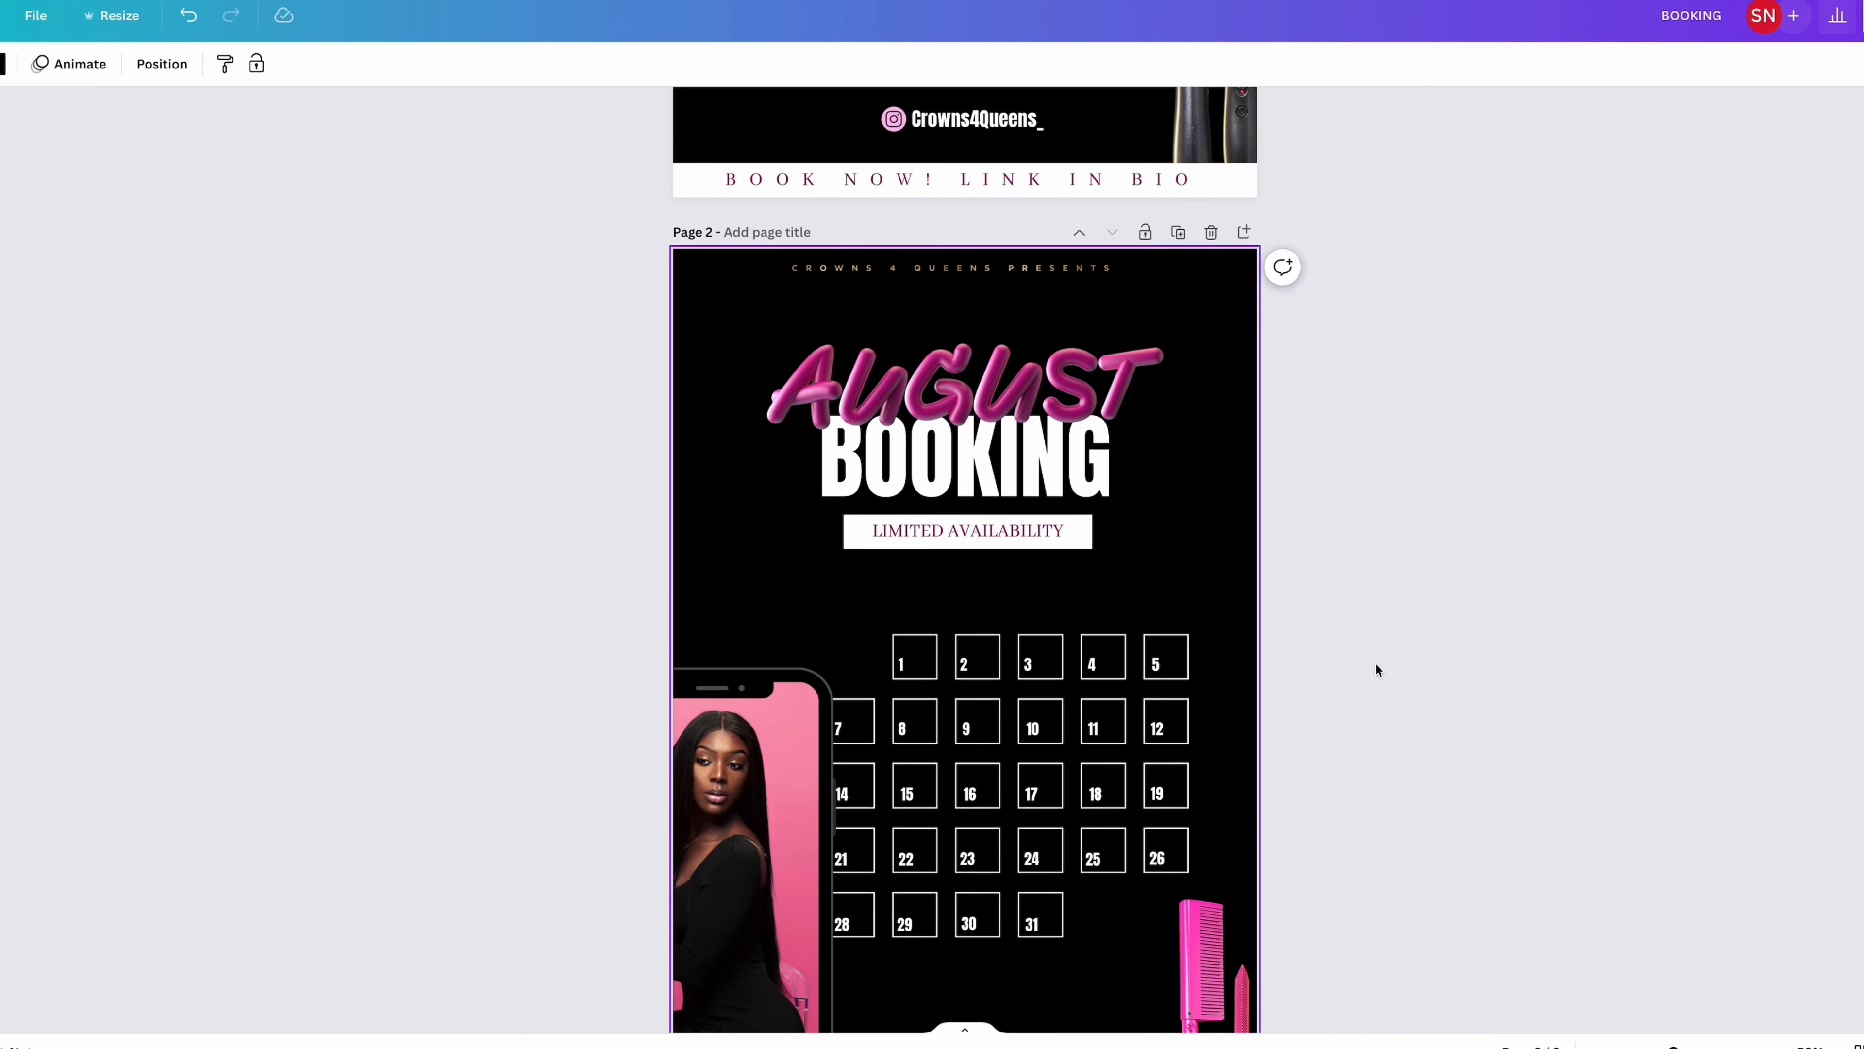
pyautogui.scroll(14, 1375, 662)
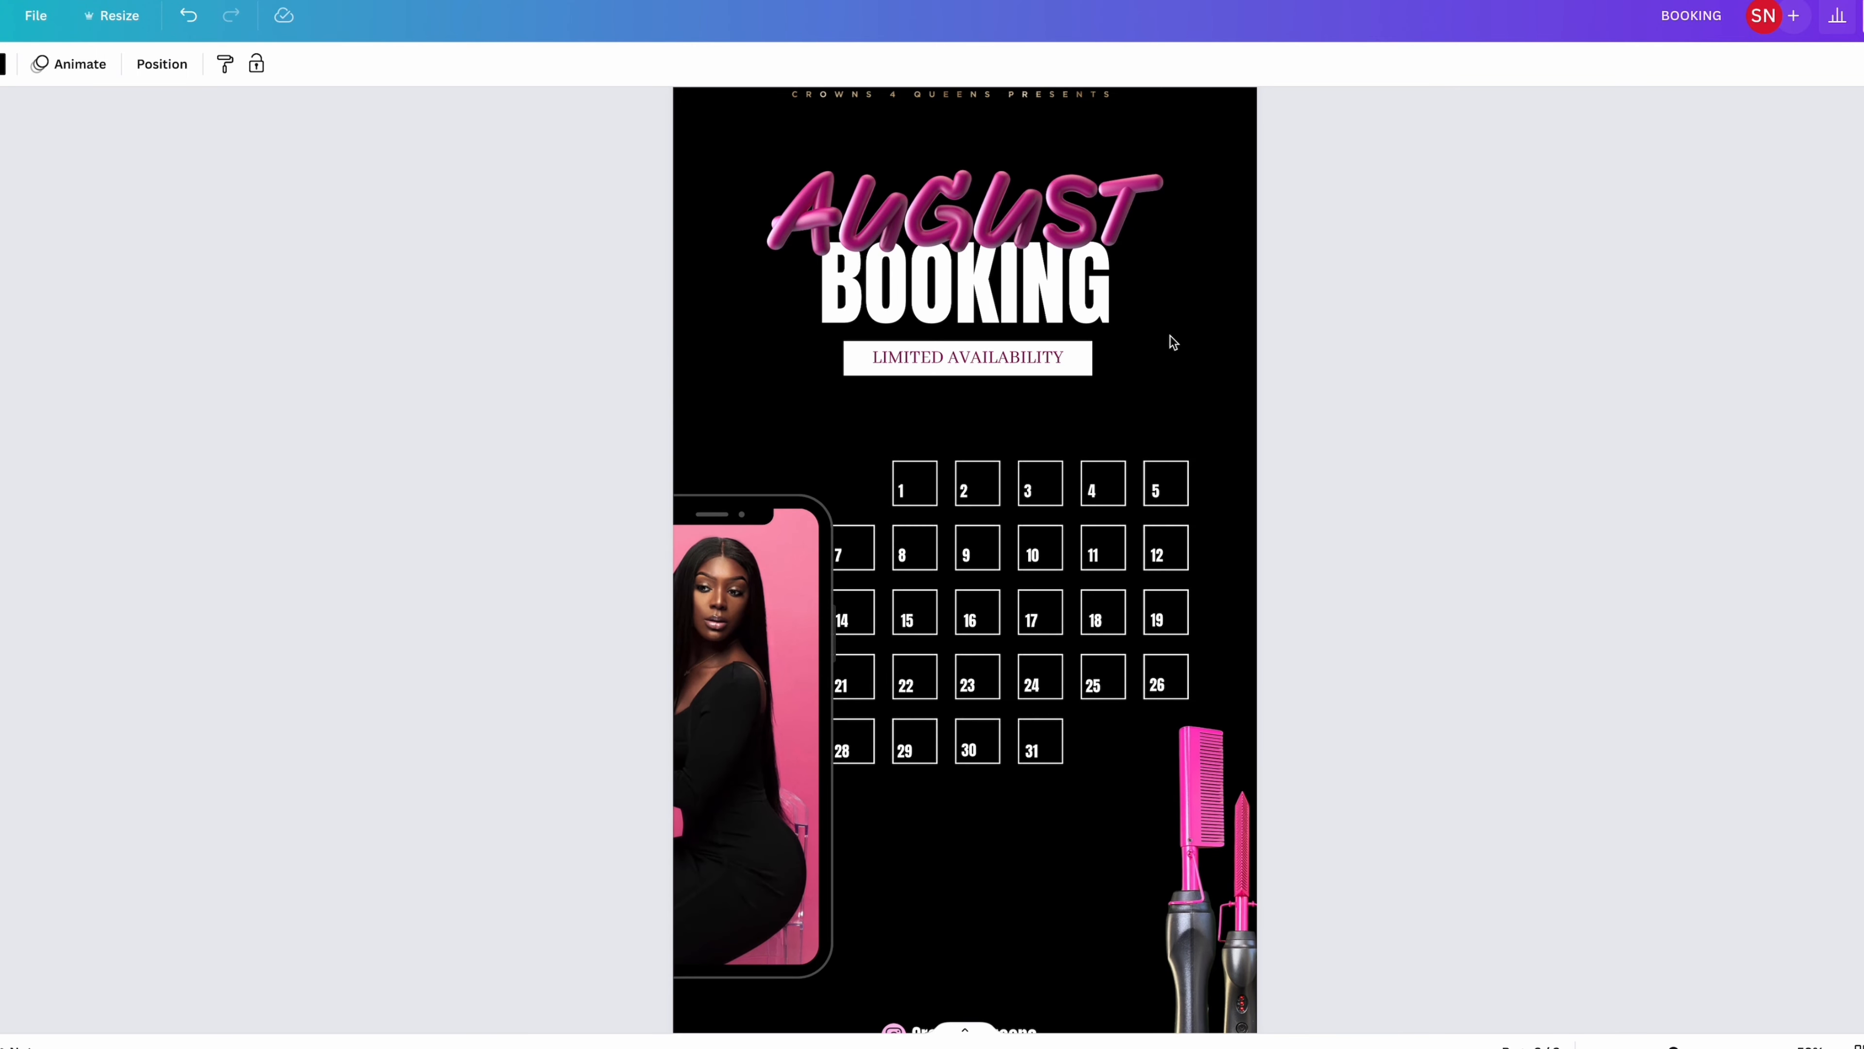
# Step: Duplicate the white box behind LIMITED AVAILABILITY and reshape the copy into a thin header bar spanning the calendar's width above the dates
pyautogui.click(1081, 370)
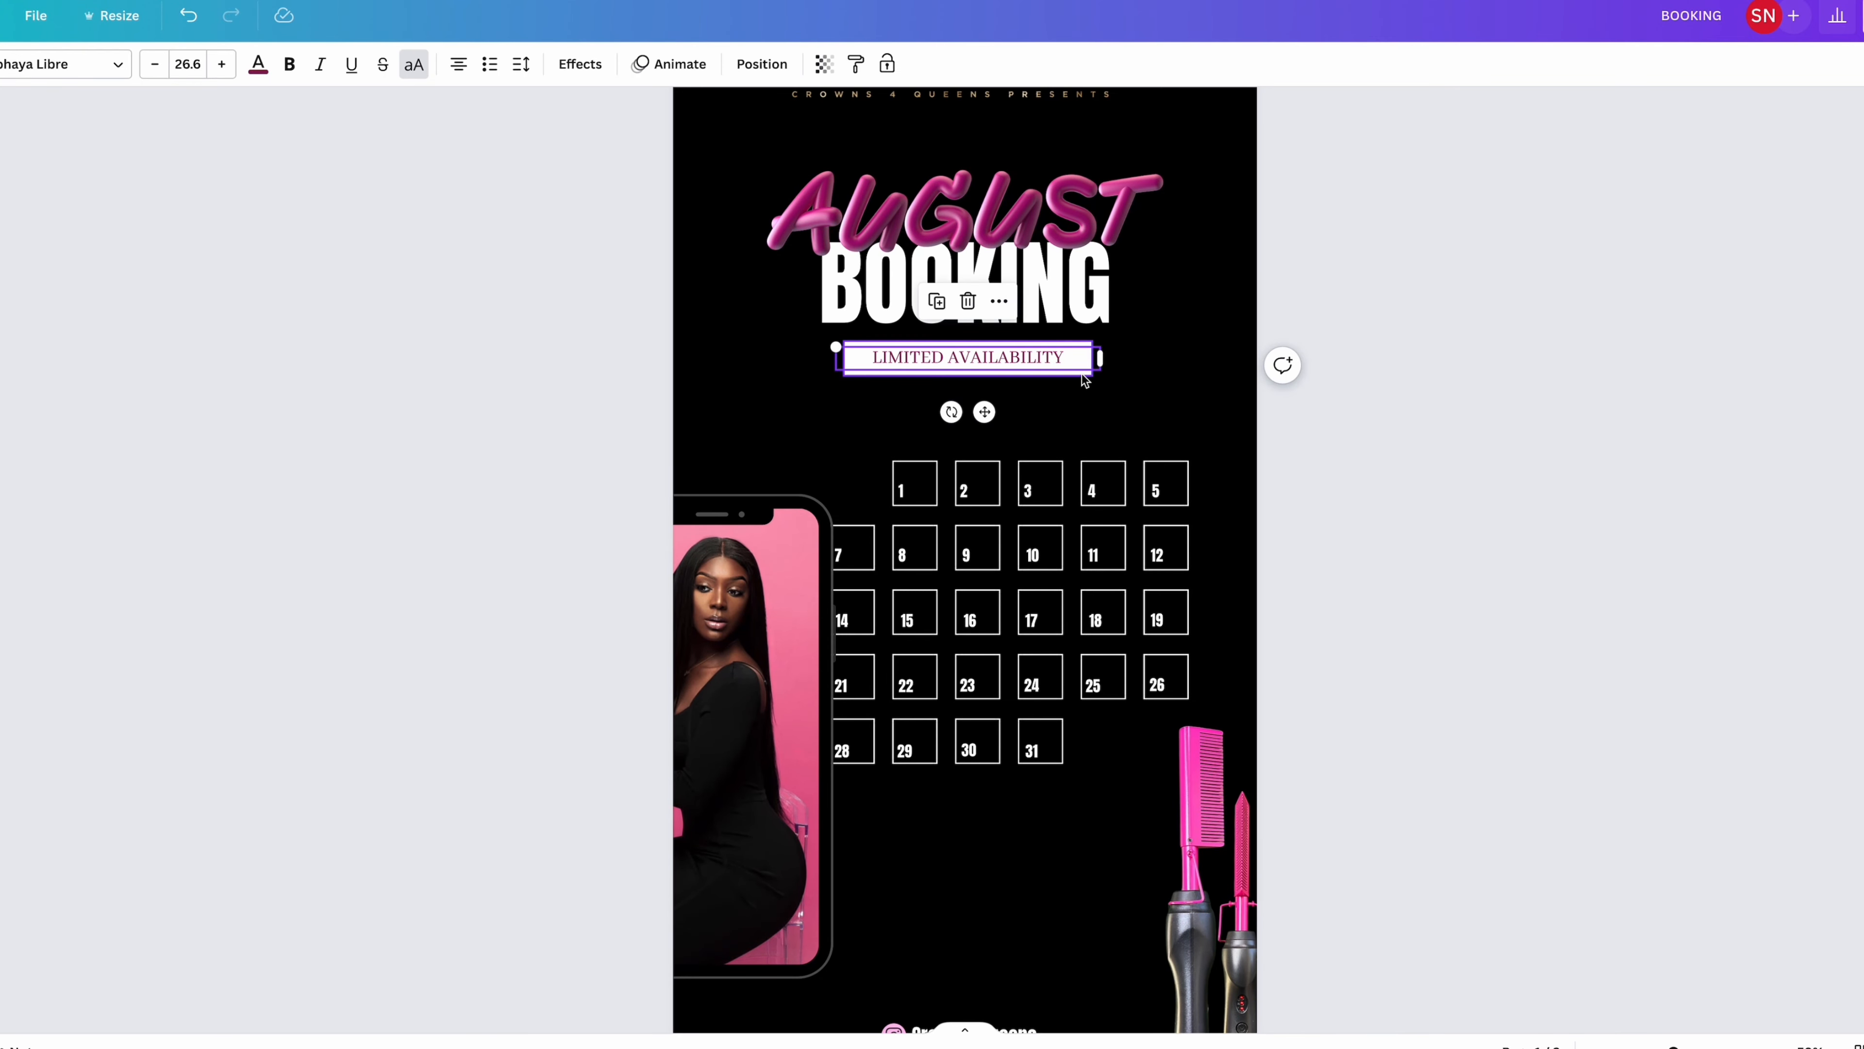
pyautogui.click(1083, 374)
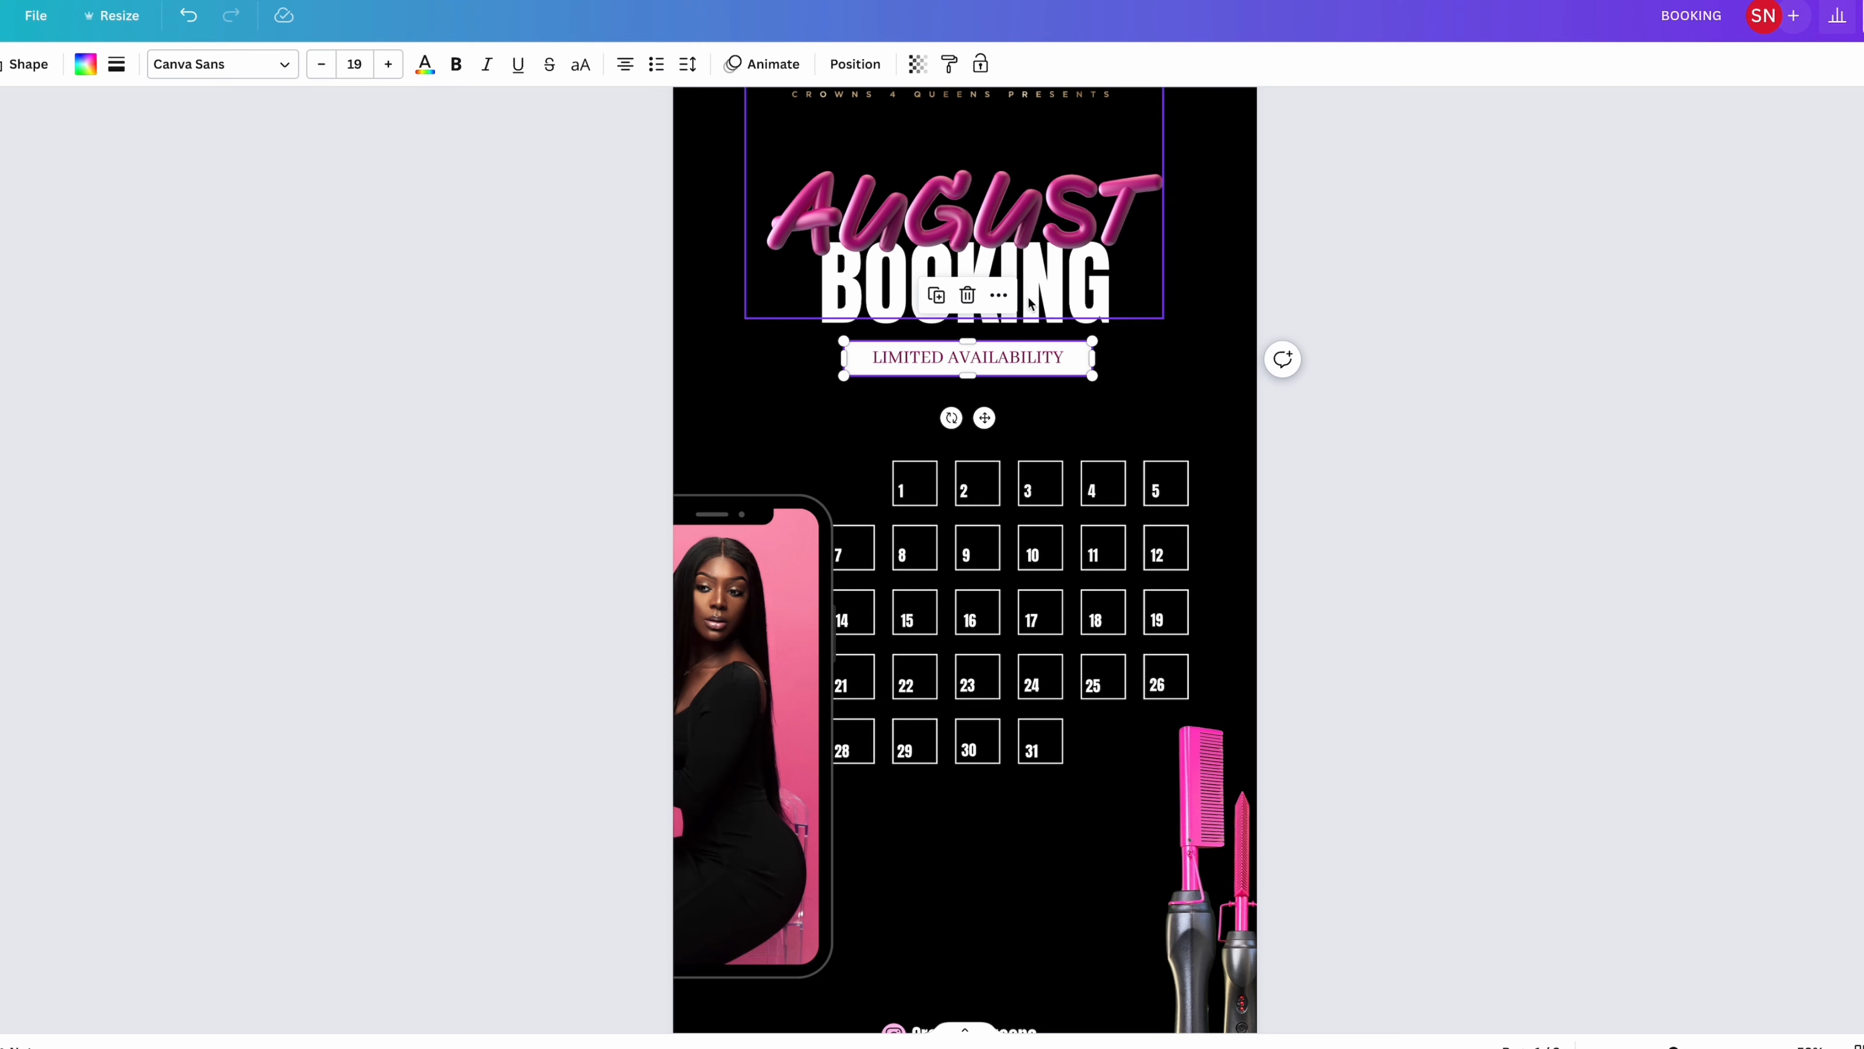
pyautogui.click(936, 295)
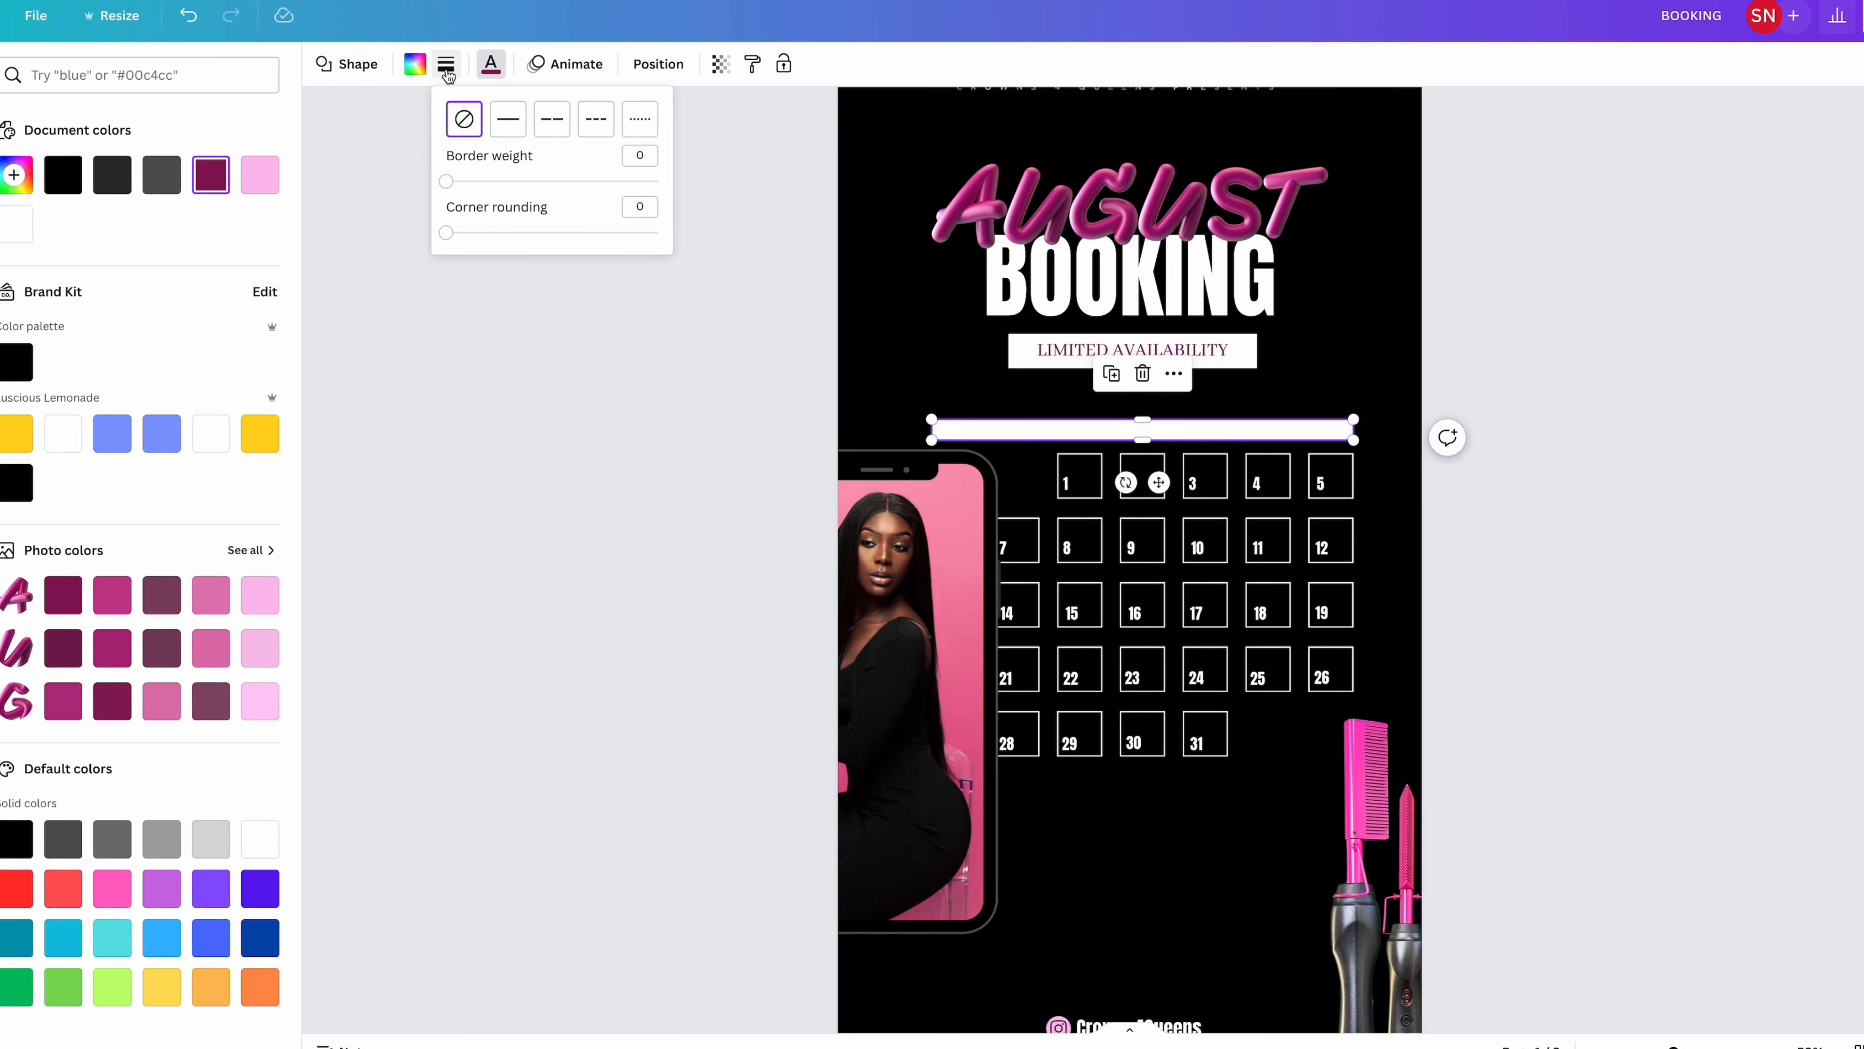
# Step: Fill the calendar header bar with the preset yellow-to-pink gradient
pyautogui.click(260, 174)
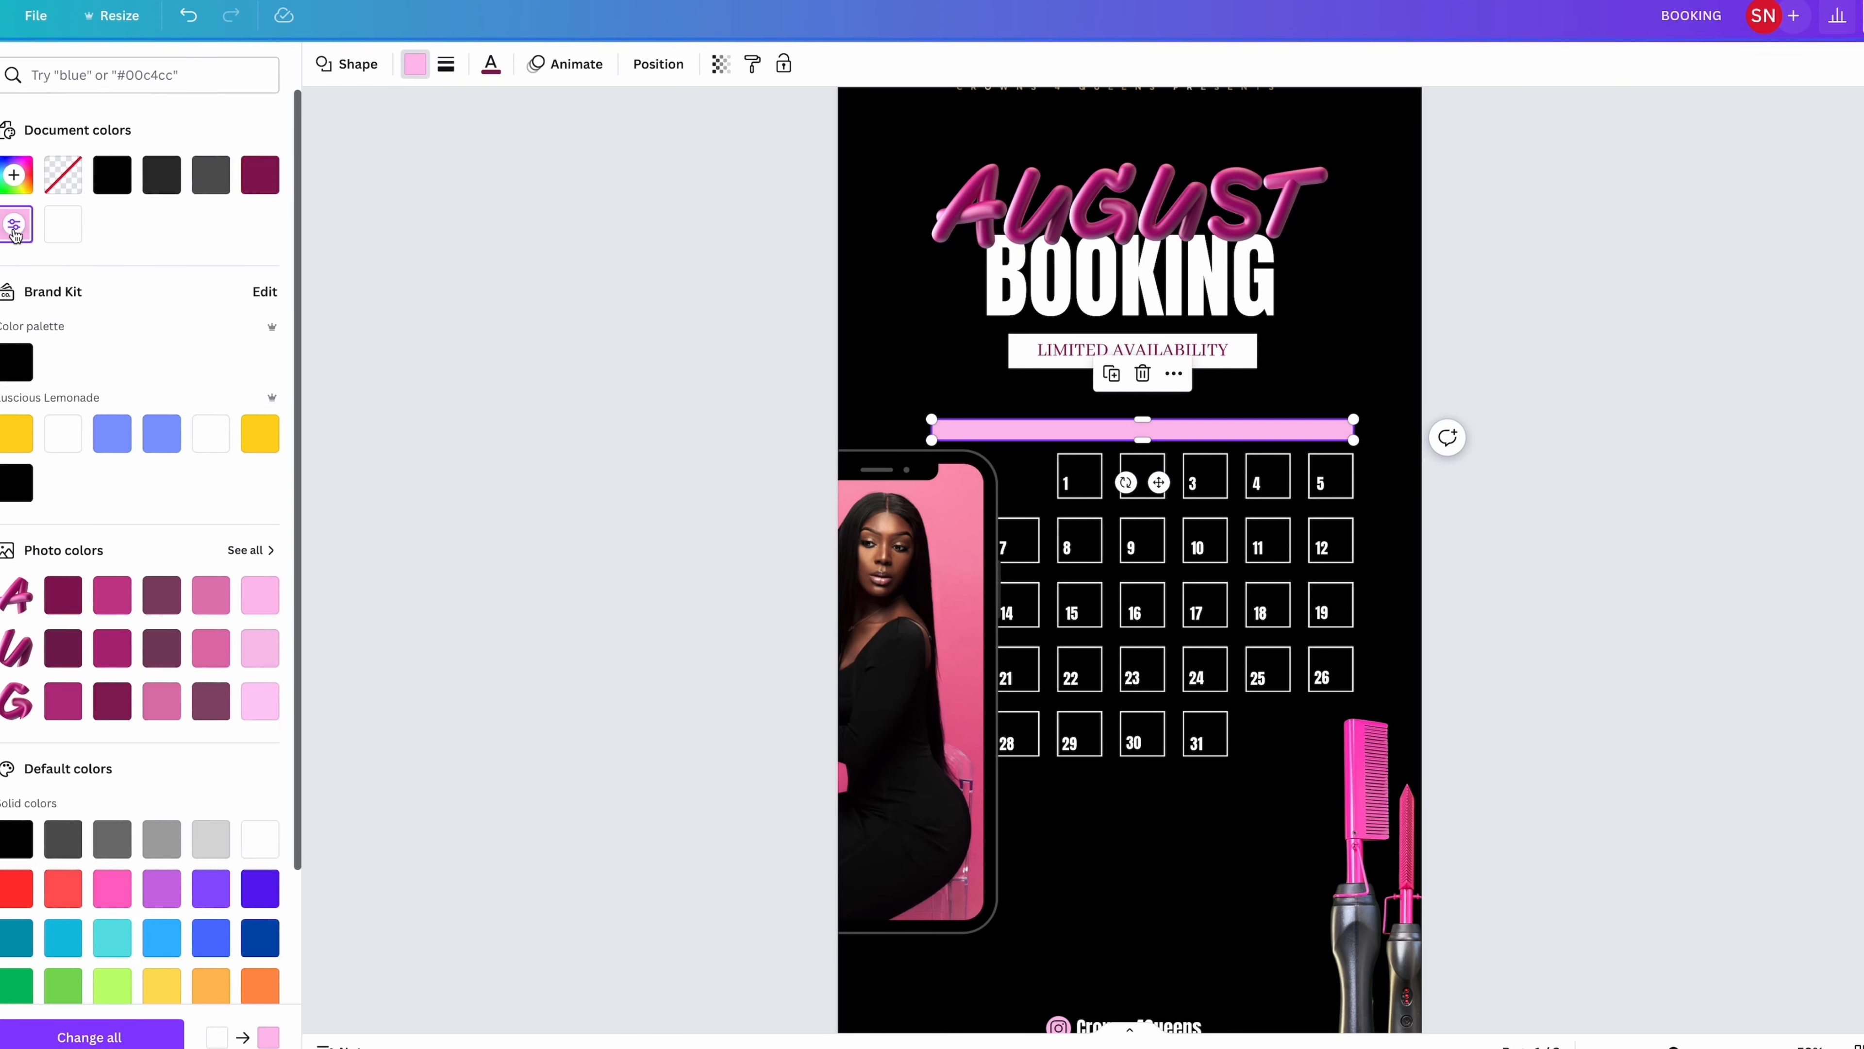
pyautogui.click(260, 702)
pyautogui.scroll(-2, 262, 845)
pyautogui.click(211, 957)
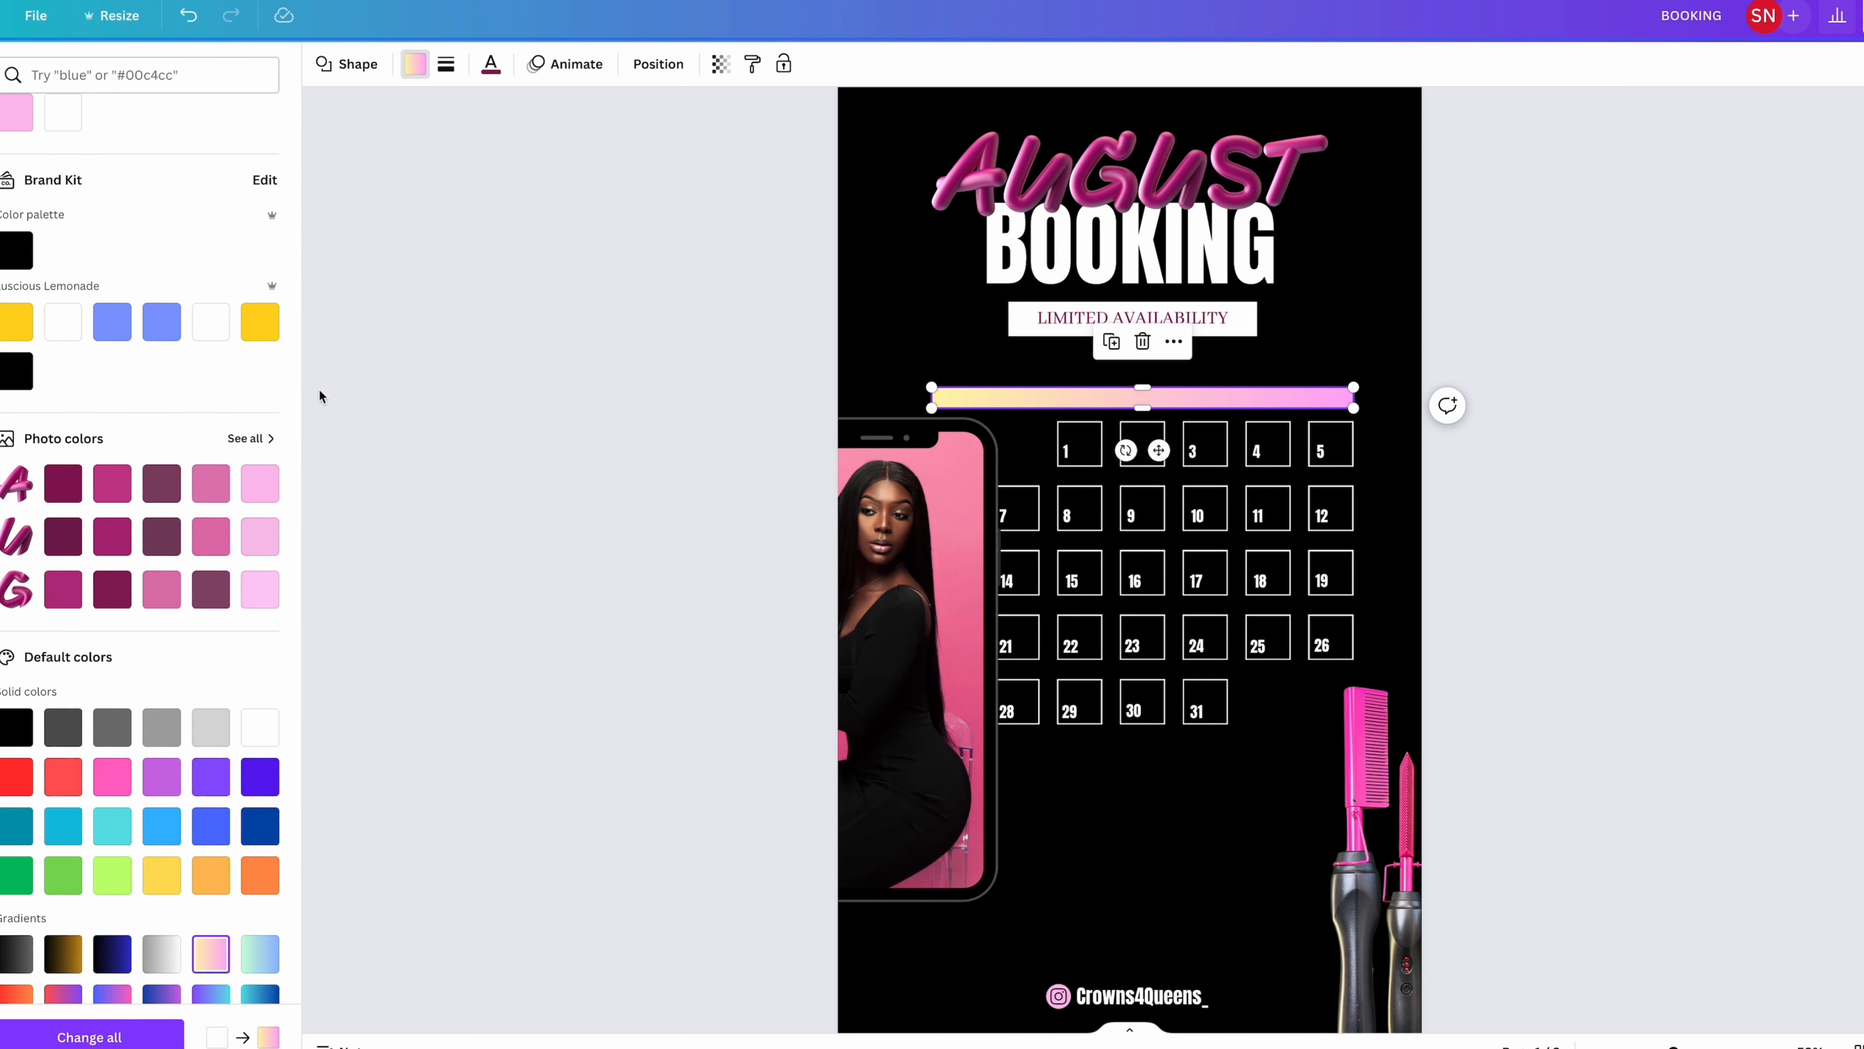
# Step: Change the yellow colour in the header bar's gradient to dark magenta #9B006B
pyautogui.click(416, 64)
pyautogui.click(83, 64)
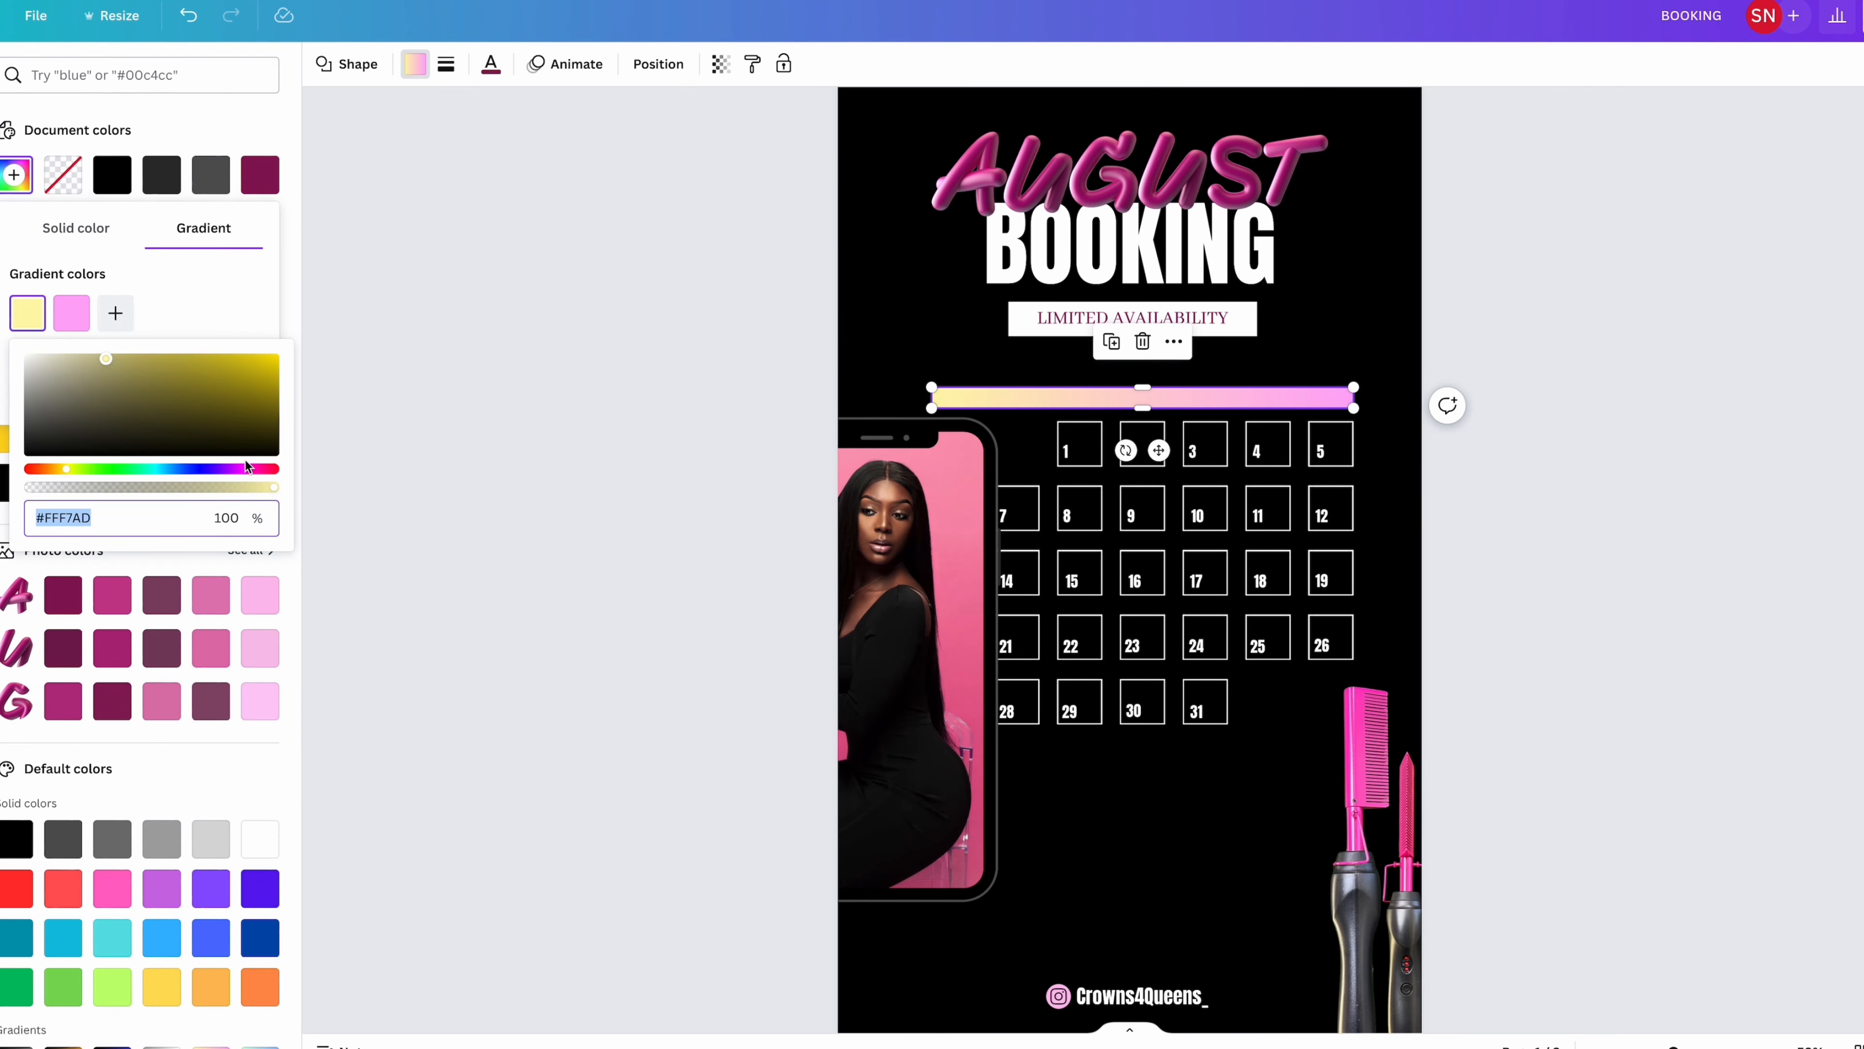
pyautogui.moveTo(242, 474); pyautogui.dragTo(237, 477)
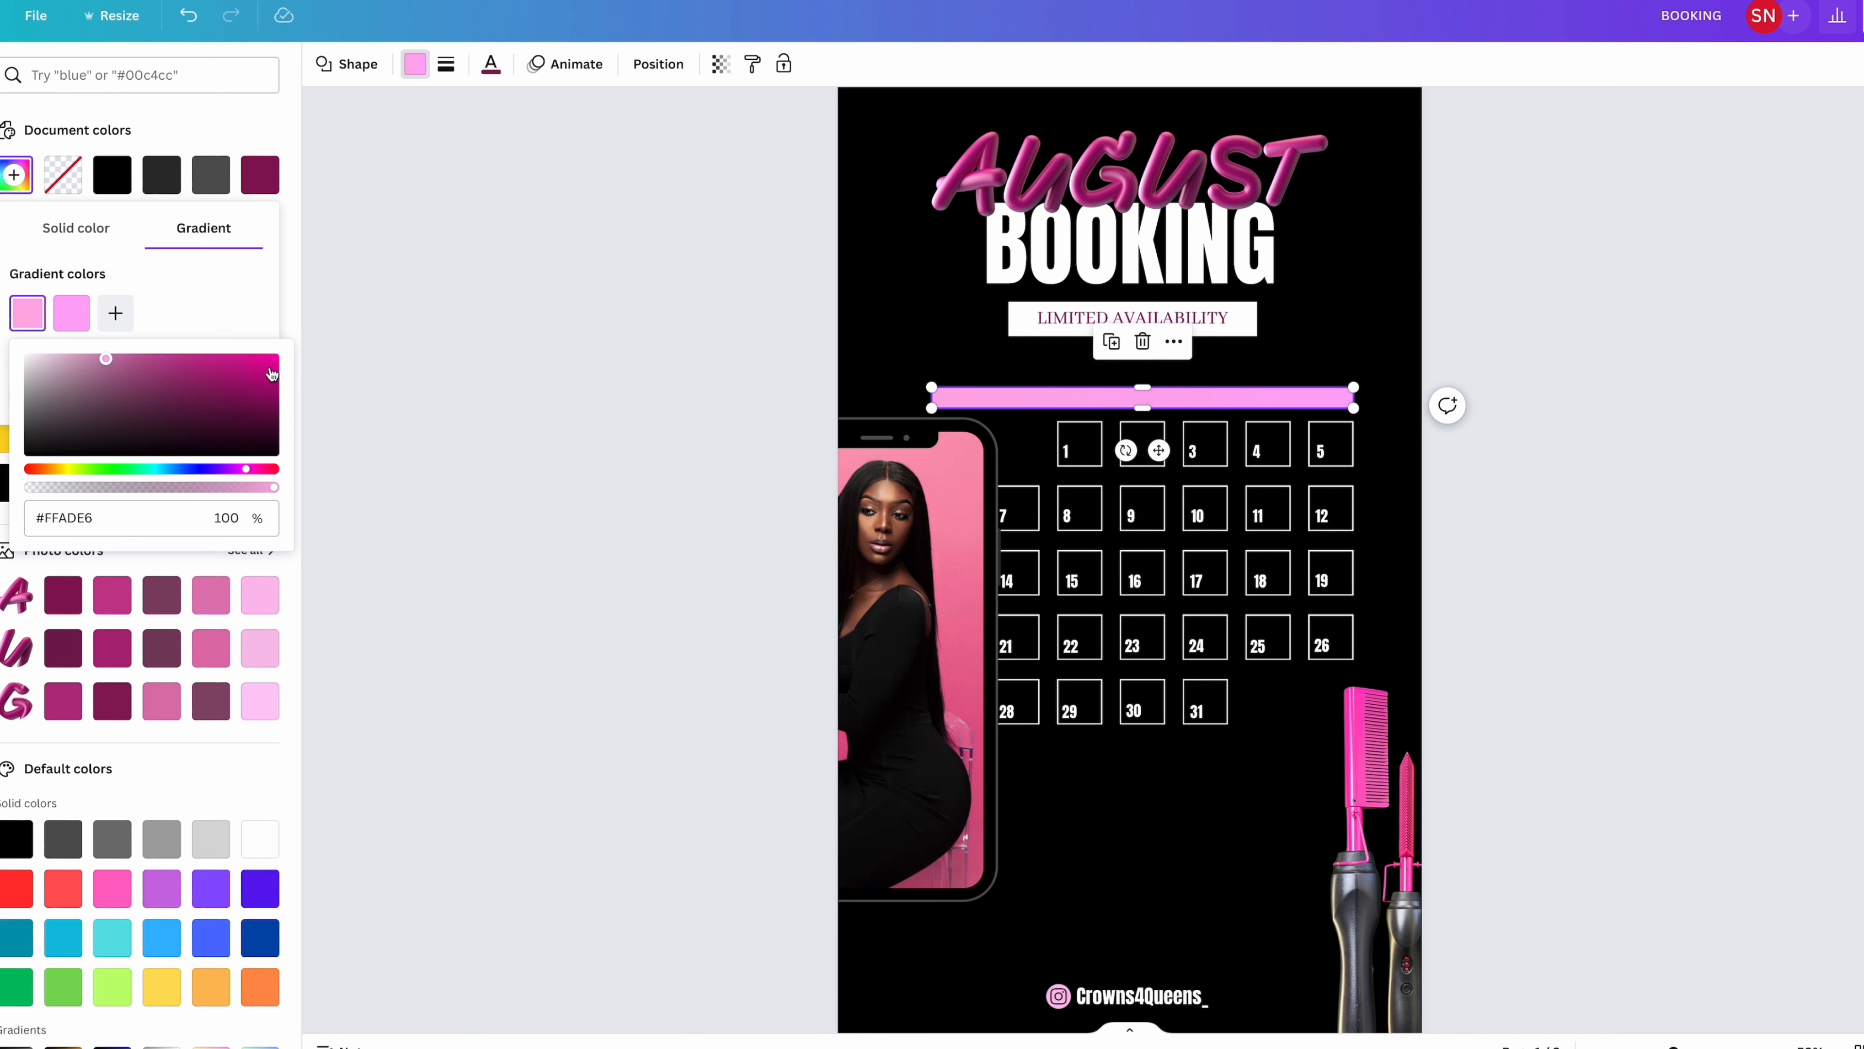
pyautogui.moveTo(271, 374)
pyautogui.mouseDown()
pyautogui.moveTo(268, 347)
pyautogui.moveTo(284, 393)
pyautogui.mouseUp()
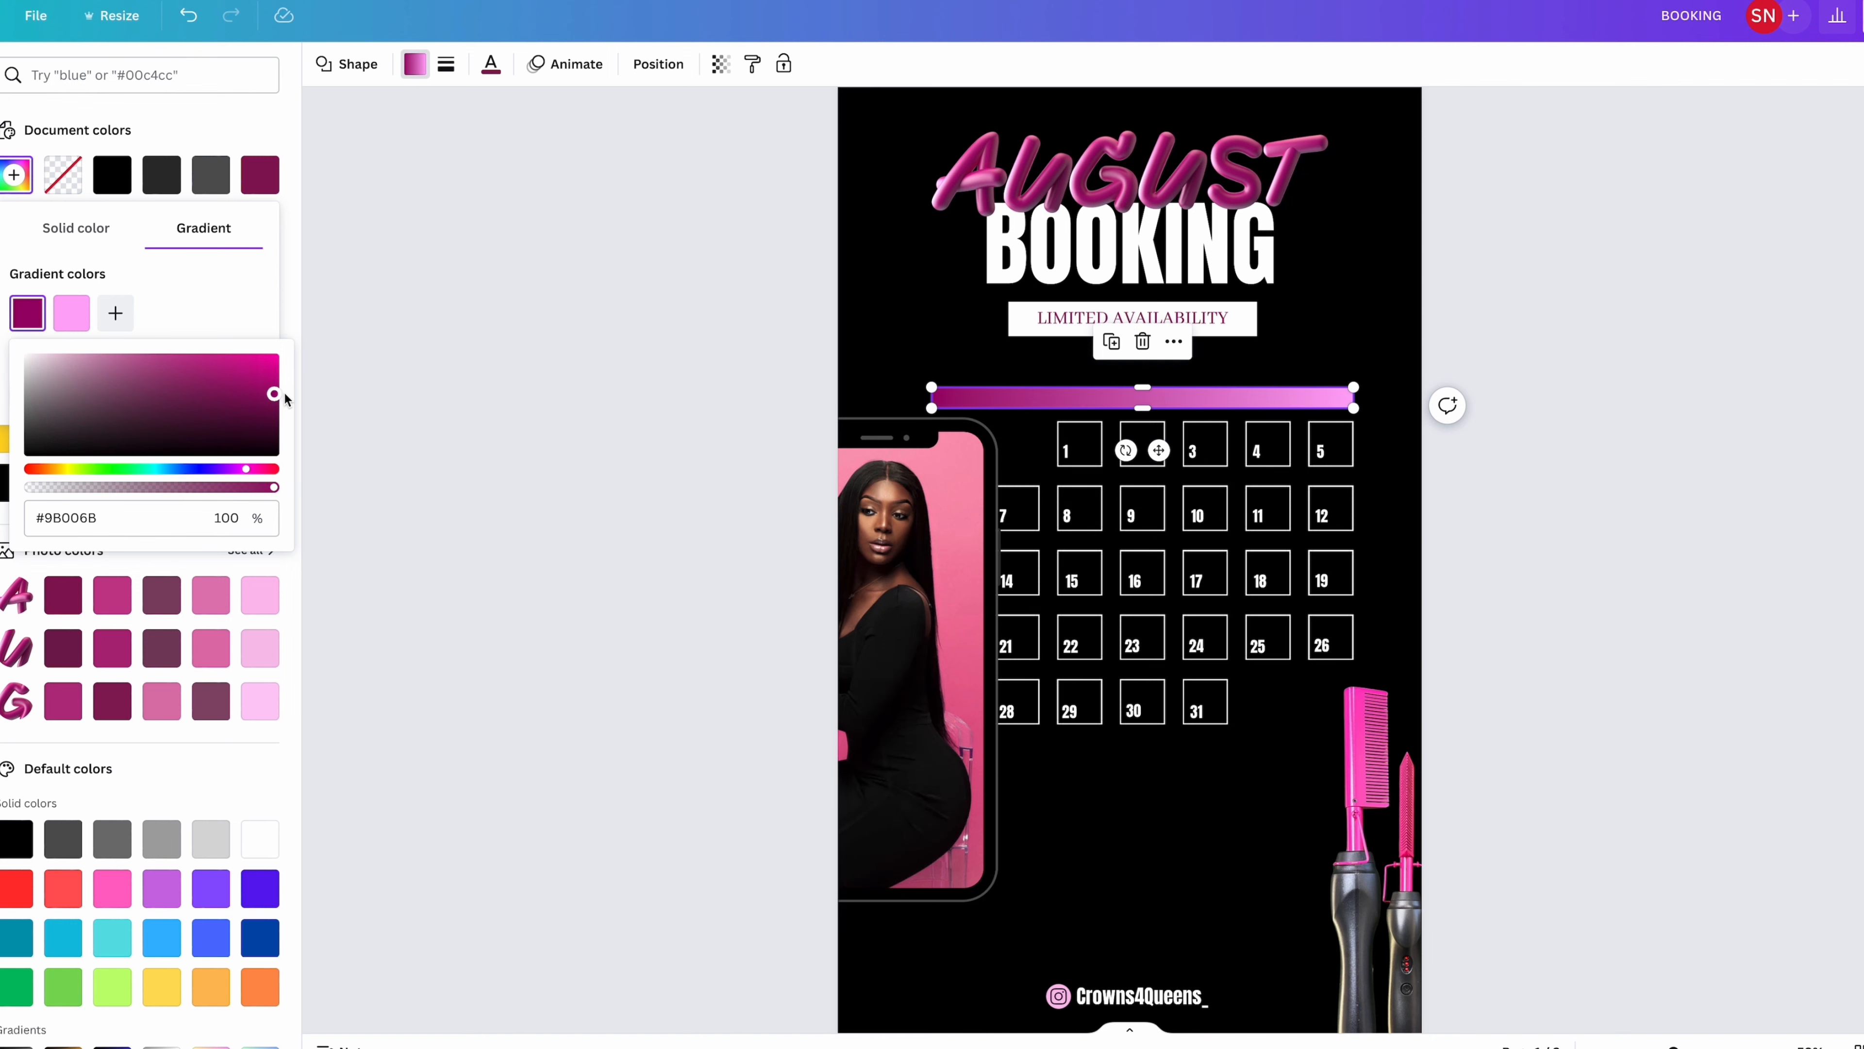
pyautogui.click(471, 348)
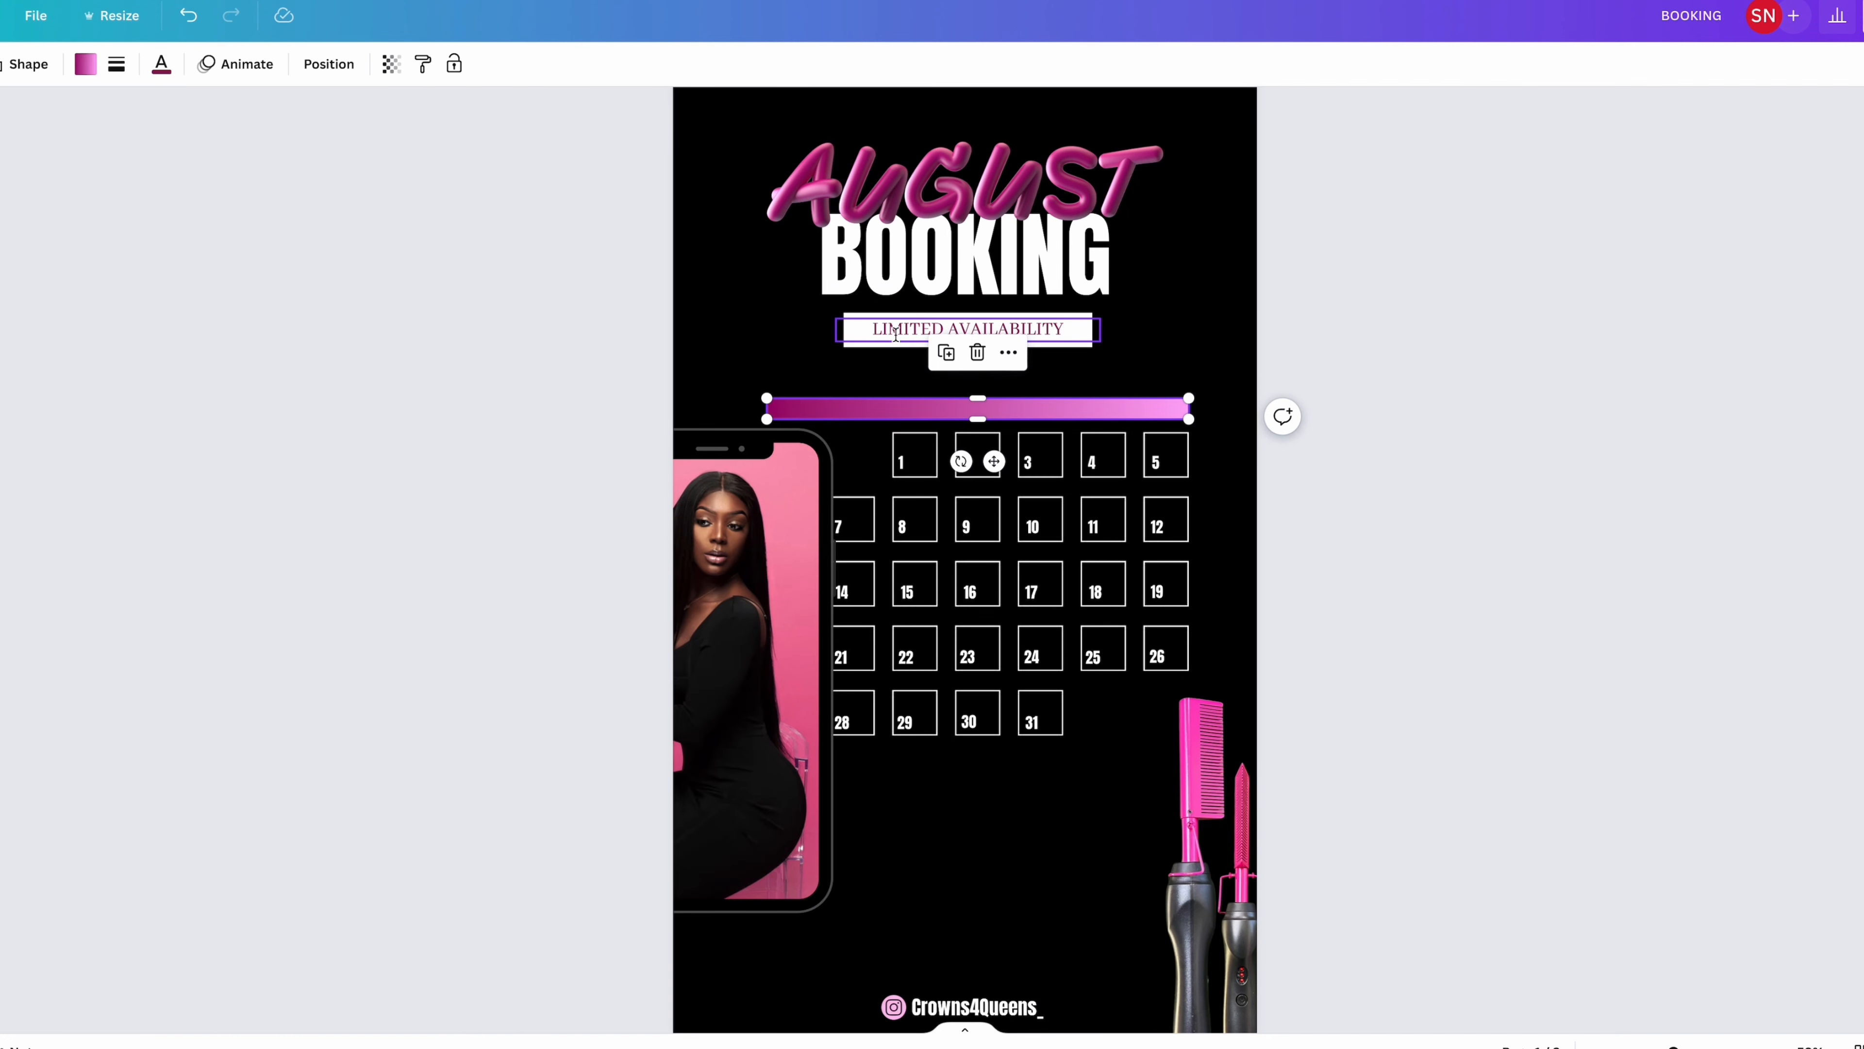
# Step: Duplicate the LIMITED AVAILABILITY text and move the copy just above the gradient header bar
pyautogui.click(895, 334)
pyautogui.click(945, 281)
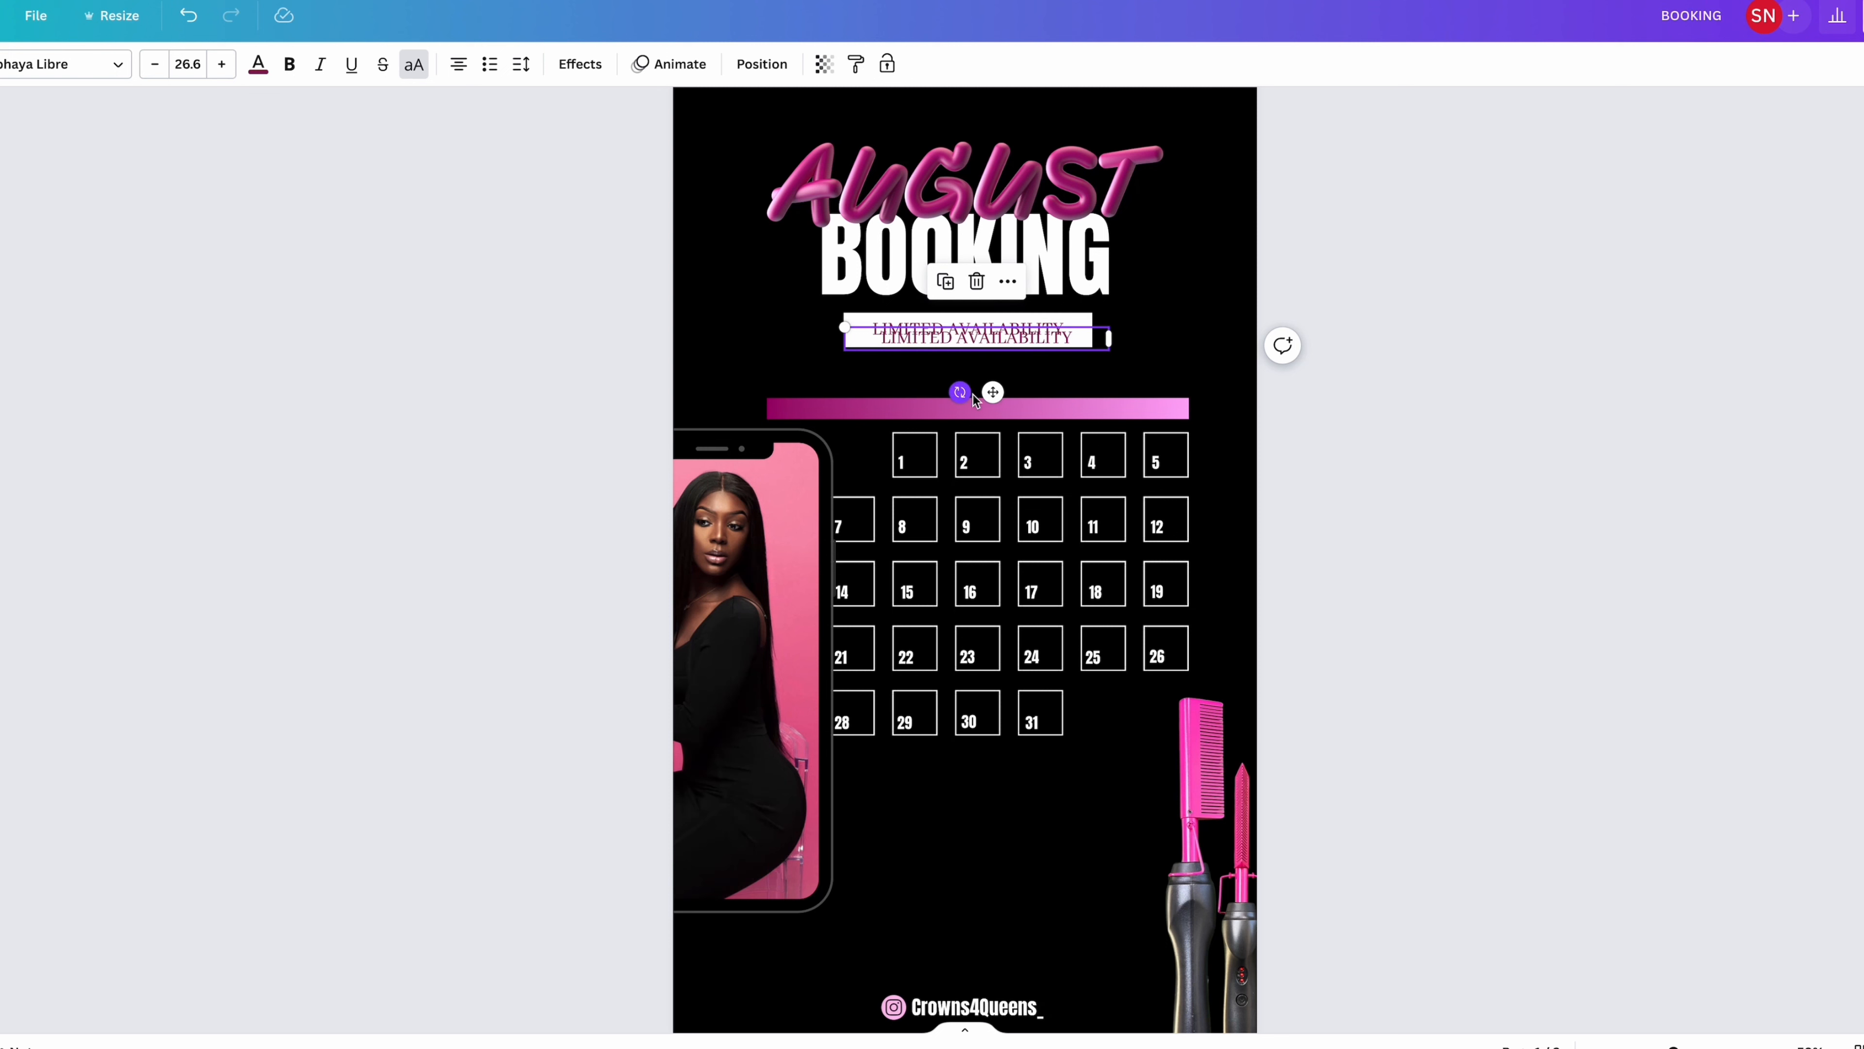
pyautogui.moveTo(993, 393); pyautogui.dragTo(932, 431)
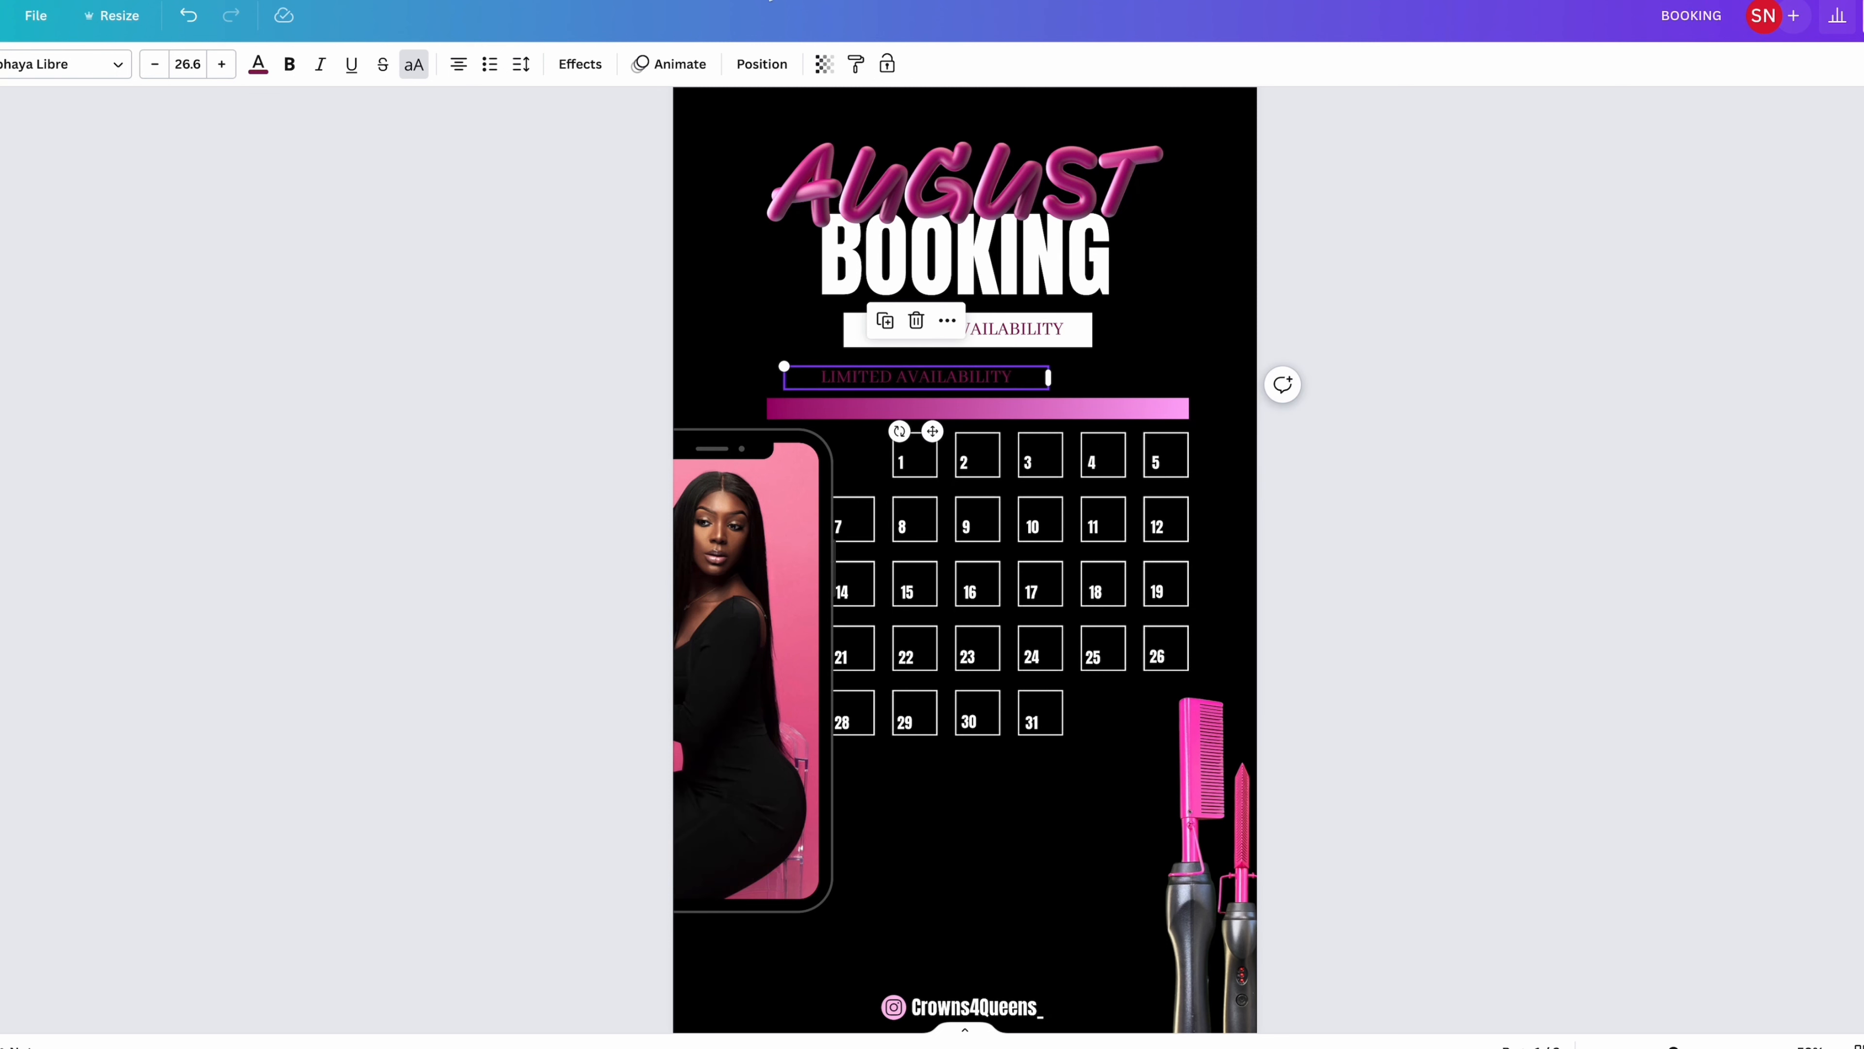
pyautogui.scroll(1, 249, 100)
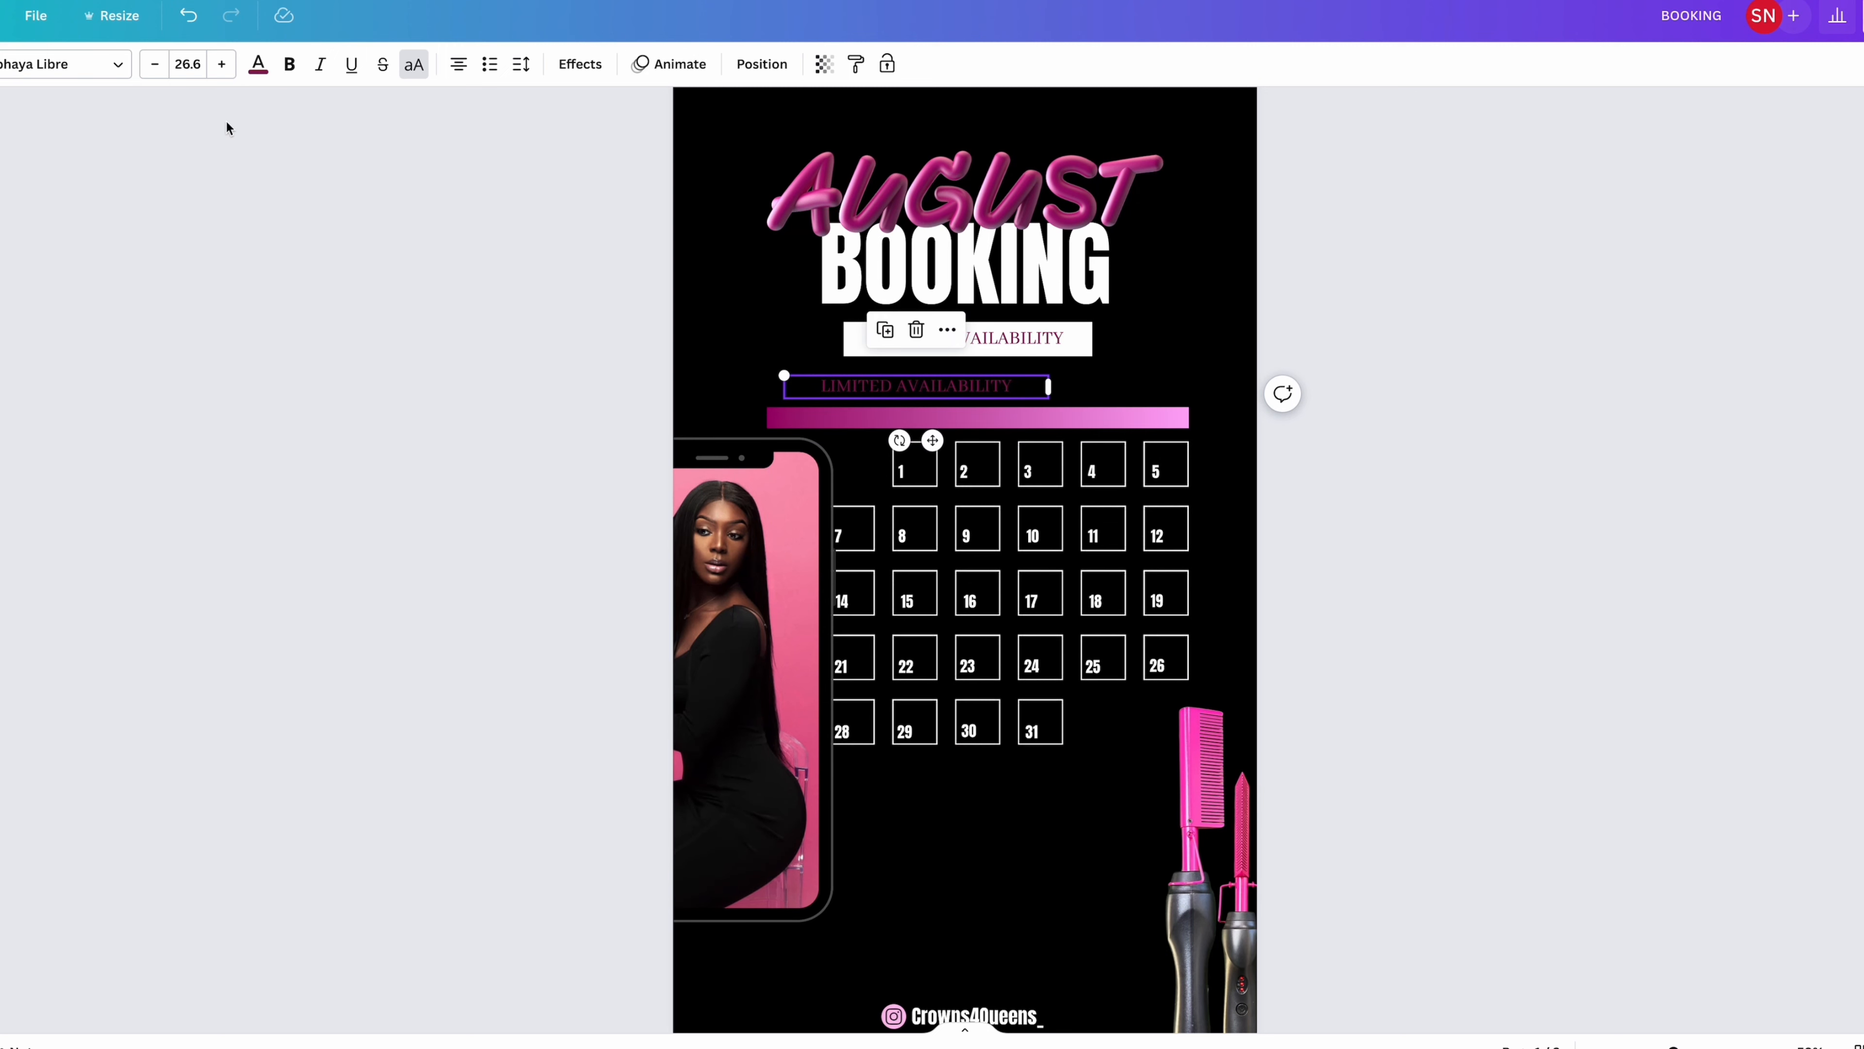
# Step: Recolour the copied text line white and replace its wording with SAT
pyautogui.click(259, 65)
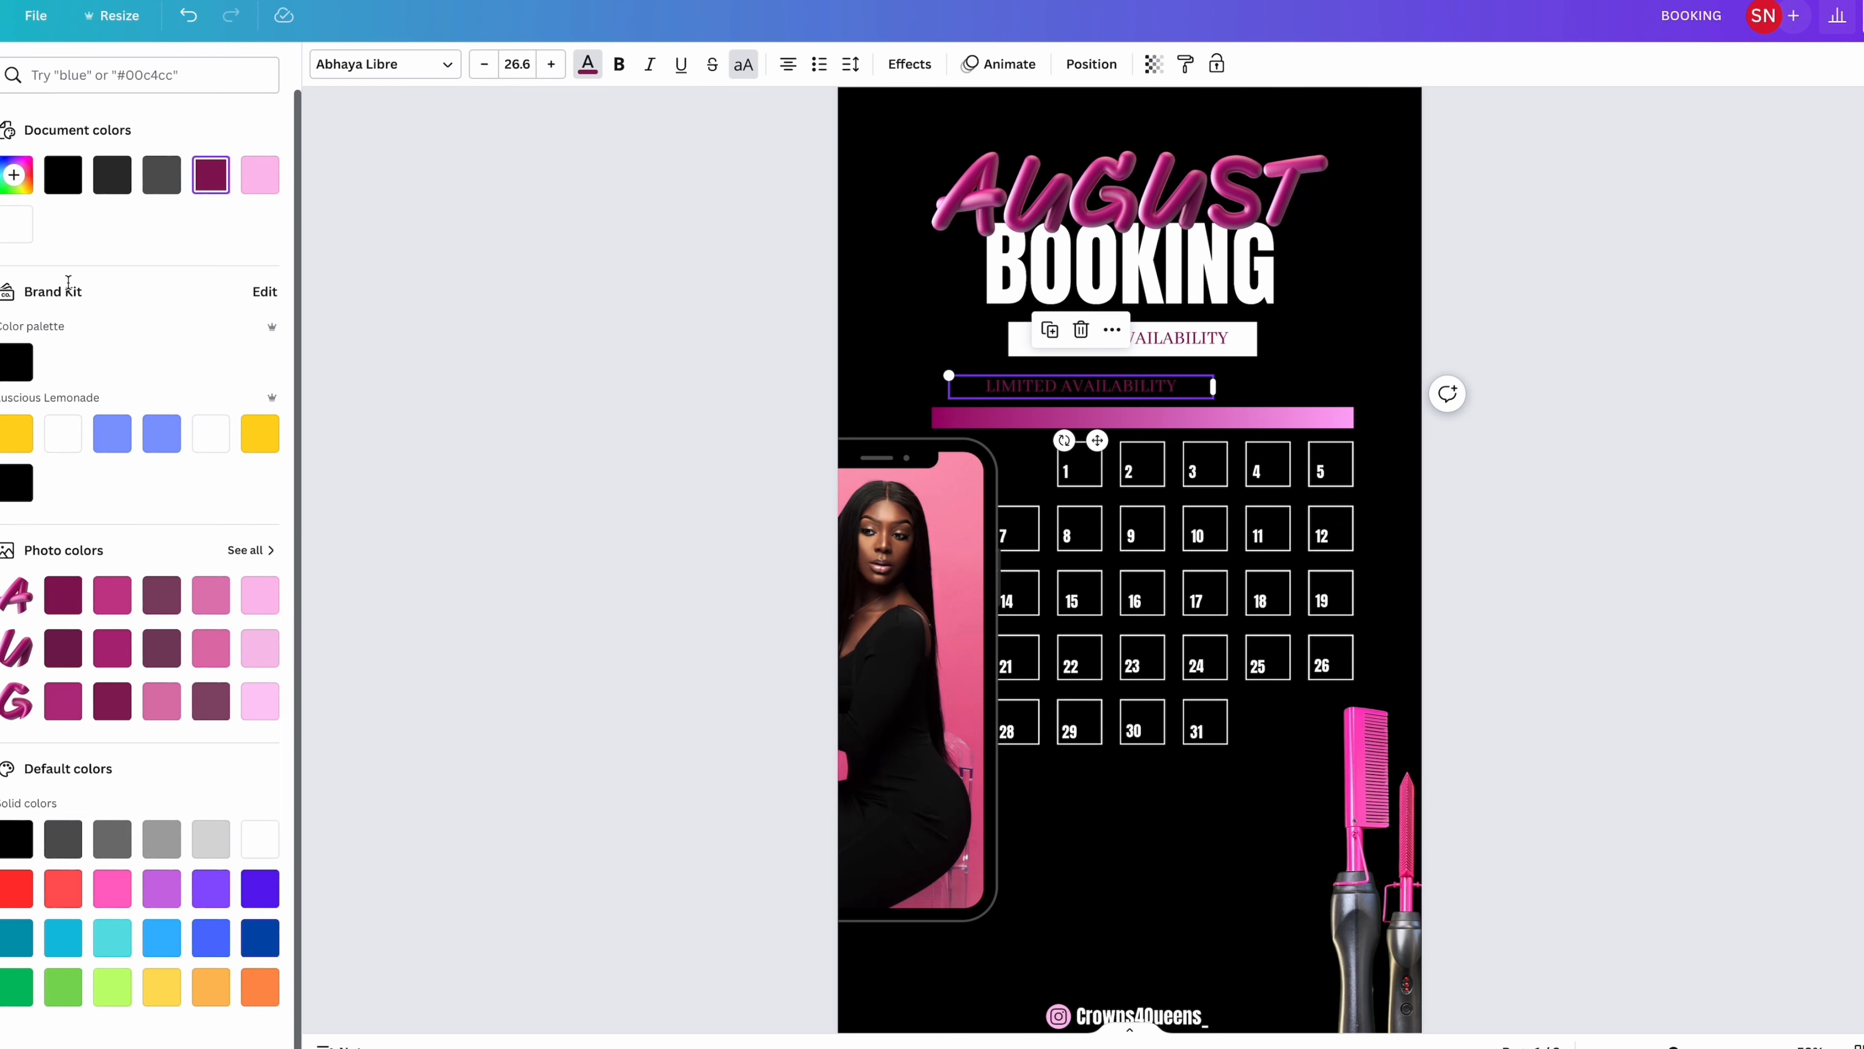
pyautogui.click(16, 226)
pyautogui.scroll(-1, 1118, 387)
pyautogui.doubleClick(1120, 385)
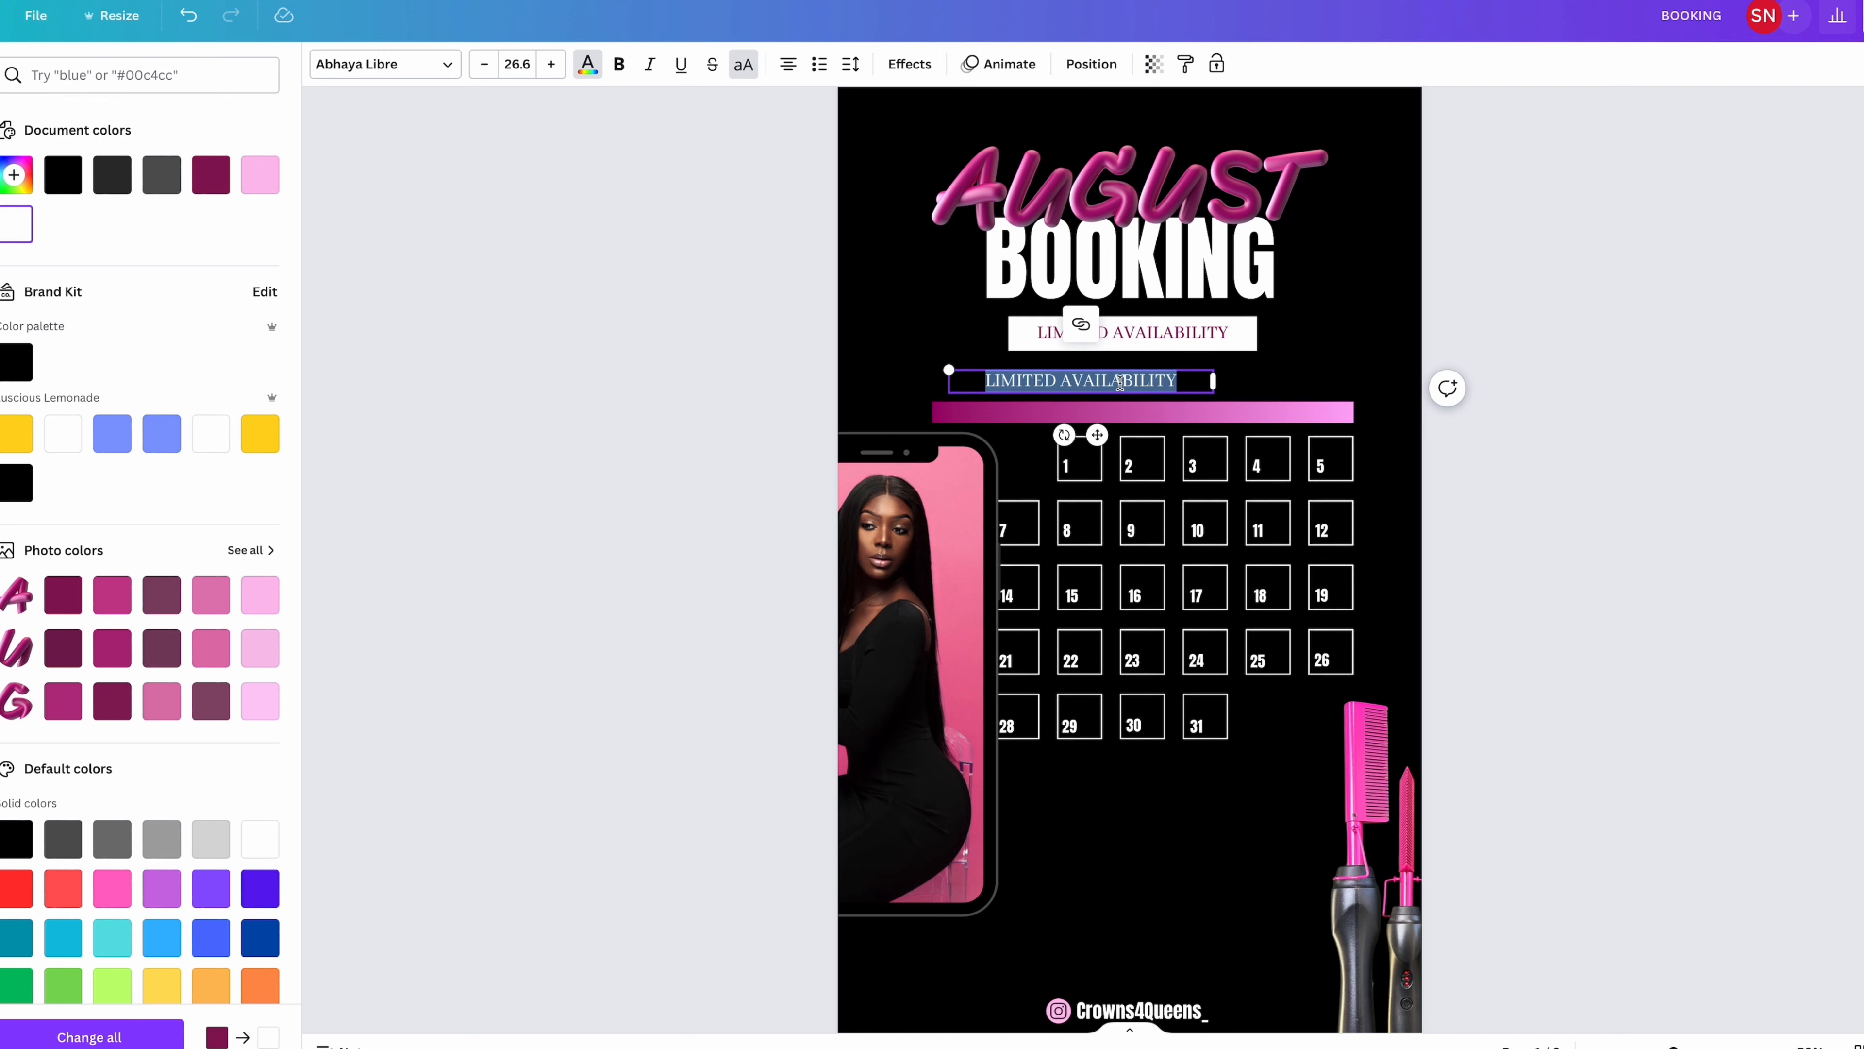
pyautogui.doubleClick(1120, 377)
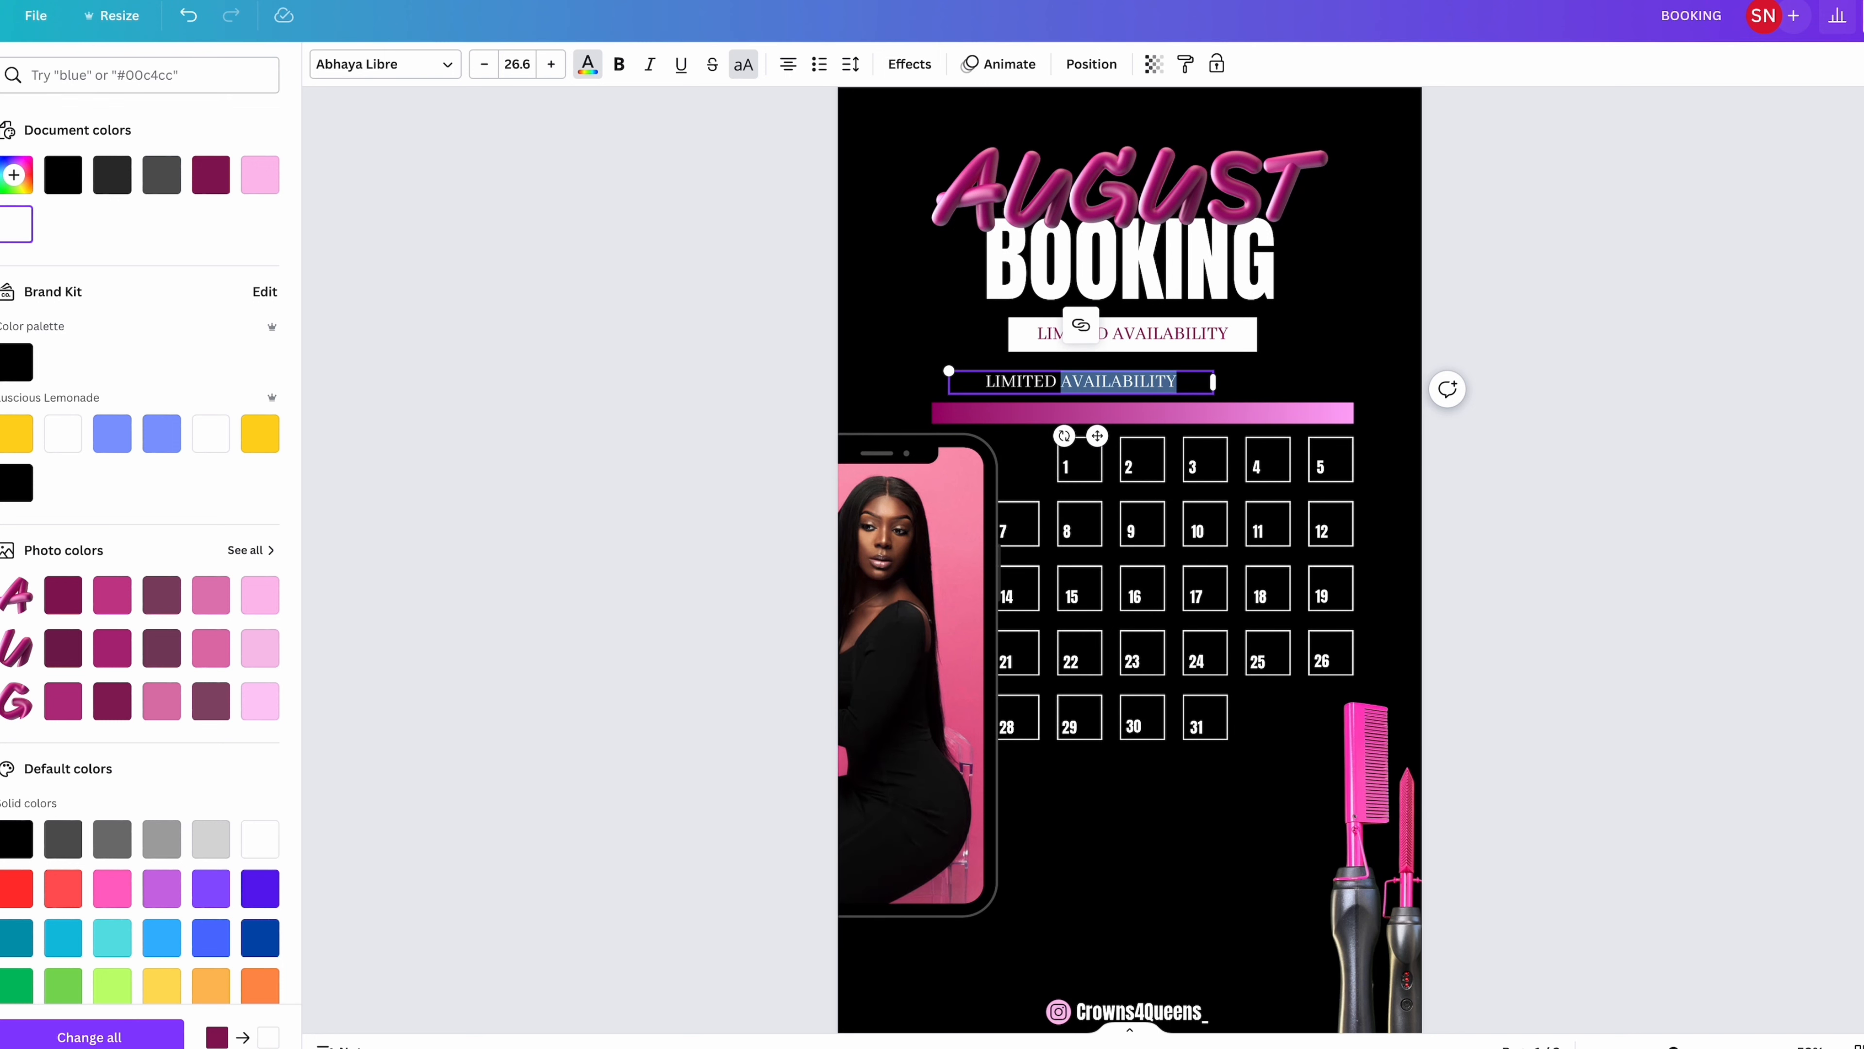
pyautogui.hotkey('ctrl', 'a')
pyautogui.write('LI')
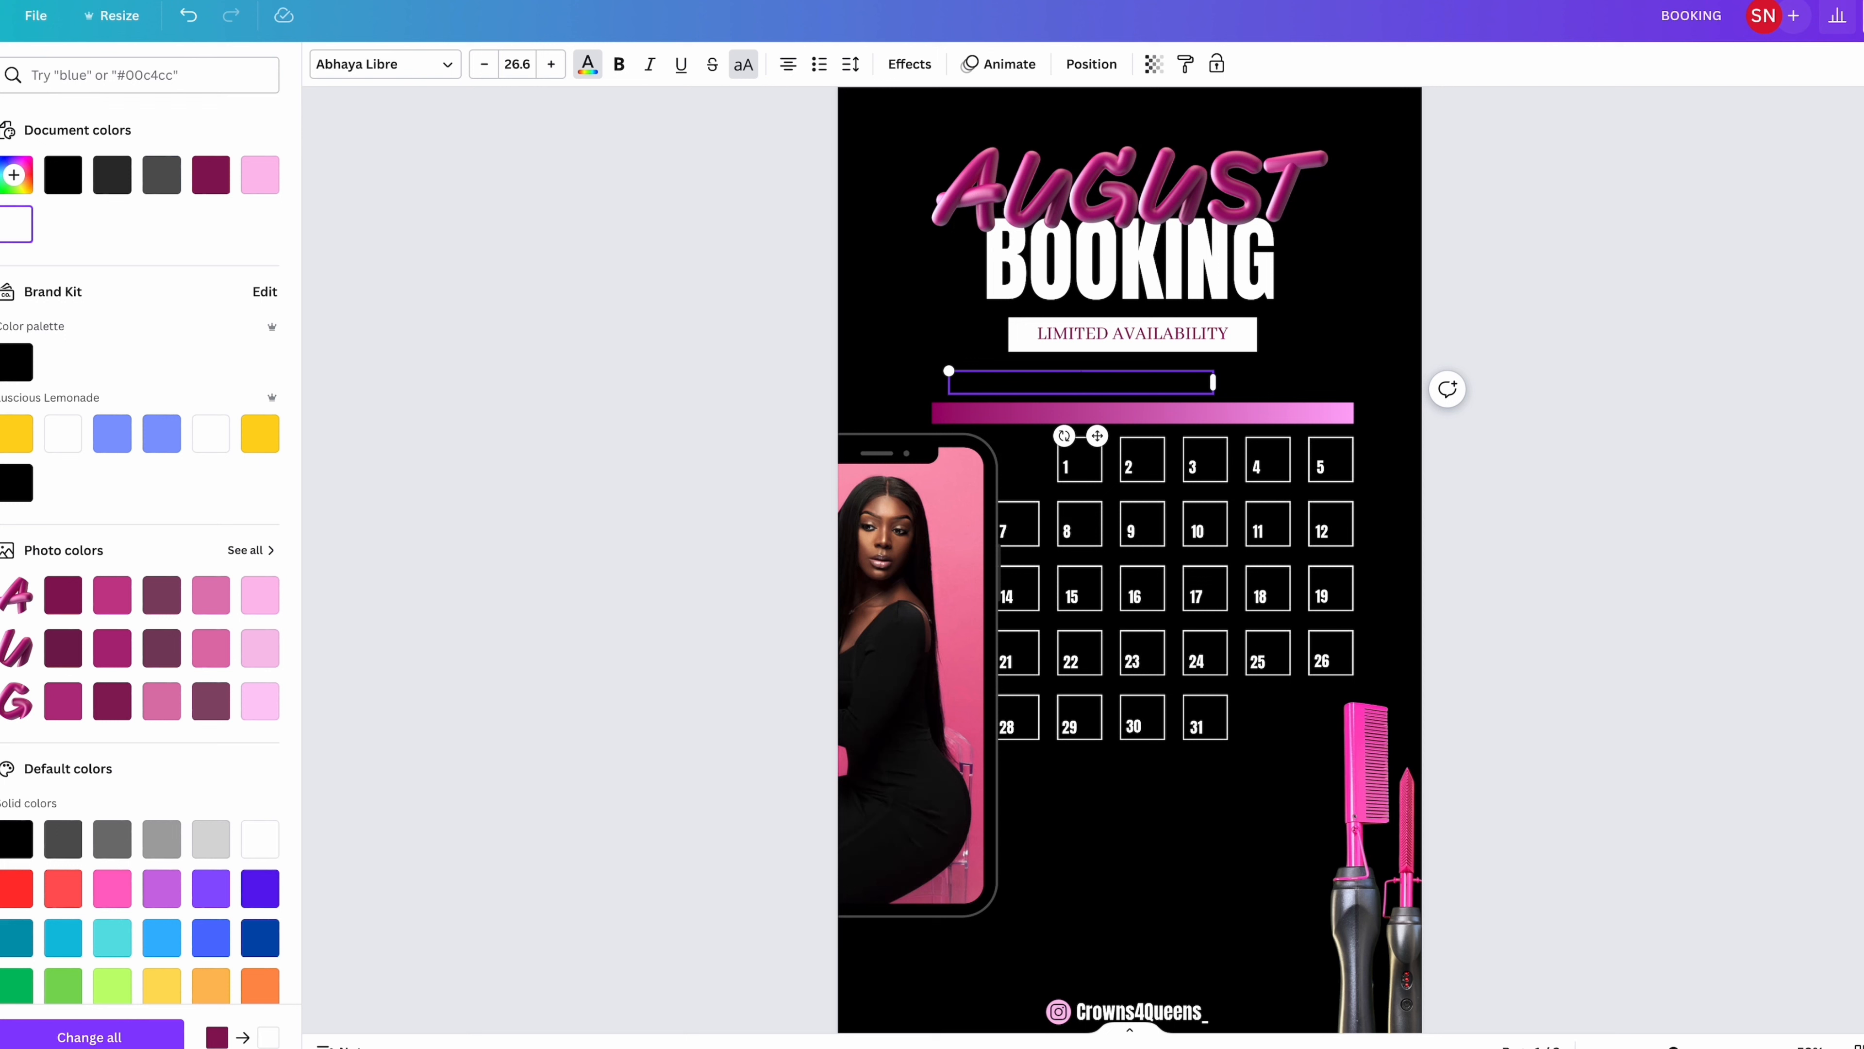
# Step: Reduce the SAT label's font size to 20.6
pyautogui.click(477, 68)
pyautogui.click(478, 67)
pyautogui.click(477, 68)
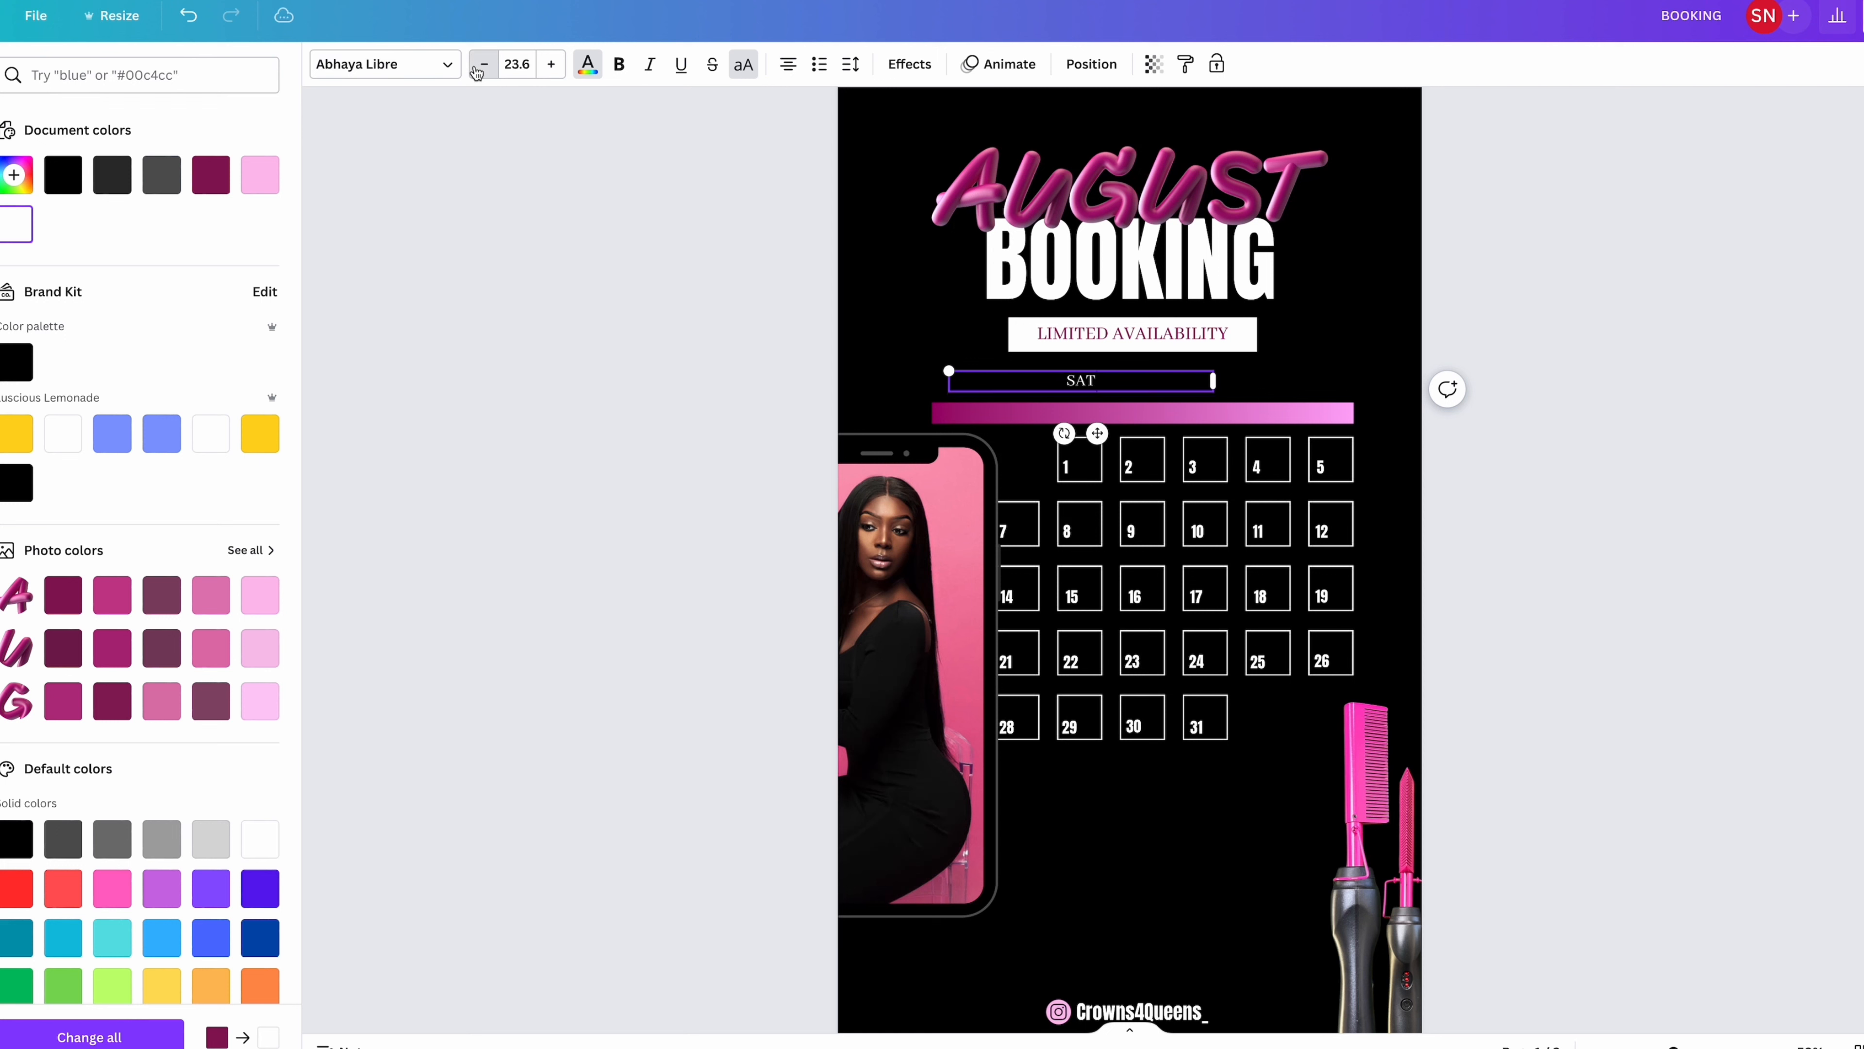
pyautogui.click(481, 69)
pyautogui.click(481, 69)
pyautogui.click(481, 69)
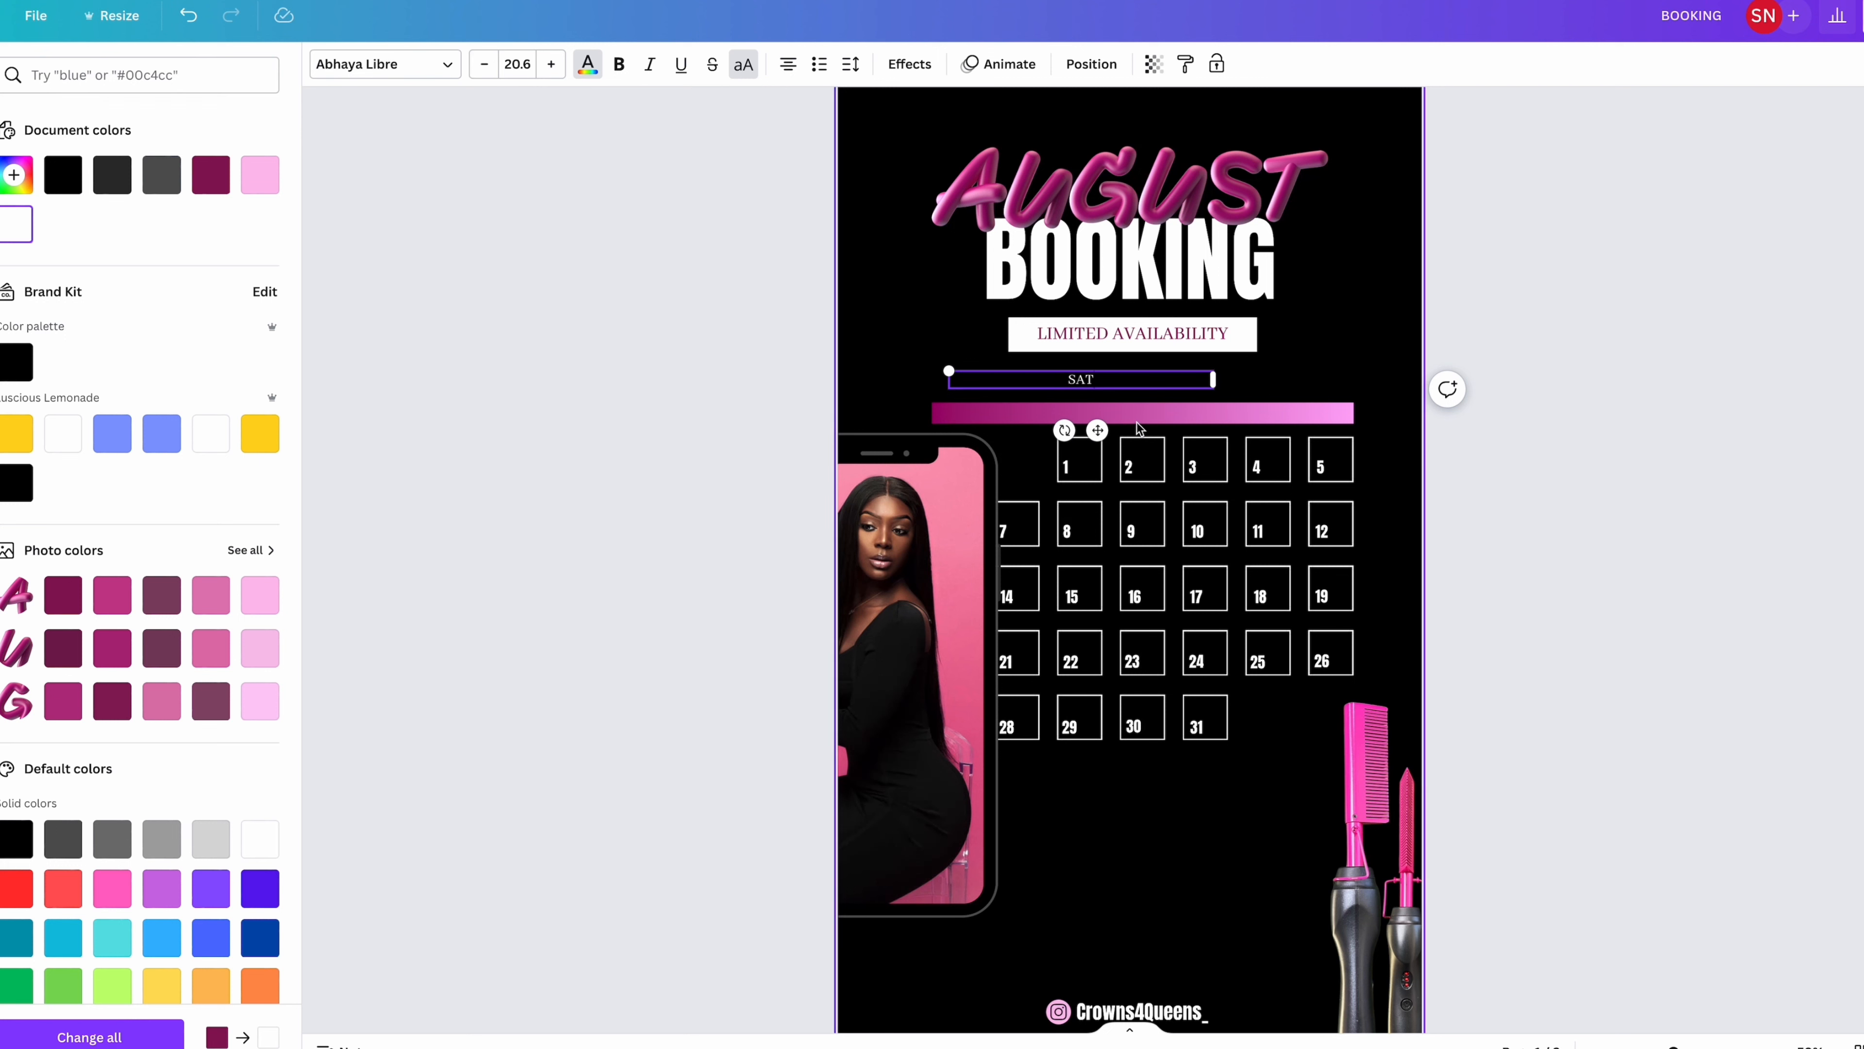
# Step: Place the weekday labels SUN, MON, TUE, WED, THU, FRI and SAT along the gradient header bar above the calendar columns
pyautogui.moveTo(1097, 430); pyautogui.dragTo(1340, 474)
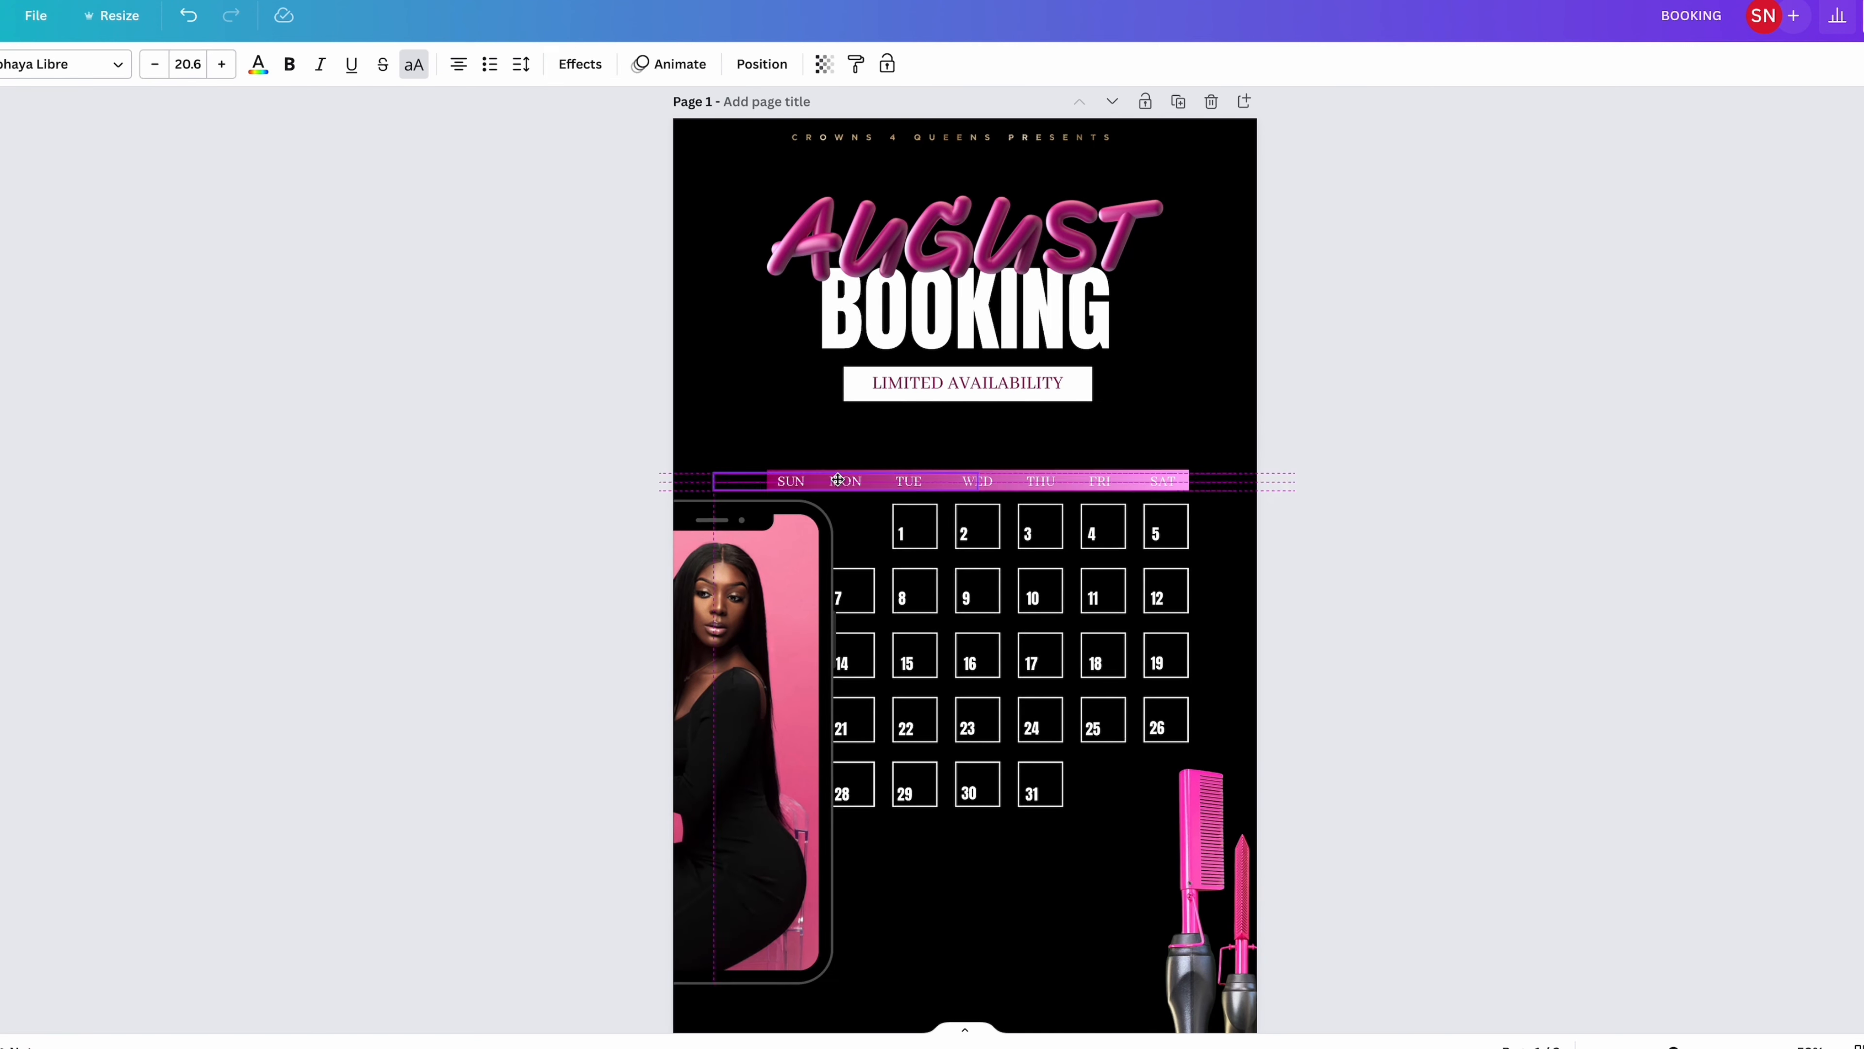
pyautogui.click(1668, 426)
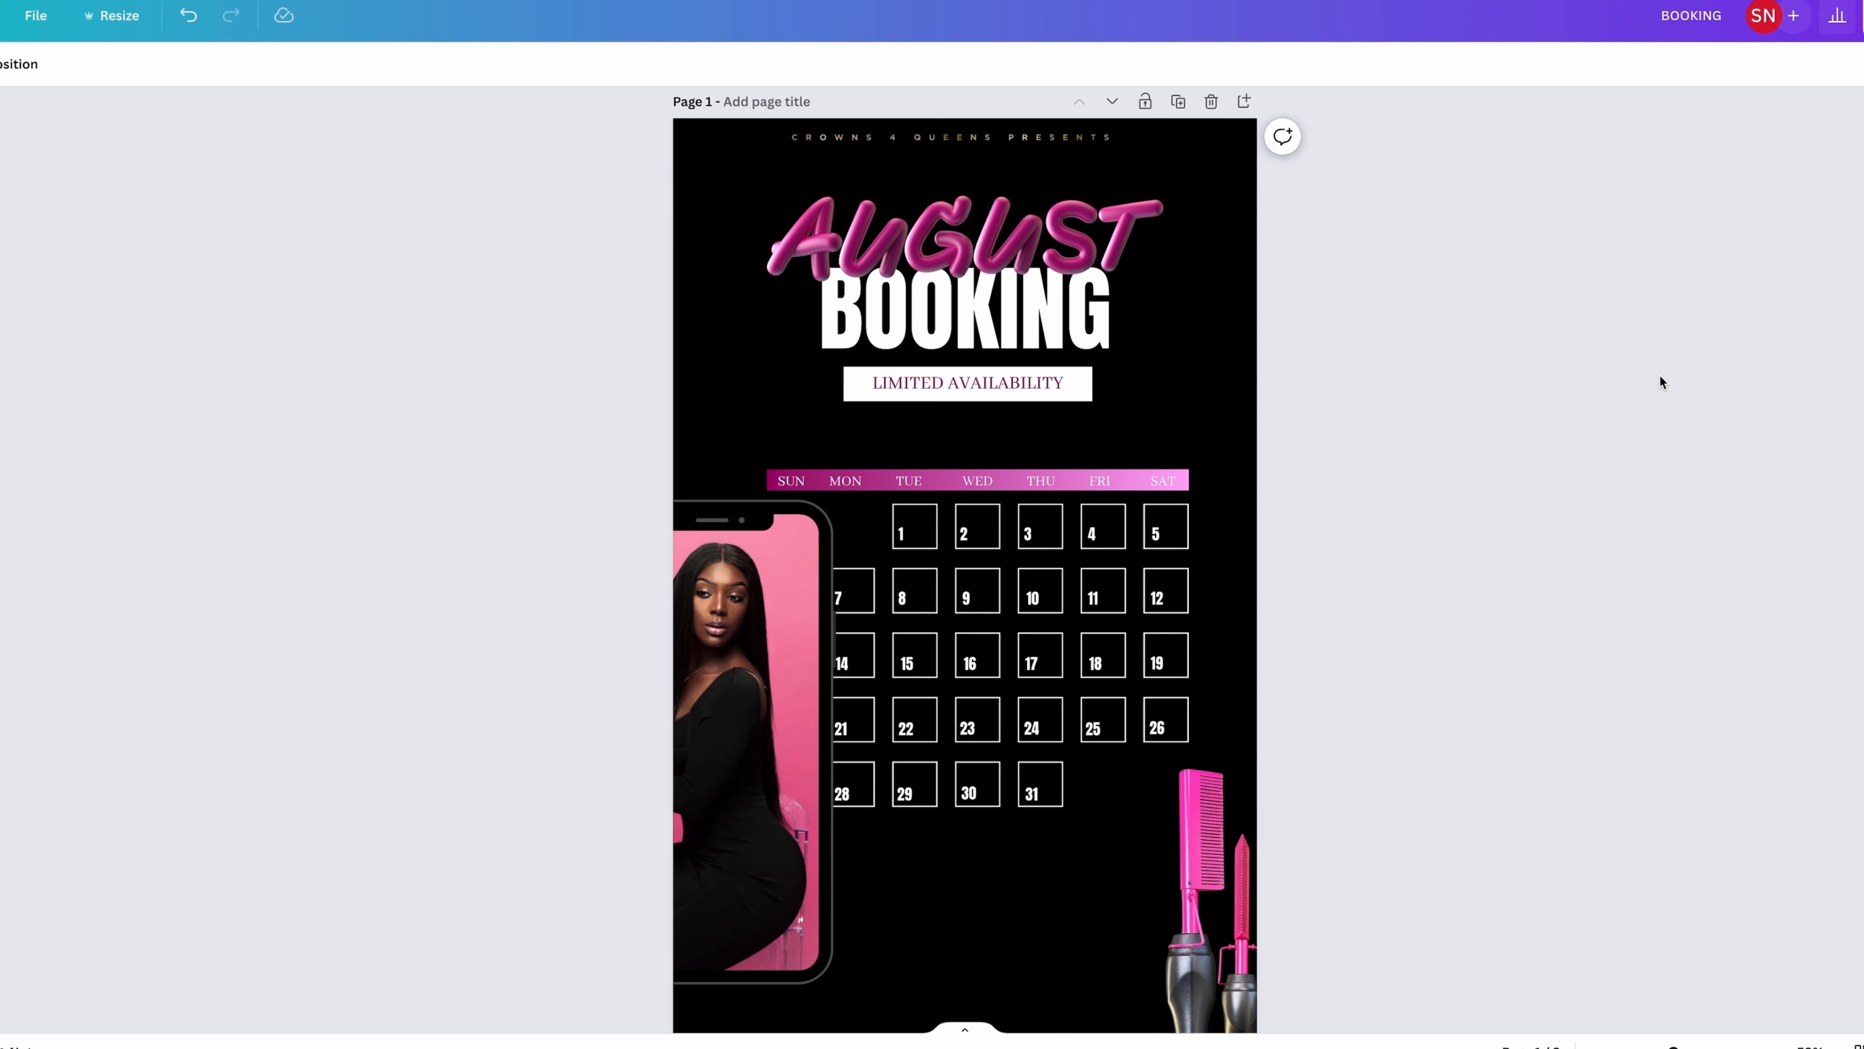
pyautogui.scroll(1, 1661, 376)
pyautogui.scroll(-1, 1660, 376)
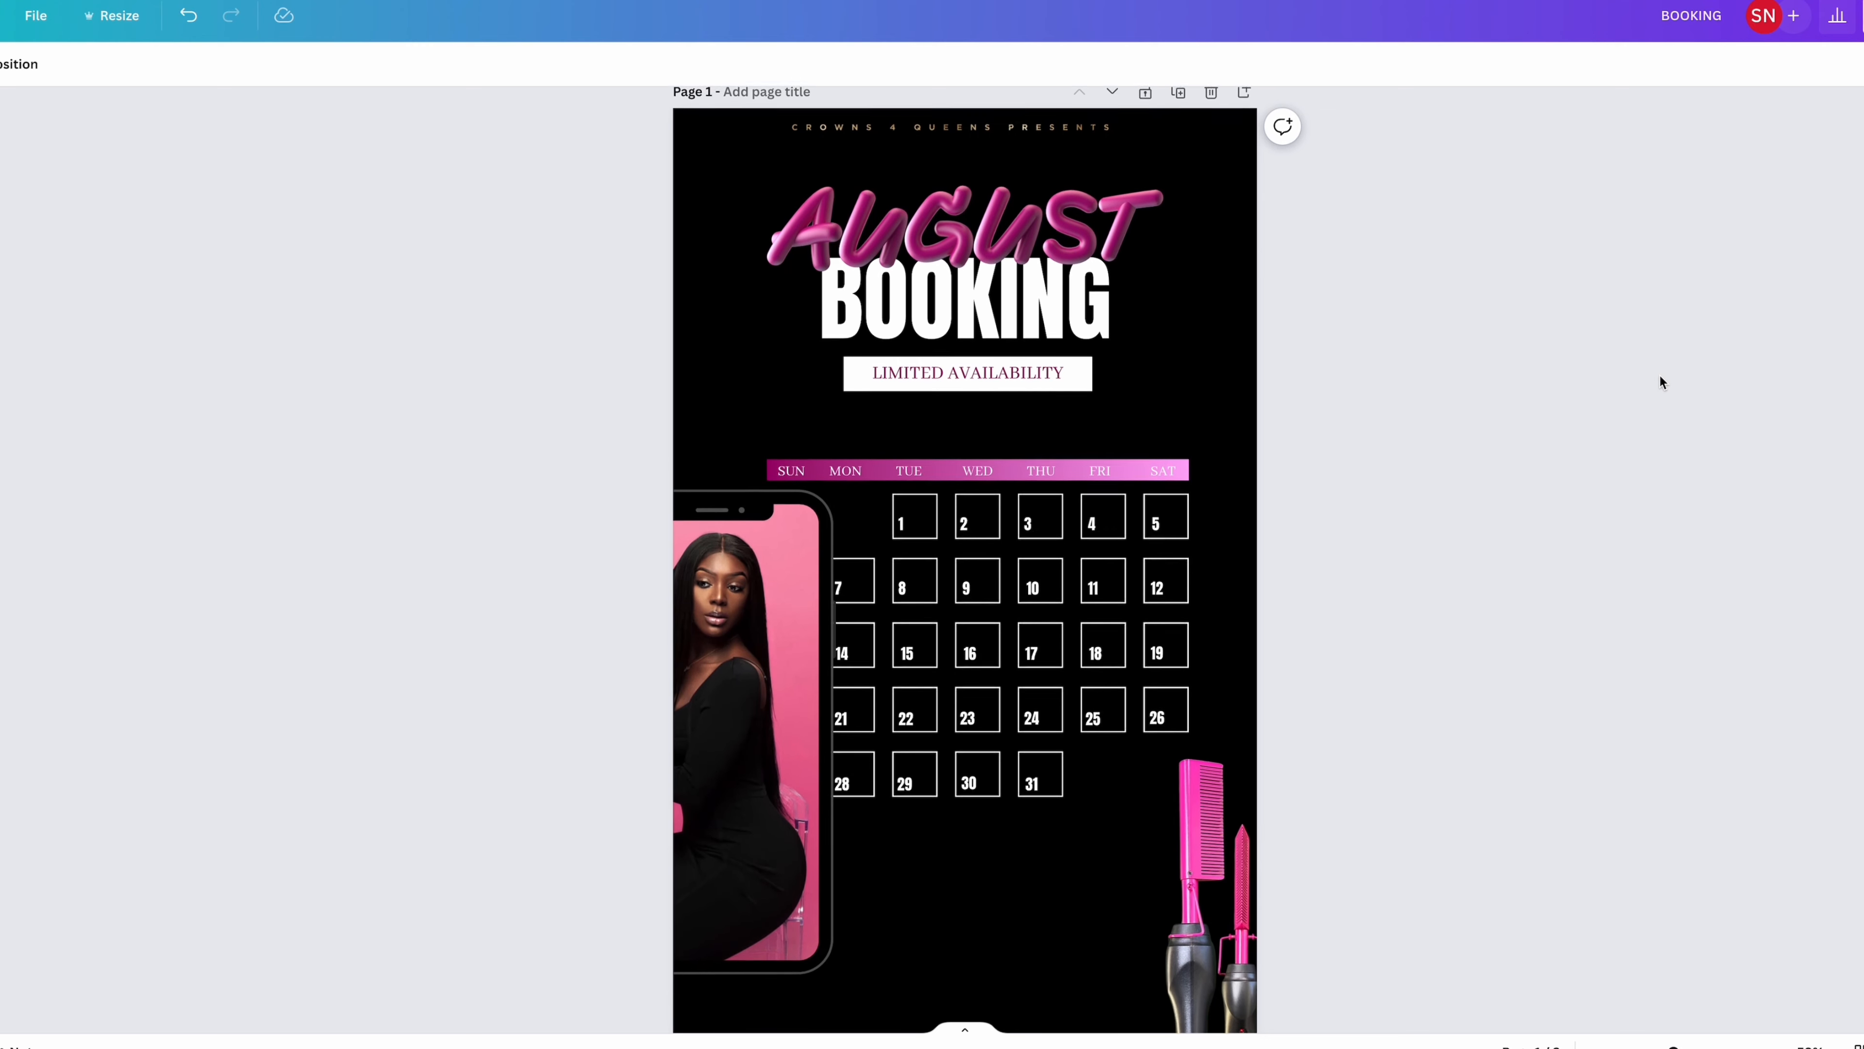
pyautogui.scroll(-2, 1660, 375)
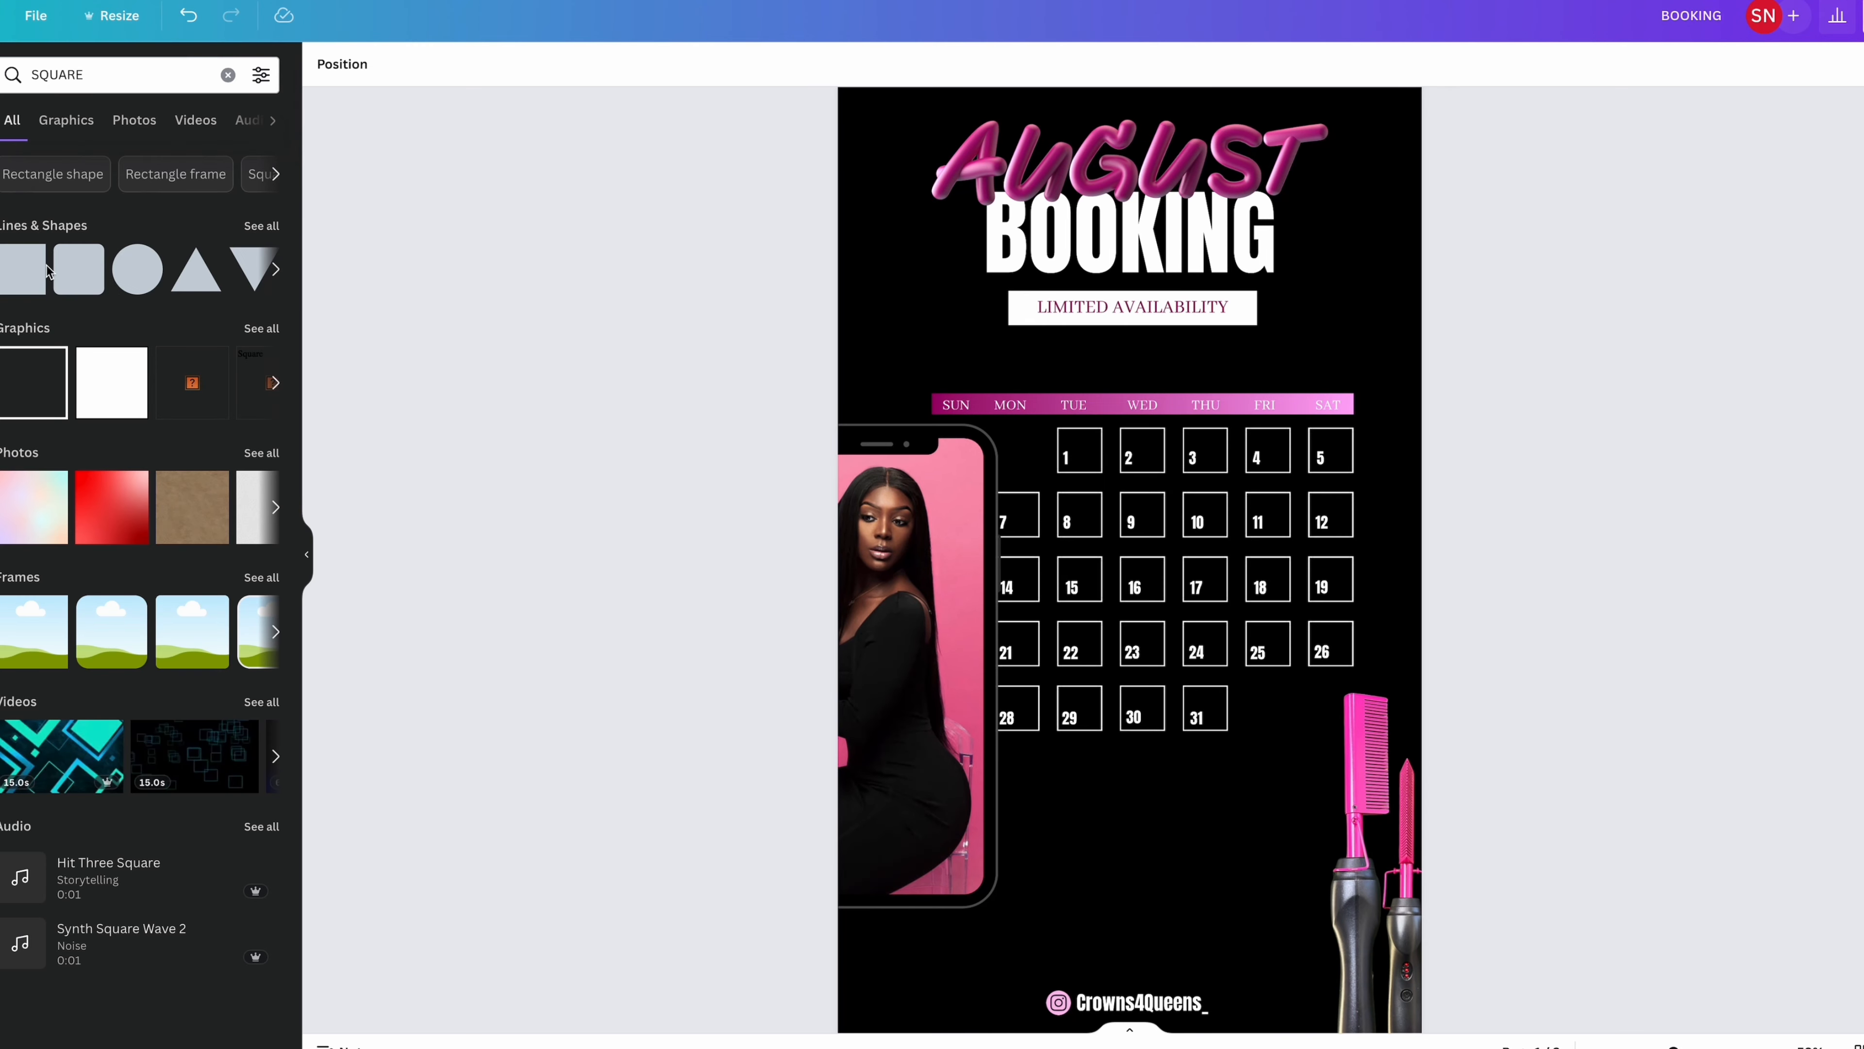
# Step: Add a square shape filled white and reshape it into a box covering calendar dates 10 to 12
pyautogui.click(37, 265)
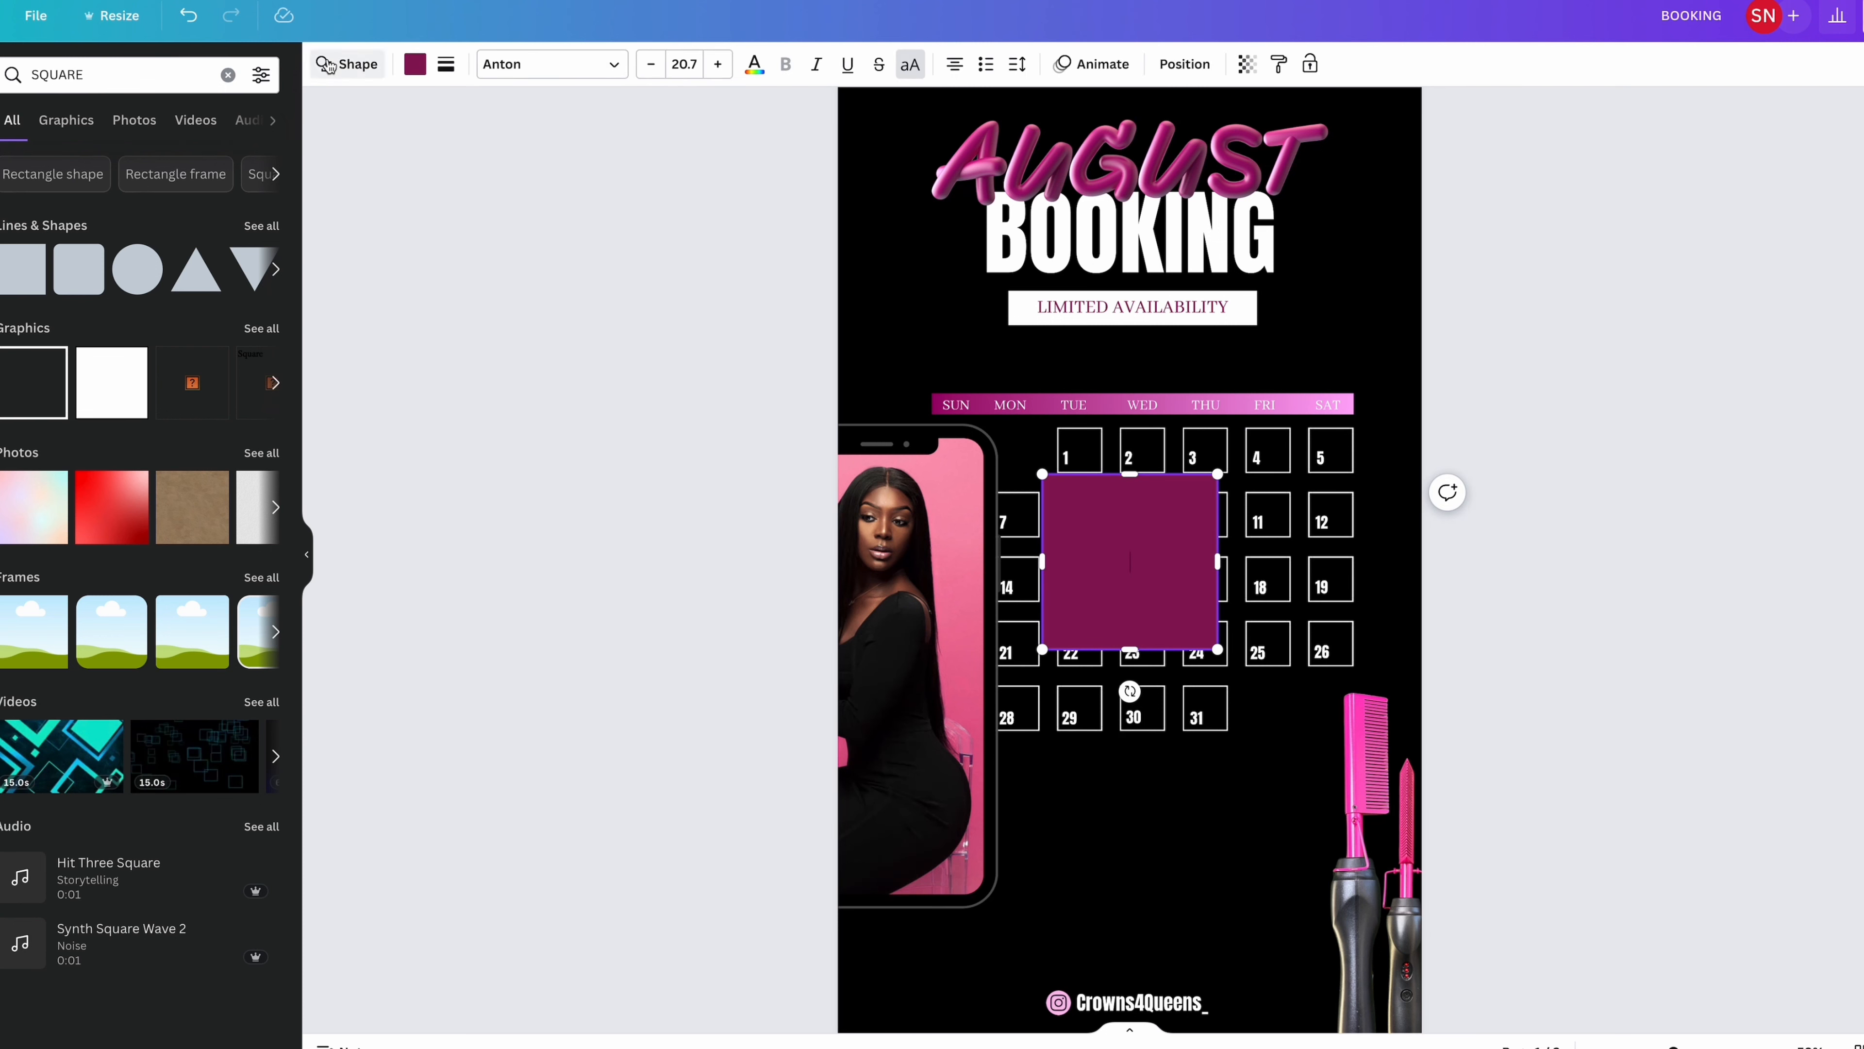
pyautogui.click(416, 66)
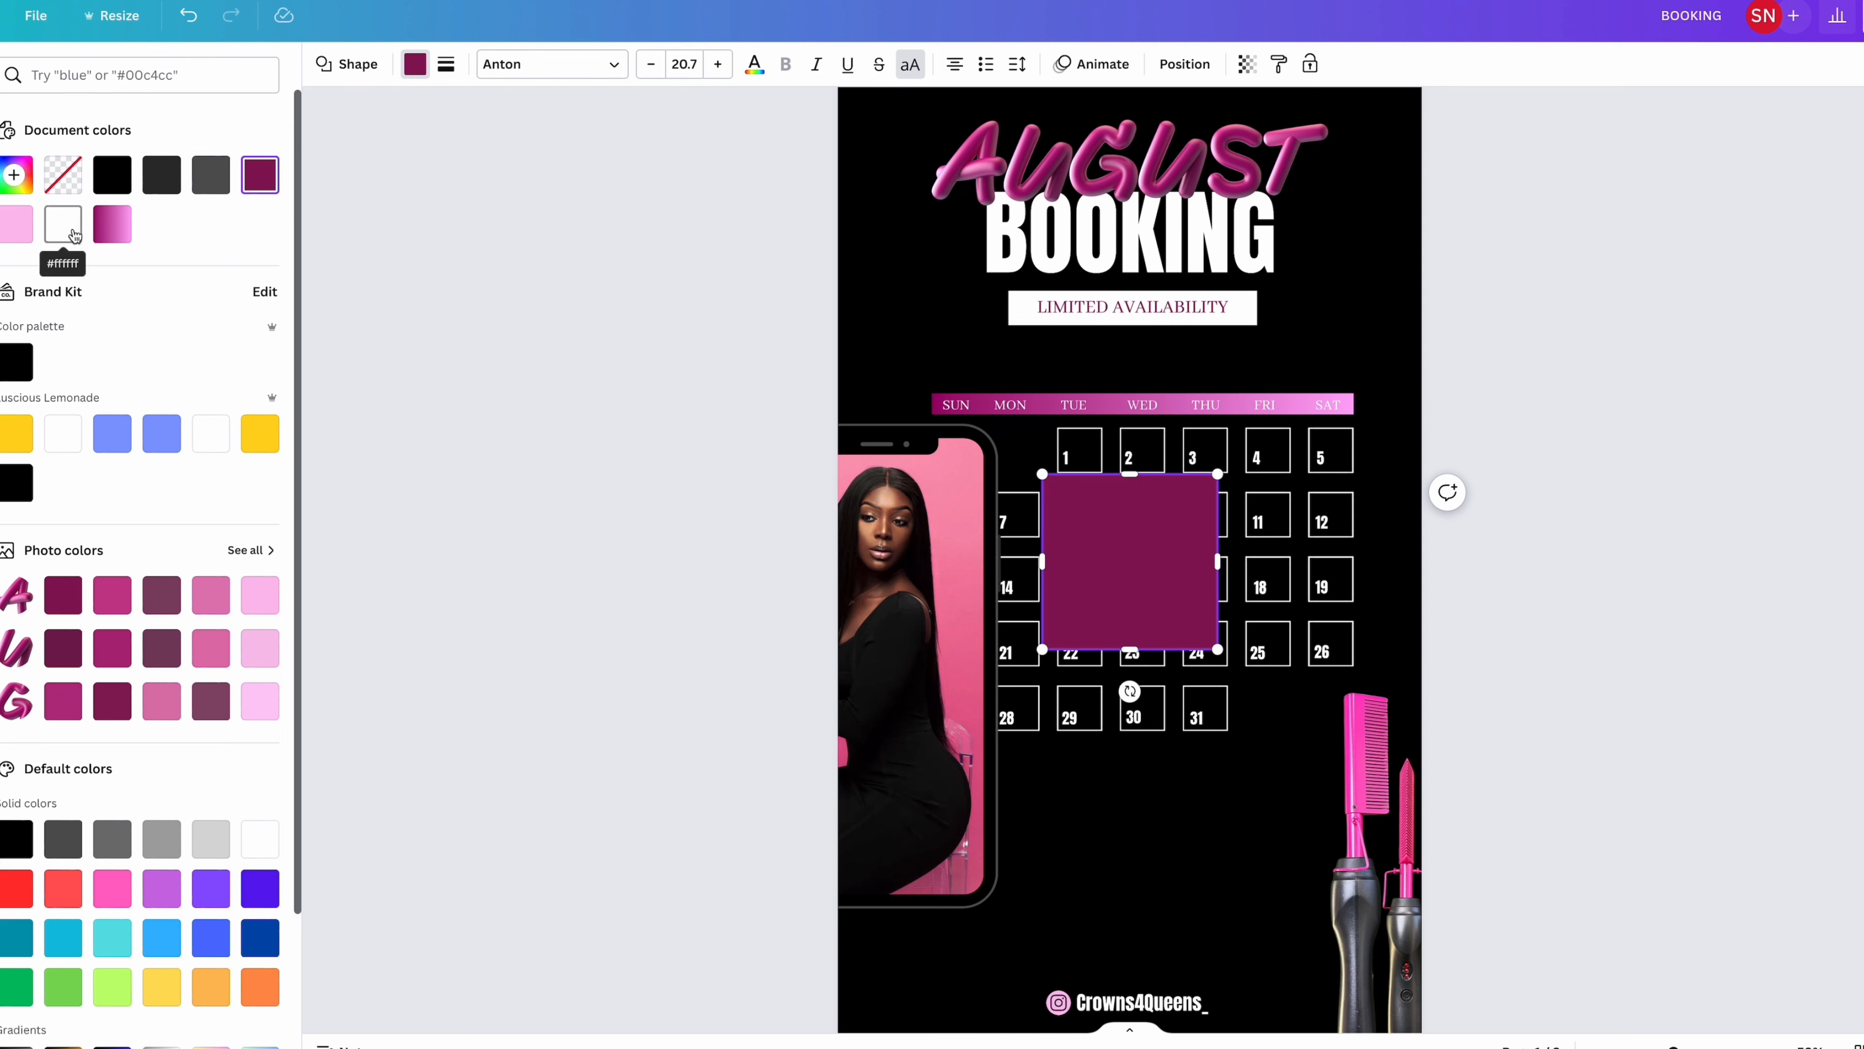
pyautogui.click(63, 223)
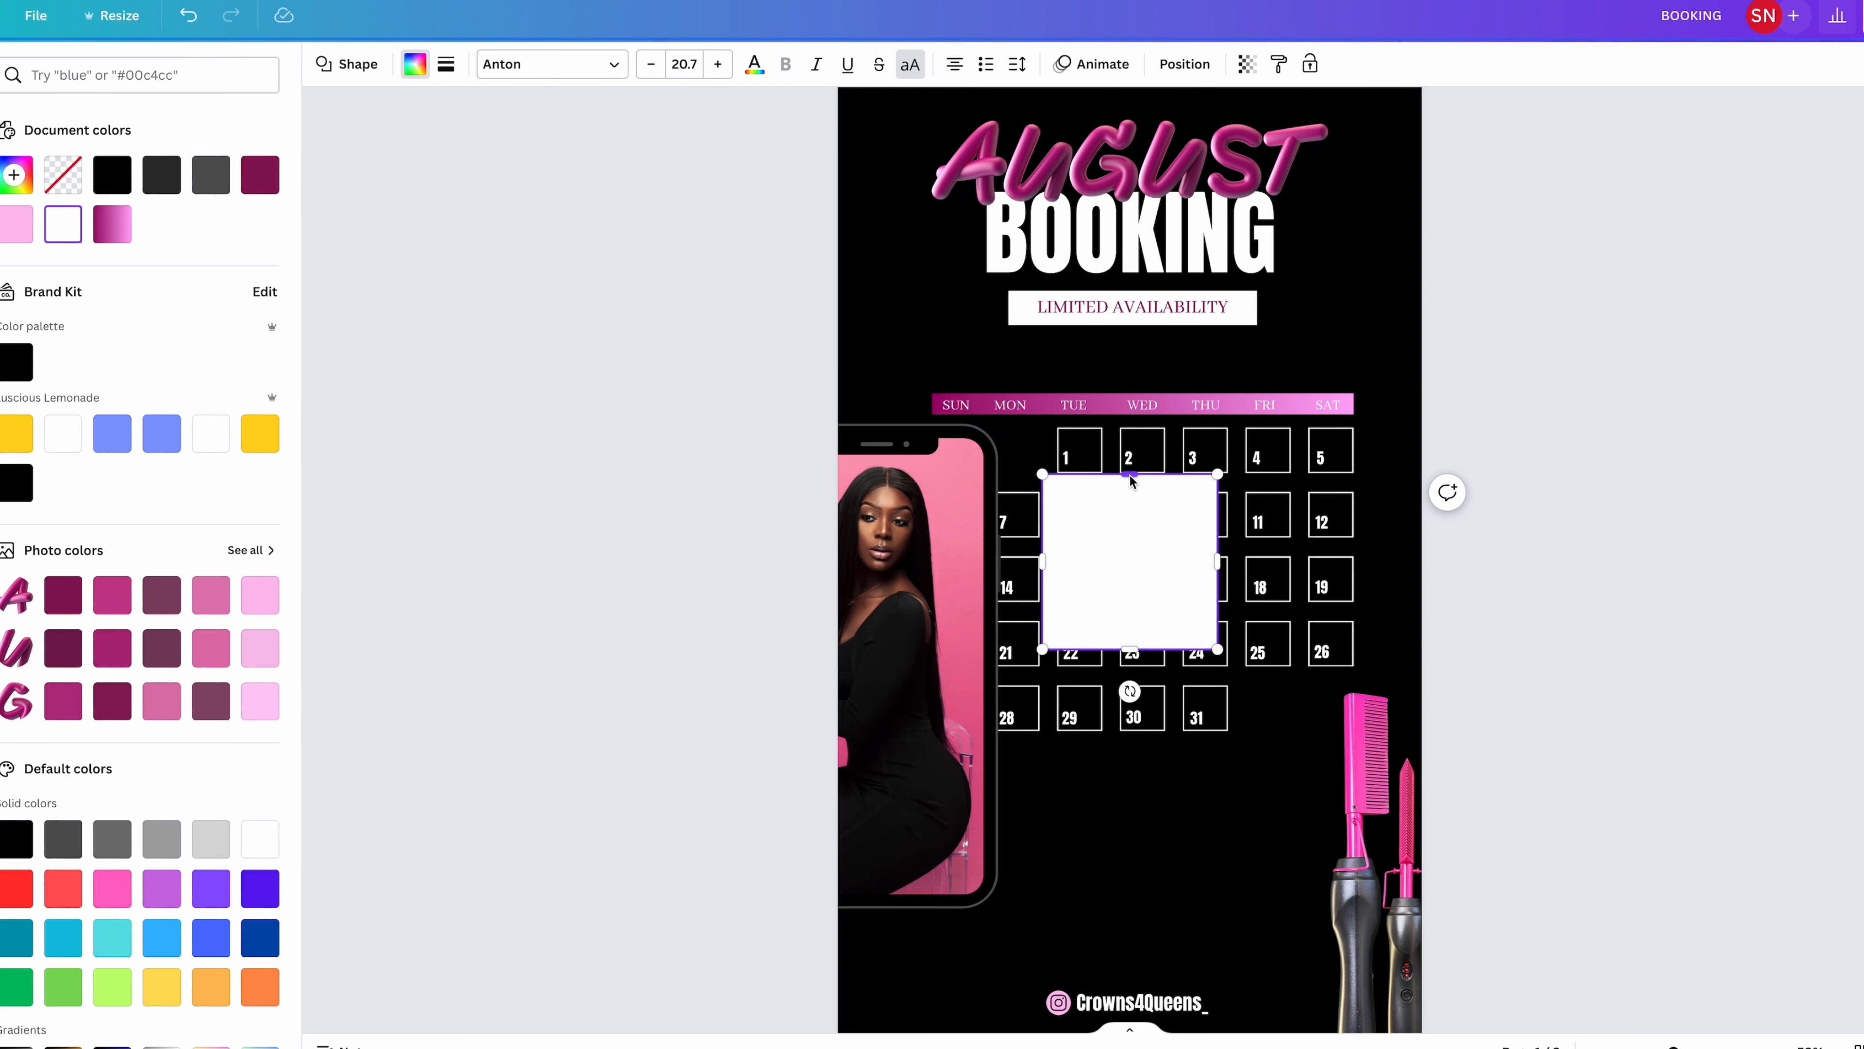
pyautogui.moveTo(1130, 474); pyautogui.dragTo(1286, 510)
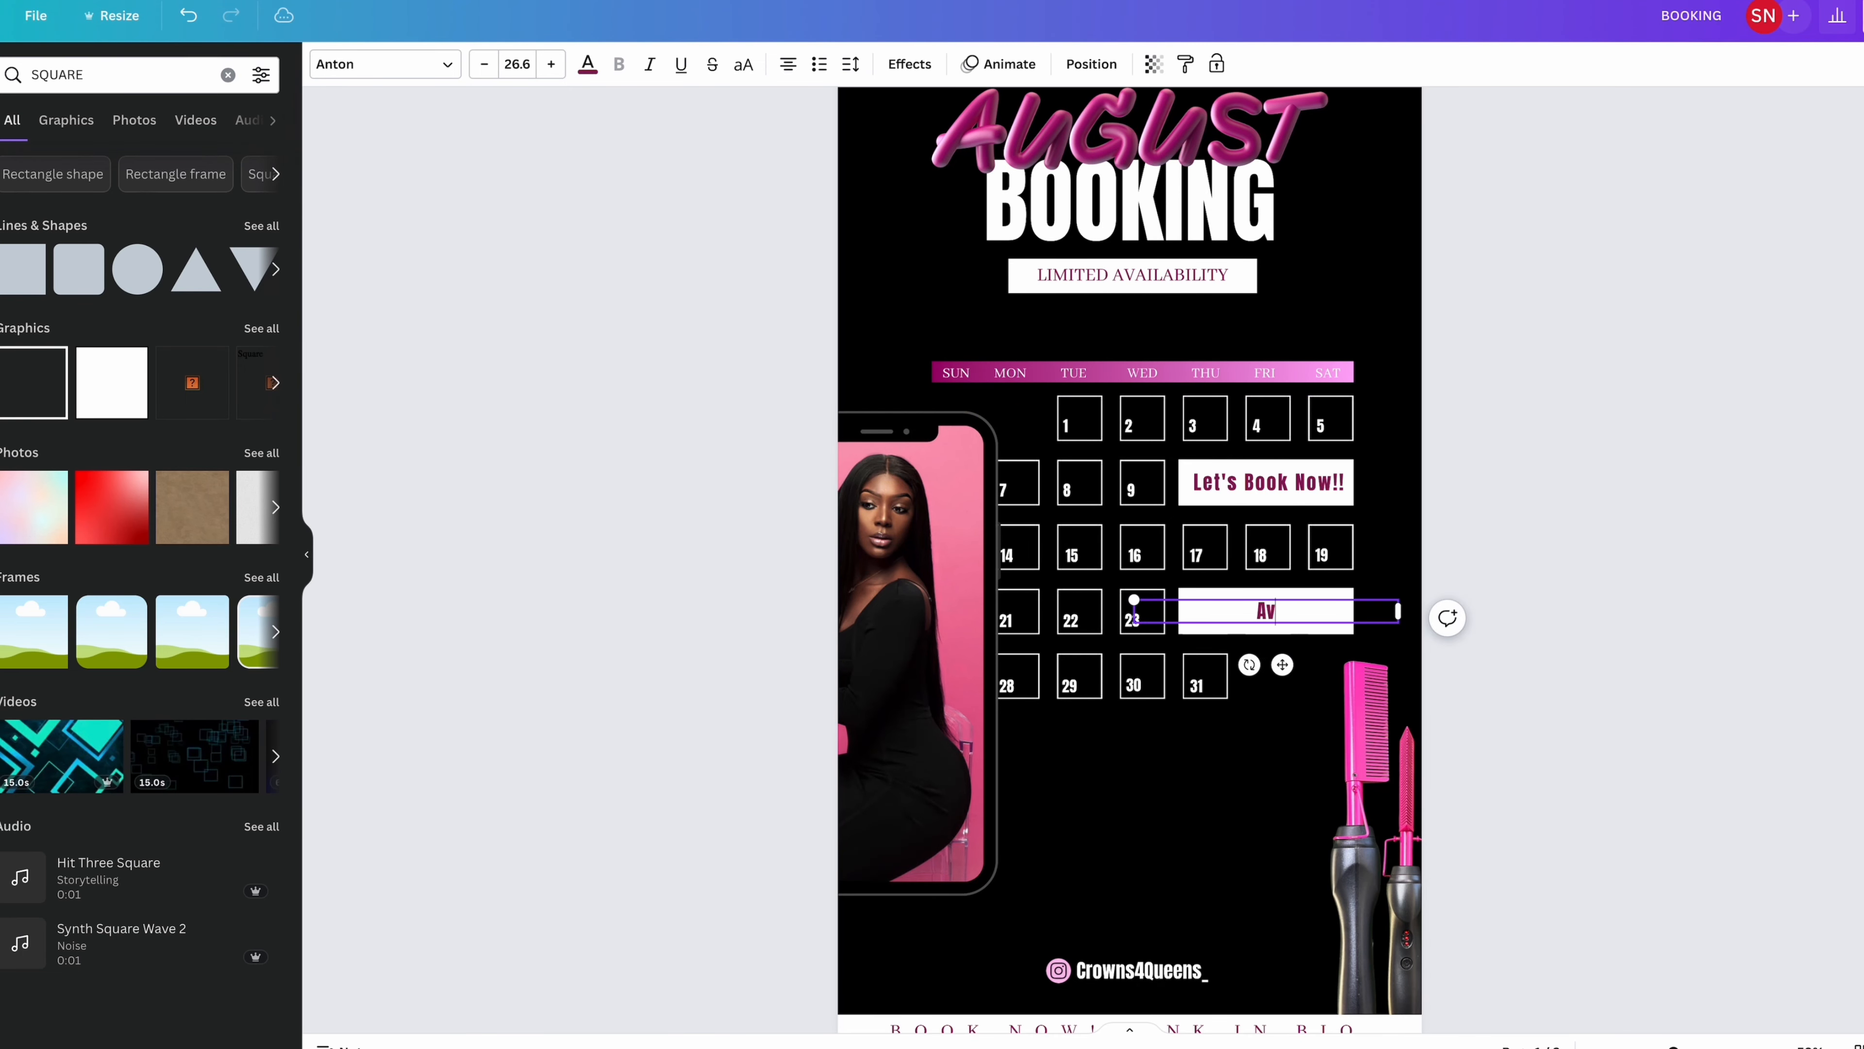
# Step: Complete the text Availability after 5pm on the white box covering dates 24 to 26
pyautogui.write('ailability after')
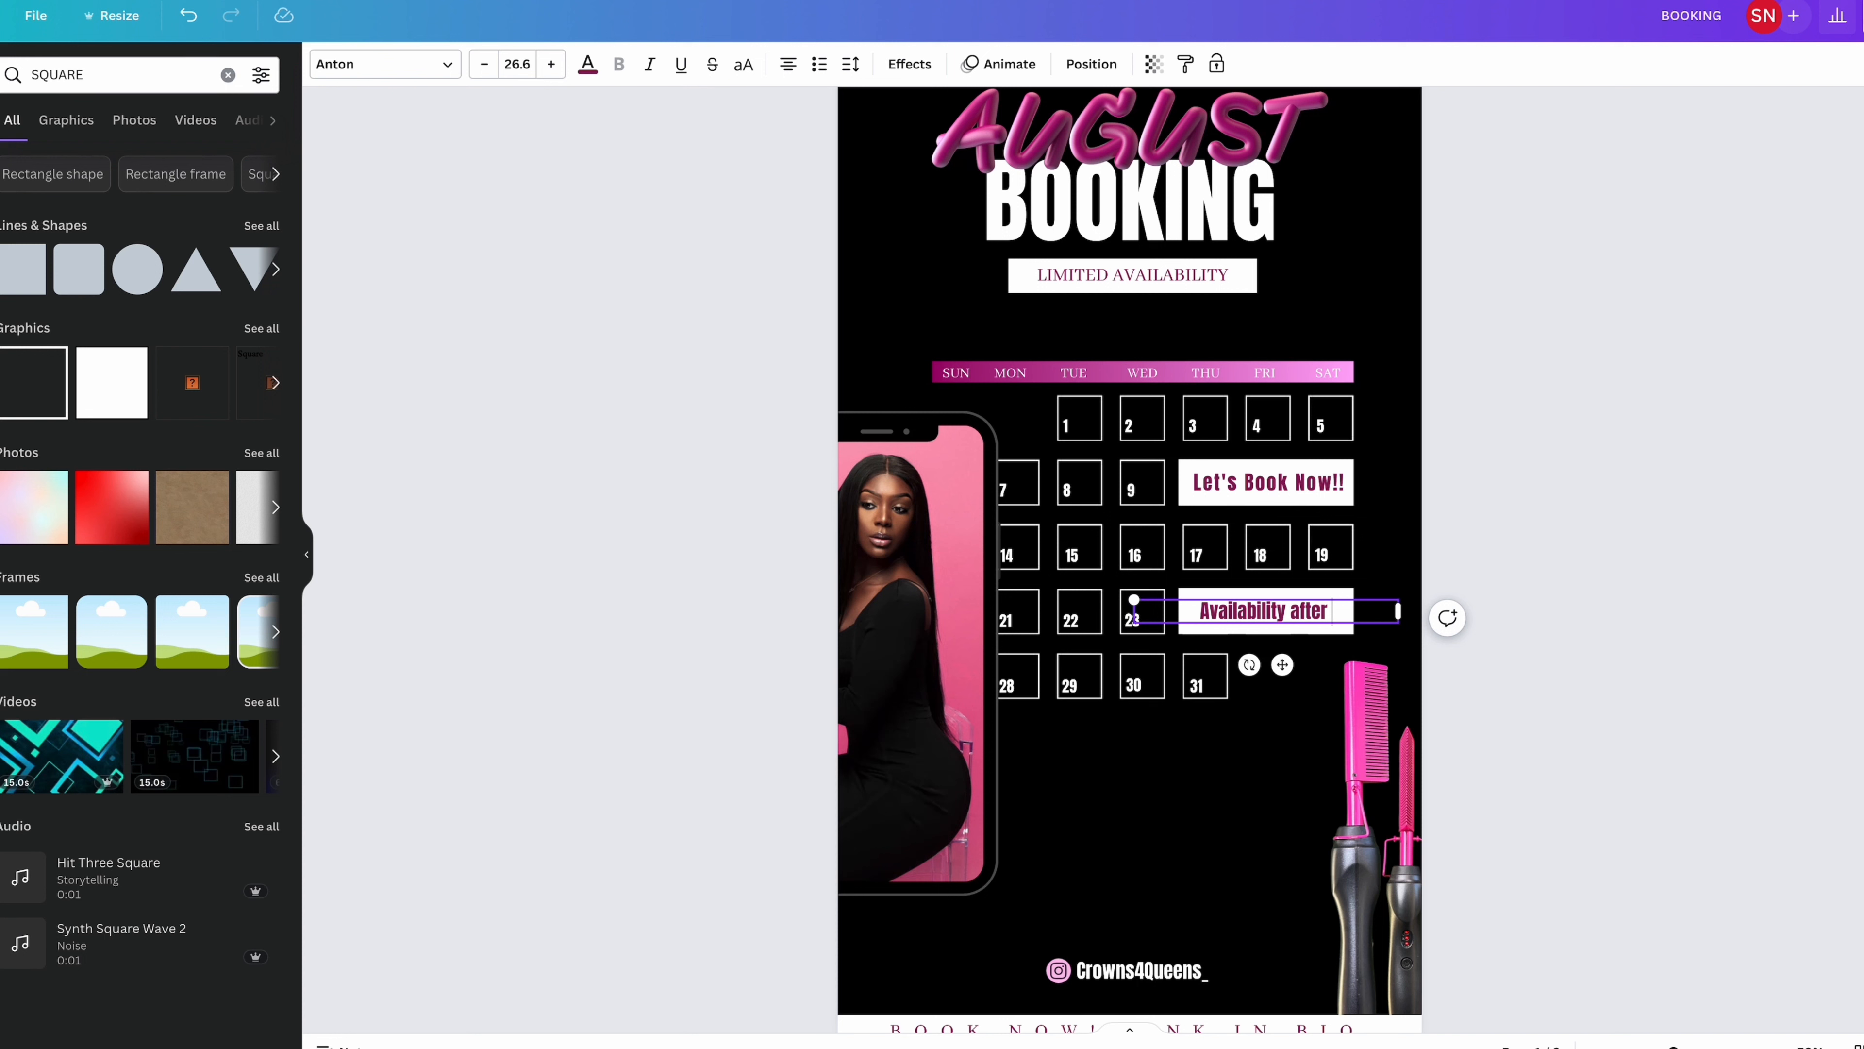
pyautogui.write(' 5pm')
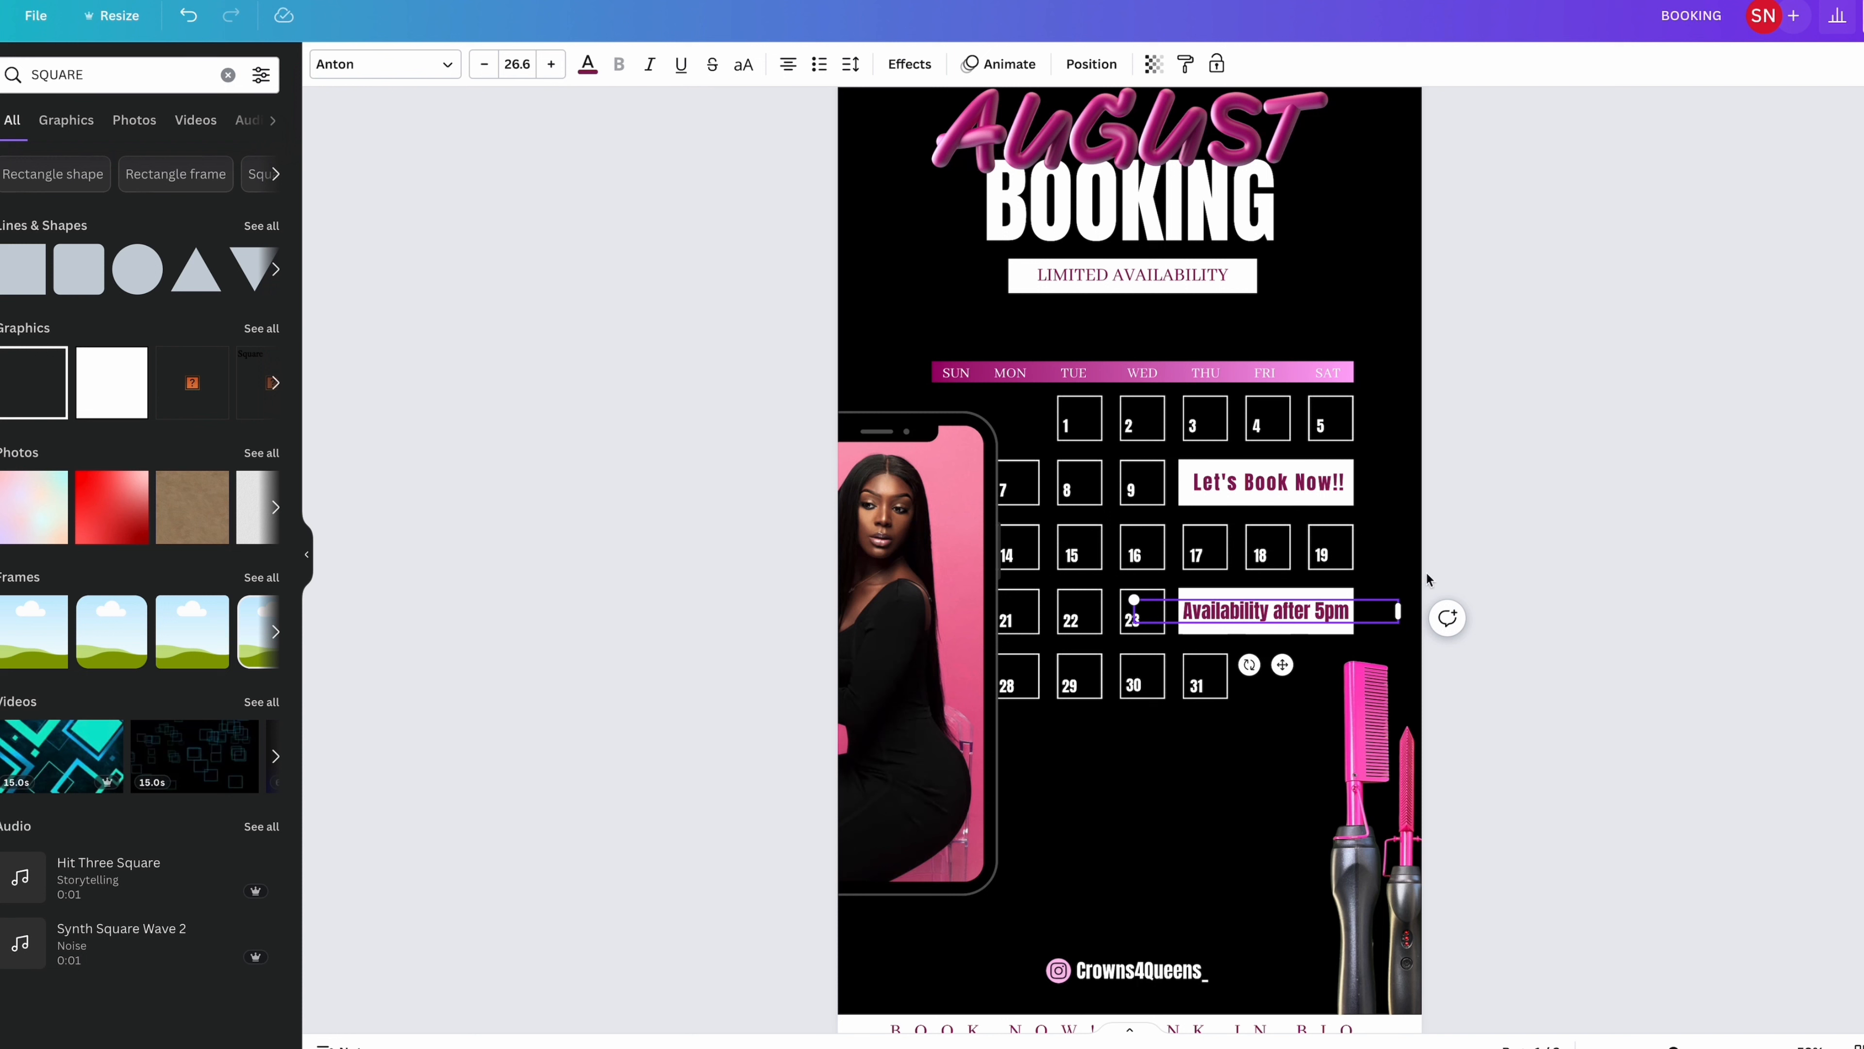
# Step: Reduce the font size of the Availability after 5pm text to 25.6
pyautogui.click(493, 68)
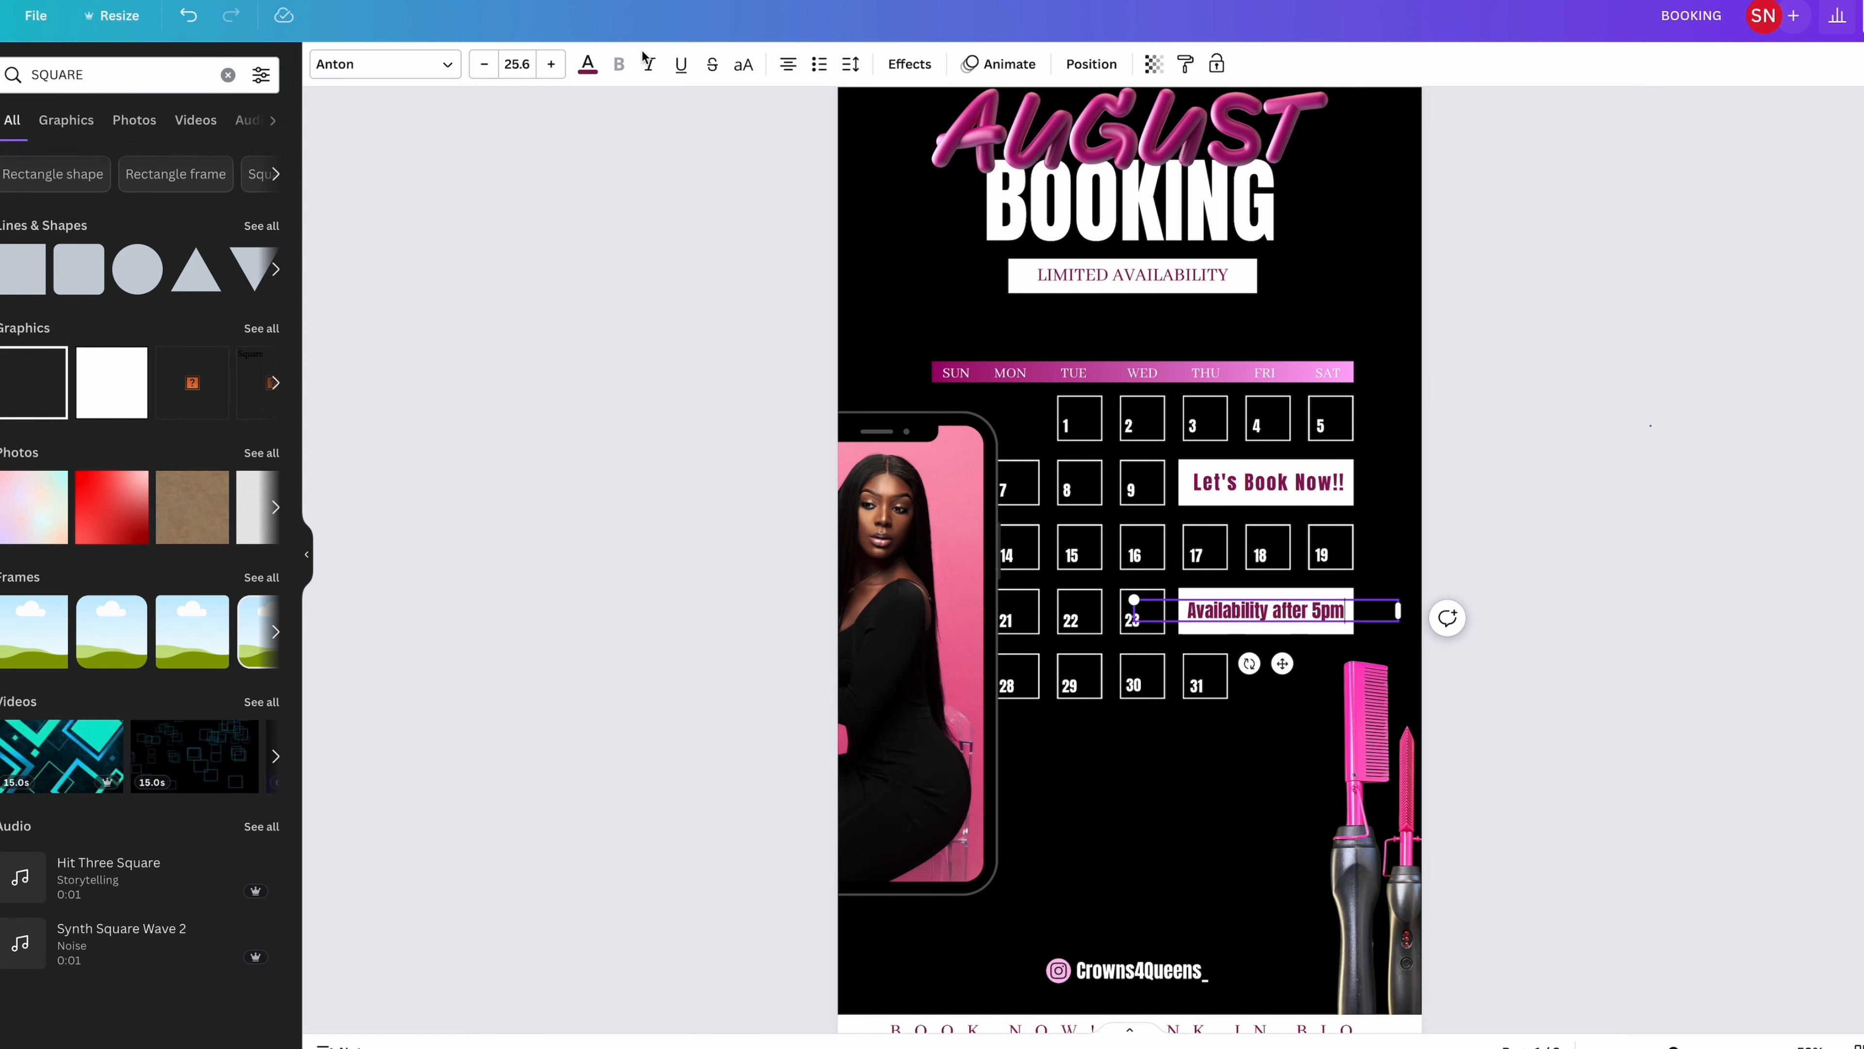
pyautogui.click(1444, 666)
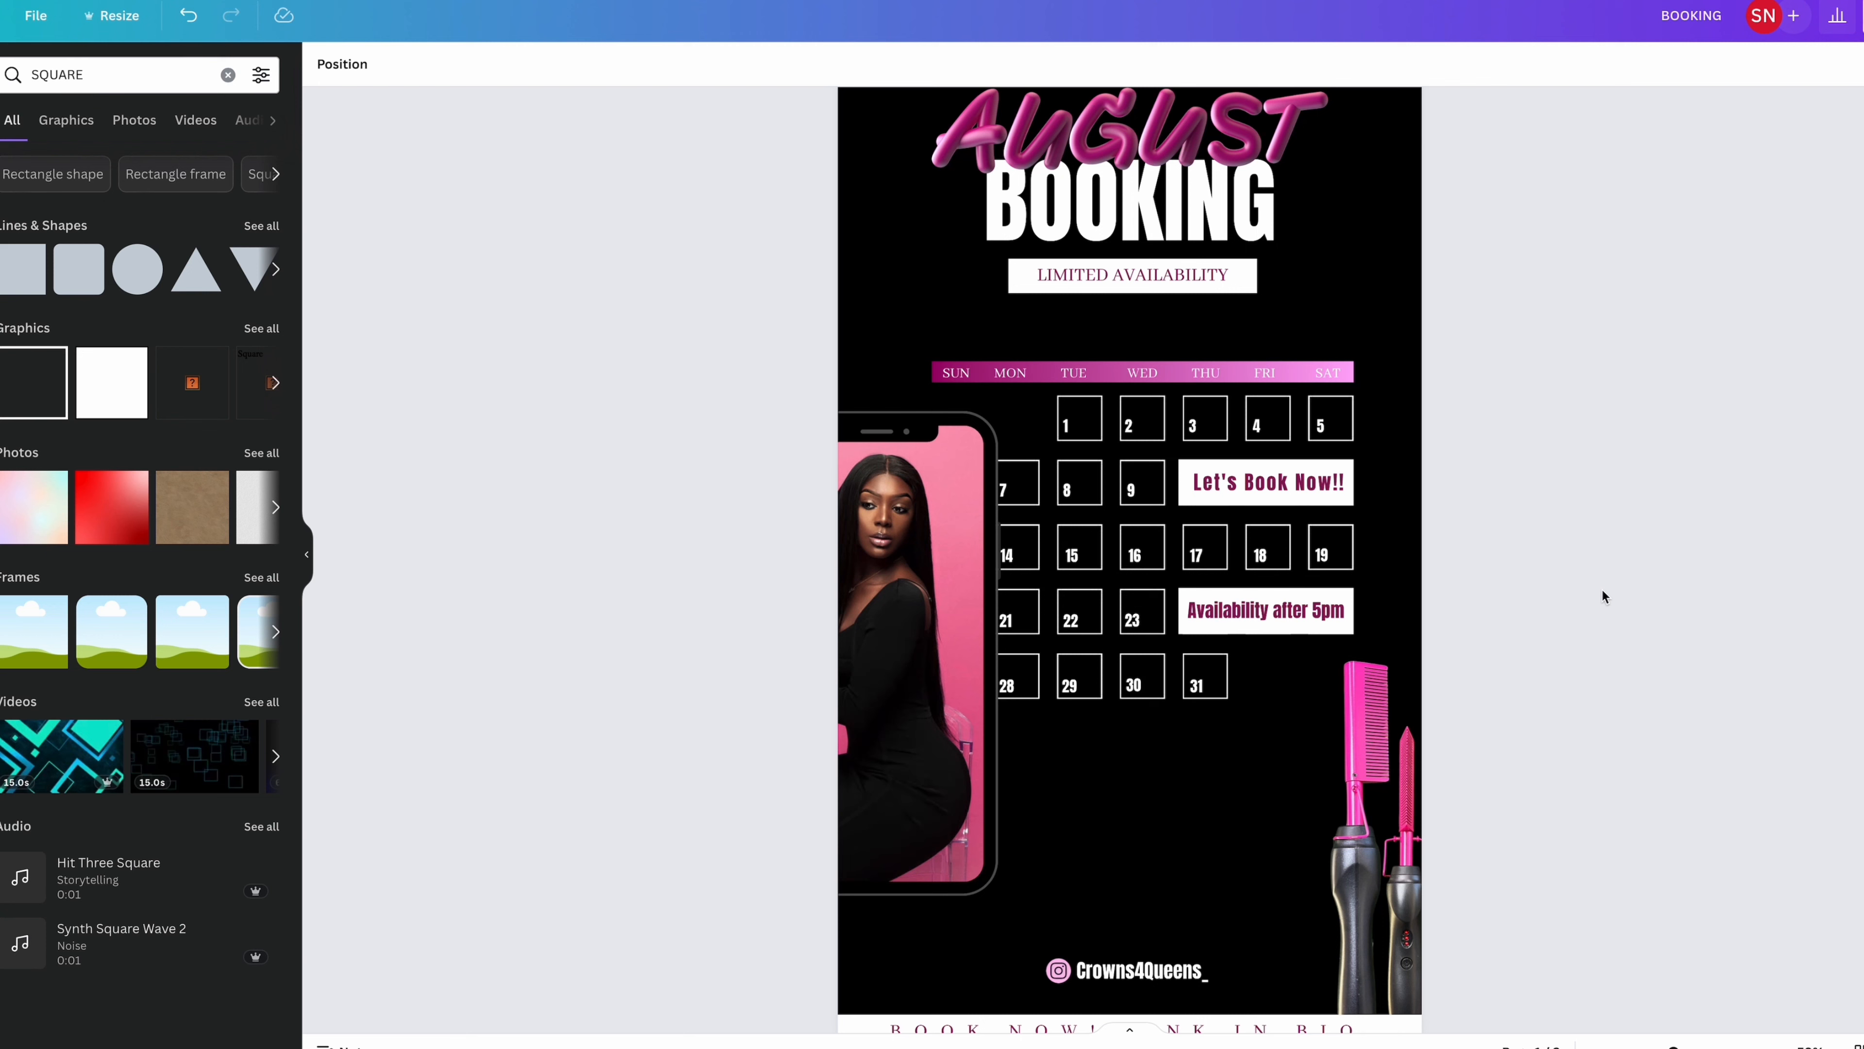
# Step: Search the elements for smoke and add the first white smoke cloud graphic to page 1
pyautogui.scroll(3, 1602, 591)
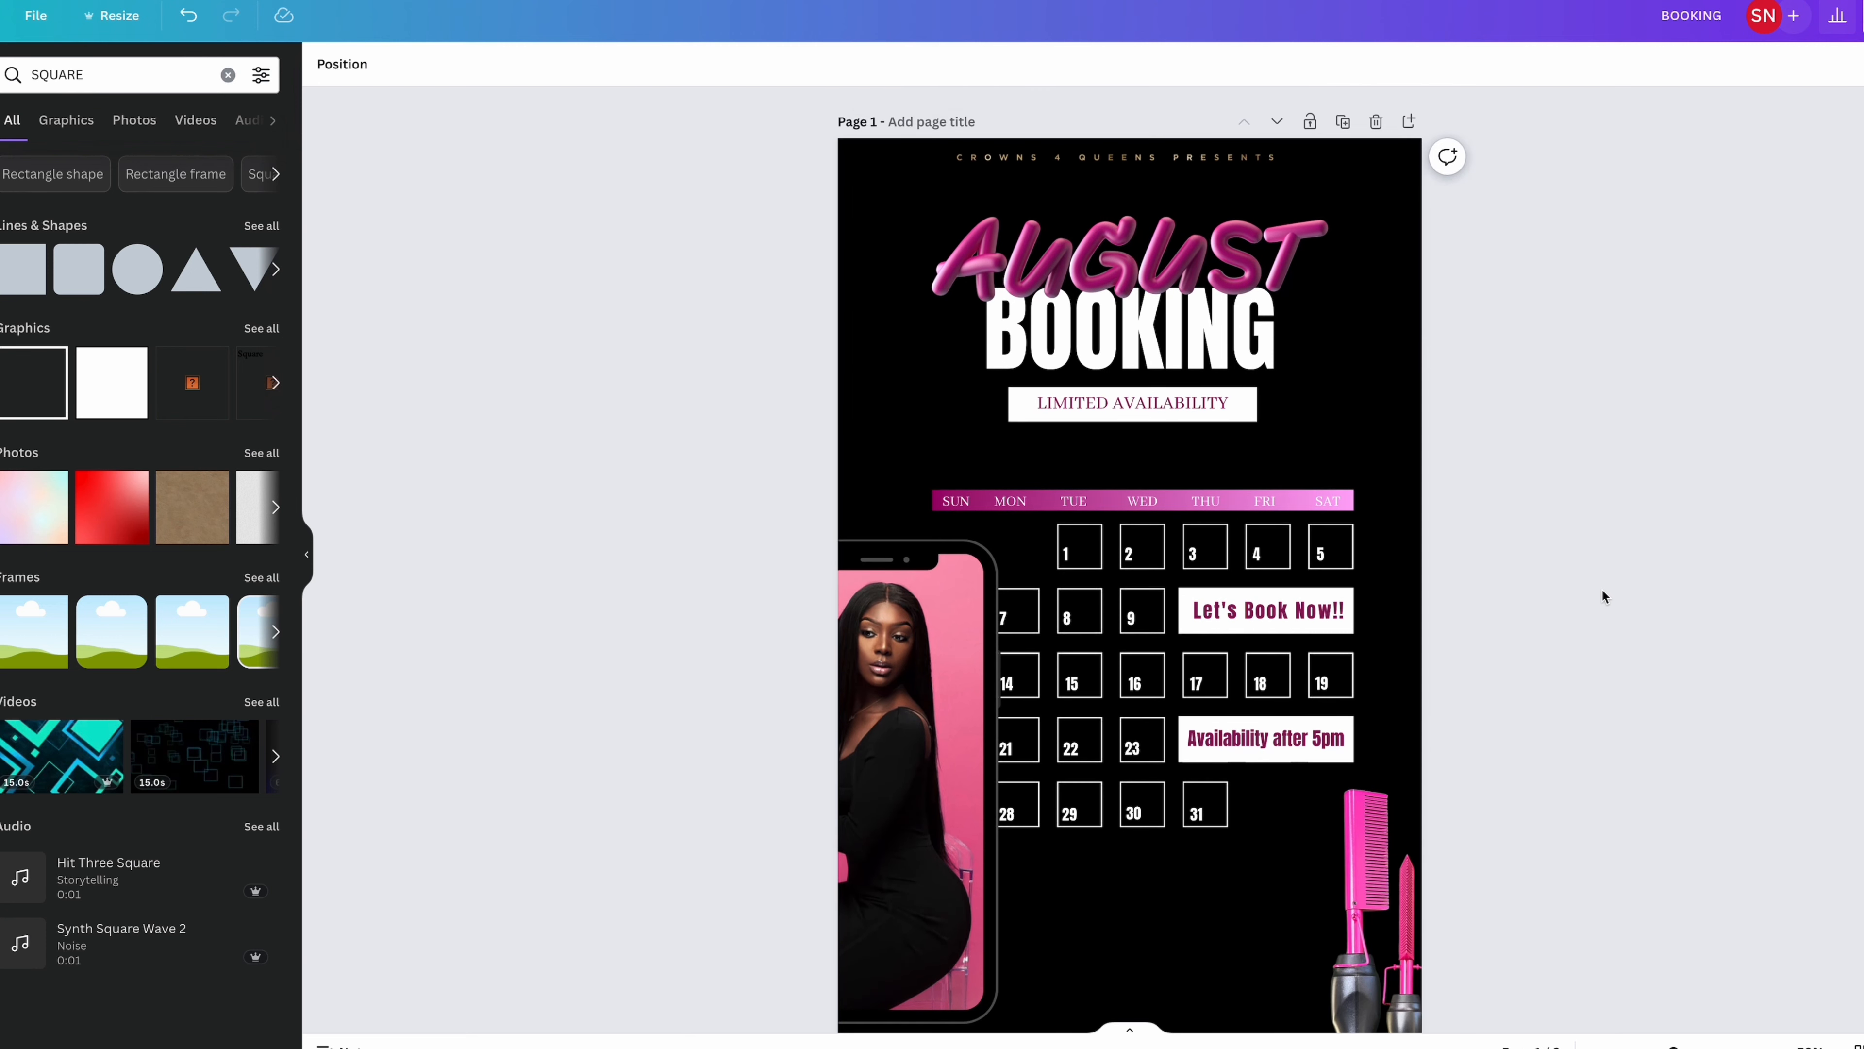
pyautogui.hotkey('ctrl', '-')
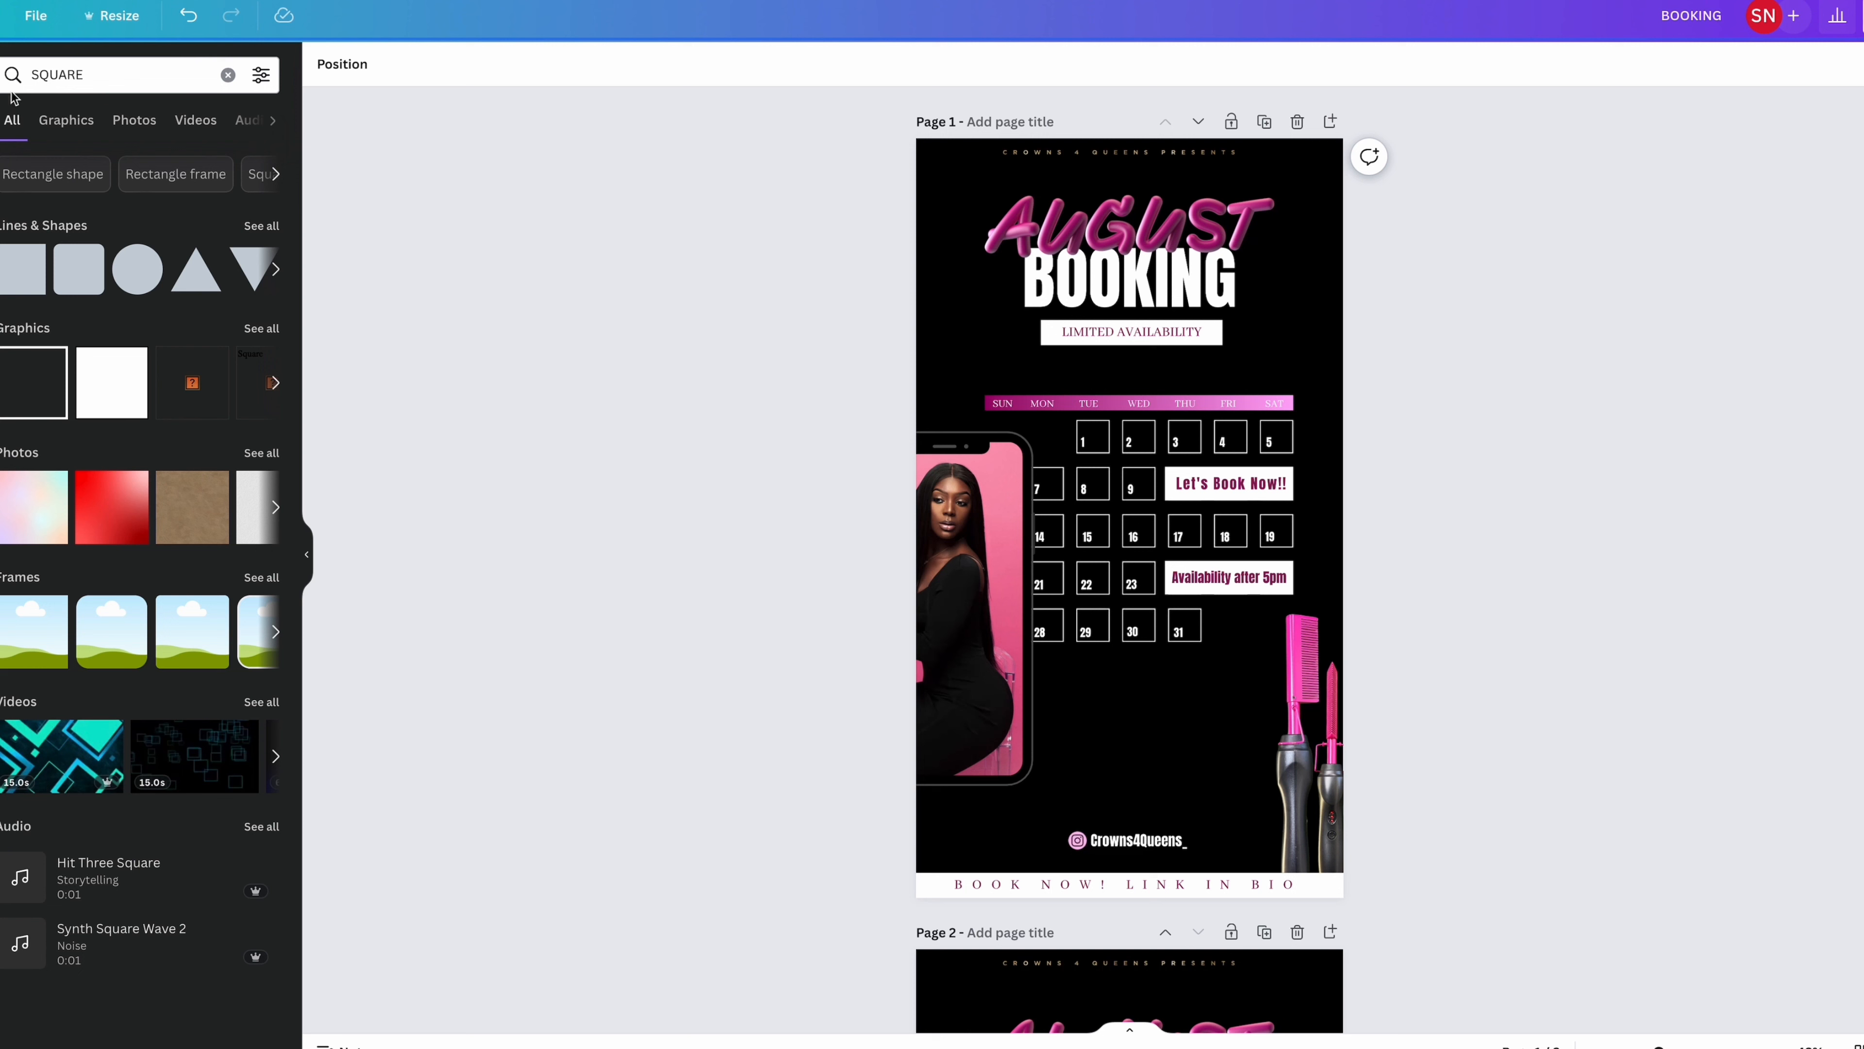
pyautogui.click(199, 82)
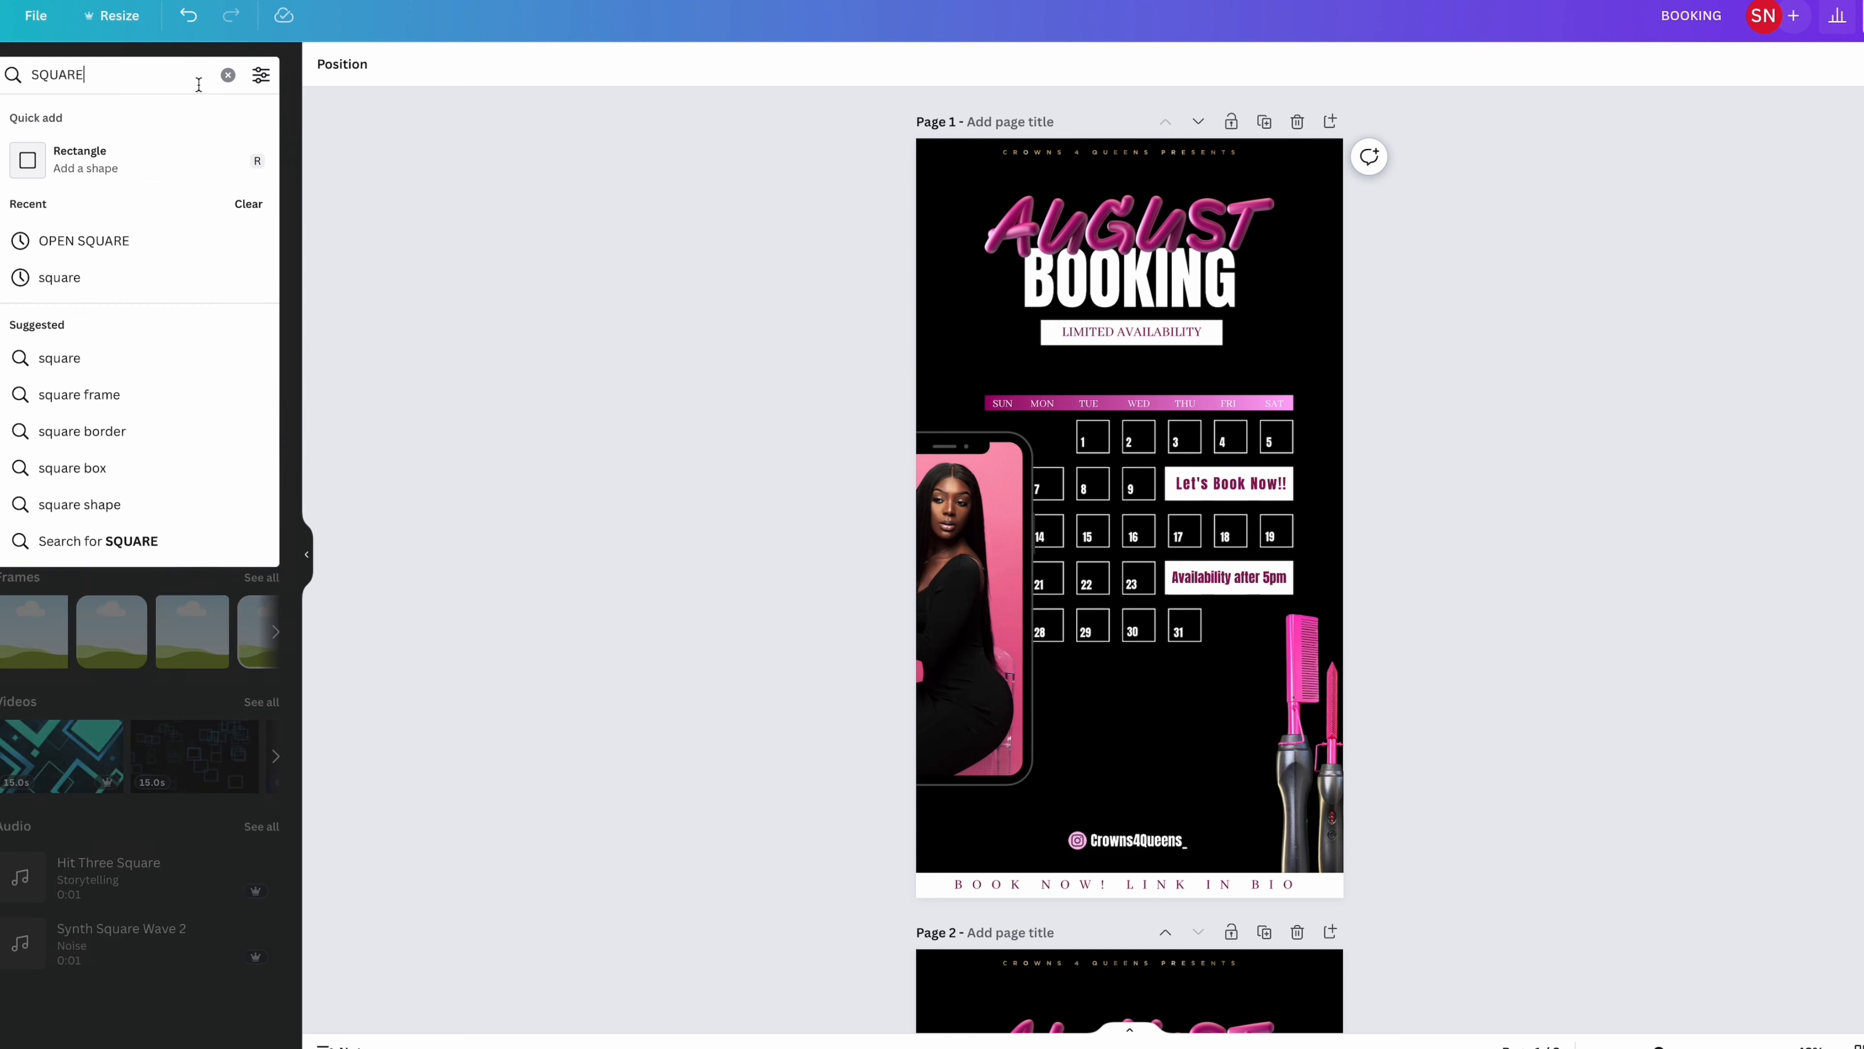
pyautogui.click(227, 76)
pyautogui.write('smoke')
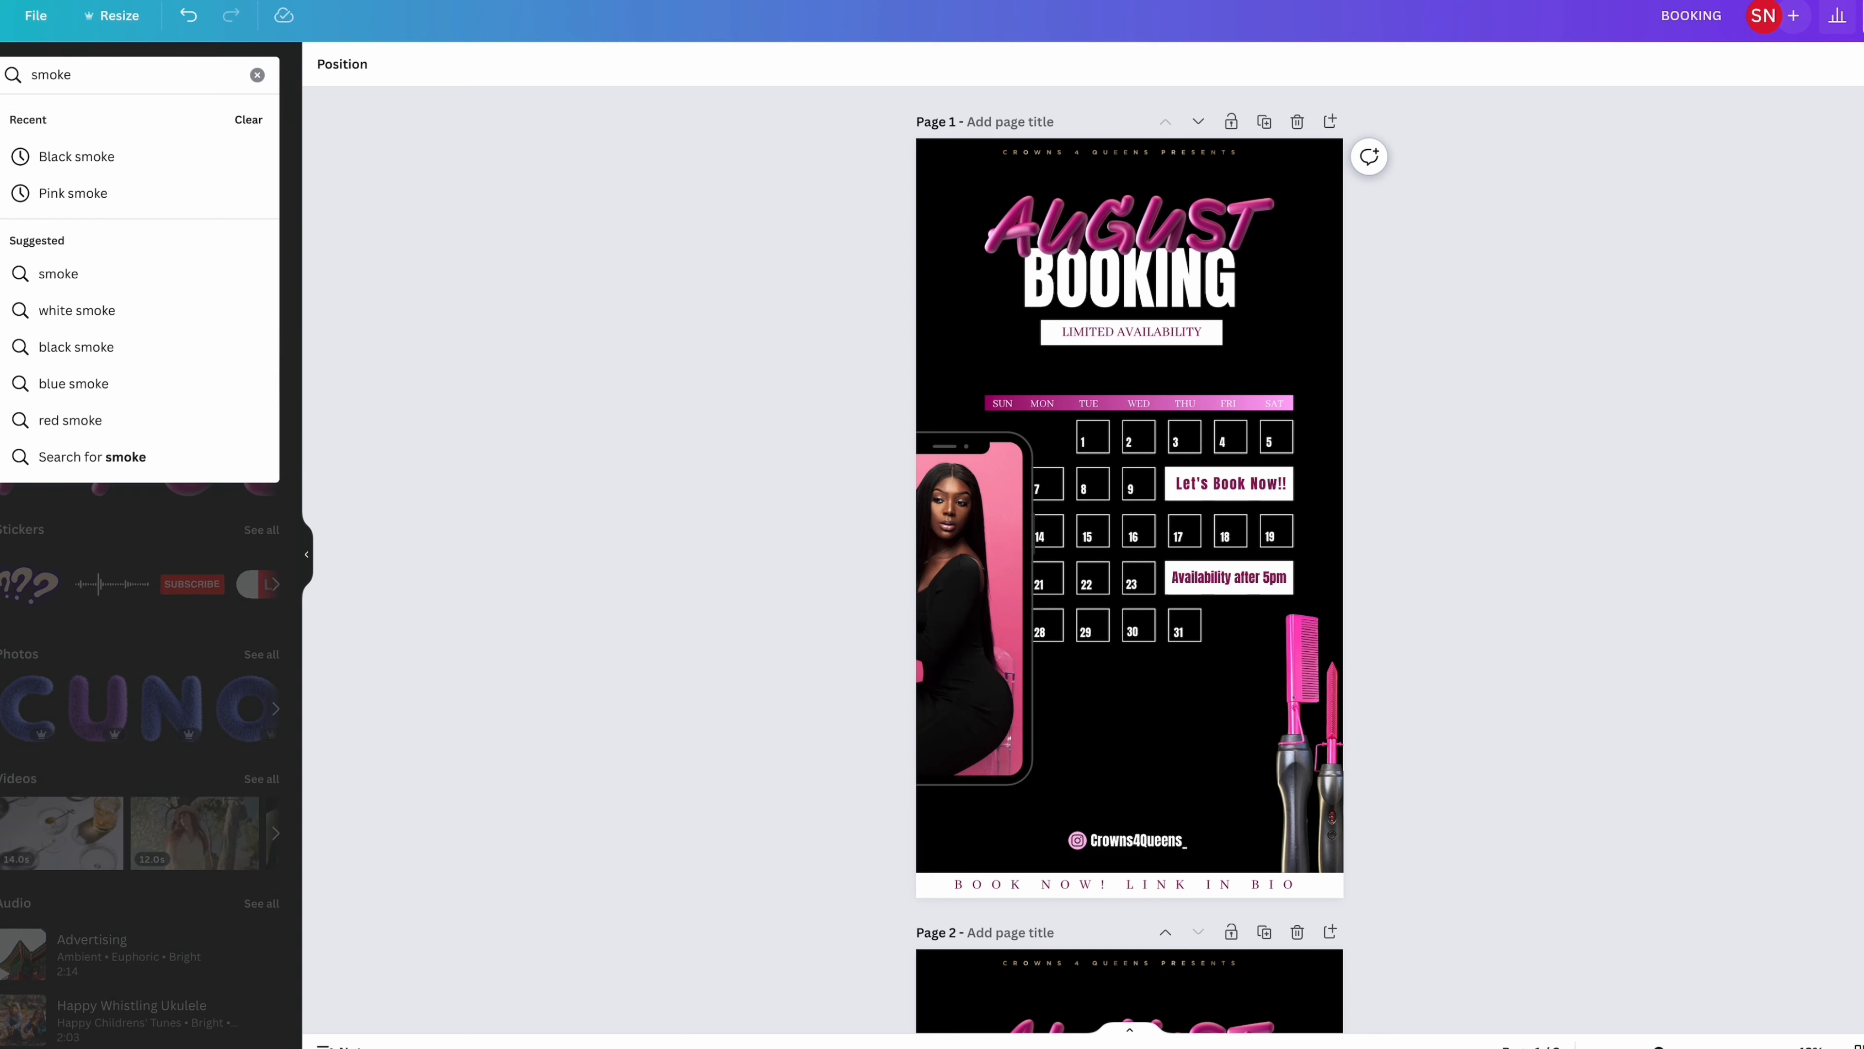
pyautogui.press('Return')
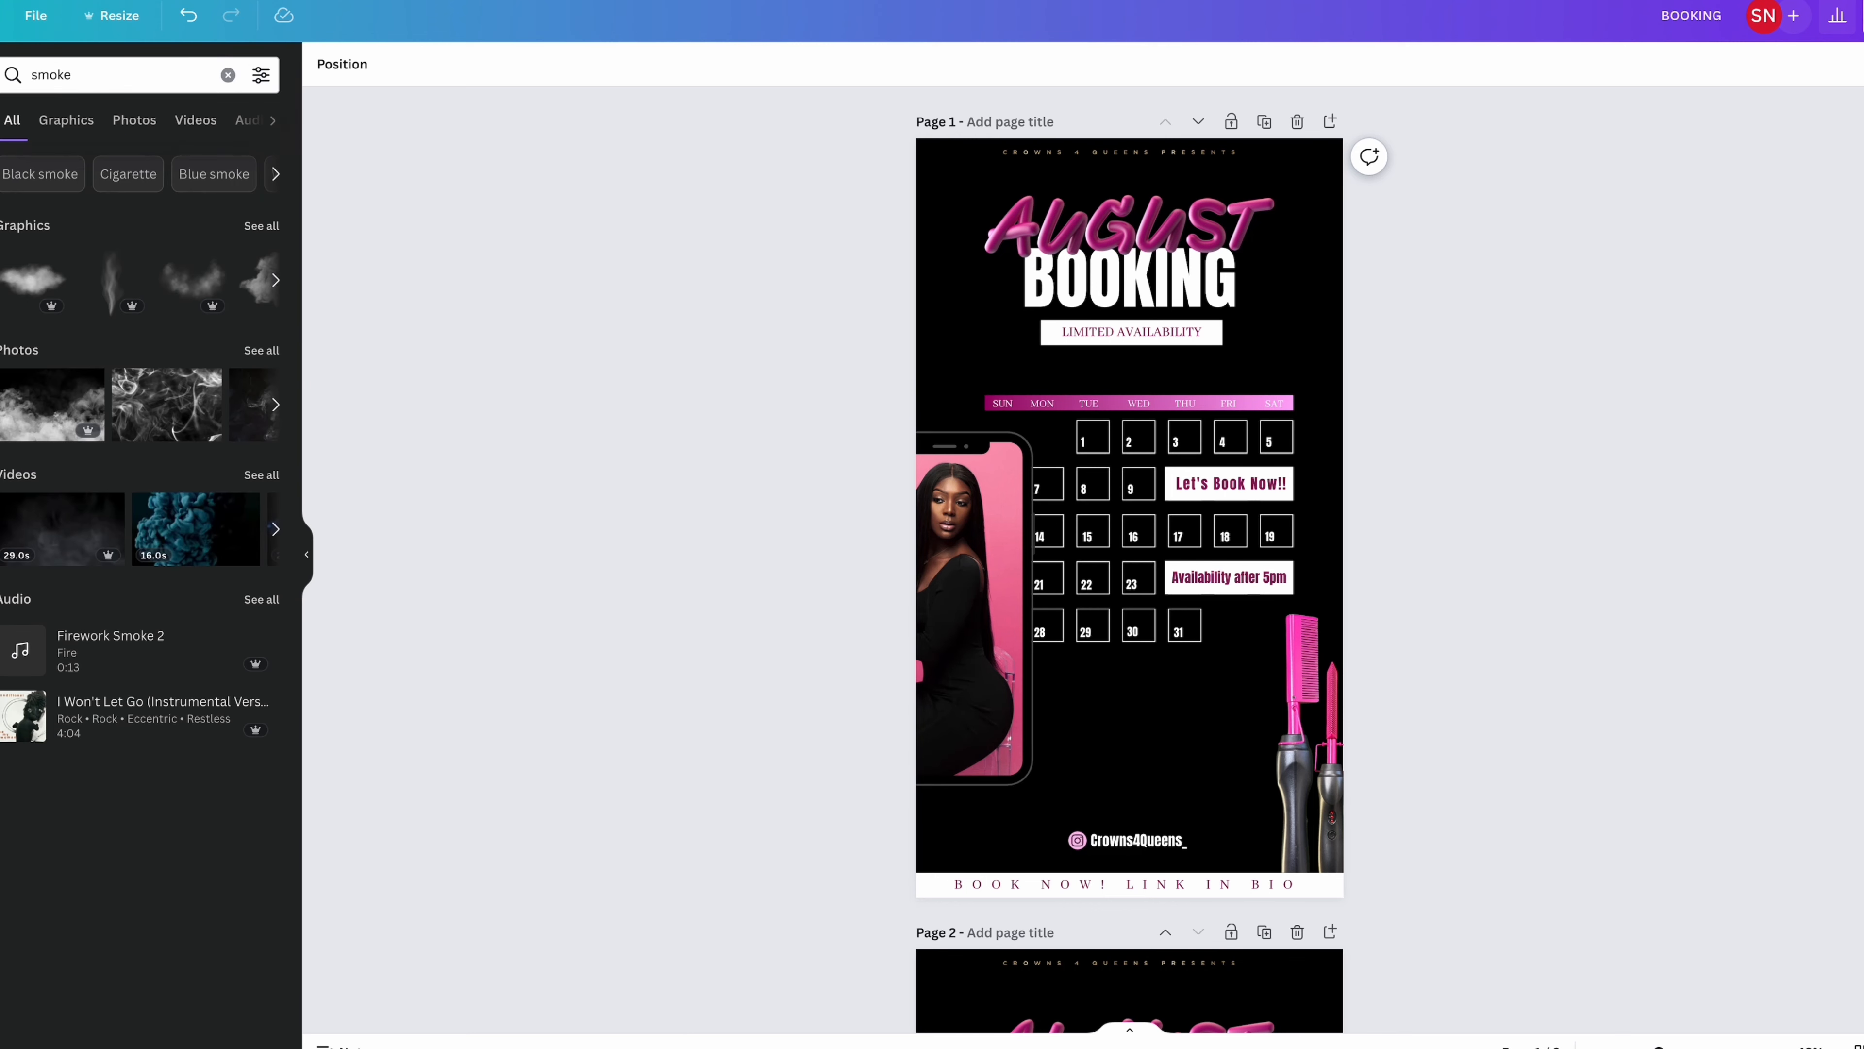
pyautogui.click(66, 266)
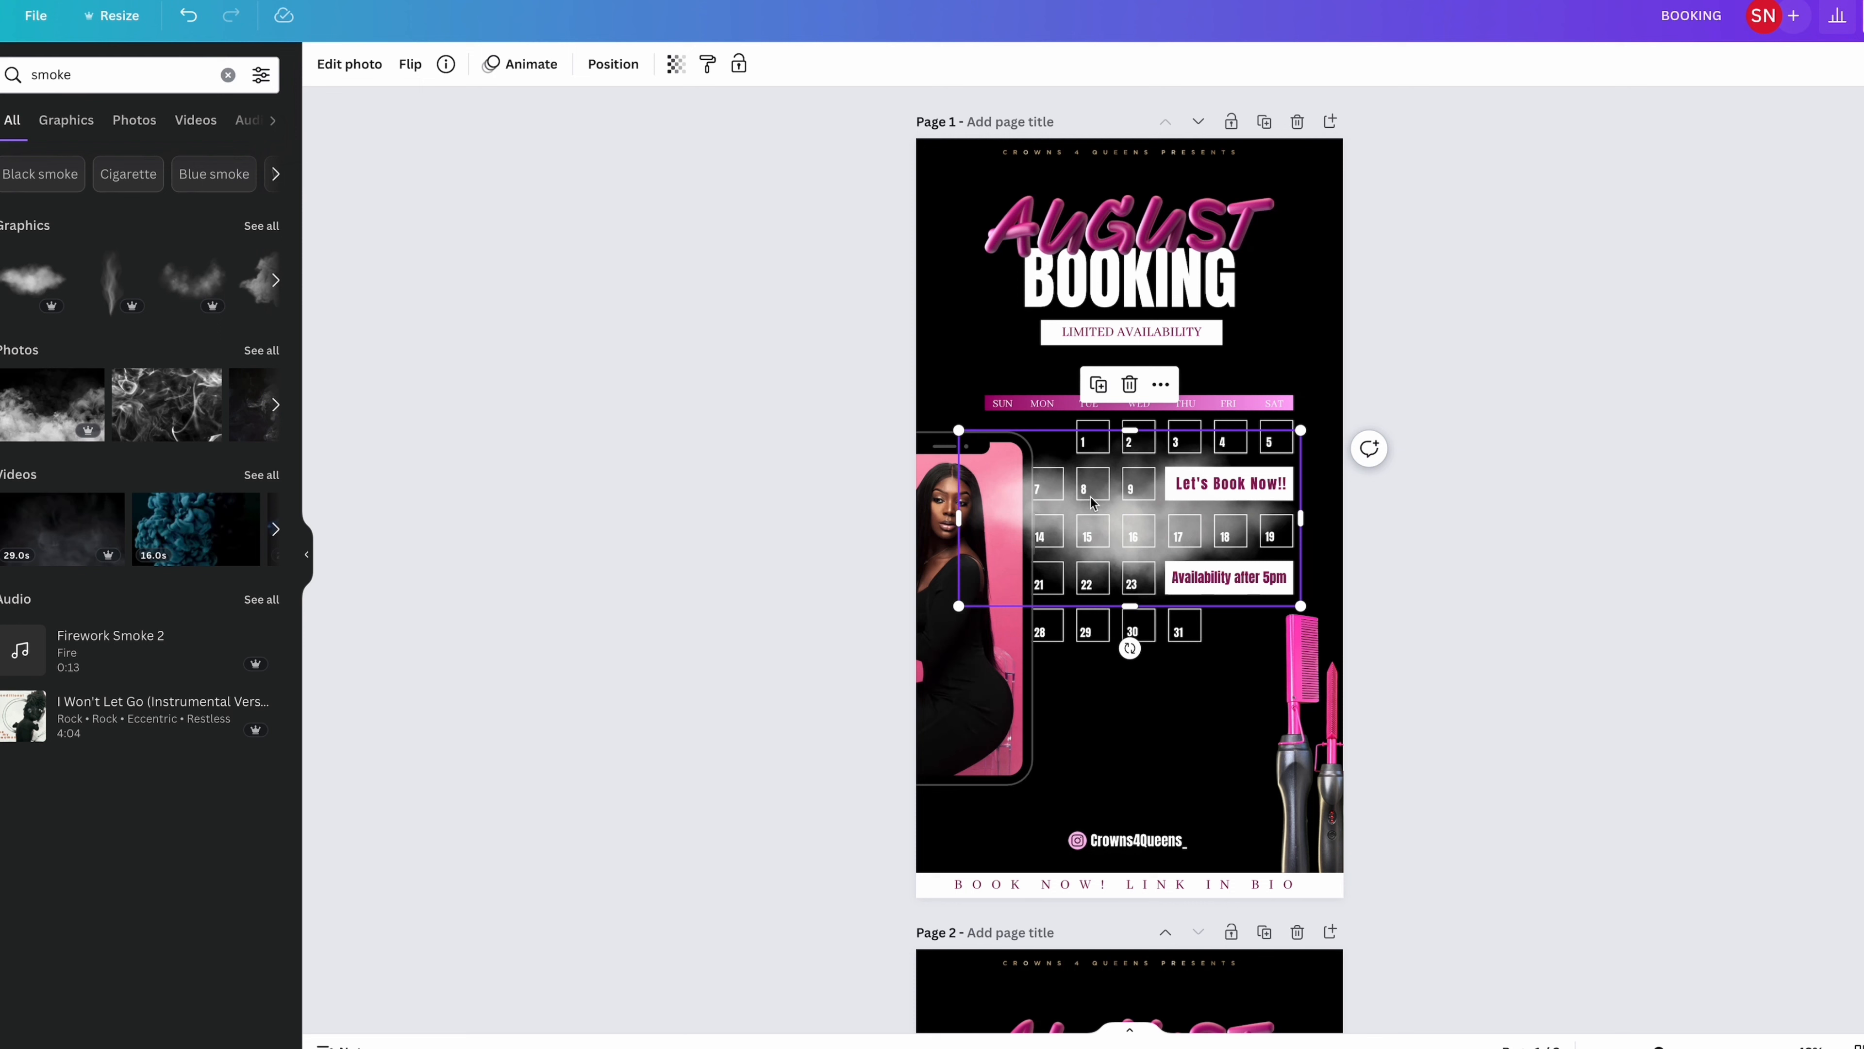
# Step: Shrink the smoke cloud slightly and place it below the calendar, between the phone and the hot combs, above the Instagram handle
pyautogui.moveTo(1091, 501); pyautogui.dragTo(1091, 714)
pyautogui.moveTo(961, 653); pyautogui.dragTo(1003, 674)
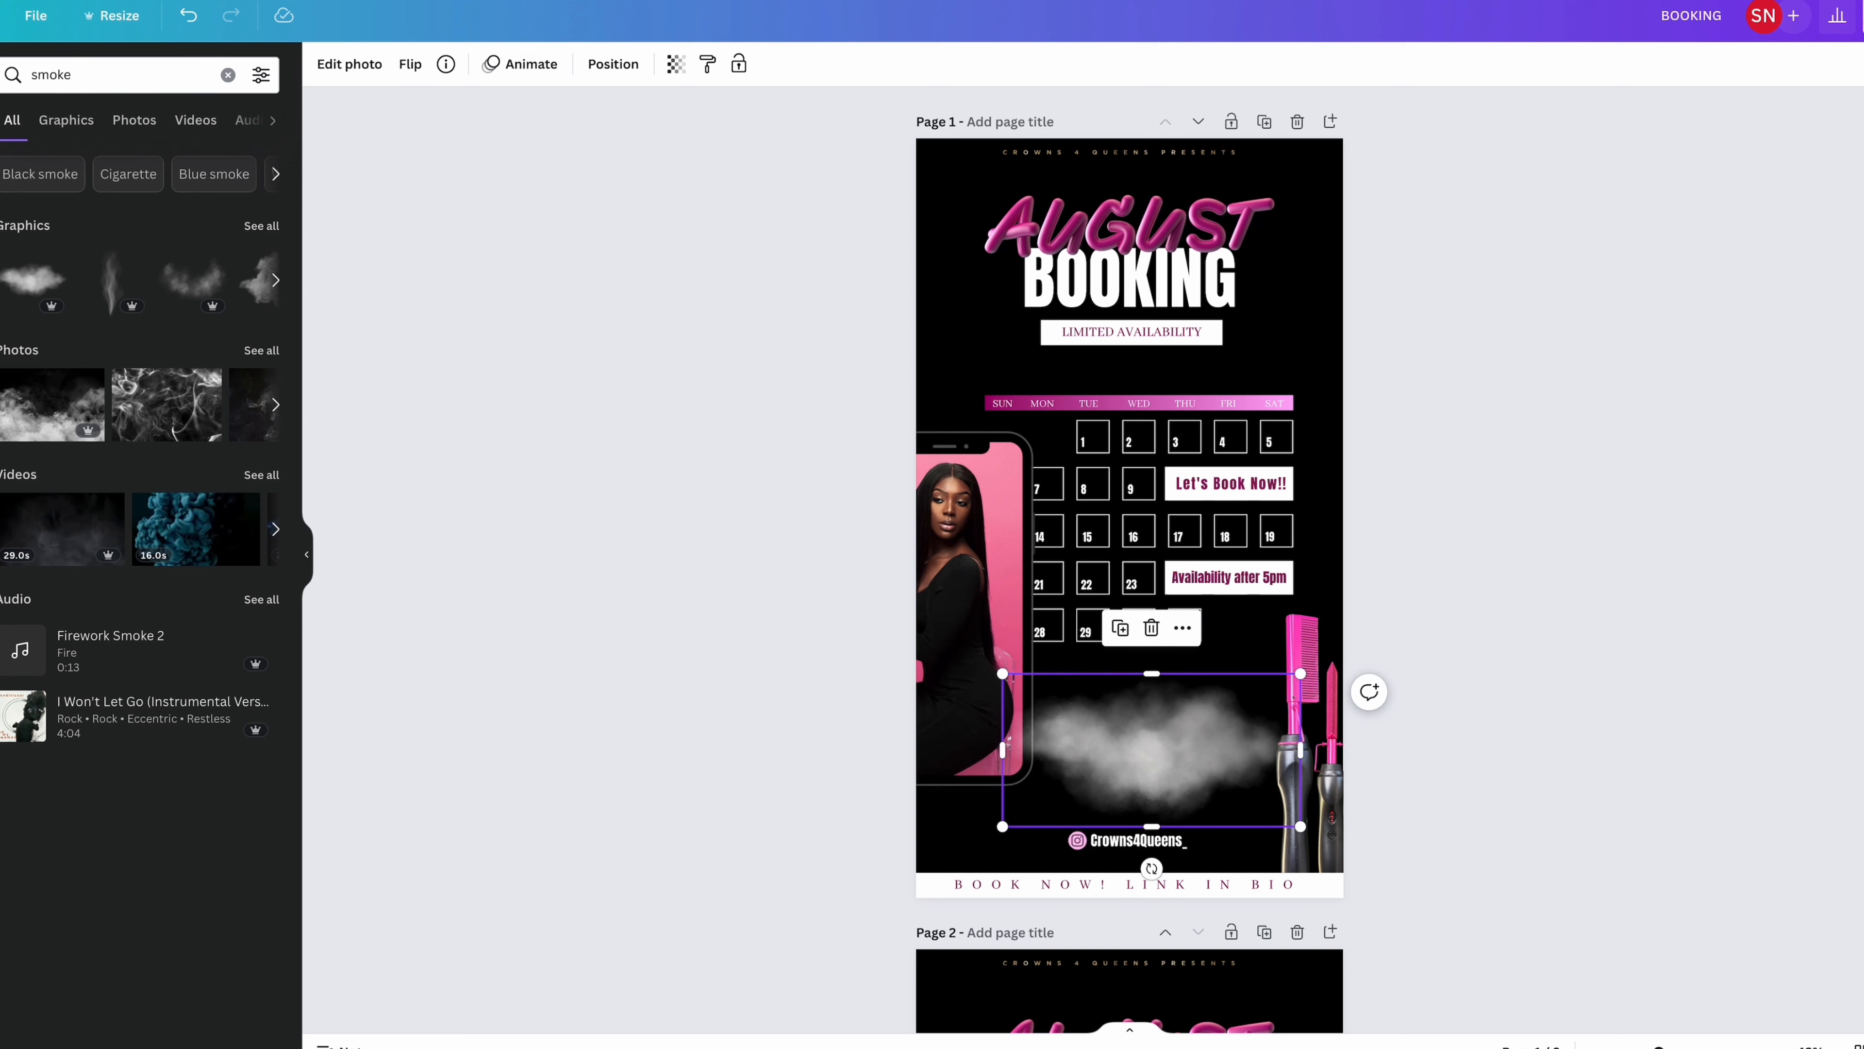
pyautogui.moveTo(1128, 767); pyautogui.dragTo(1110, 754)
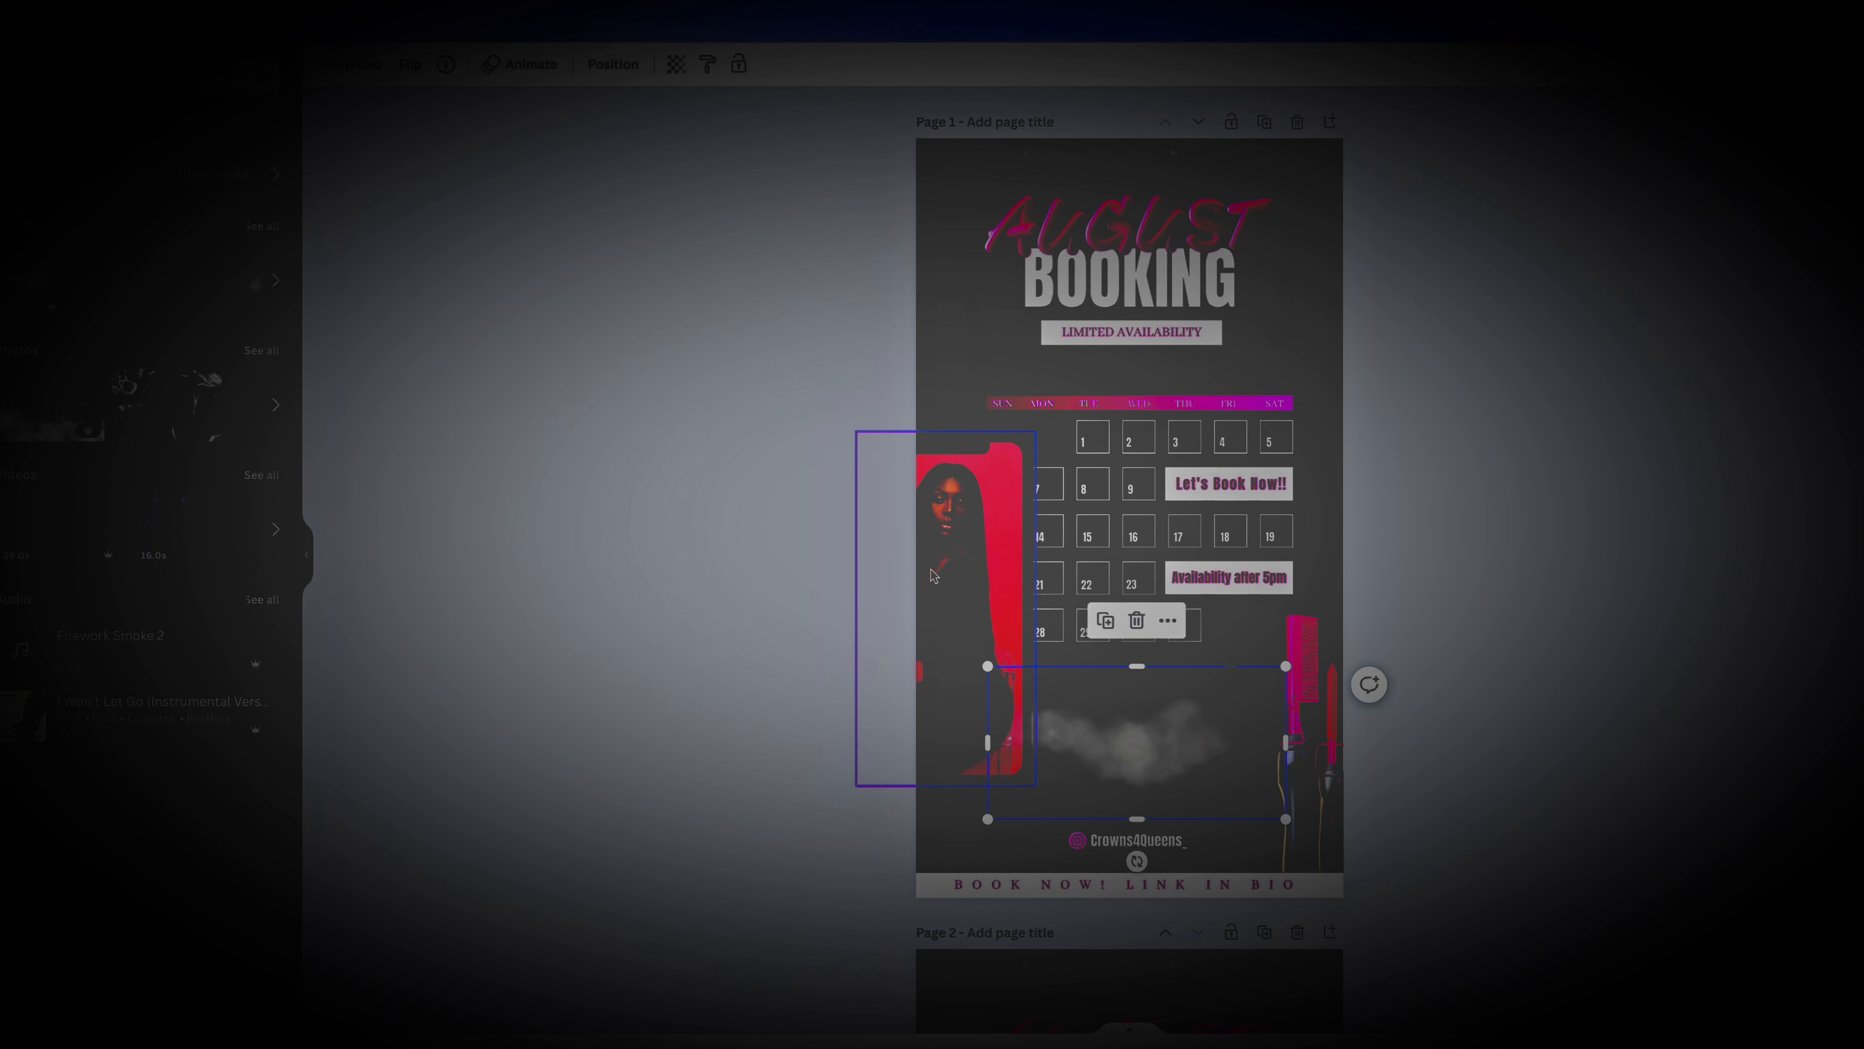
pyautogui.click(931, 574)
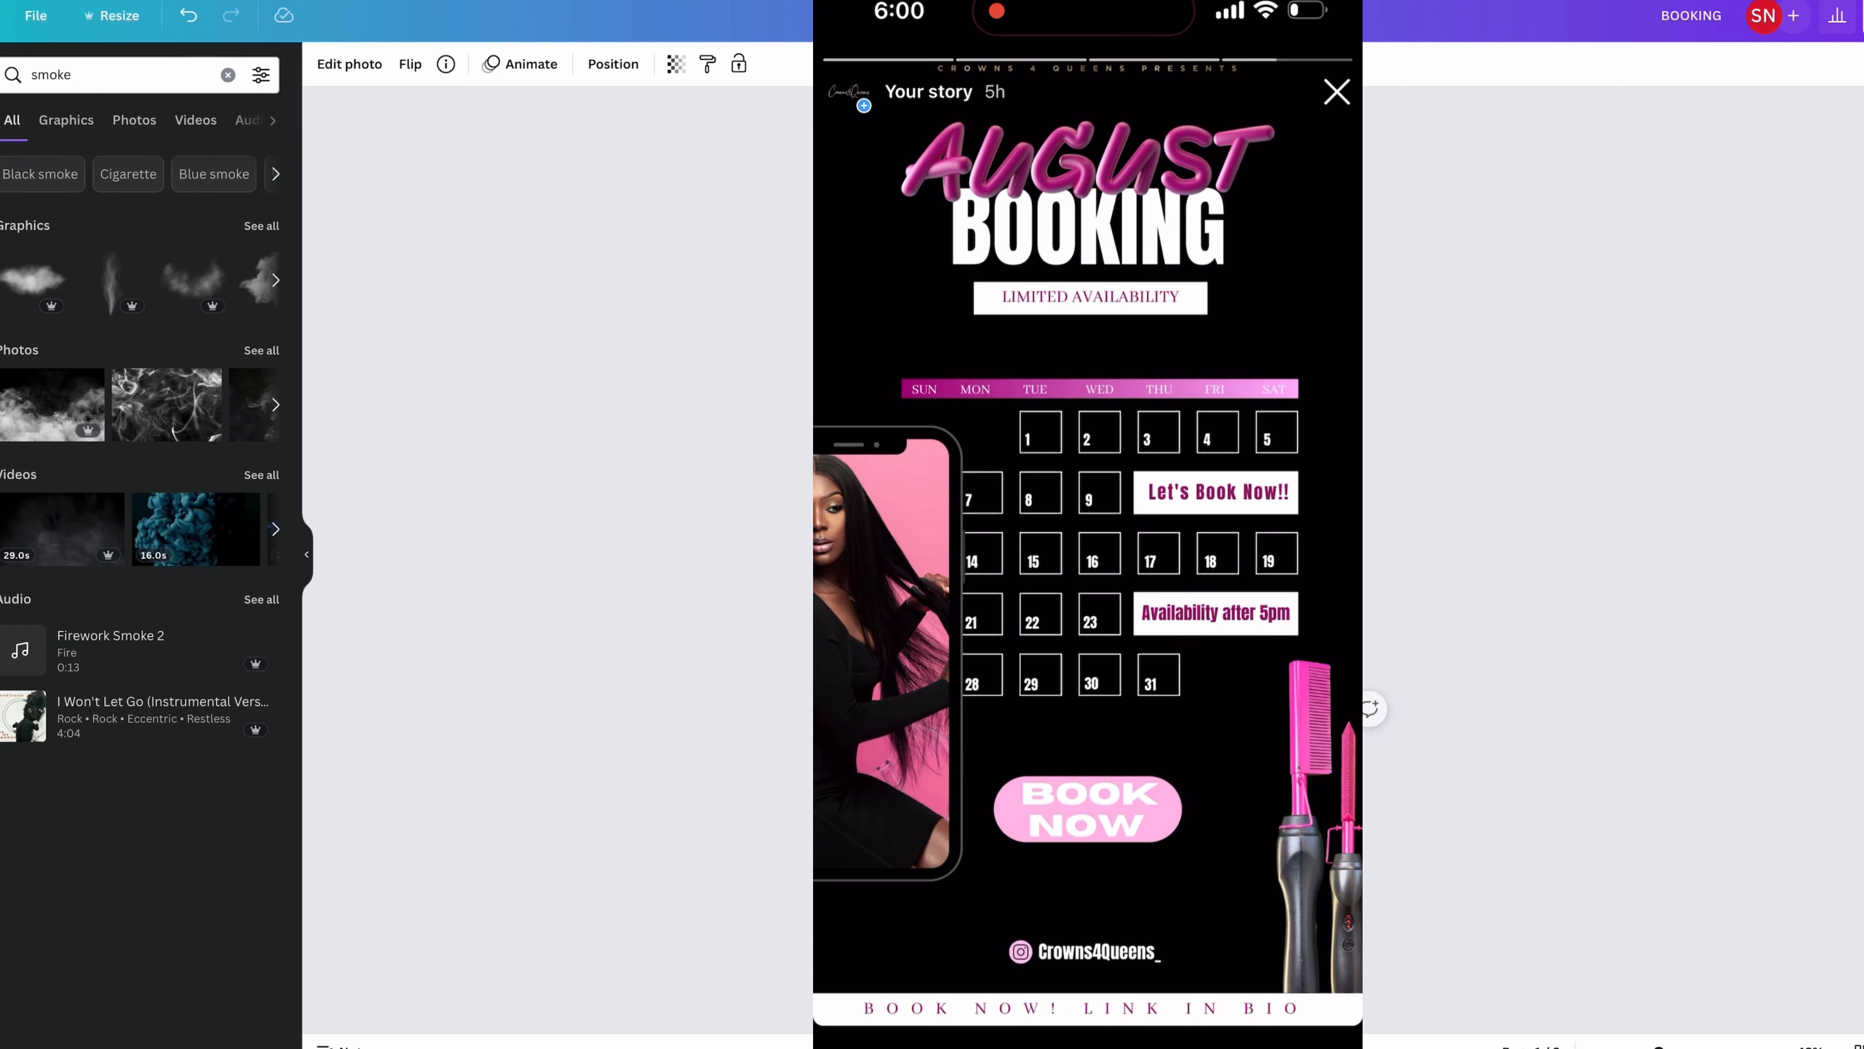
pyautogui.moveTo(1142, 778); pyautogui.dragTo(1127, 768)
# Step: Nudge the phone frame slightly to the left, two increments, and deselect it
pyautogui.click(949, 679)
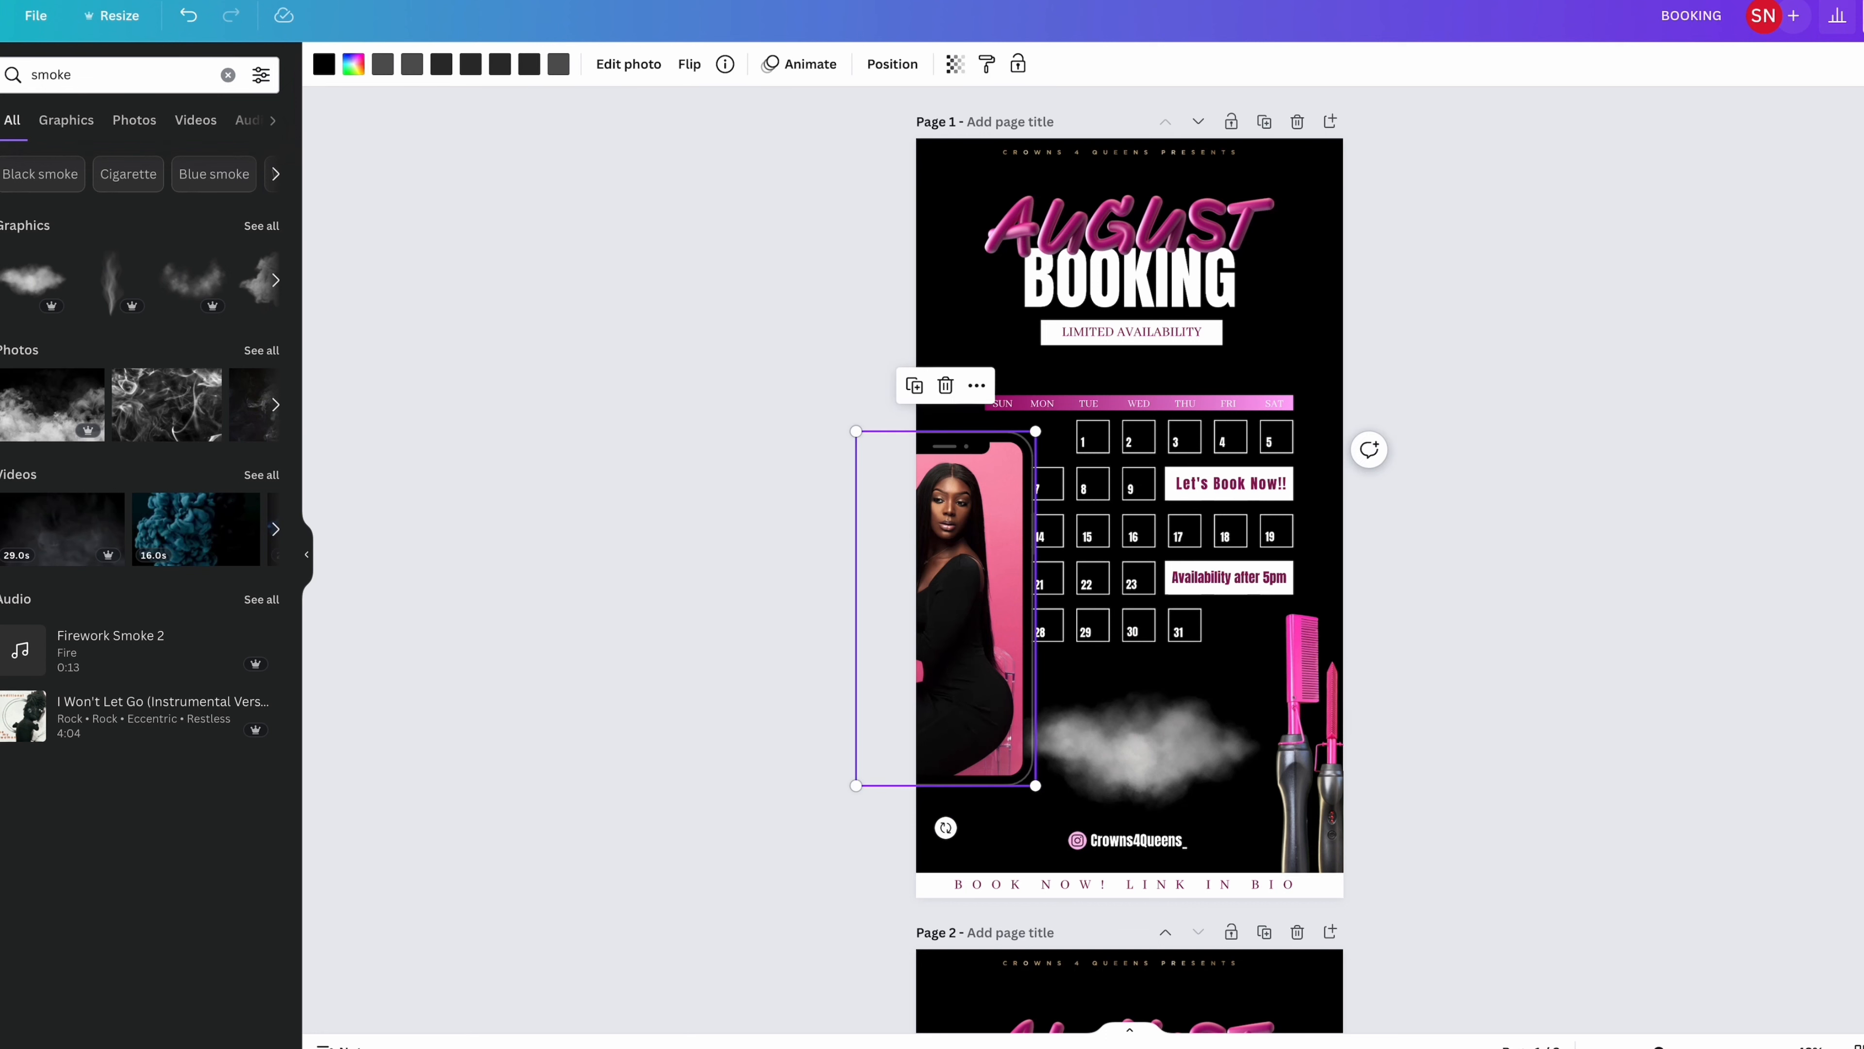
pyautogui.press('Left')
pyautogui.press('Left')
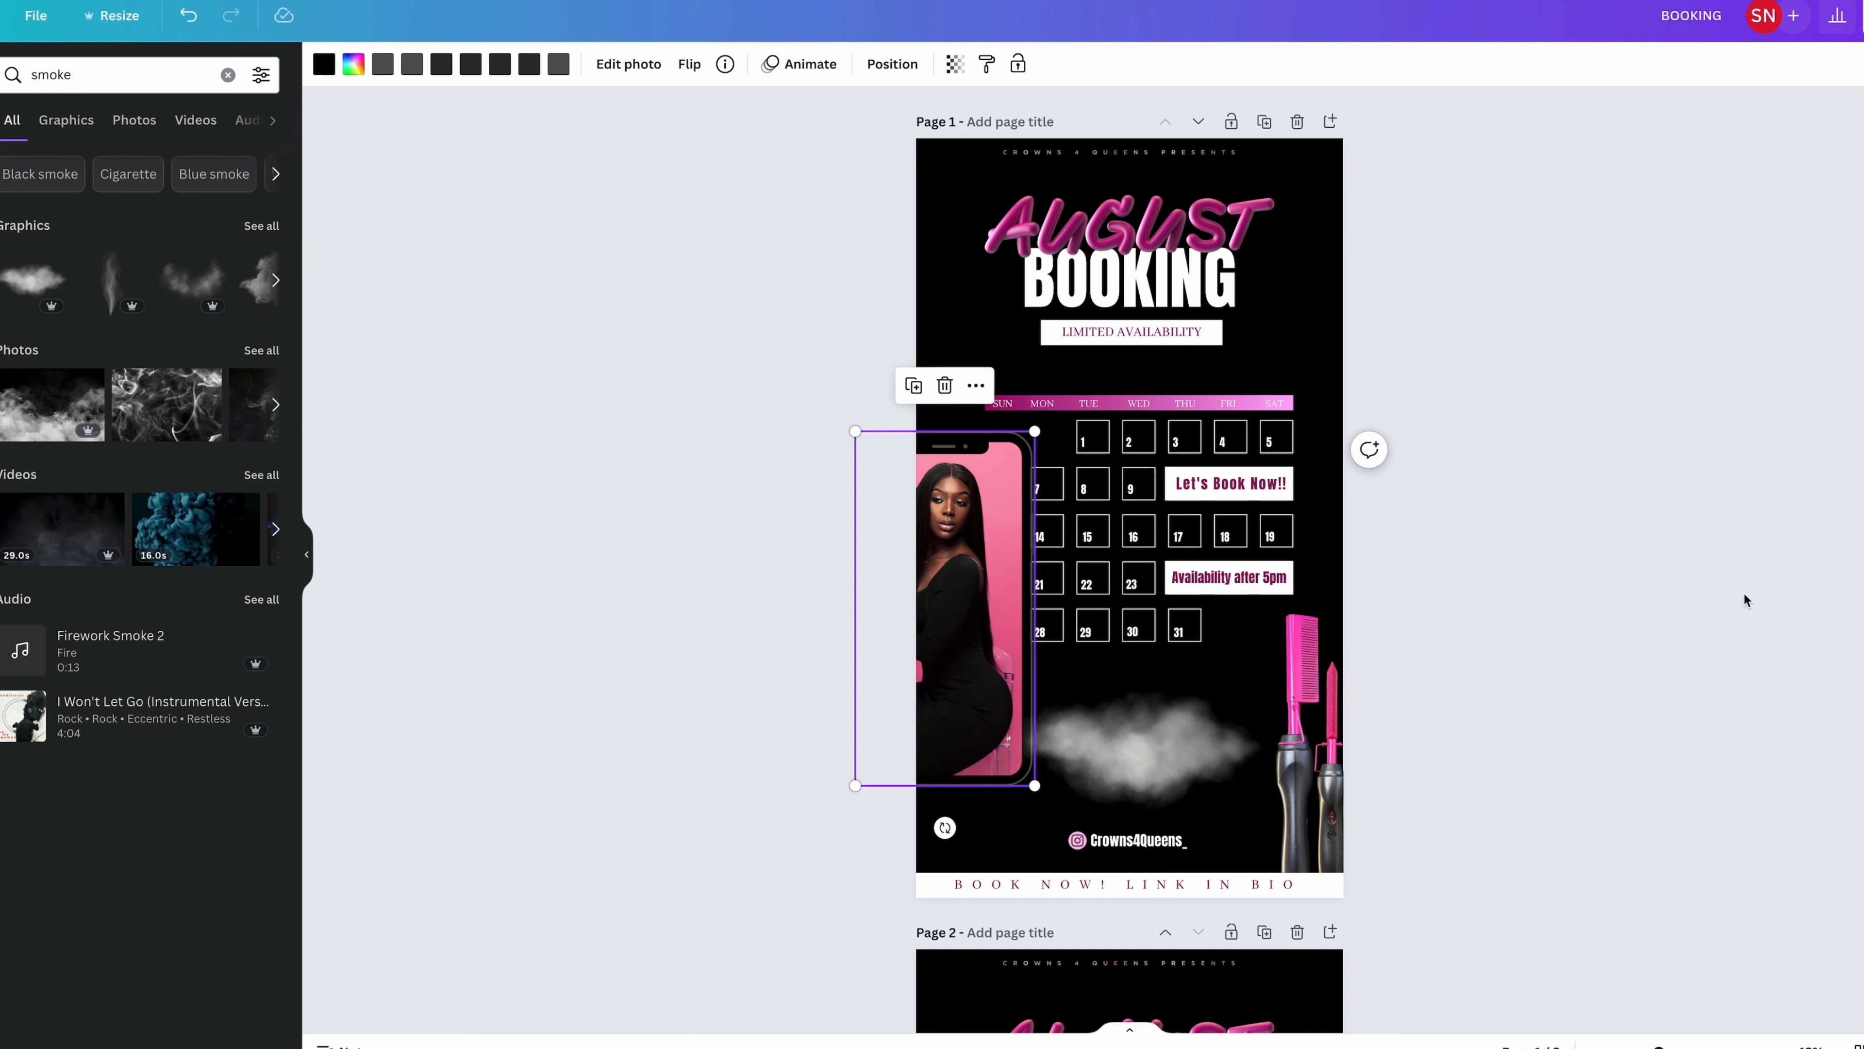
pyautogui.click(1744, 594)
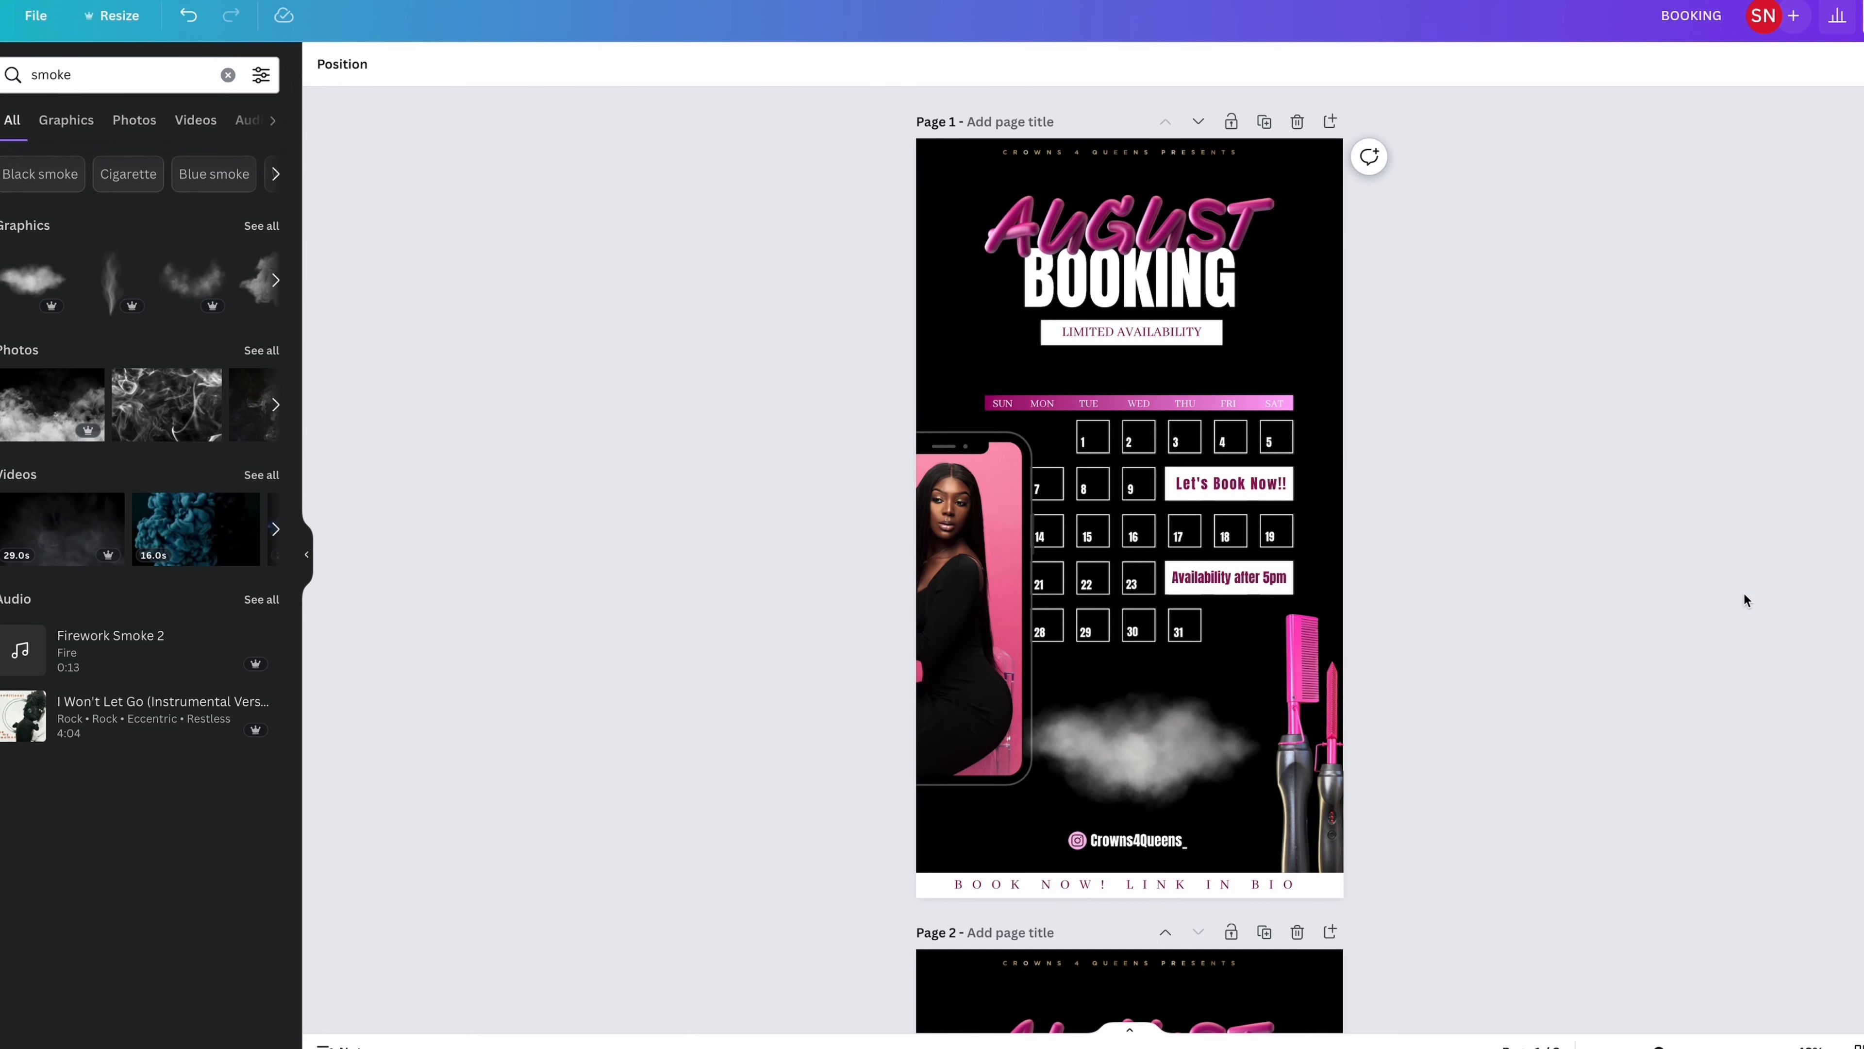